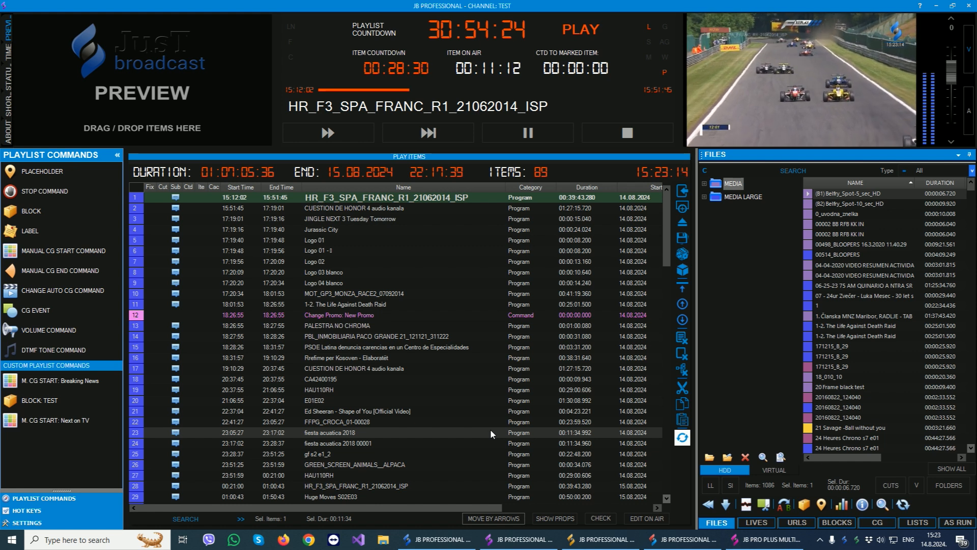
- View the JB Professional suite's modules in turn: the playout window, remote, scheduler, CG editor and JB Pro Plus Multi window
{"action": "left_click", "coordinate": [436, 539]}
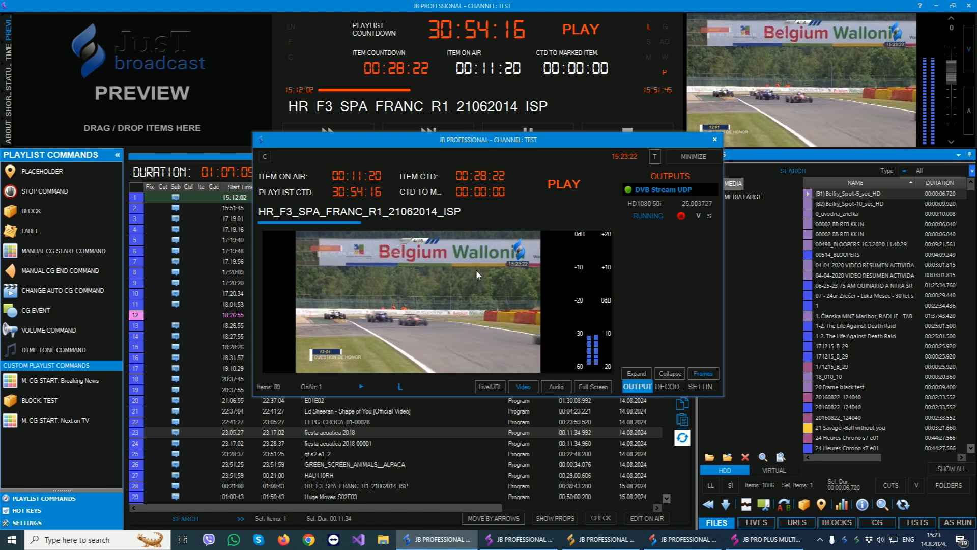
{"action": "left_click", "coordinate": [304, 420]}
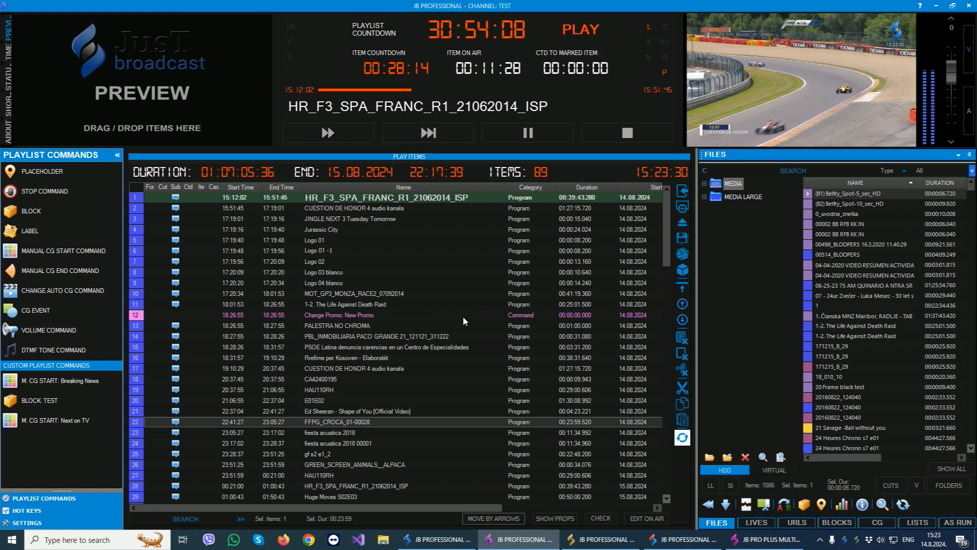
{"action": "left_click", "coordinate": [602, 541]}
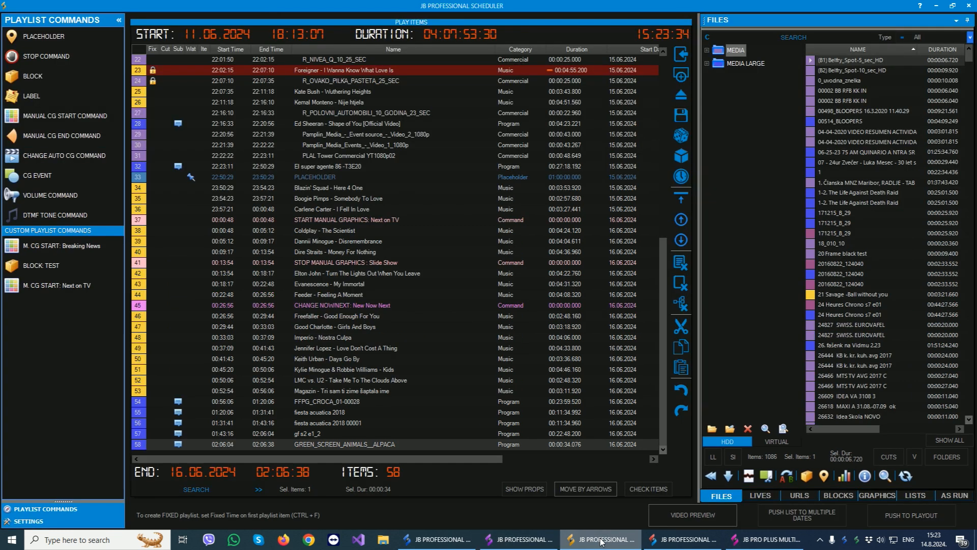
{"action": "left_click", "coordinate": [680, 539]}
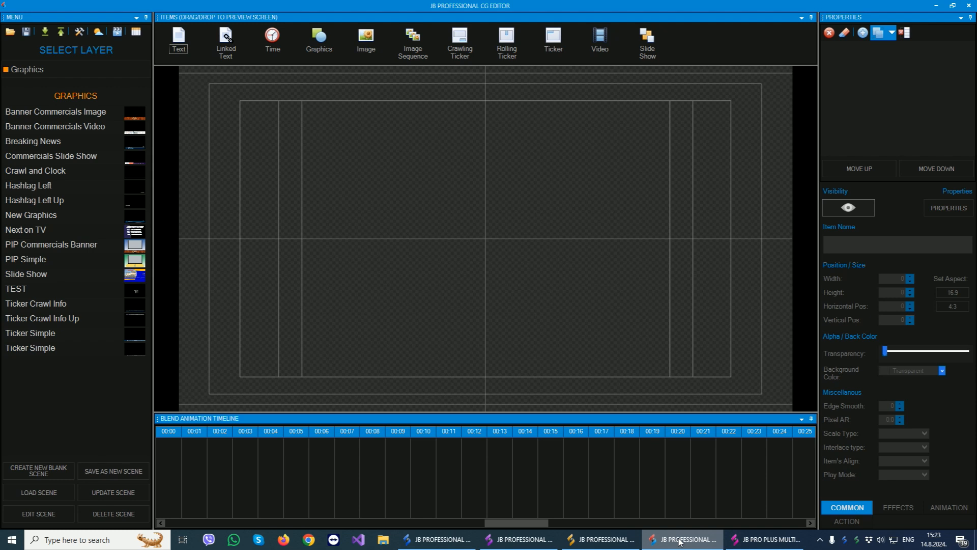
{"action": "left_click", "coordinate": [787, 540]}
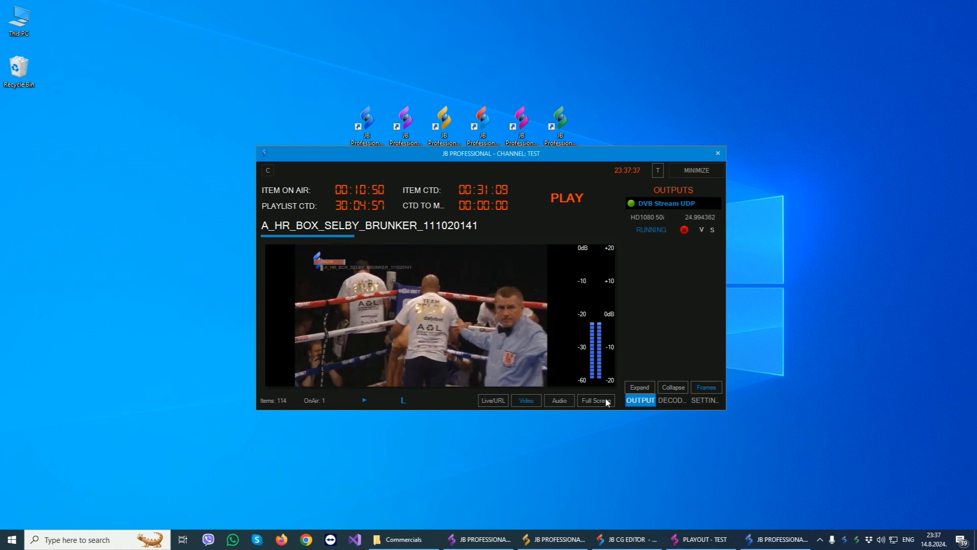
- Inspect the DVB Stream UDP output's running details, and stop and restart the stream
{"action": "left_click", "coordinate": [647, 230]}
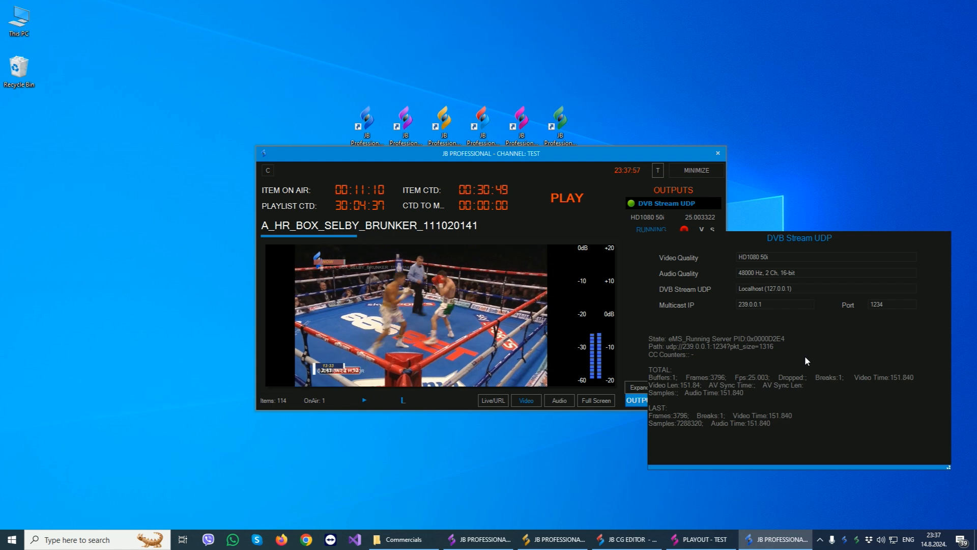
{"action": "left_click", "coordinate": [639, 240]}
{"action": "left_click", "coordinate": [685, 230]}
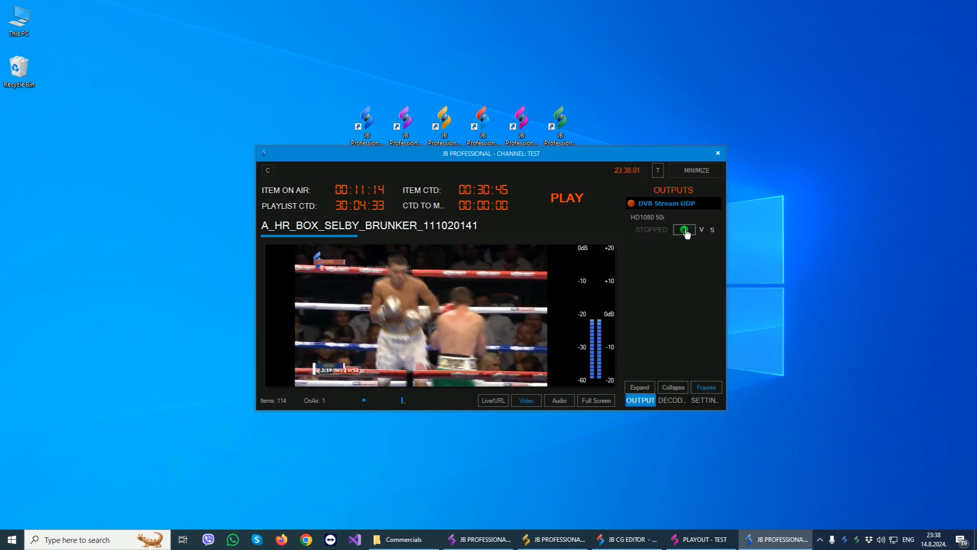
{"action": "left_click", "coordinate": [685, 230]}
- Look at the DVB Stream UDP output's volume control and stream settings, leaving both unchanged
{"action": "left_click", "coordinate": [701, 230]}
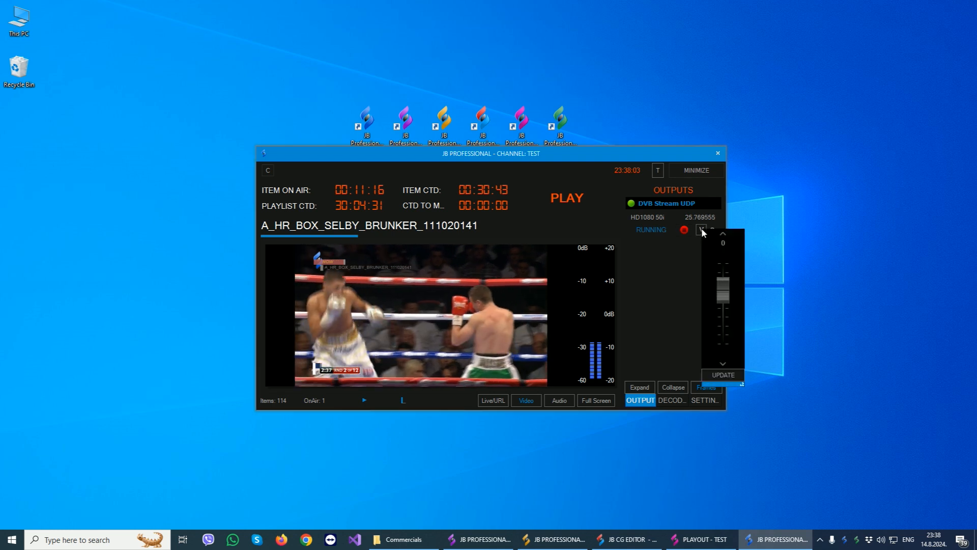
{"action": "left_click", "coordinate": [675, 253]}
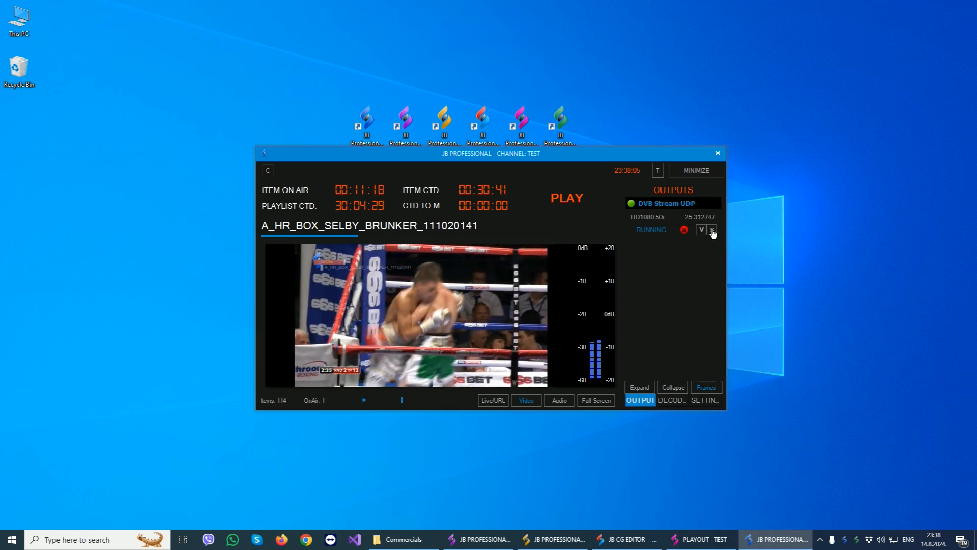
{"action": "left_click", "coordinate": [712, 230]}
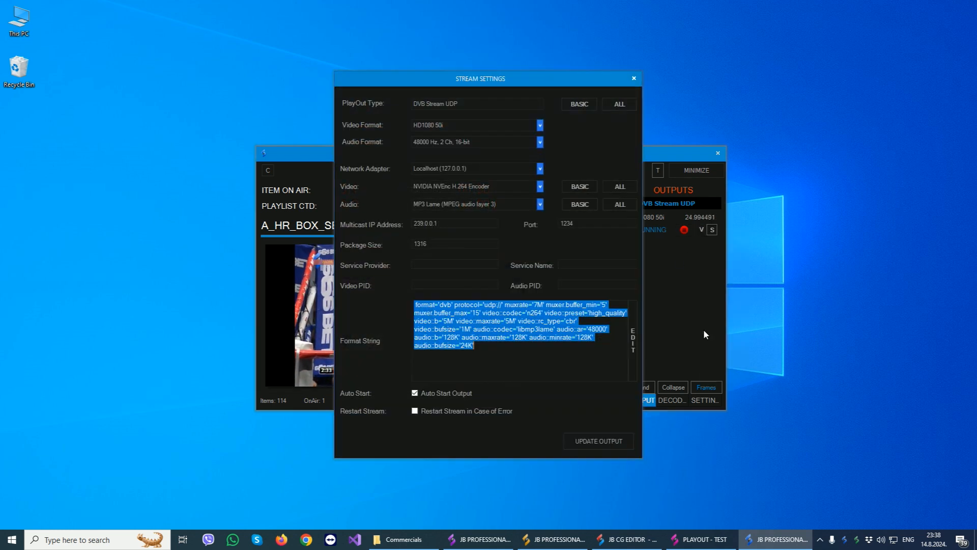
{"action": "left_click", "coordinate": [635, 78]}
- Examine the decoding statistics for the playlist, live and URL sources
{"action": "left_click", "coordinate": [671, 401]}
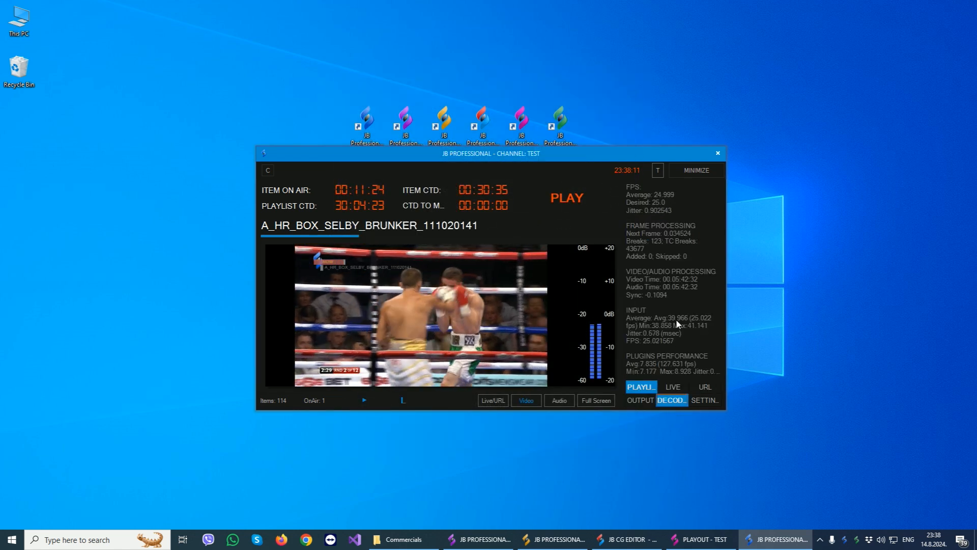
{"action": "mouse_move", "coordinate": [699, 215]}
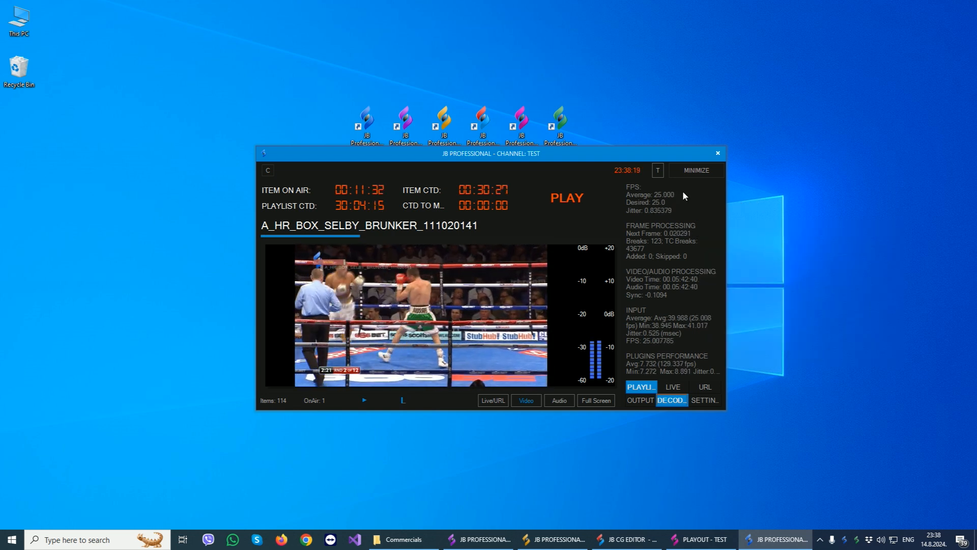
{"action": "mouse_move", "coordinate": [659, 192]}
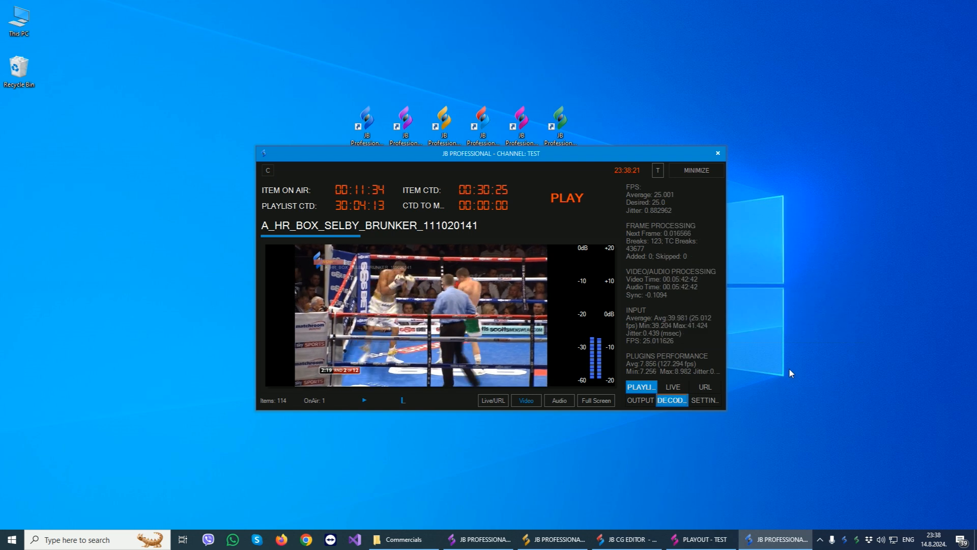
{"action": "left_click", "coordinate": [674, 387]}
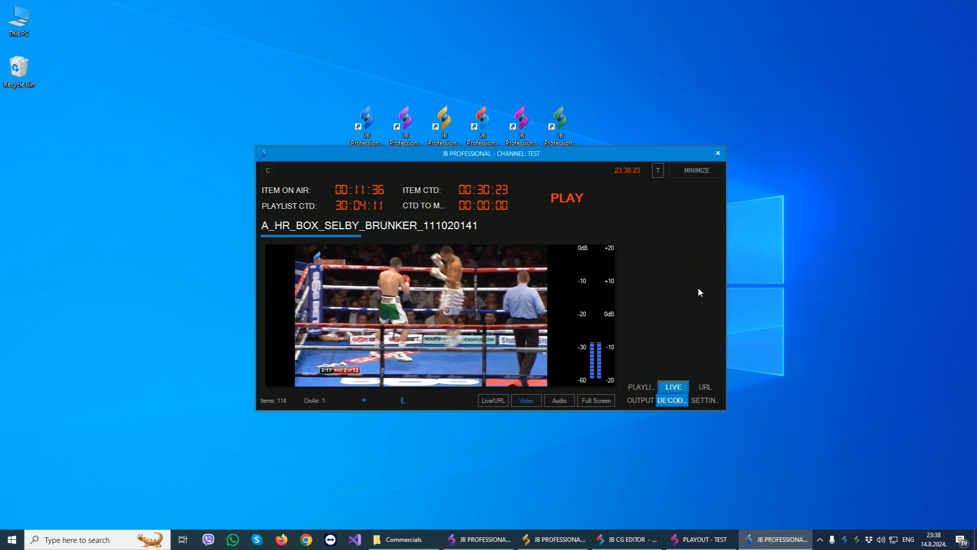
{"action": "left_click", "coordinate": [702, 388]}
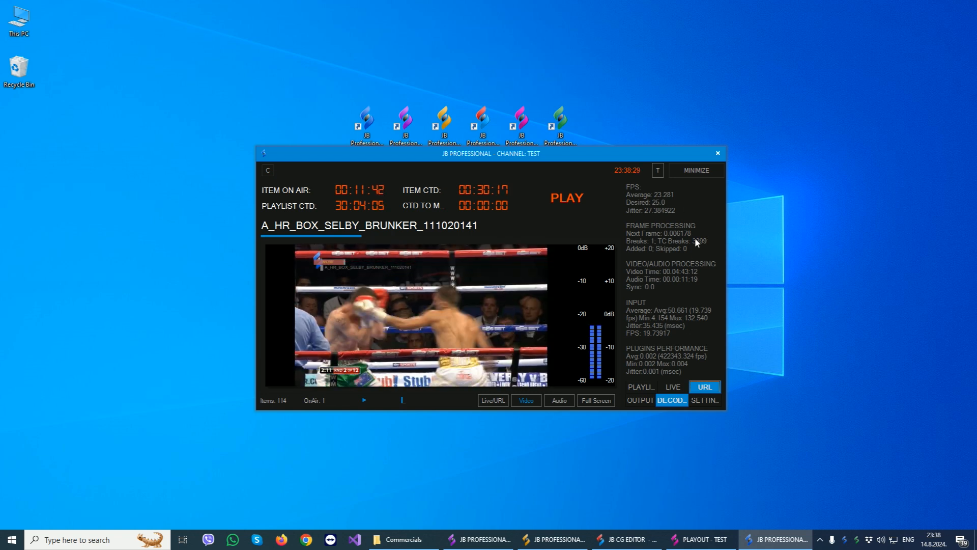
{"action": "left_click", "coordinate": [640, 387]}
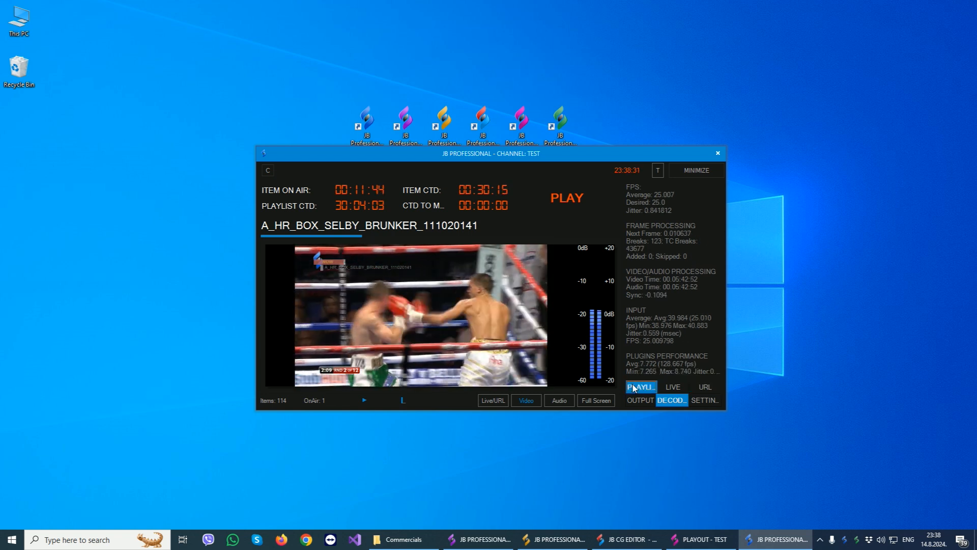
- Open the playout settings and browse the available playout video formats without choosing another one
{"action": "left_click", "coordinate": [703, 401]}
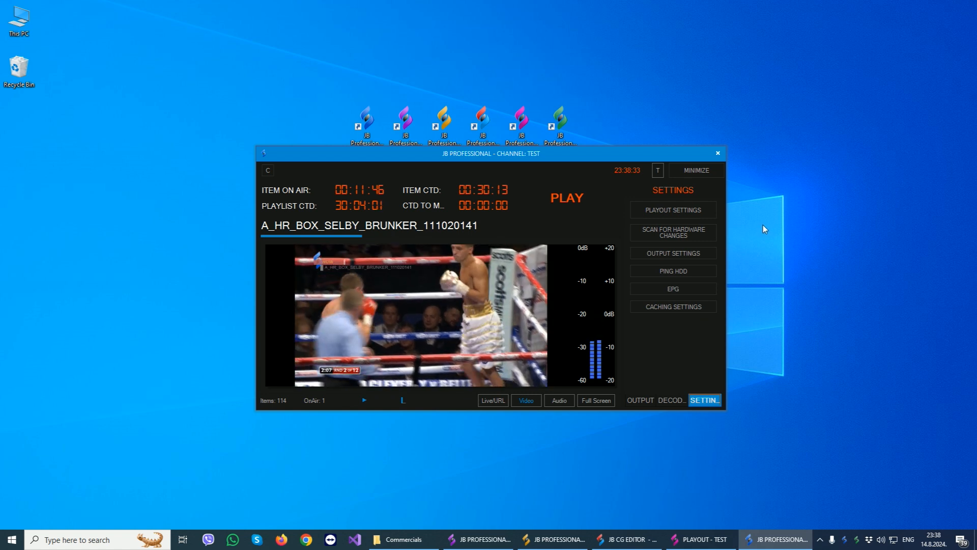
{"action": "left_click", "coordinate": [666, 208]}
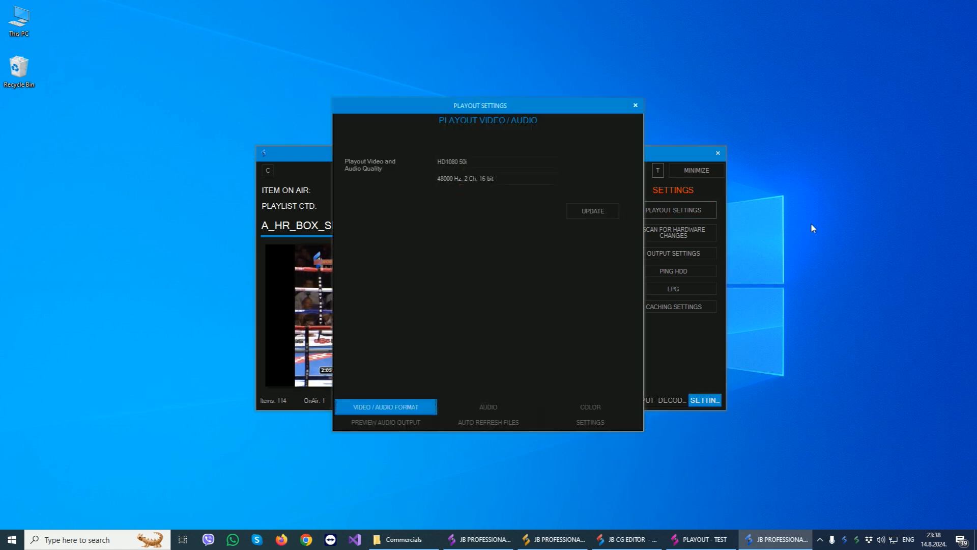
{"action": "left_click", "coordinate": [491, 163]}
{"action": "scroll", "coordinate": [490, 162], "scroll_direction": "up", "scroll_amount": 3}
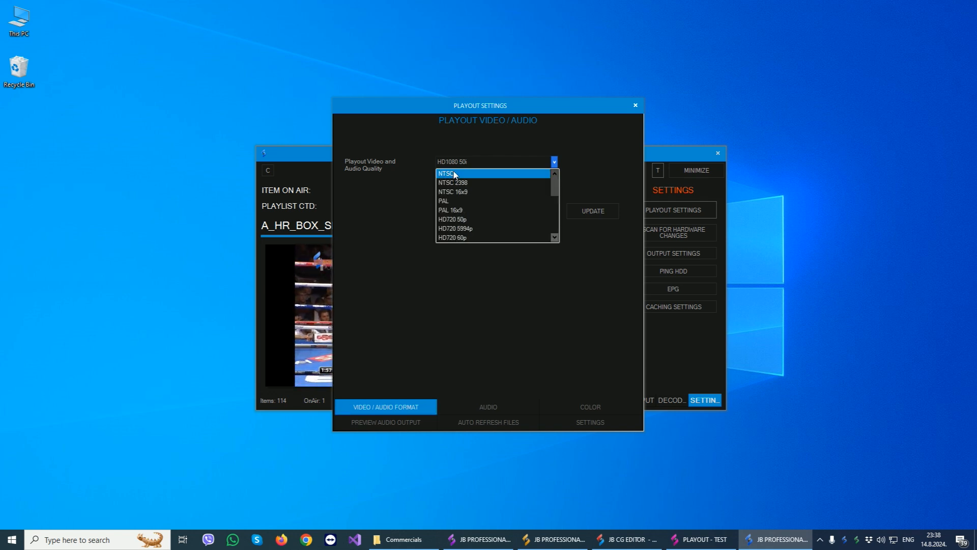
{"action": "scroll", "coordinate": [496, 204], "scroll_direction": "down", "scroll_amount": 4}
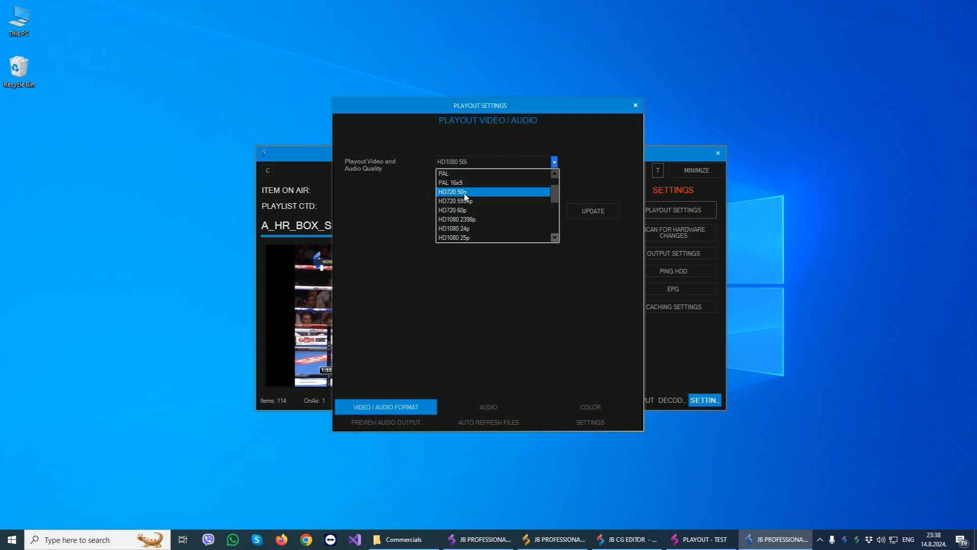
{"action": "left_click", "coordinate": [390, 249]}
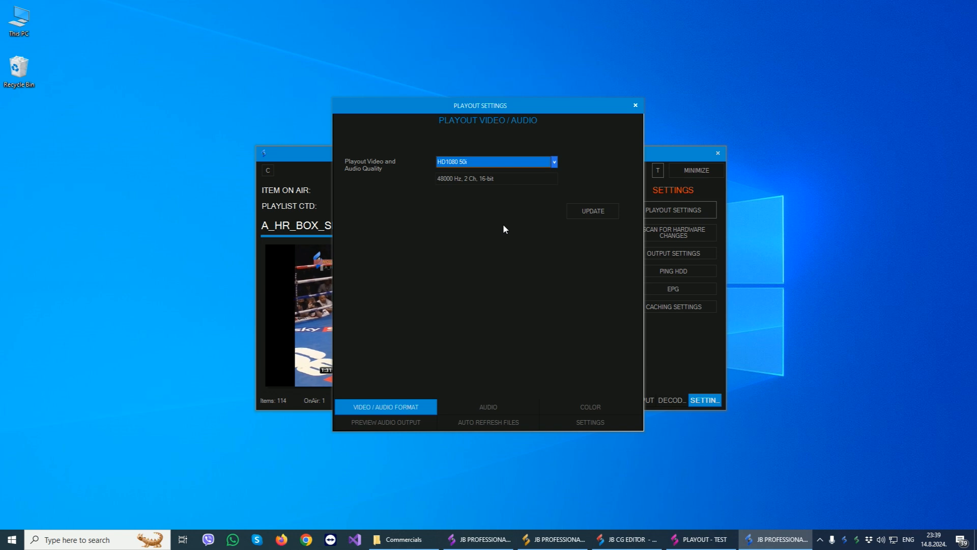
- Review the audio, color, preview audio output, auto refresh files and update notification pages of the playout settings, and close them
{"action": "left_click", "coordinate": [490, 410]}
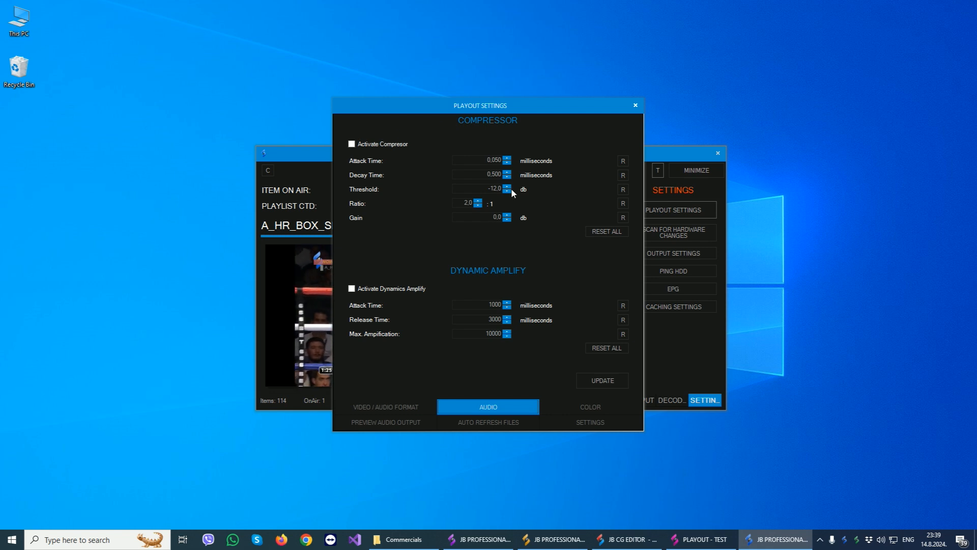
{"action": "left_click", "coordinate": [577, 403]}
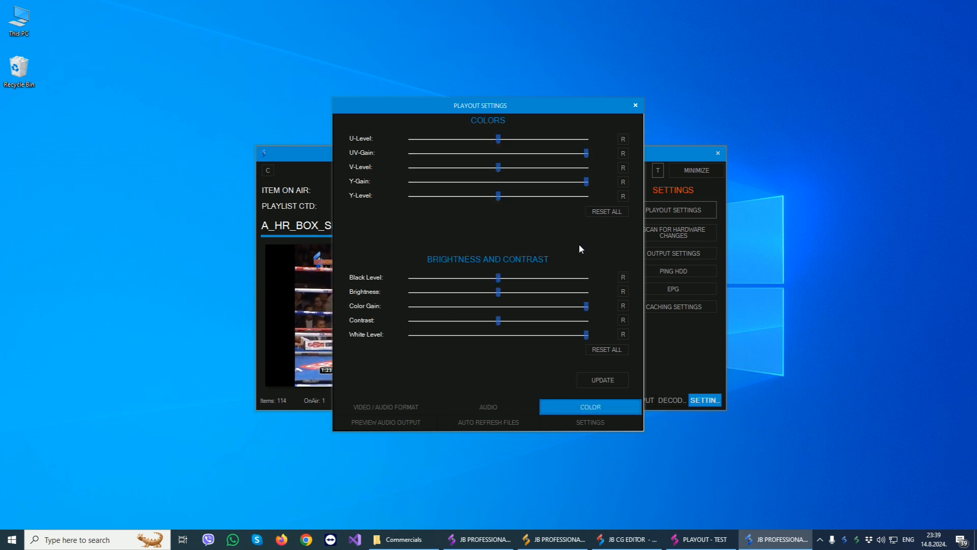
{"action": "left_click", "coordinate": [398, 422]}
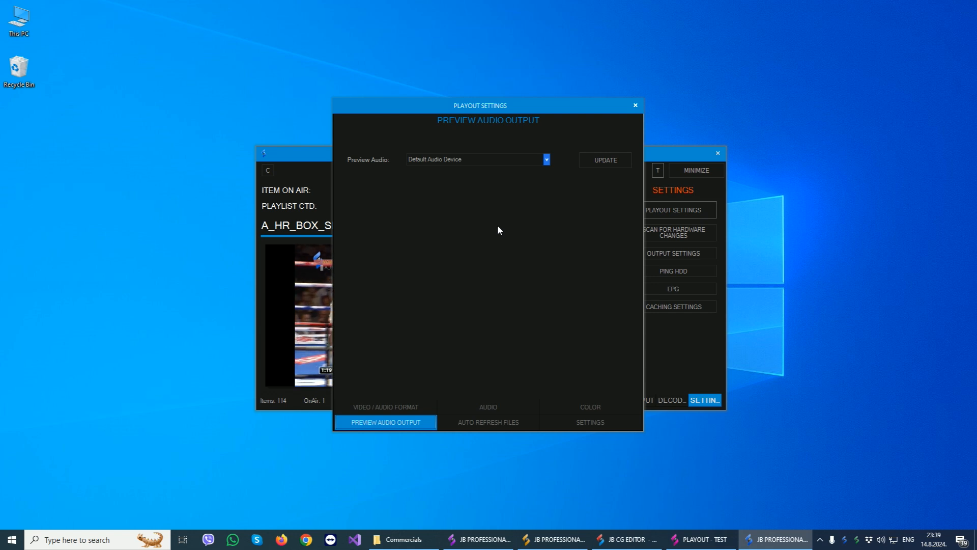
{"action": "left_click", "coordinate": [478, 422]}
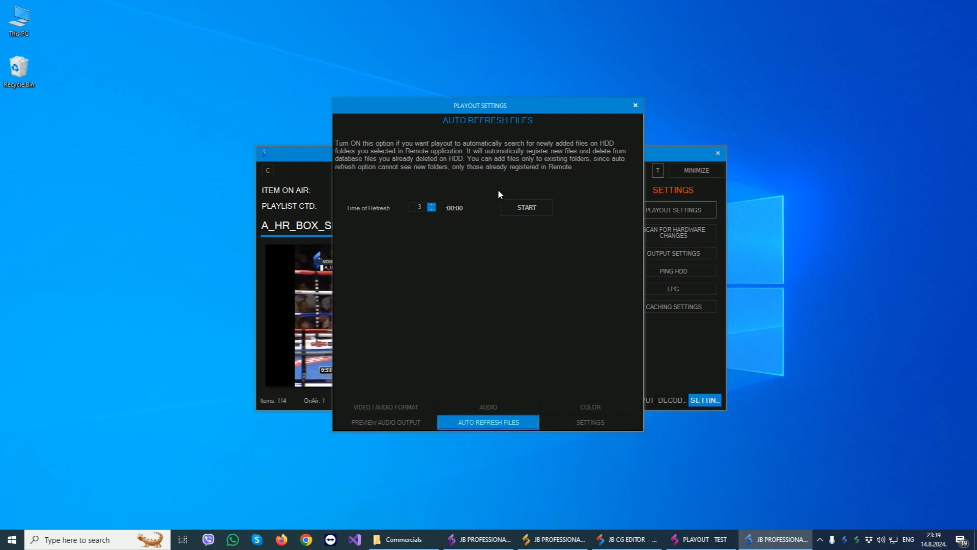
{"action": "left_click", "coordinate": [582, 428]}
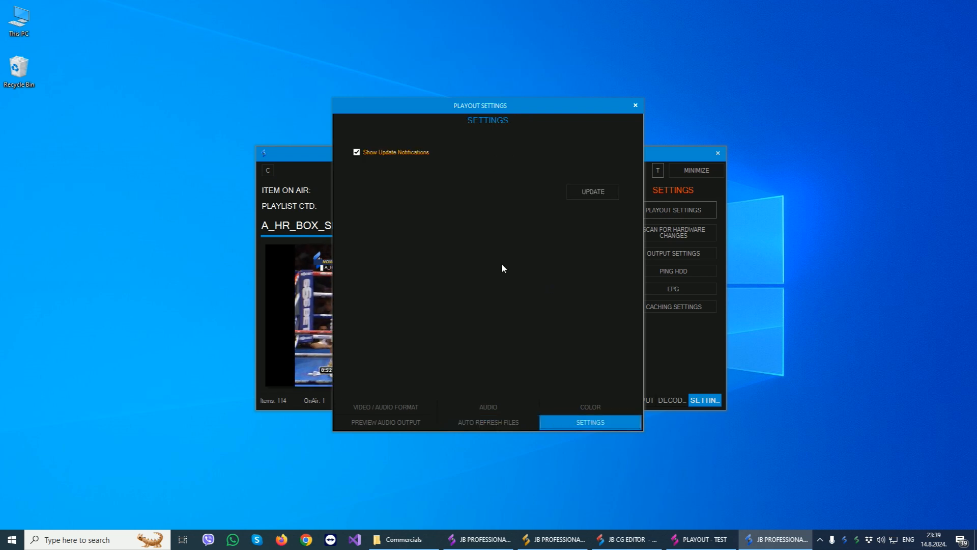
{"action": "left_click", "coordinate": [635, 105]}
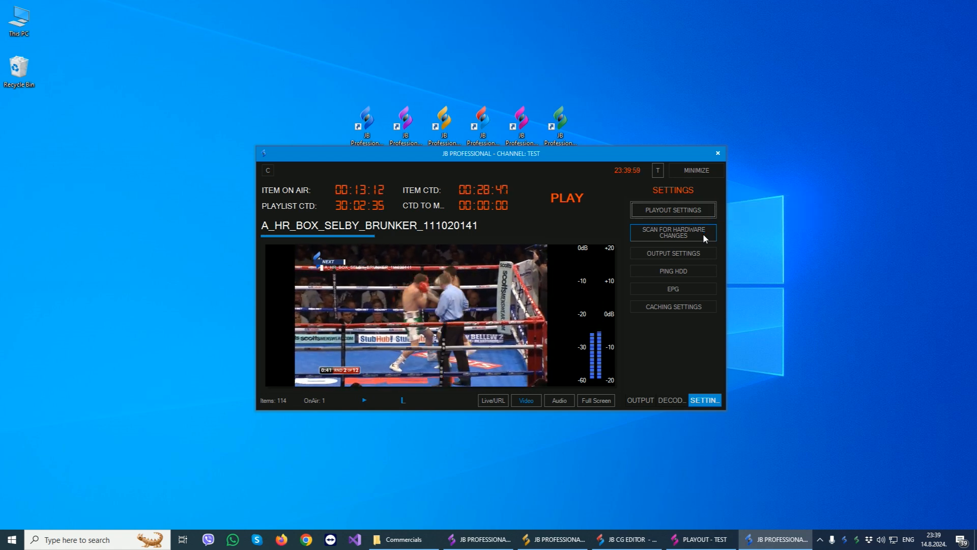
- Open the output settings and browse the list of available playout types
{"action": "left_click", "coordinate": [673, 253]}
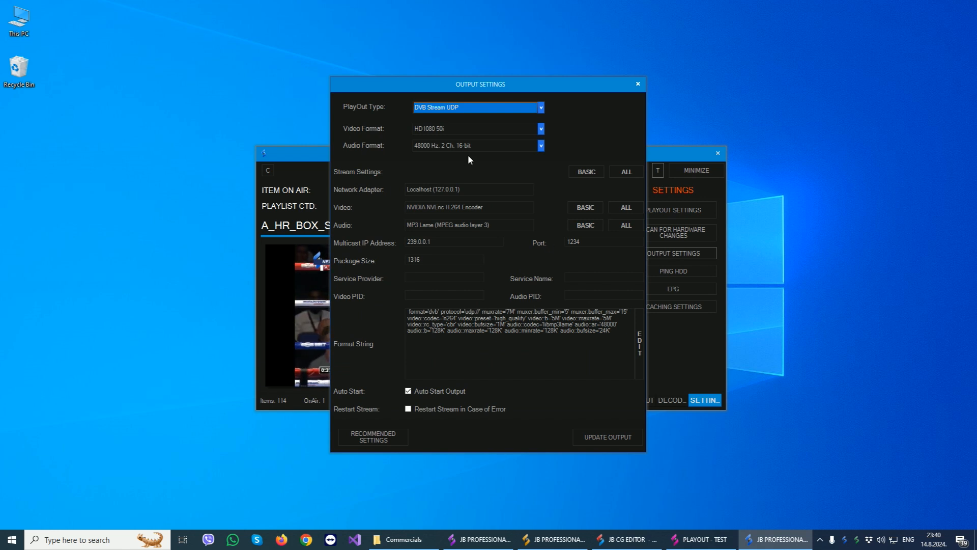
{"action": "left_click", "coordinate": [458, 108]}
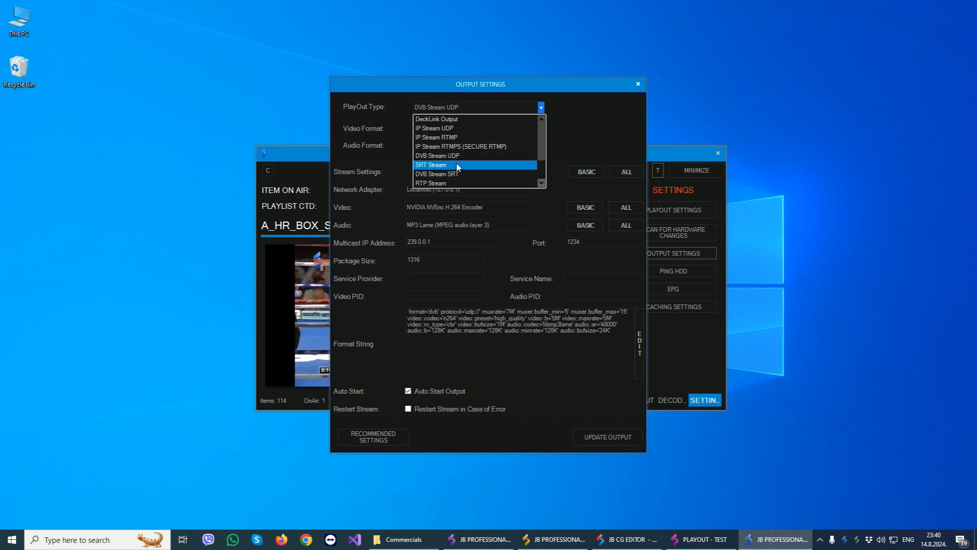
{"action": "scroll", "coordinate": [458, 167], "scroll_direction": "down", "scroll_amount": 1}
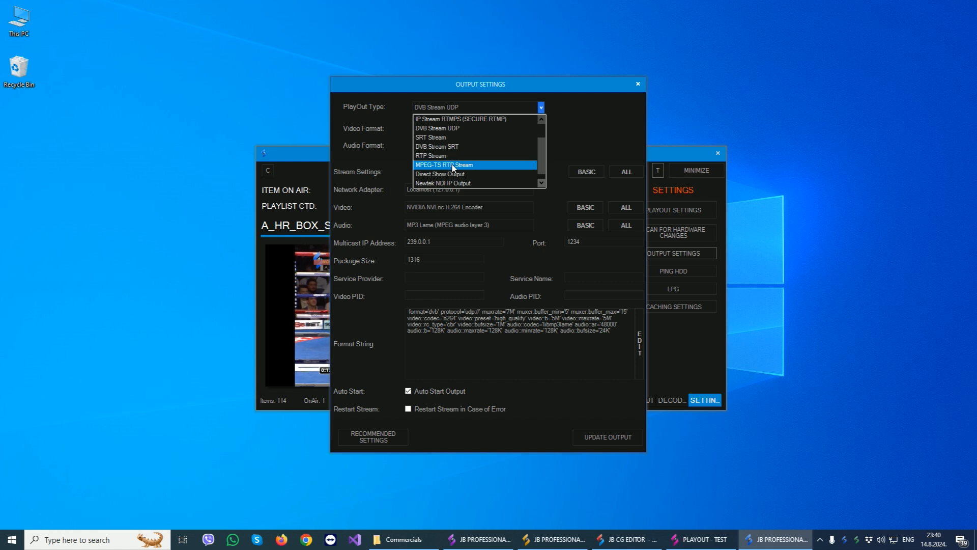
{"action": "scroll", "coordinate": [481, 163], "scroll_direction": "down", "scroll_amount": 1}
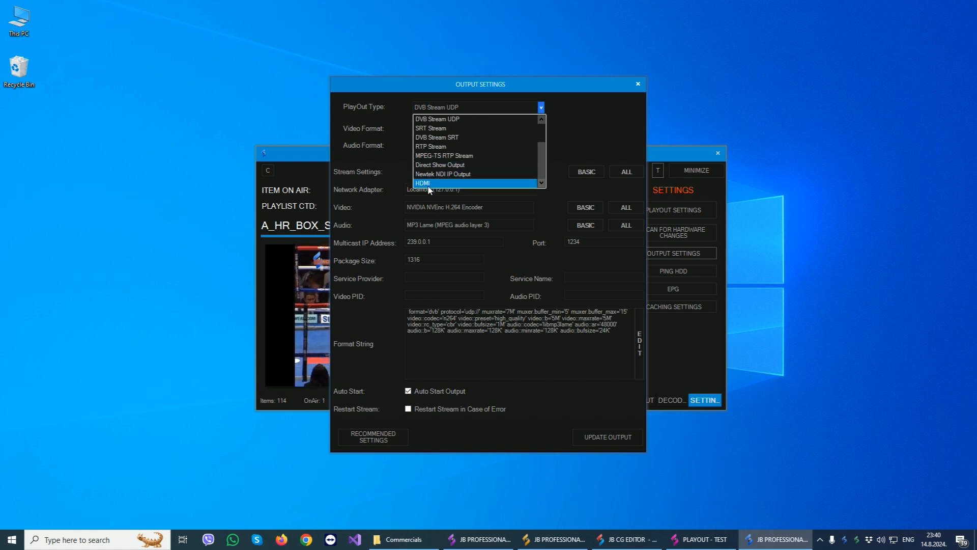
{"action": "scroll", "coordinate": [484, 150], "scroll_direction": "up", "scroll_amount": 4}
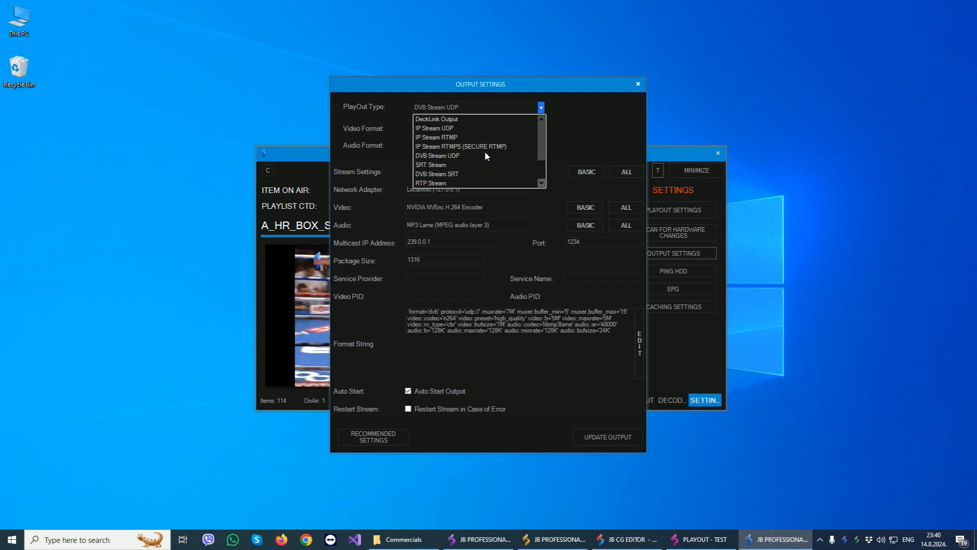
- Preview the output options for the DeckLink, RTP Stream and HDMI playout types and close the output settings without updating the output
{"action": "left_click", "coordinate": [478, 119]}
{"action": "left_click", "coordinate": [494, 108]}
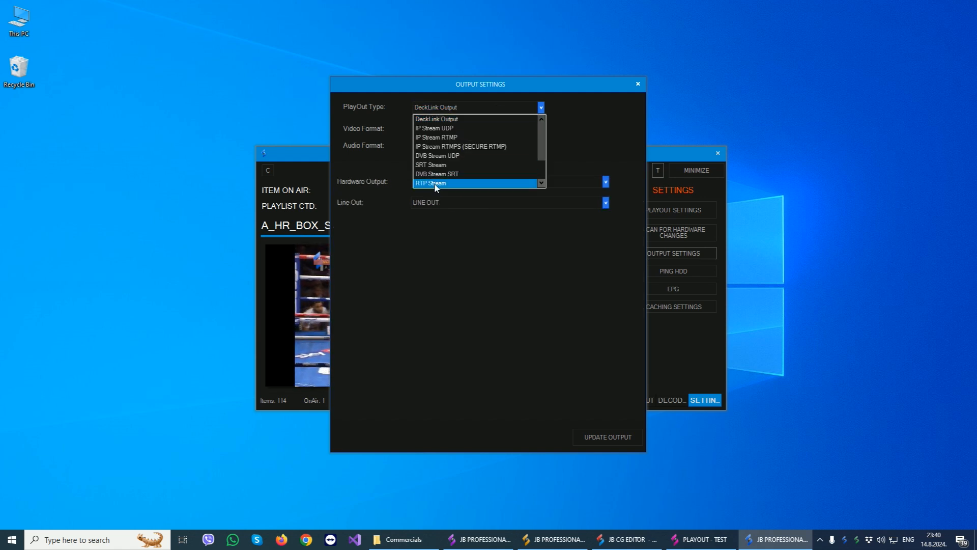
{"action": "left_click", "coordinate": [484, 183]}
{"action": "left_click", "coordinate": [484, 108]}
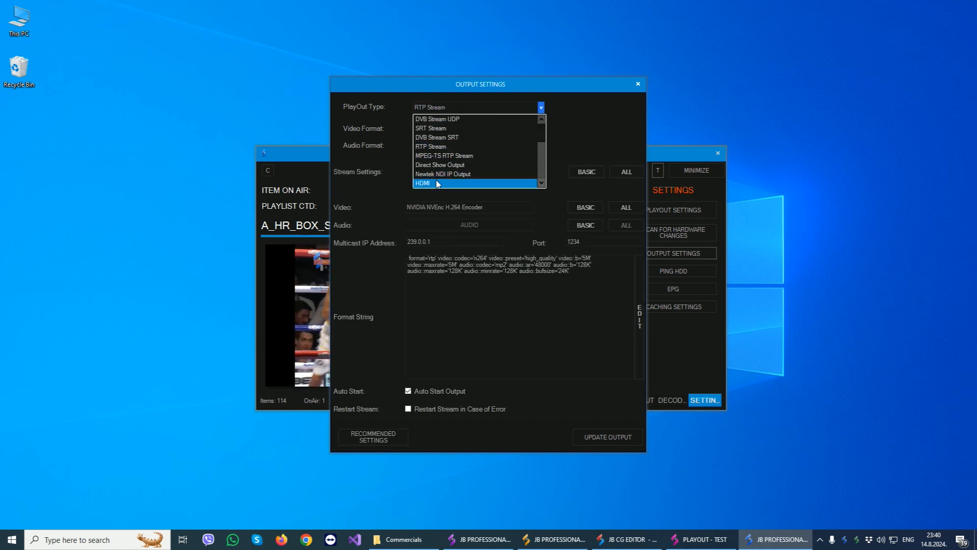
{"action": "left_click", "coordinate": [476, 182]}
{"action": "left_click", "coordinate": [461, 108]}
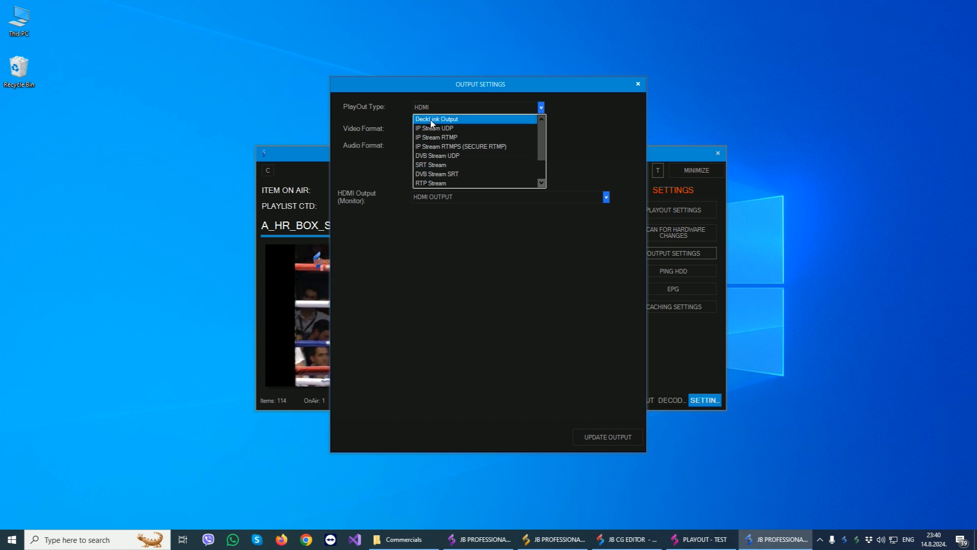
{"action": "left_click", "coordinate": [478, 120]}
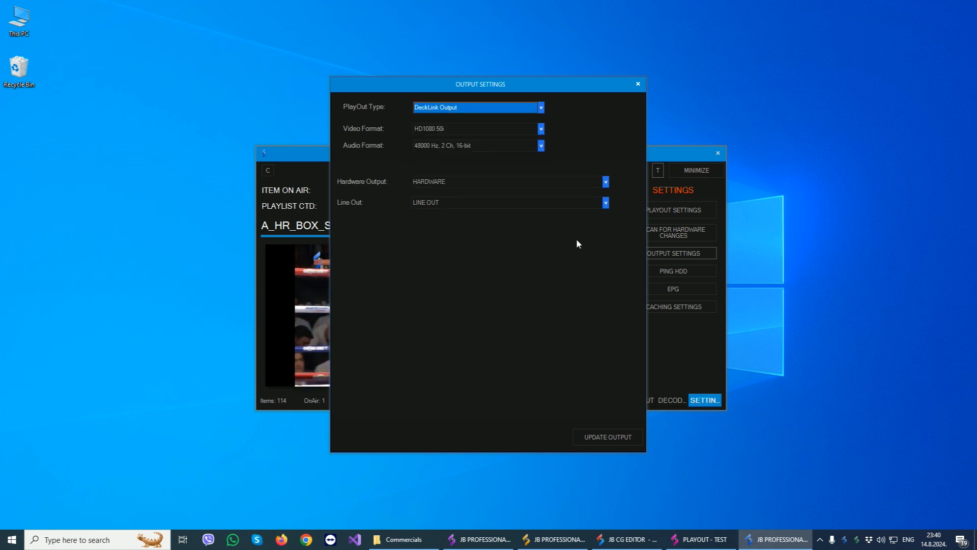
{"action": "left_click", "coordinate": [638, 84]}
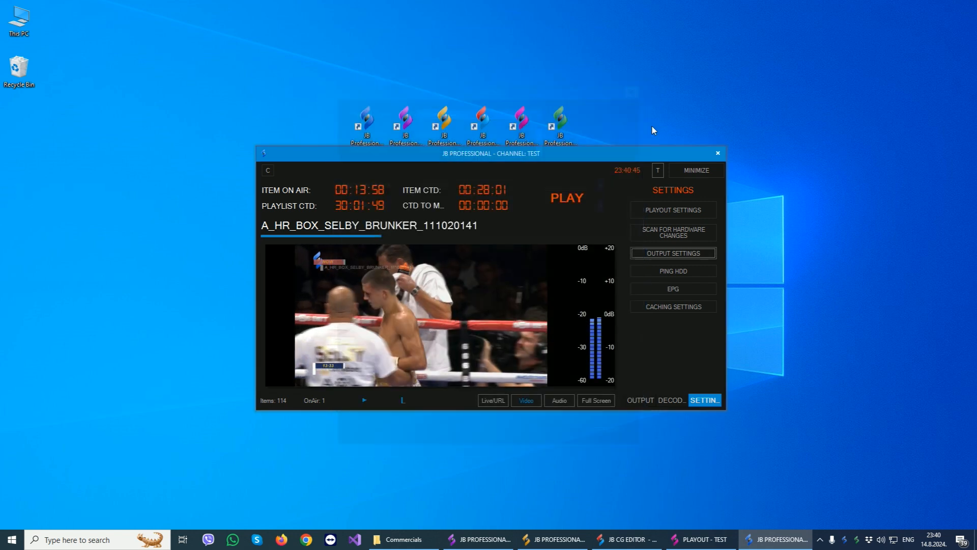
- Review the Ping HDD settings that keep hard drives from sleeping, and close them
{"action": "left_click", "coordinate": [676, 270]}
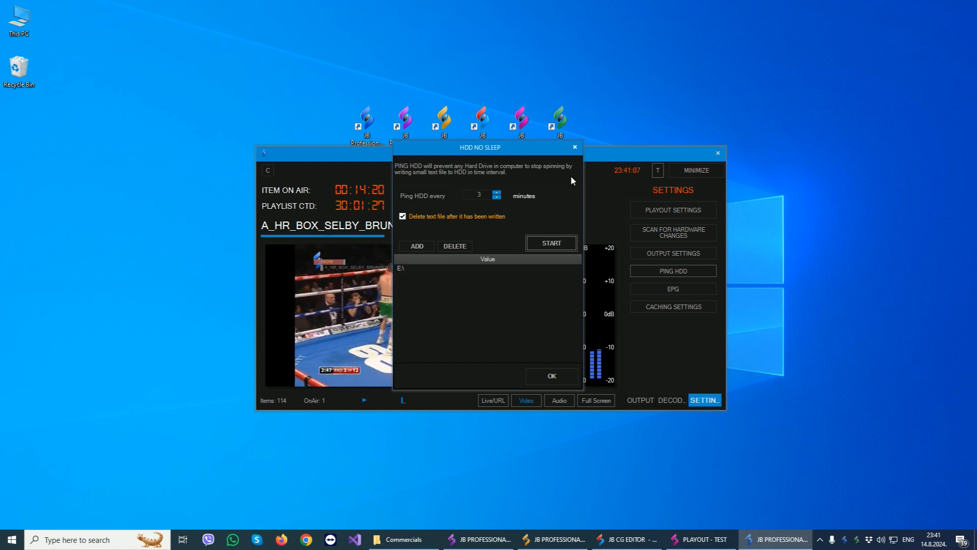
{"action": "left_click", "coordinate": [575, 148]}
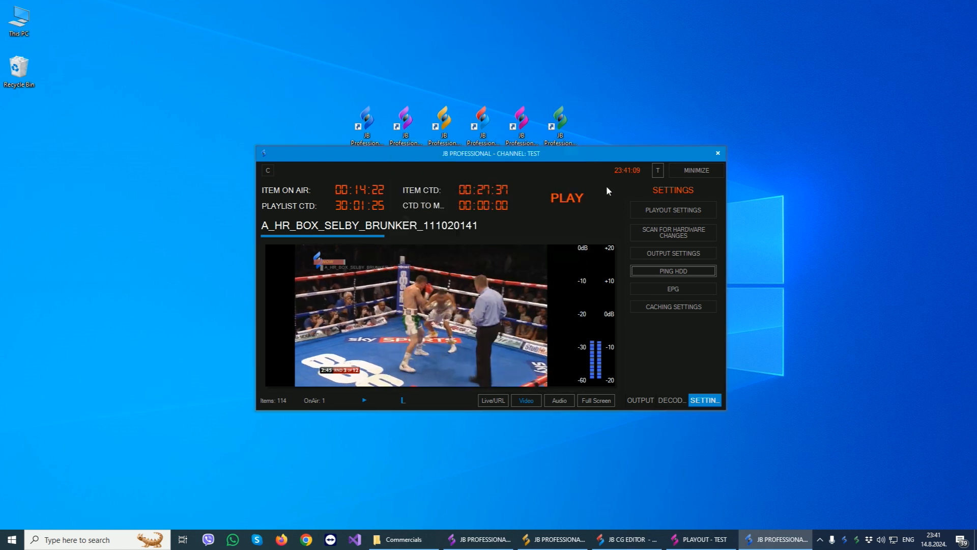
- Open the EPG module's format settings and examine the XML preview
{"action": "left_click", "coordinate": [673, 289]}
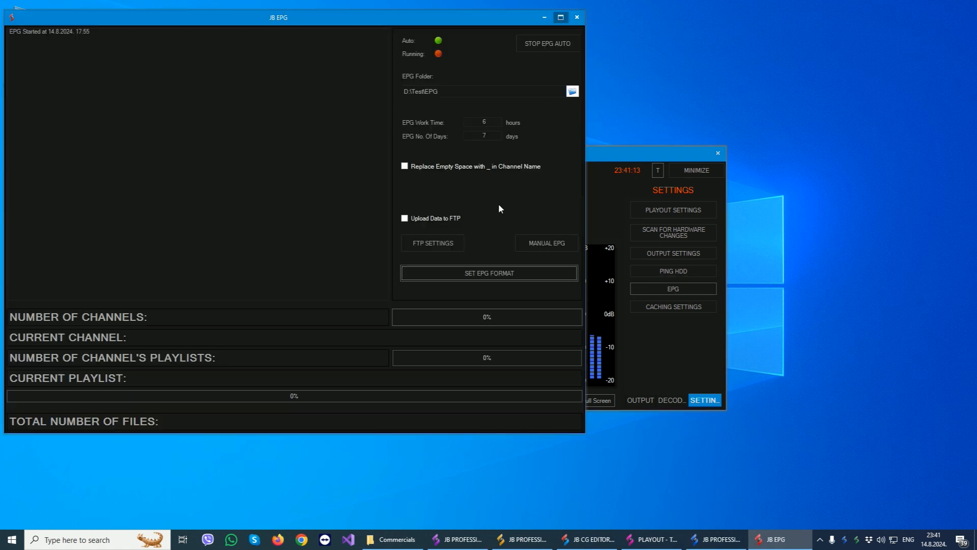
{"action": "left_click", "coordinate": [471, 273]}
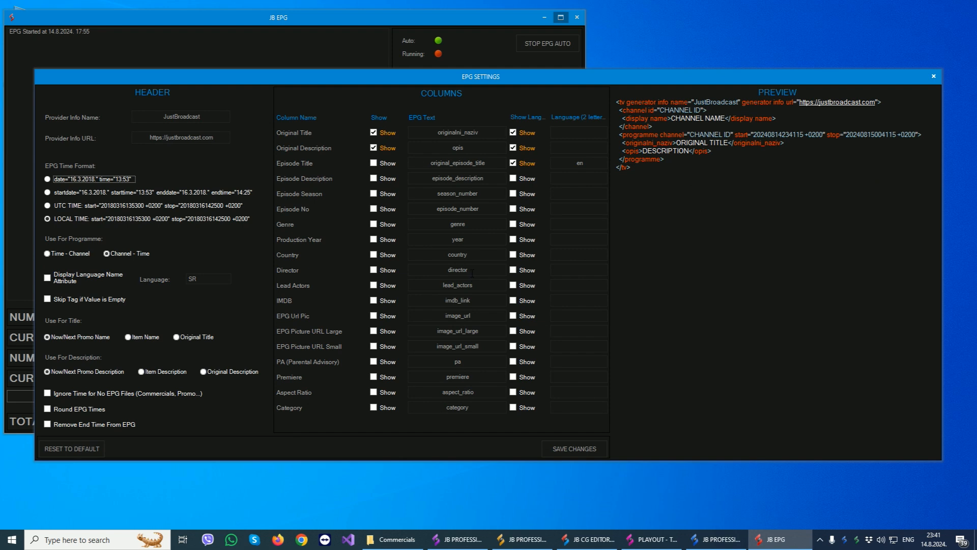
{"action": "left_click_drag", "start_coordinate": [705, 175], "coordinate": [584, 94]}
{"action": "left_click", "coordinate": [737, 169]}
- Show the Episode Title, Episode Description, Episode Season and Episode No columns in the EPG format and save the changes
{"action": "left_click", "coordinate": [374, 163]}
{"action": "left_click", "coordinate": [373, 178]}
{"action": "left_click", "coordinate": [373, 193]}
{"action": "left_click", "coordinate": [373, 209]}
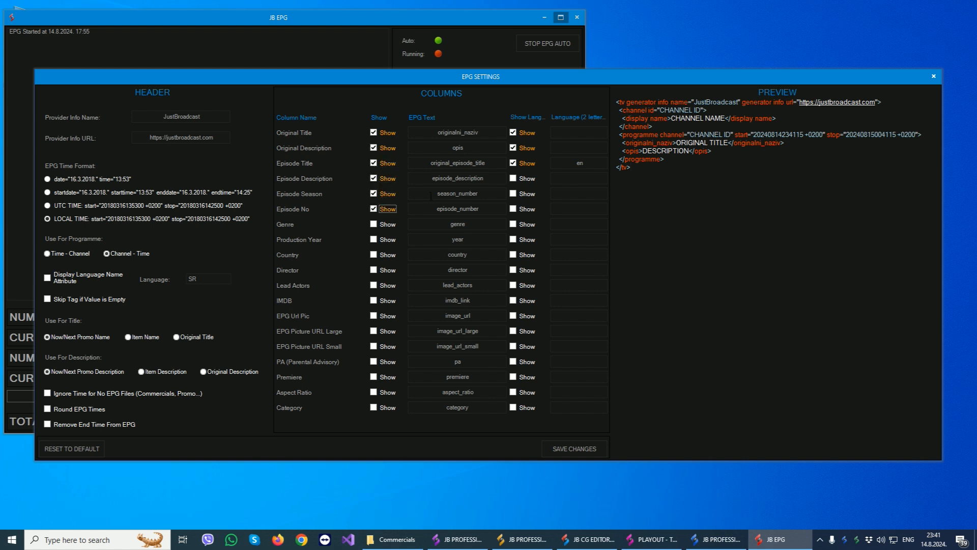
{"action": "left_click_drag", "start_coordinate": [489, 163], "coordinate": [431, 163]}
{"action": "left_click", "coordinate": [432, 163]}
{"action": "double_click", "coordinate": [596, 162]}
{"action": "left_click", "coordinate": [565, 451]}
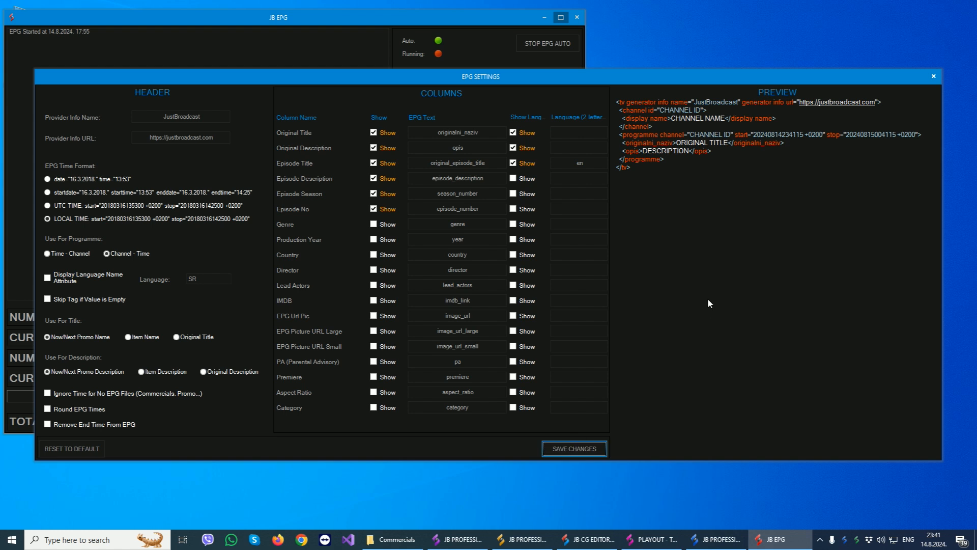
- Examine the updated XML preview of the EPG format and close the EPG settings
{"action": "left_click_drag", "start_coordinate": [631, 200], "coordinate": [590, 94]}
{"action": "left_click", "coordinate": [742, 334]}
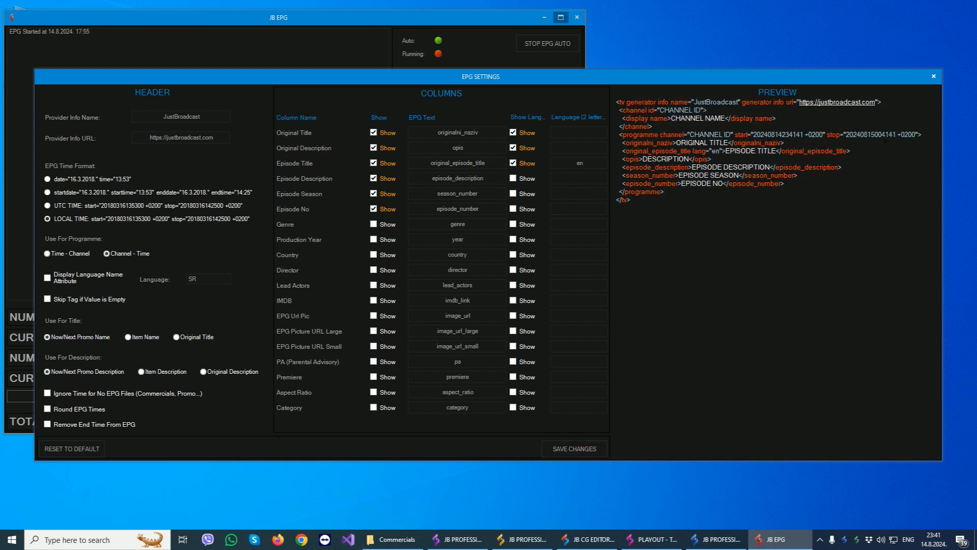
{"action": "left_click", "coordinate": [933, 76]}
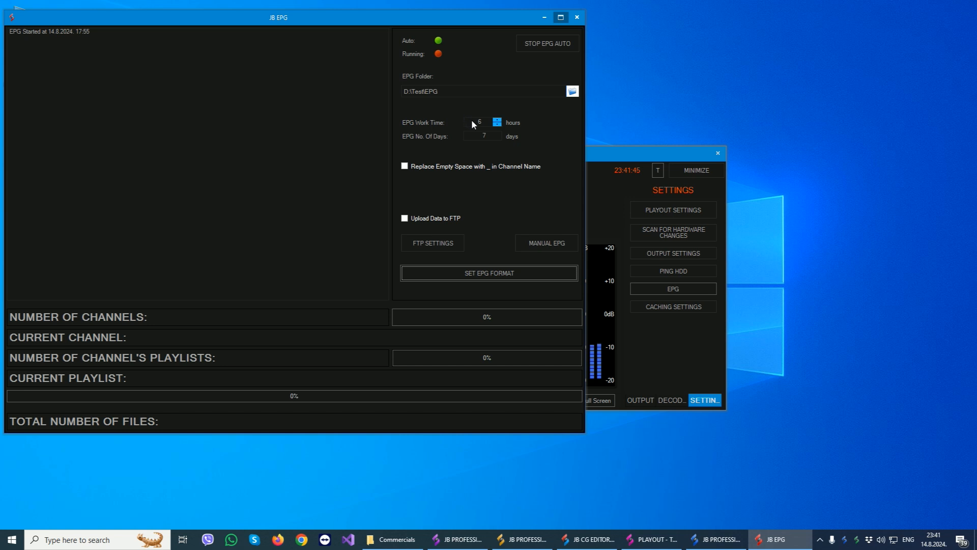
- Review the EPG work time and number of days, and close the EPG module
{"action": "left_click", "coordinate": [473, 122]}
{"action": "double_click", "coordinate": [472, 121]}
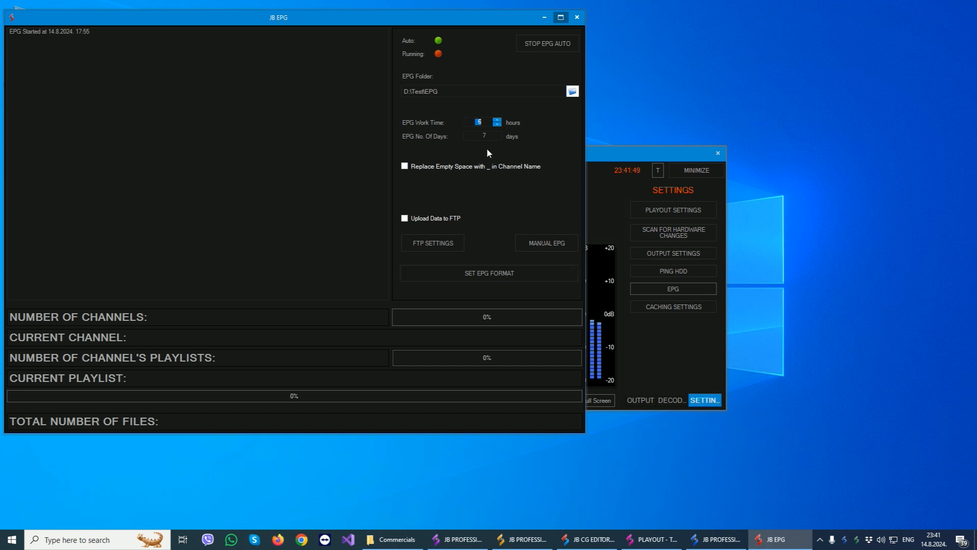
{"action": "double_click", "coordinate": [472, 135]}
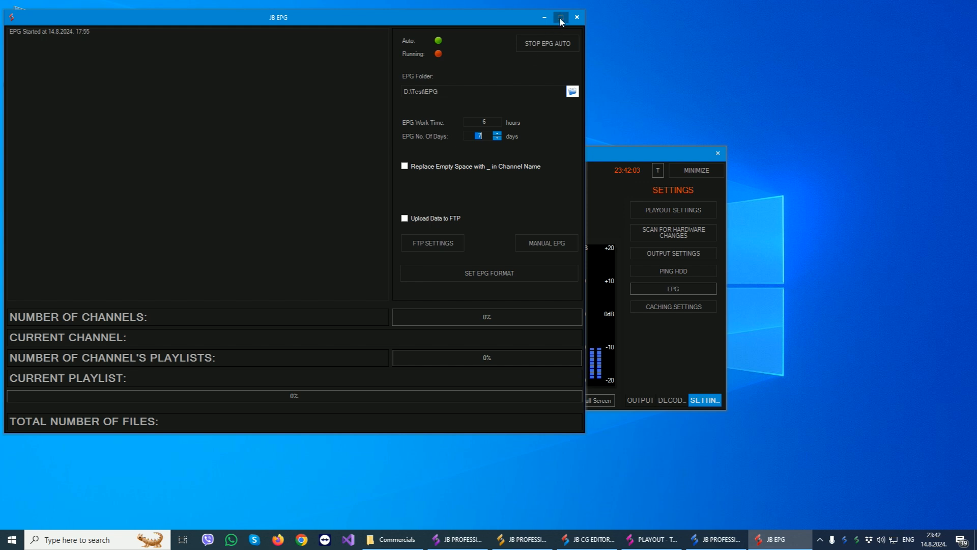
{"action": "left_click", "coordinate": [576, 17]}
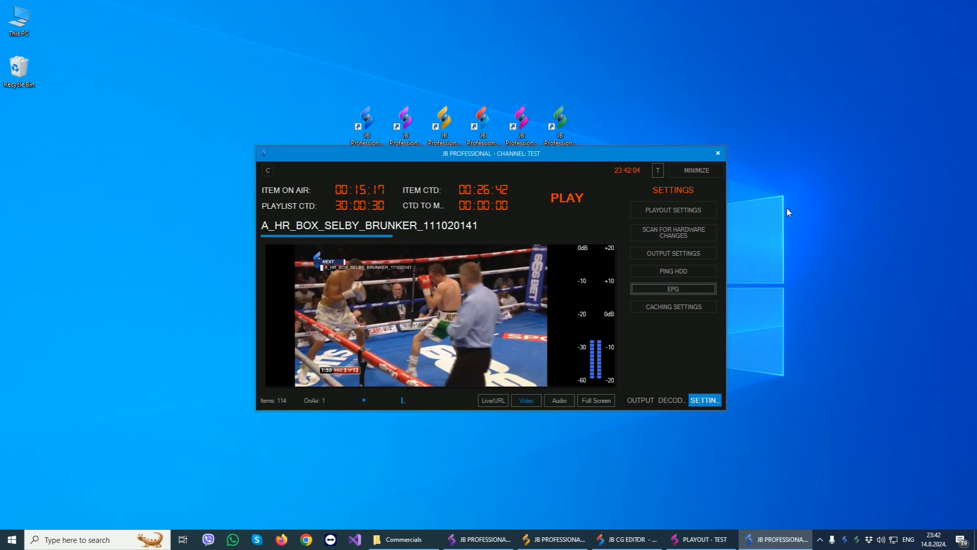
- Review the caching settings, close them and return to the outputs view of the playout module
{"action": "left_click", "coordinate": [662, 305]}
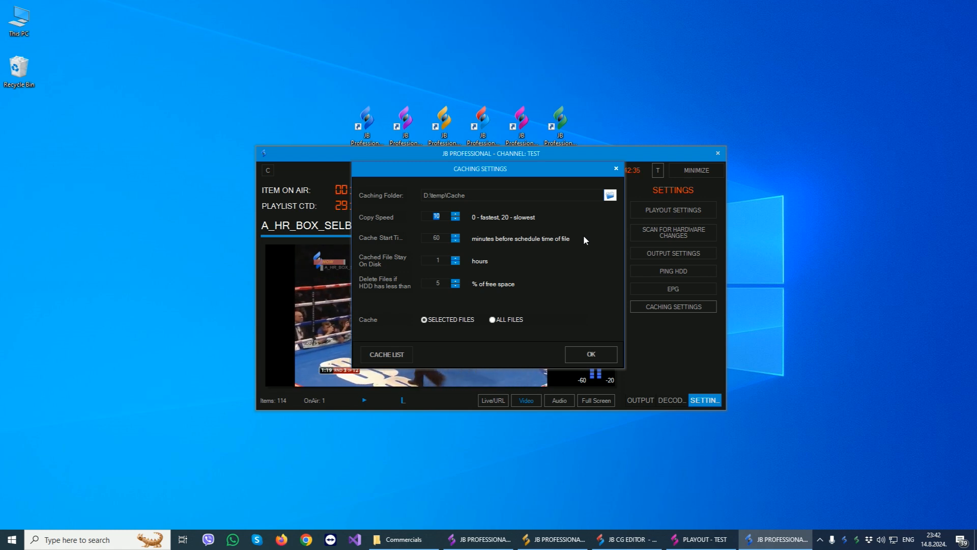
{"action": "left_click", "coordinate": [618, 170]}
{"action": "left_click", "coordinate": [647, 400]}
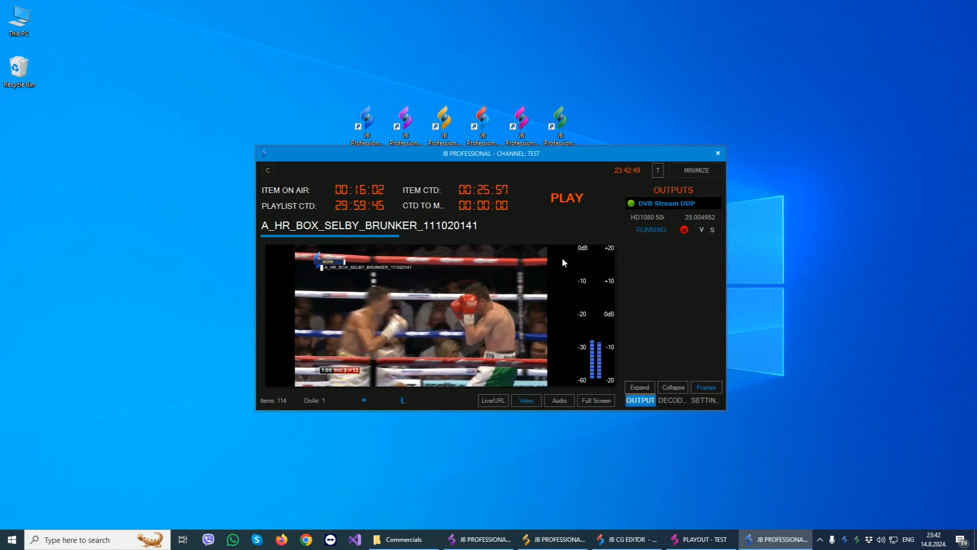
- Minimize the playout module, restore it from the system tray and minimize it again
{"action": "left_click", "coordinate": [695, 169]}
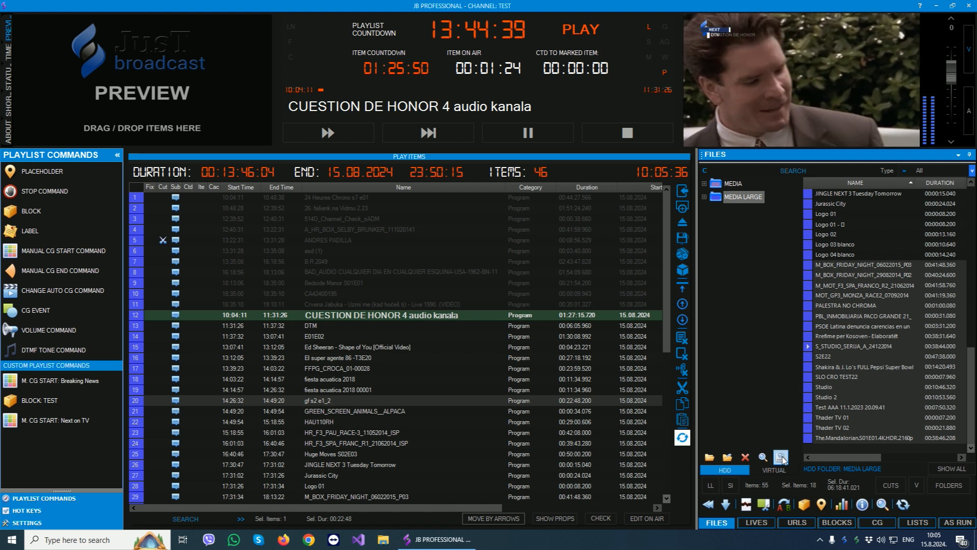
{"action": "left_click", "coordinate": [843, 540]}
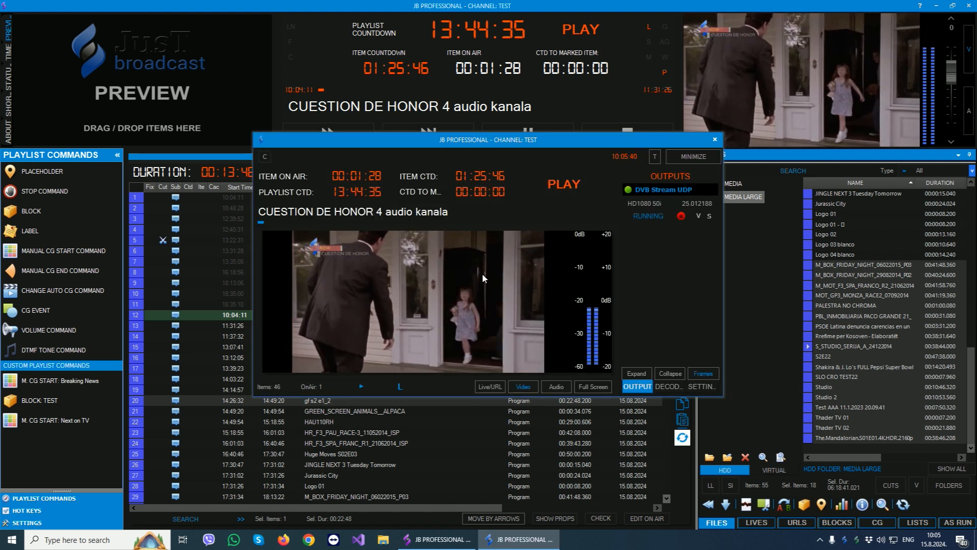
{"action": "left_click", "coordinate": [698, 159]}
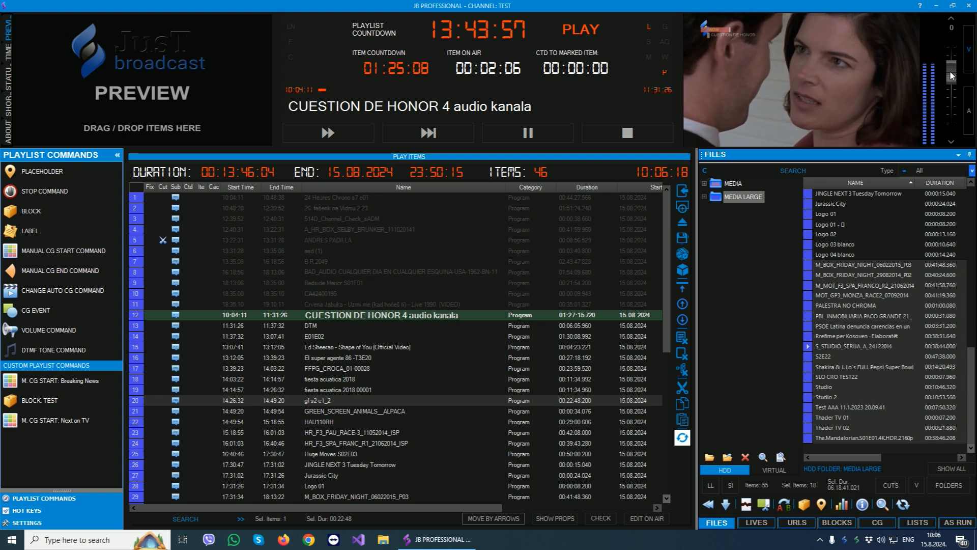
- Look through the playlist items, the hot keys and the playlist settings, and return to the playlist commands
{"action": "scroll", "coordinate": [407, 298], "scroll_direction": "down", "scroll_amount": 6}
{"action": "scroll", "coordinate": [407, 295], "scroll_direction": "up", "scroll_amount": 3}
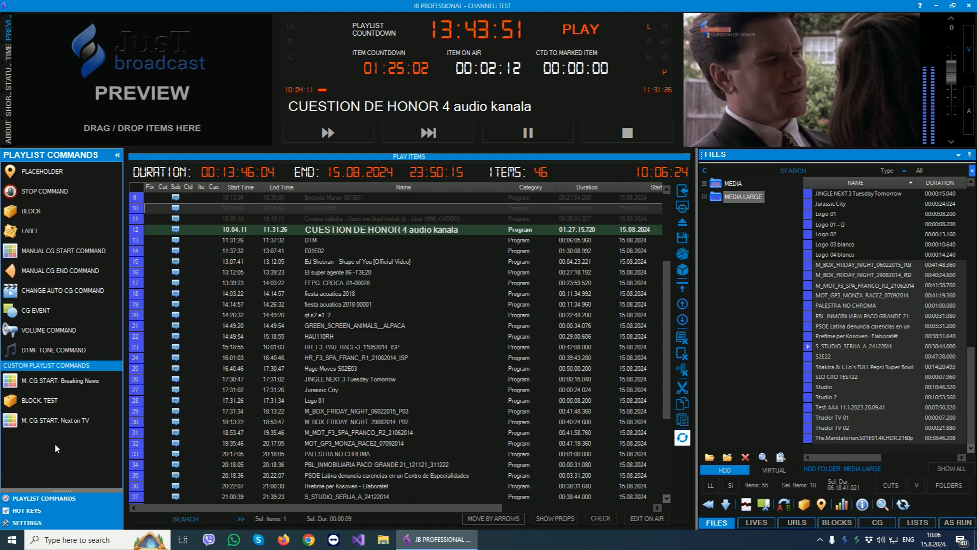
{"action": "left_click", "coordinate": [39, 512]}
{"action": "left_click", "coordinate": [35, 522]}
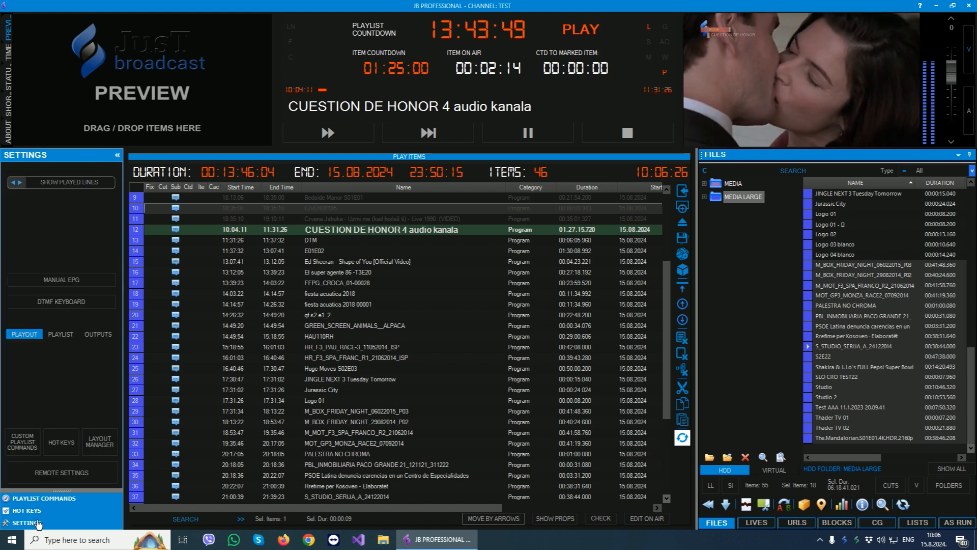
{"action": "left_click", "coordinate": [54, 501]}
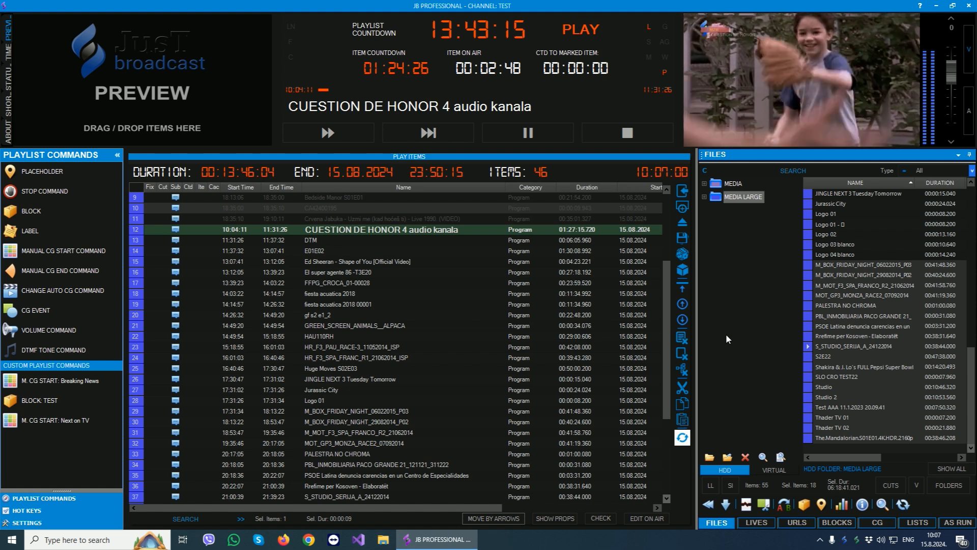
- Add the Commercials folder from drive D: to the media files
{"action": "left_click", "coordinate": [710, 458]}
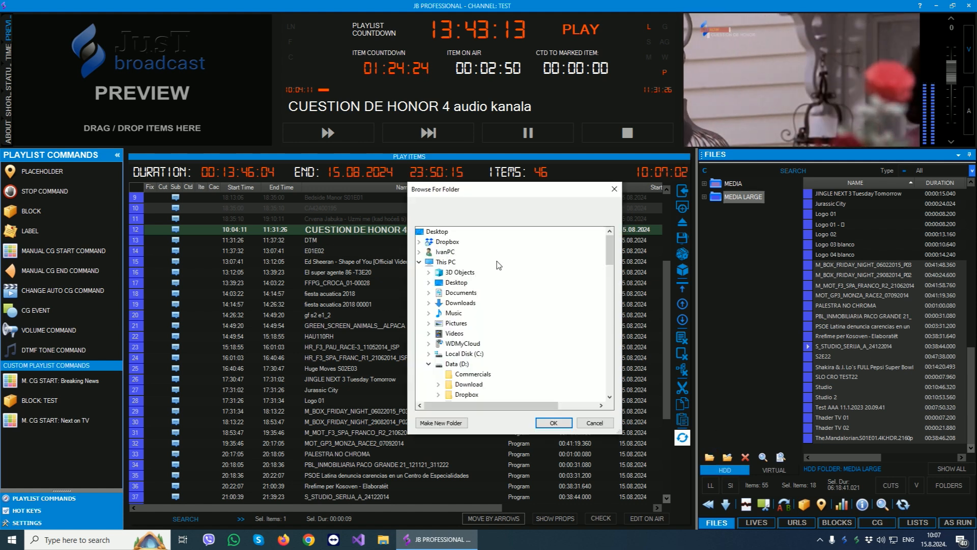
{"action": "left_click", "coordinate": [473, 313]}
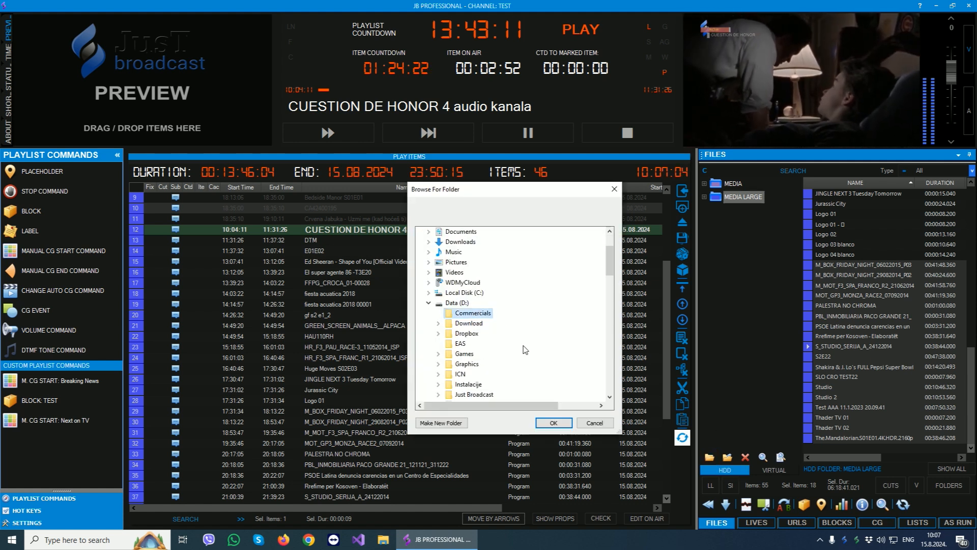
{"action": "left_click", "coordinate": [554, 423]}
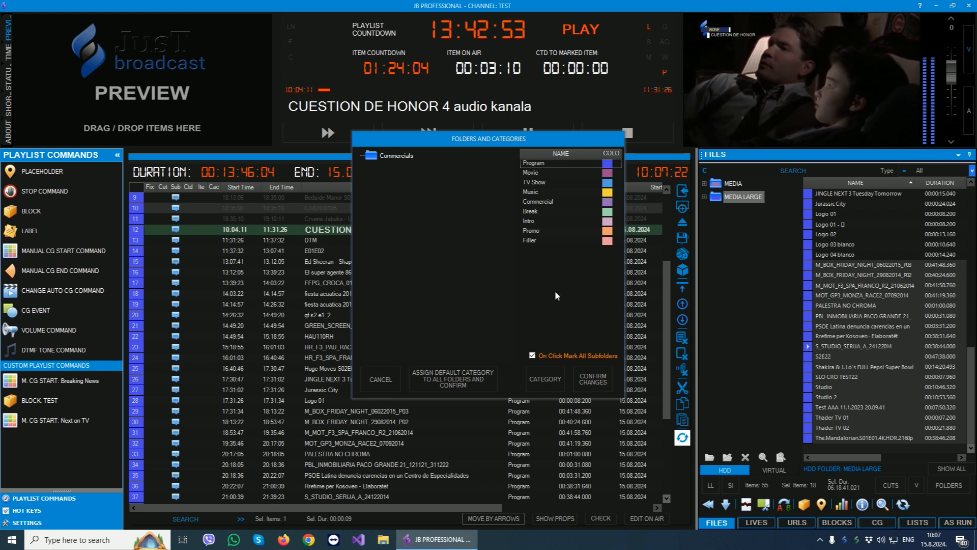
- Compare the CG and playout properties of the Program, Music and Commercial file categories, and close the category editor
{"action": "left_click", "coordinate": [552, 385]}
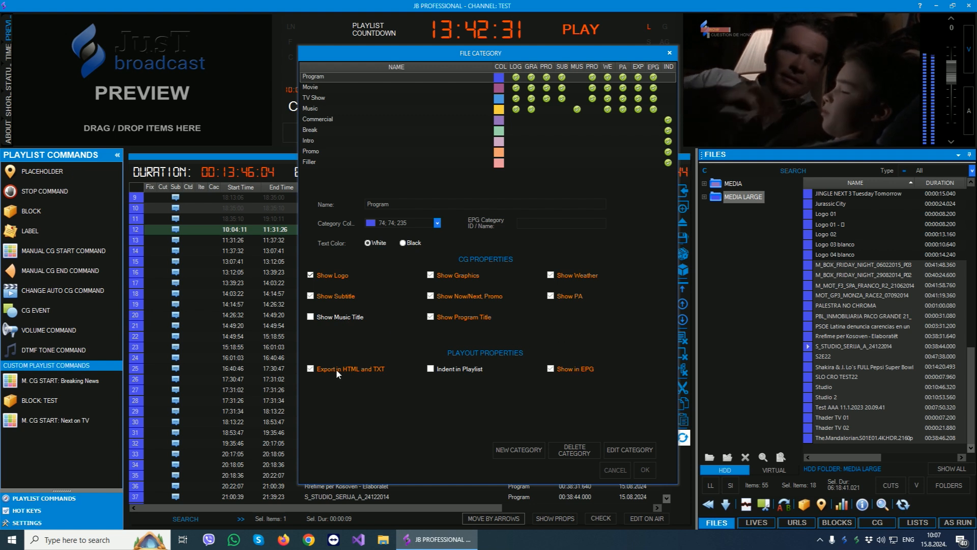
{"action": "left_click", "coordinate": [322, 107]}
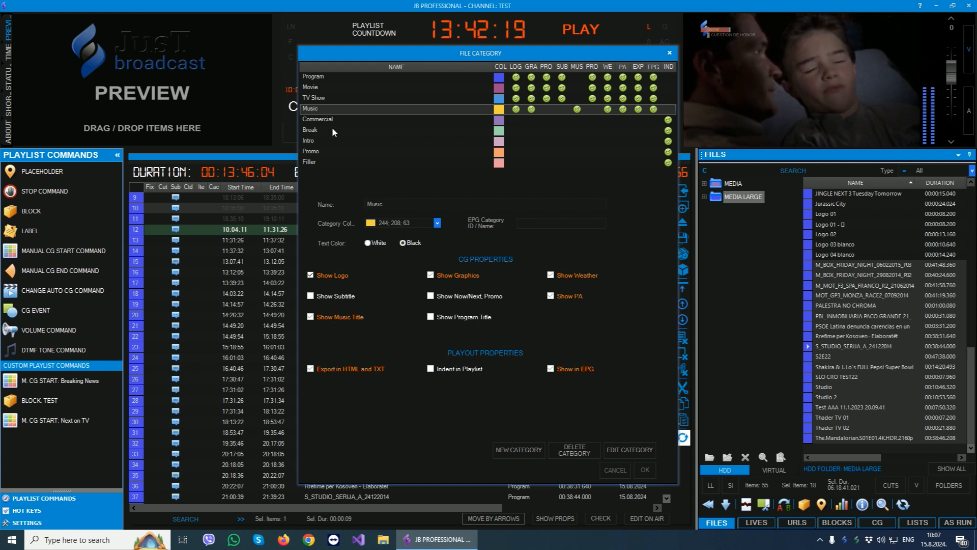
{"action": "left_click", "coordinate": [320, 120]}
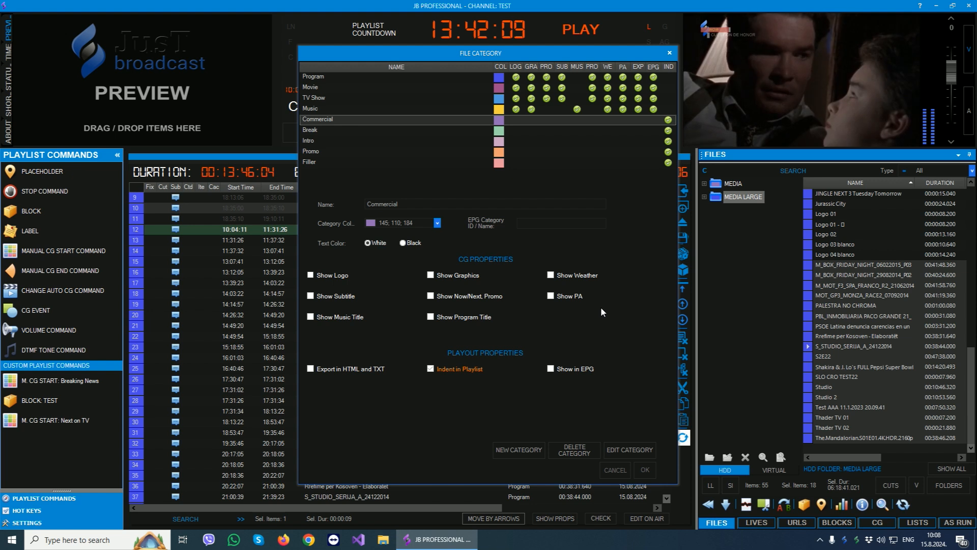
{"action": "left_click", "coordinate": [319, 77]}
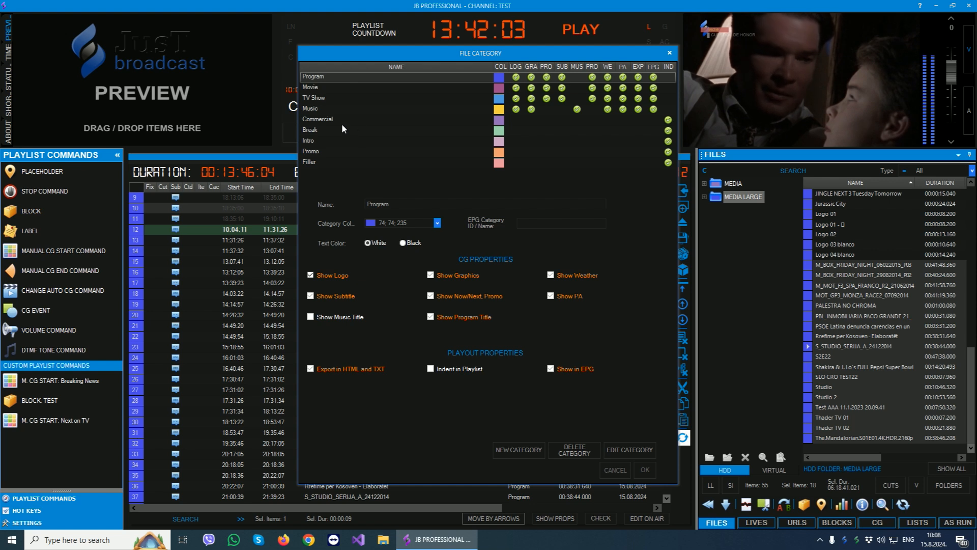
{"action": "left_click", "coordinate": [321, 122]}
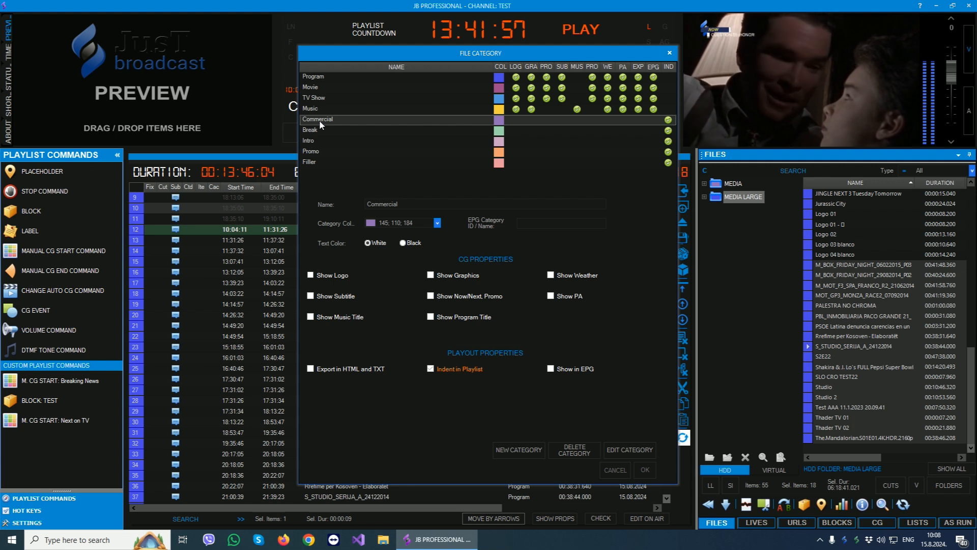
{"action": "left_click", "coordinate": [323, 77]}
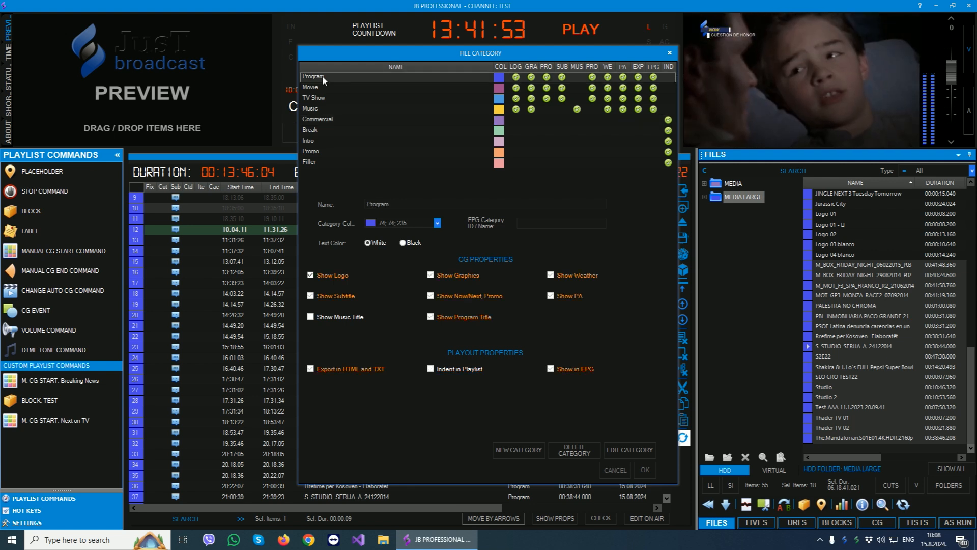
{"action": "left_click", "coordinate": [670, 54]}
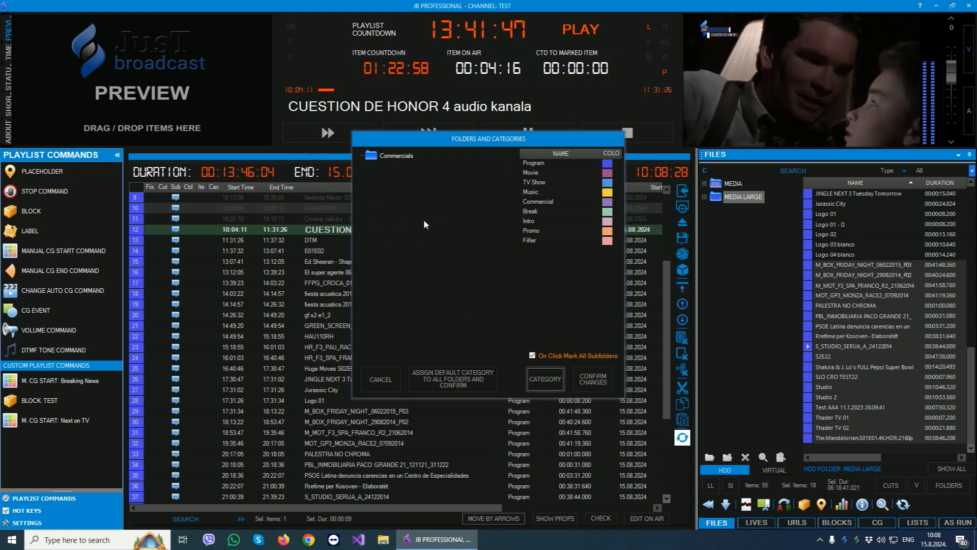
- Assign the Commercial category to the Commercials folder, auto-register its files and open the folder in the file list
{"action": "left_click", "coordinate": [545, 200]}
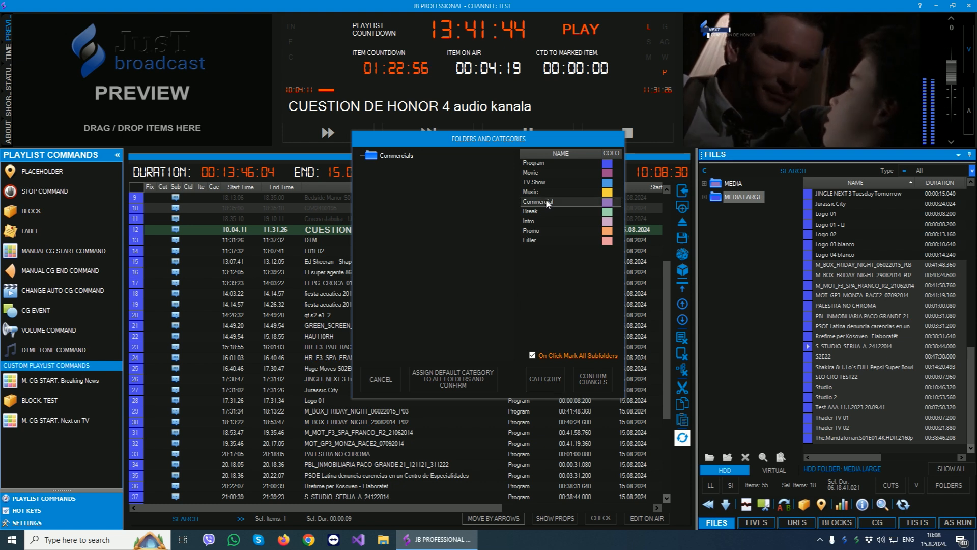
{"action": "left_click", "coordinate": [385, 156]}
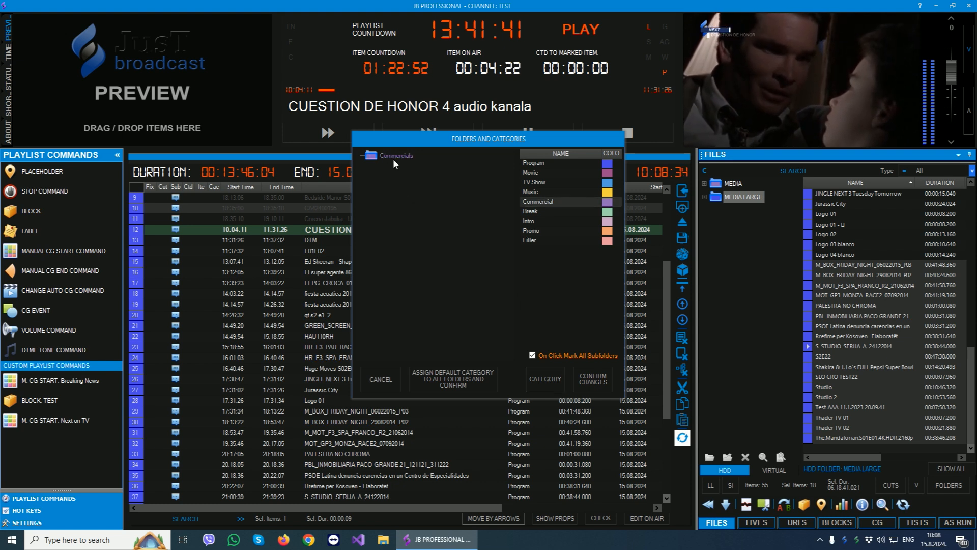
{"action": "left_click", "coordinate": [593, 379]}
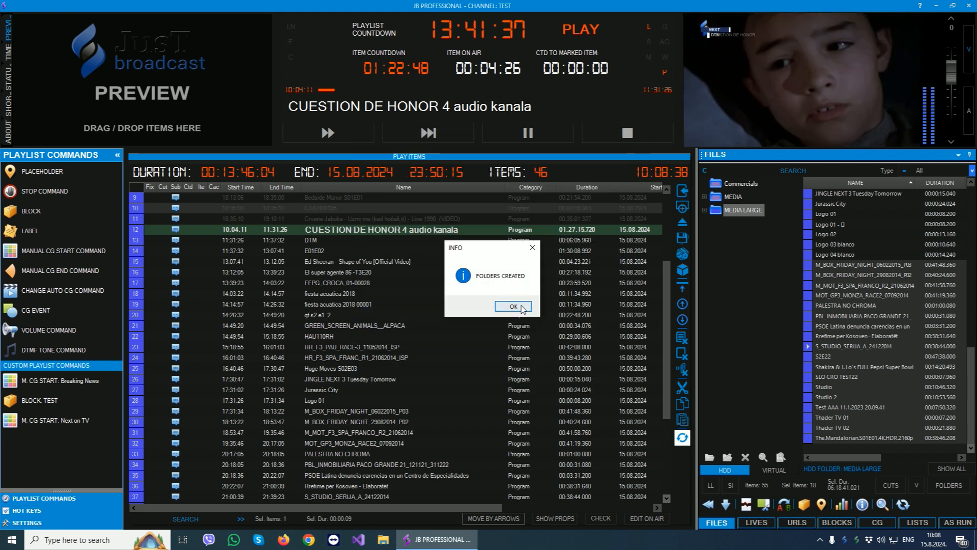
{"action": "left_click", "coordinate": [514, 306]}
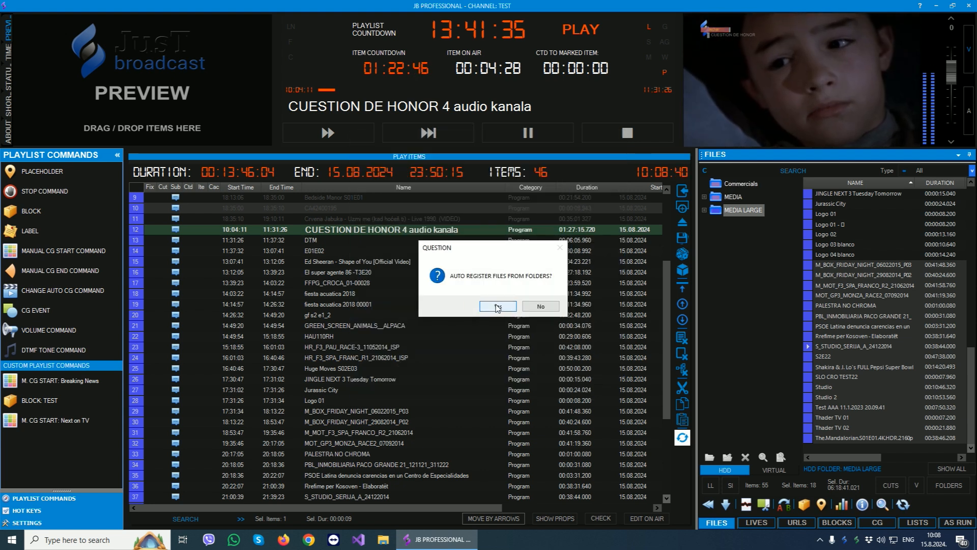
{"action": "left_click", "coordinate": [496, 307]}
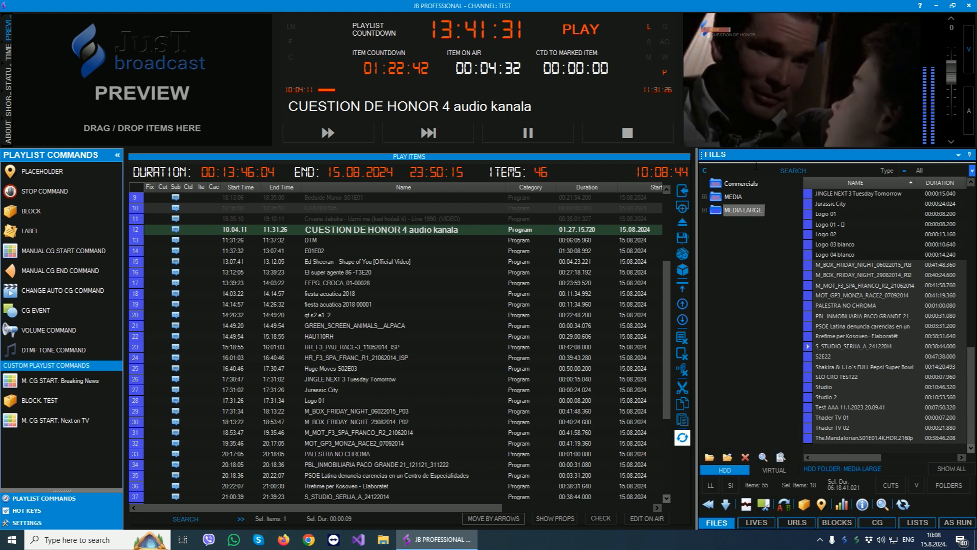
{"action": "left_click", "coordinate": [743, 184]}
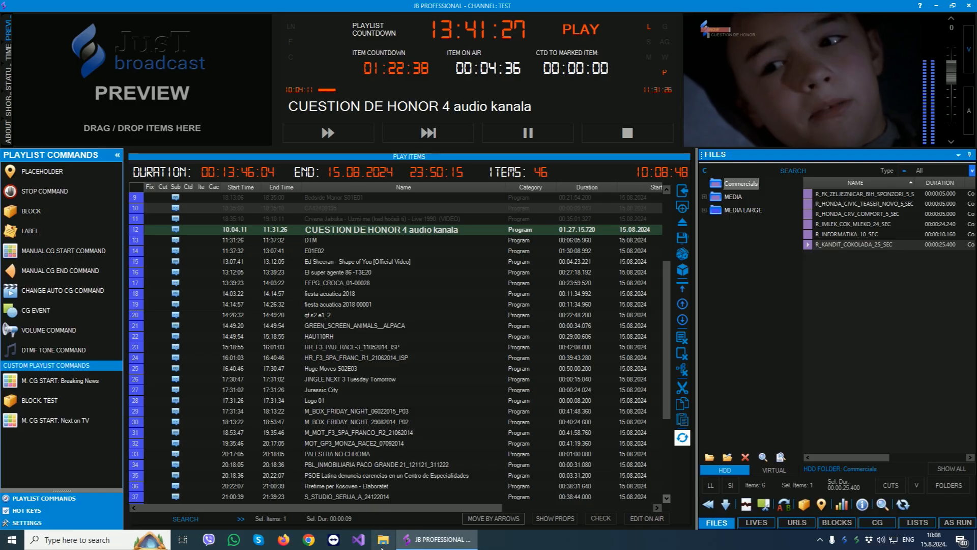
- In File Explorer, create a new folder named Test inside the Commercials folder on drive D:
{"action": "key", "text": "super+e"}
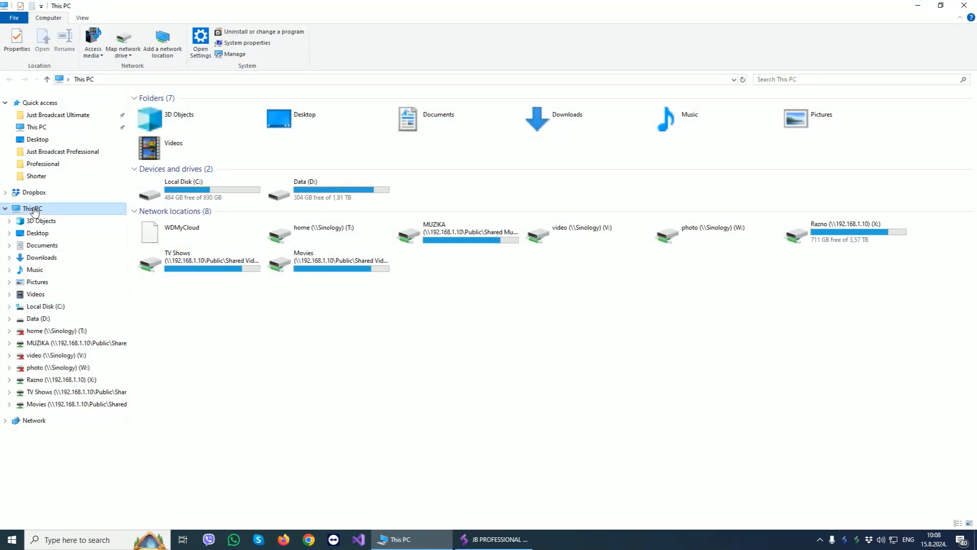
{"action": "double_click", "coordinate": [275, 196]}
{"action": "double_click", "coordinate": [155, 97]}
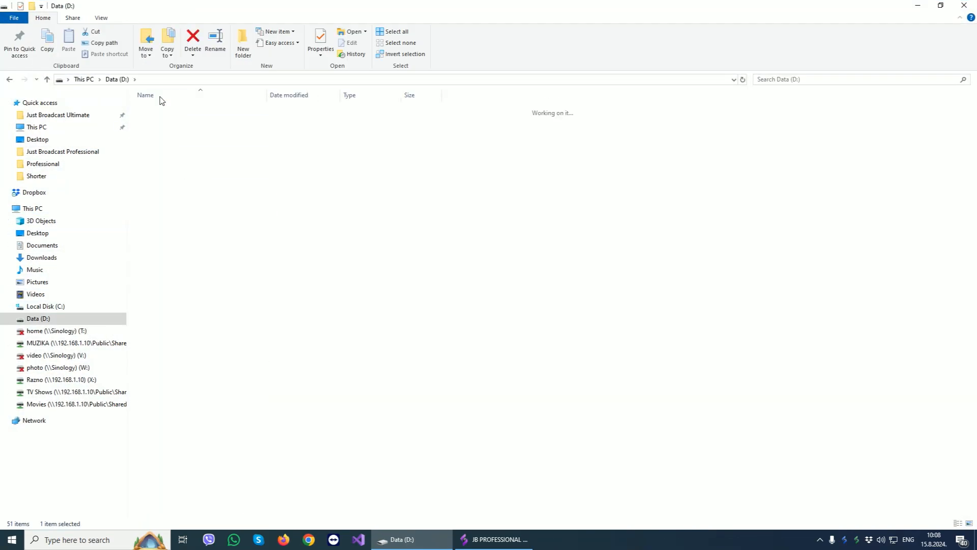
{"action": "right_click", "coordinate": [188, 216]}
{"action": "mouse_move", "coordinate": [240, 365]}
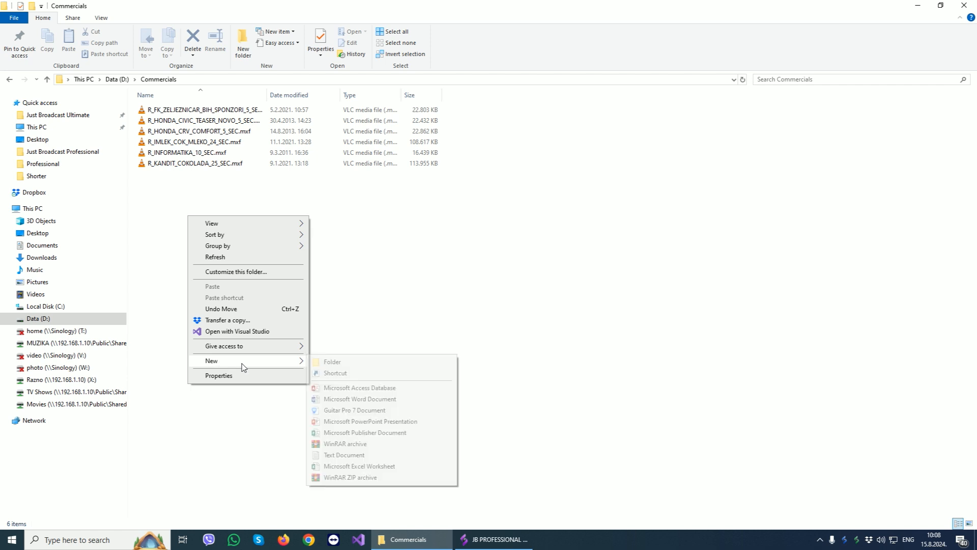
{"action": "left_click", "coordinate": [316, 362]}
{"action": "type", "text": "Tes"}
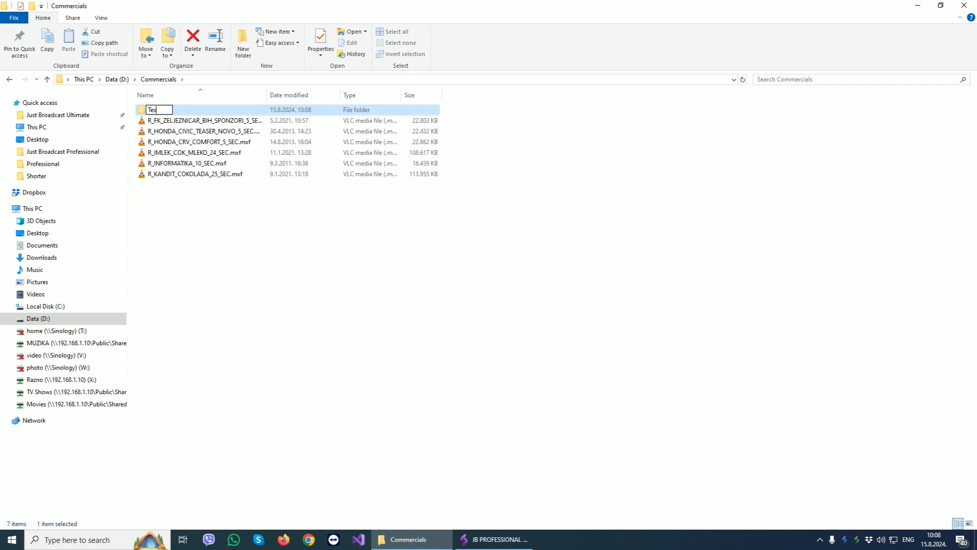
{"action": "type", "text": "t"}
- Copy R_INFORMATIKA_10_SEC.mxf and R_KANDIT_COKOLADA_25_SEC.mxf into the Test folder
{"action": "left_click_drag", "start_coordinate": [190, 196], "coordinate": [172, 175]}
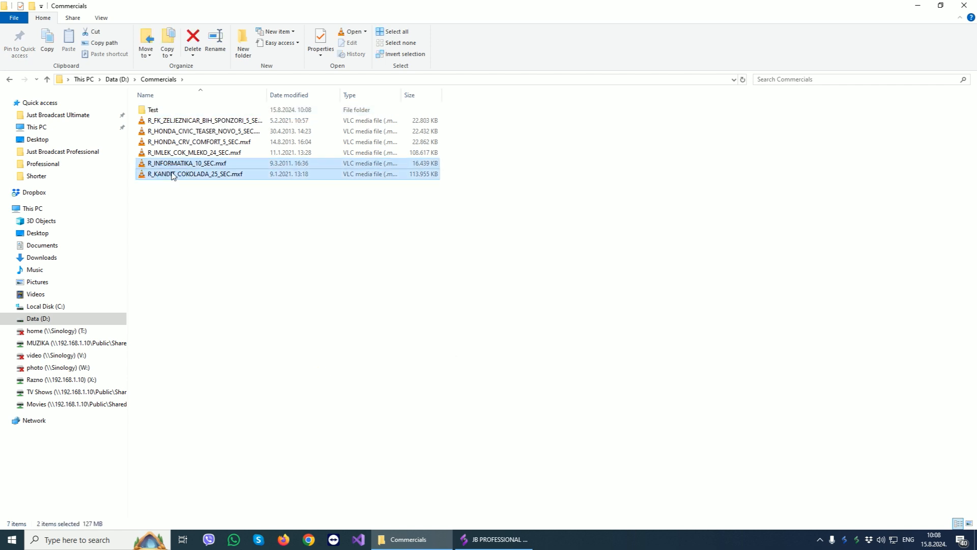
{"action": "double_click", "coordinate": [153, 110]}
{"action": "key", "text": "ctrl+v"}
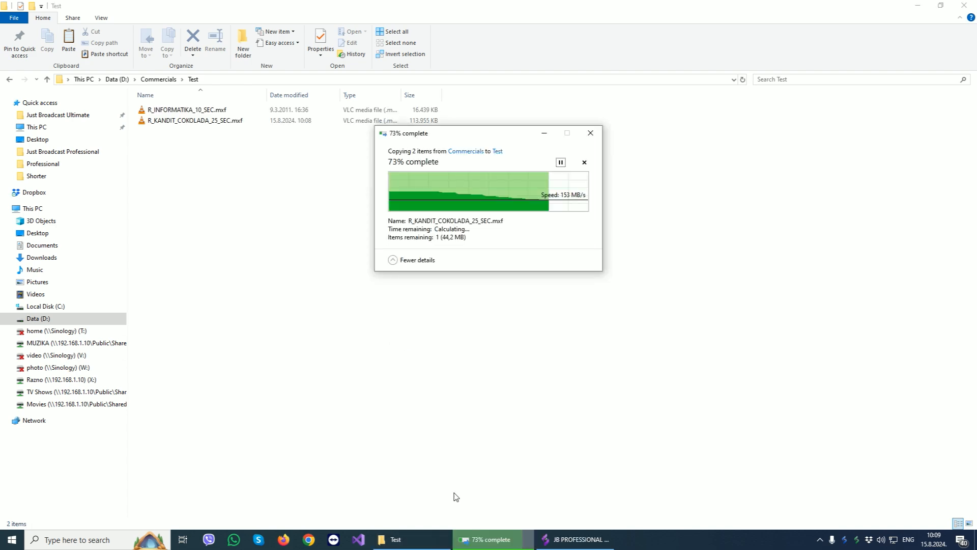
- Switch to JB Professional, check the media folders for changes, register the Test subfolder under the Commercial category and open it
{"action": "left_click", "coordinate": [415, 542]}
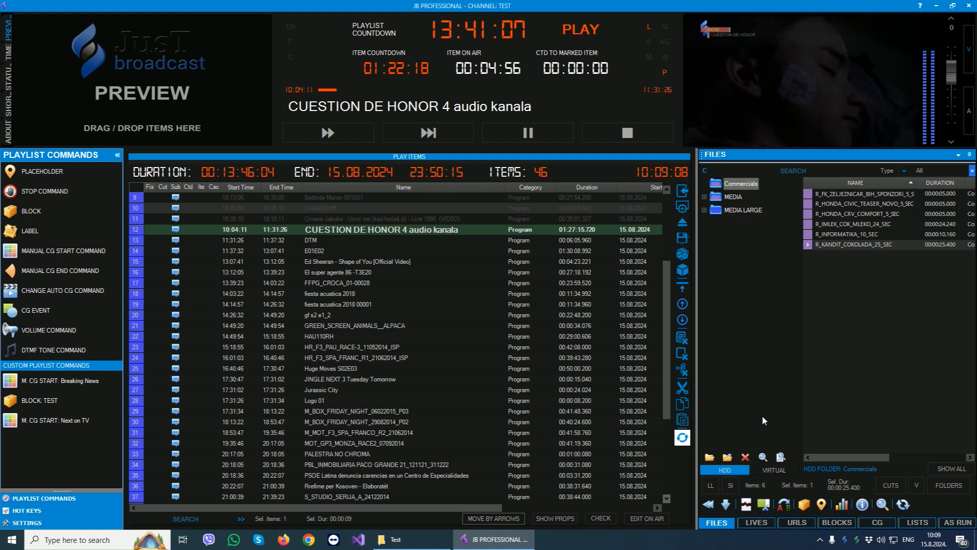
{"action": "left_click", "coordinate": [764, 456]}
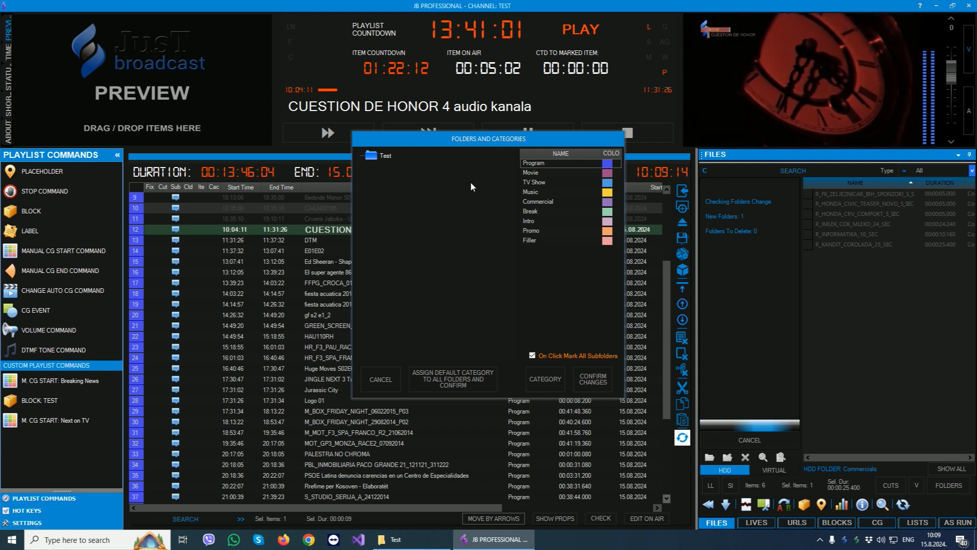
{"action": "left_click", "coordinate": [547, 203]}
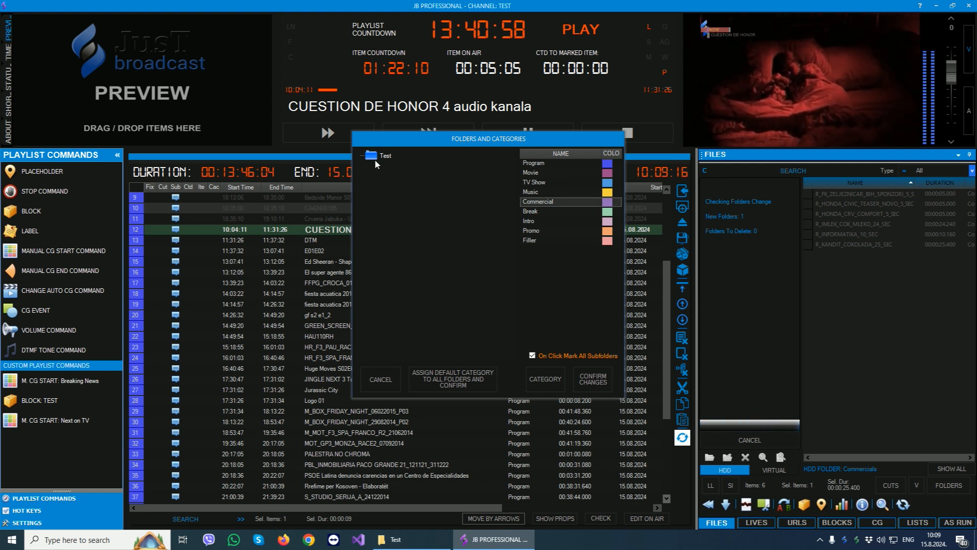
{"action": "left_click", "coordinate": [587, 378]}
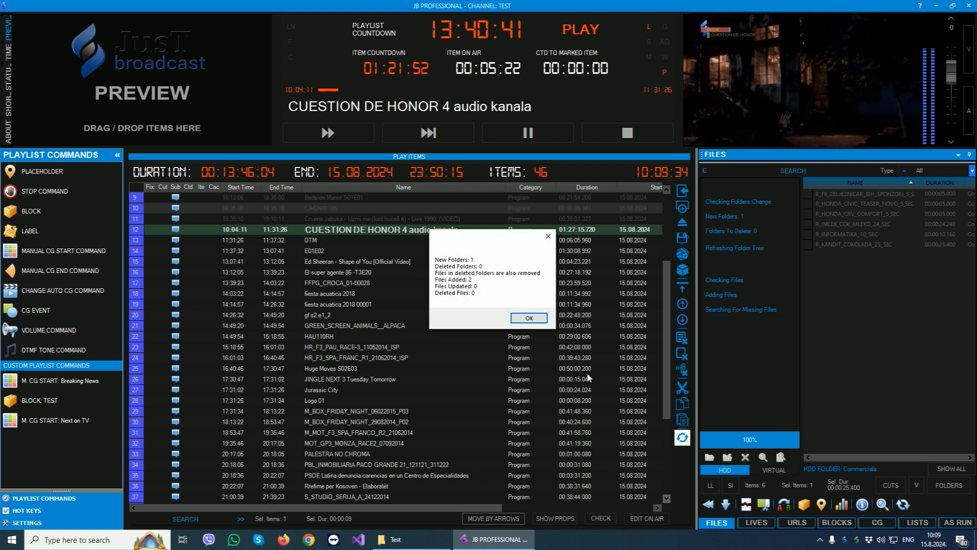
{"action": "left_click", "coordinate": [532, 317]}
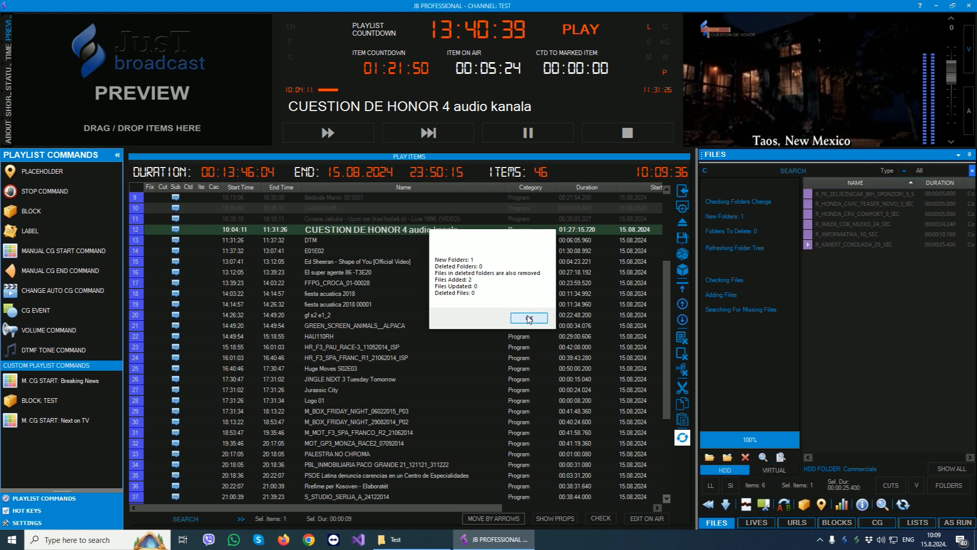
{"action": "left_click", "coordinate": [704, 184]}
{"action": "left_click", "coordinate": [737, 196]}
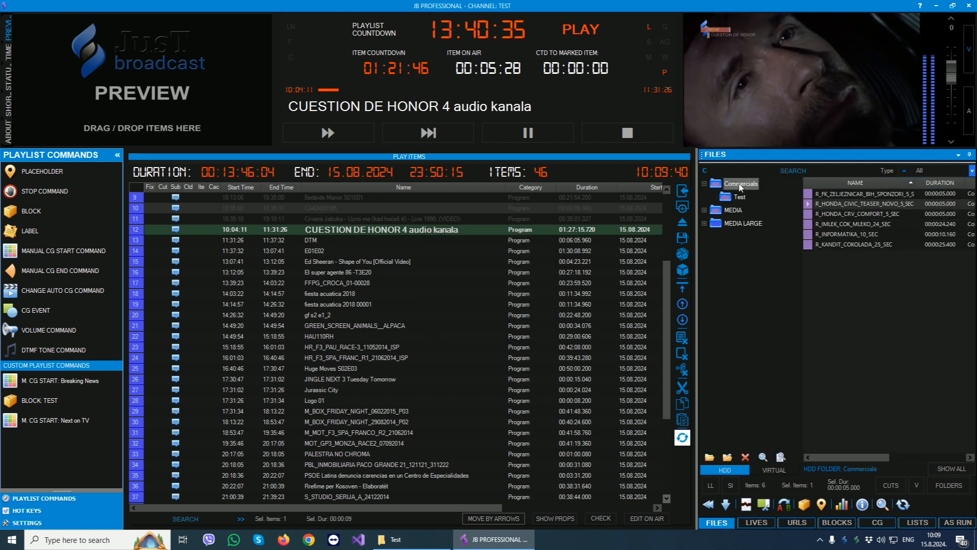
- In File Explorer, delete R_KANDIT_COKOLADA_25_SEC.mxf from the Test folder
{"action": "left_click", "coordinate": [394, 539]}
{"action": "left_click", "coordinate": [189, 140]}
{"action": "left_click", "coordinate": [187, 120]}
{"action": "key", "text": "Delete"}
- Back in JB Professional, check changes in the Commercials folder, approve removing the missing file and open the Test subfolder
{"action": "left_click", "coordinate": [418, 542]}
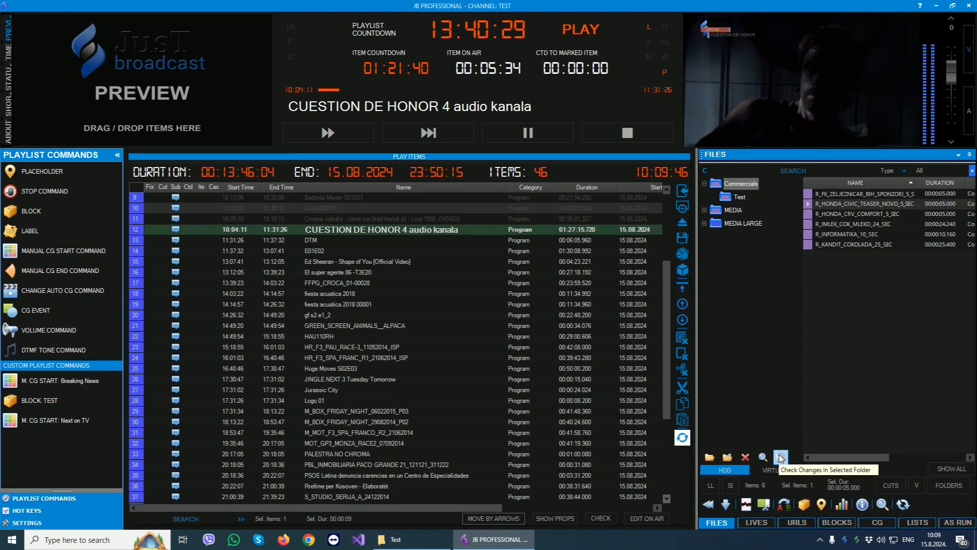
{"action": "left_click", "coordinate": [781, 458]}
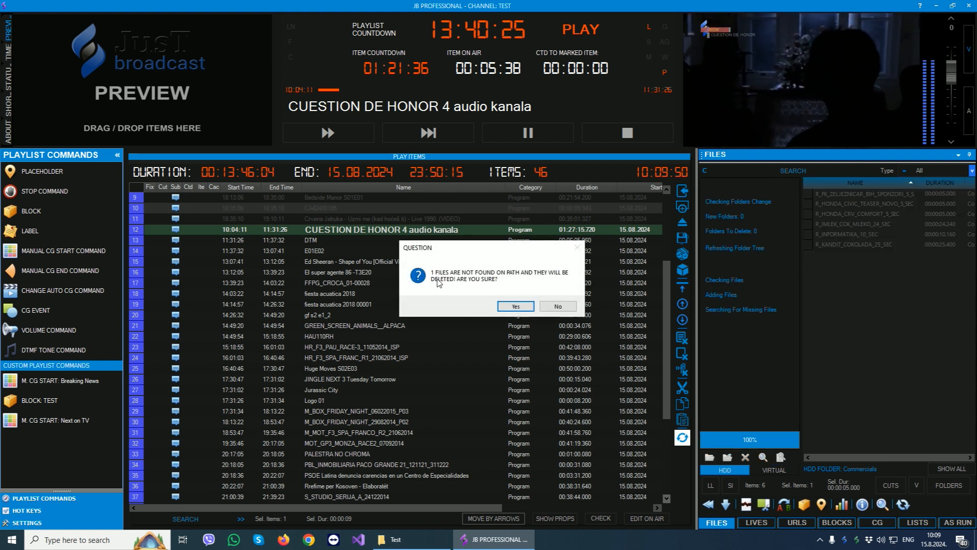
{"action": "left_click", "coordinate": [516, 306]}
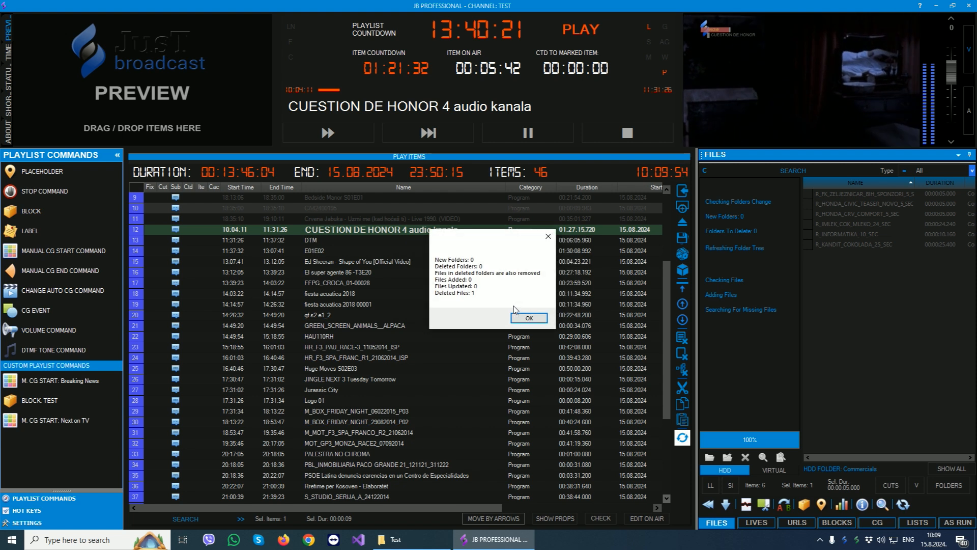
{"action": "left_click", "coordinate": [704, 184]}
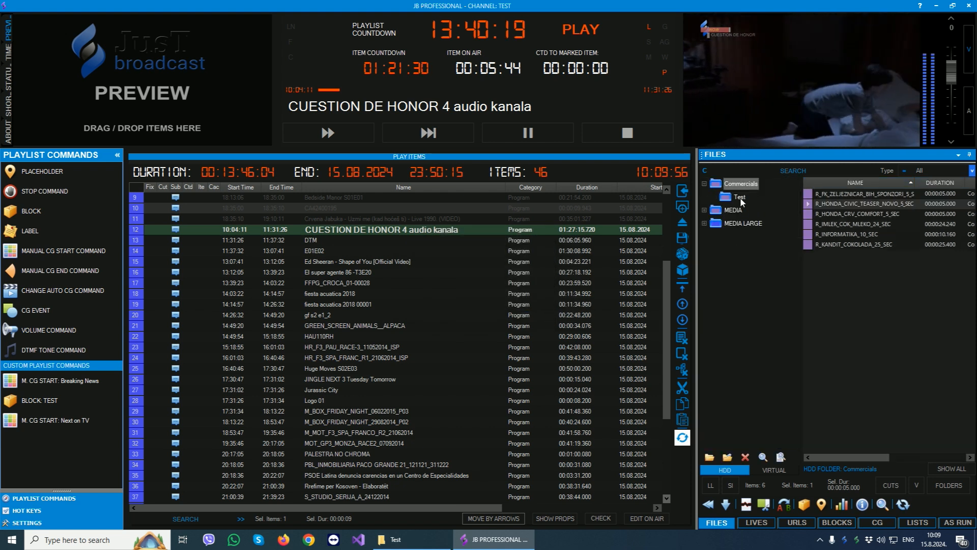
{"action": "left_click", "coordinate": [739, 198]}
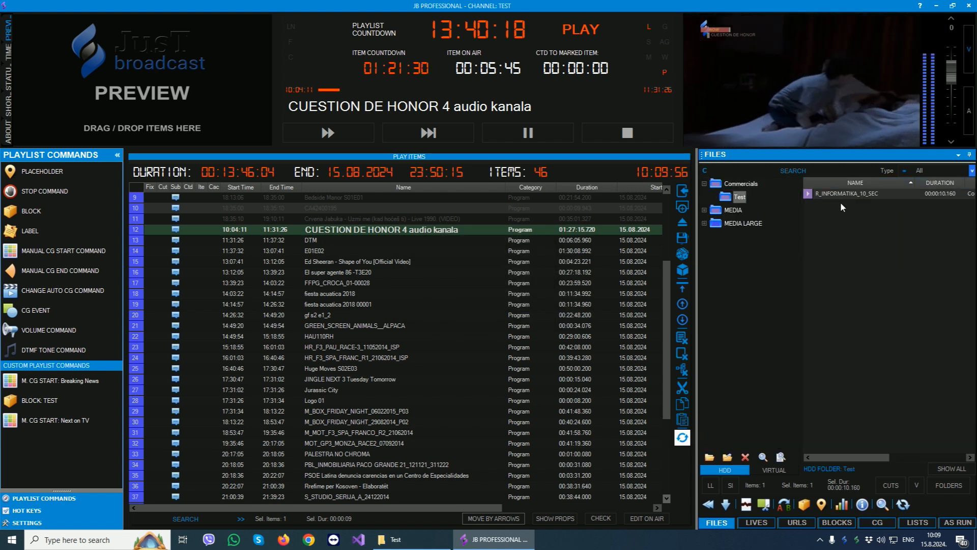
- In File Explorer, go up to the Commercials folder and delete its Test subfolder
{"action": "left_click", "coordinate": [418, 542]}
{"action": "left_click", "coordinate": [159, 80]}
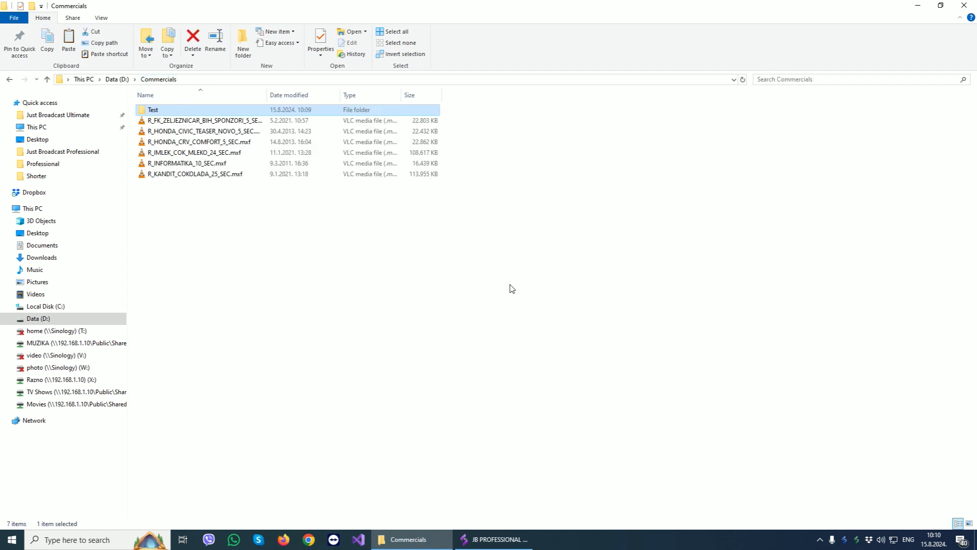
{"action": "key", "text": "Delete"}
- Return to JB Professional, check changes in the Commercials folder and approve removing the missing Test folder
{"action": "left_click", "coordinate": [496, 539]}
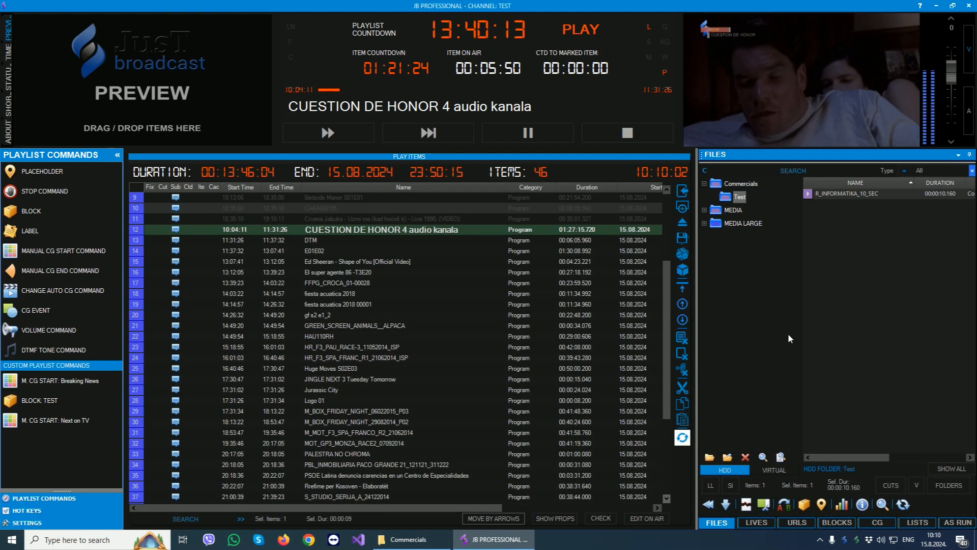
{"action": "left_click", "coordinate": [727, 185]}
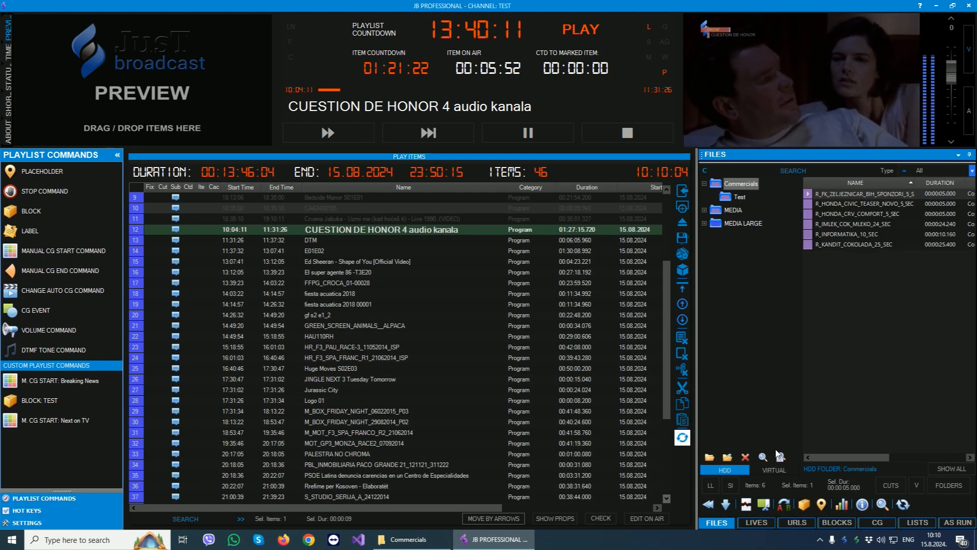
{"action": "left_click", "coordinate": [780, 456]}
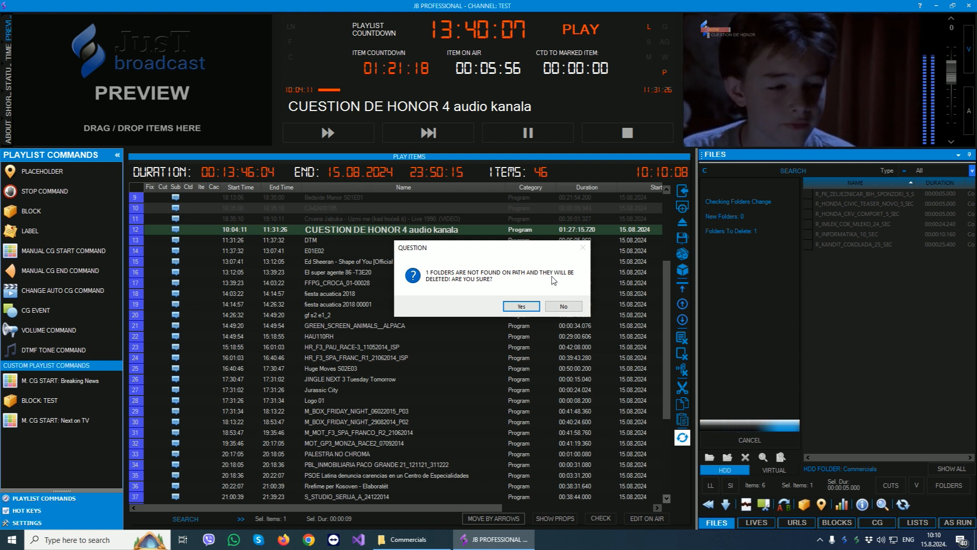
{"action": "left_click", "coordinate": [521, 306]}
{"action": "left_click", "coordinate": [528, 319]}
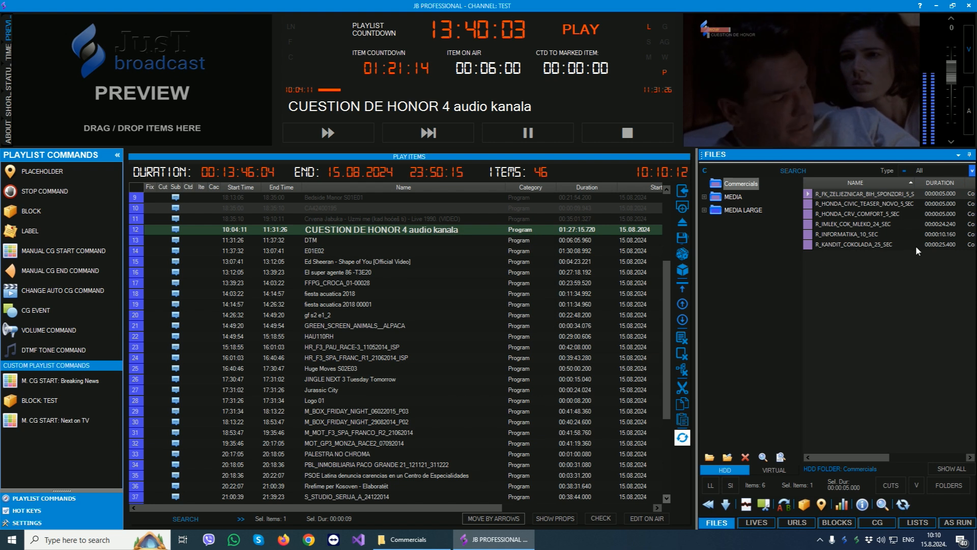
- Open the properties of A_HR_BOX_SELBY_BRUNKER_111020141 from the MEDIA LARGE folder and play its preview
{"action": "left_click", "coordinate": [738, 212]}
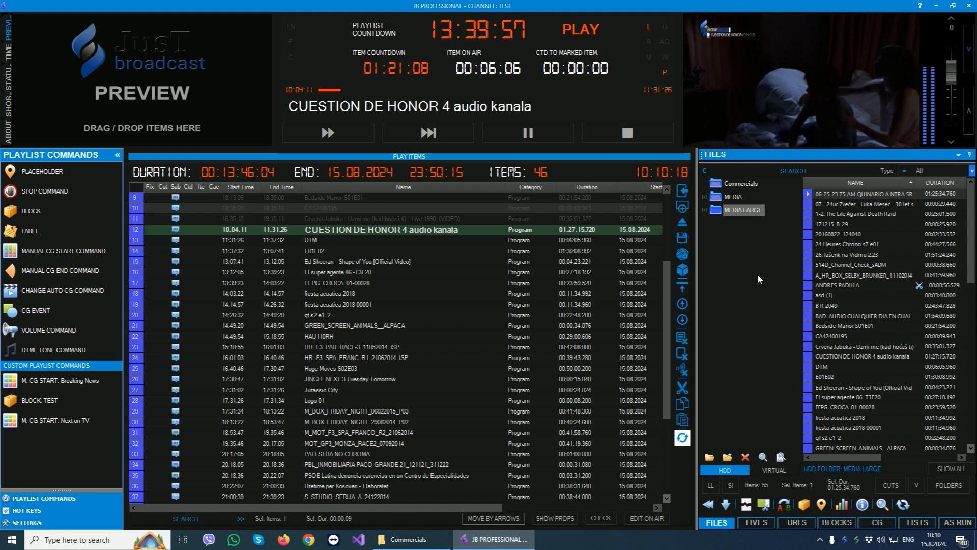
{"action": "double_click", "coordinate": [866, 275]}
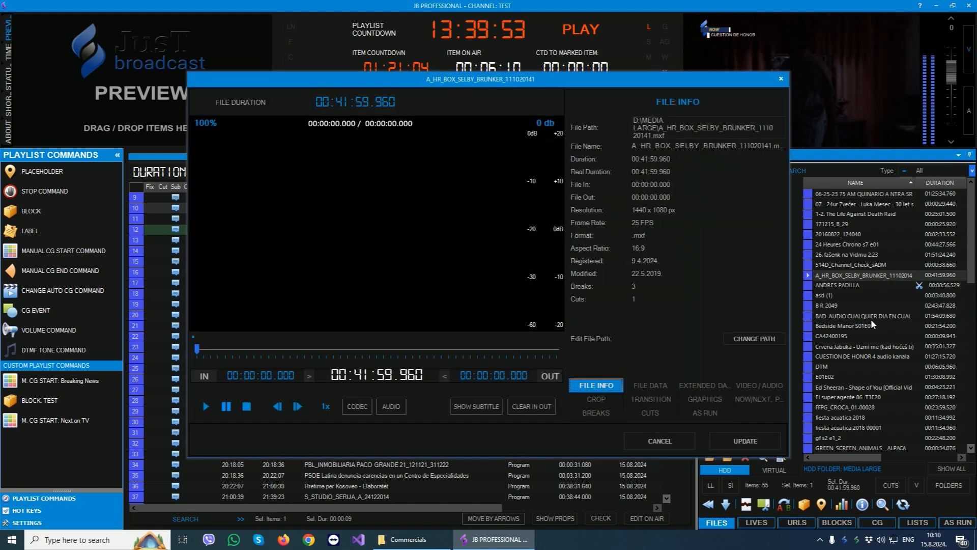
{"action": "left_click", "coordinate": [206, 407]}
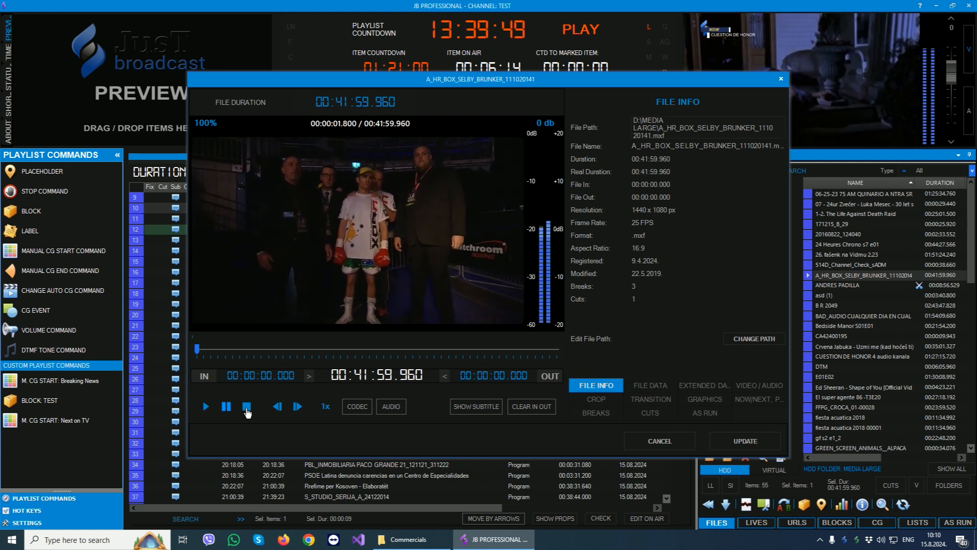
- Set the clip's In point to 00:02:44.553 and its Out point to 00:37:42.168
{"action": "left_click", "coordinate": [222, 350]}
{"action": "left_click", "coordinate": [205, 376]}
{"action": "left_click", "coordinate": [519, 350]}
{"action": "left_click", "coordinate": [549, 376]}
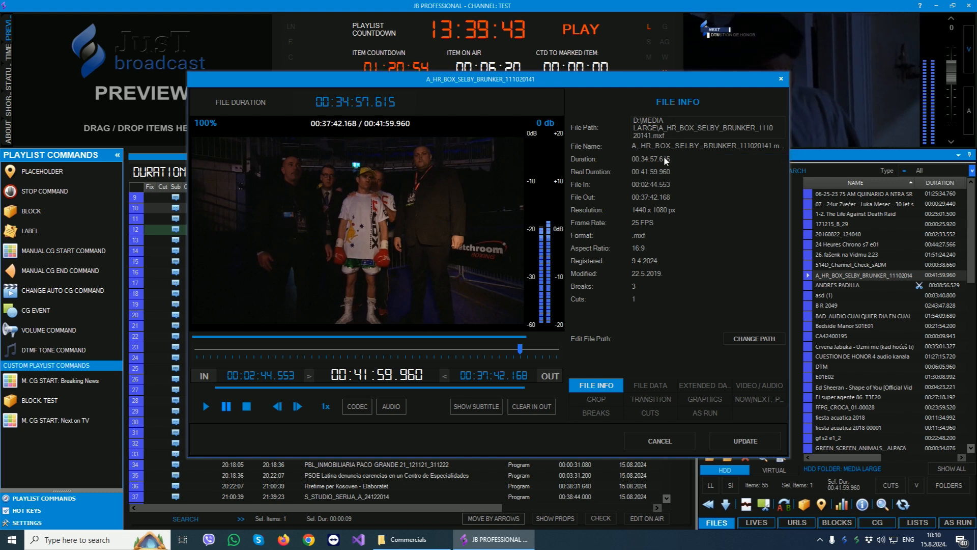
- Review the clip's file data, extended file data and video/audio settings
{"action": "left_click", "coordinate": [650, 385]}
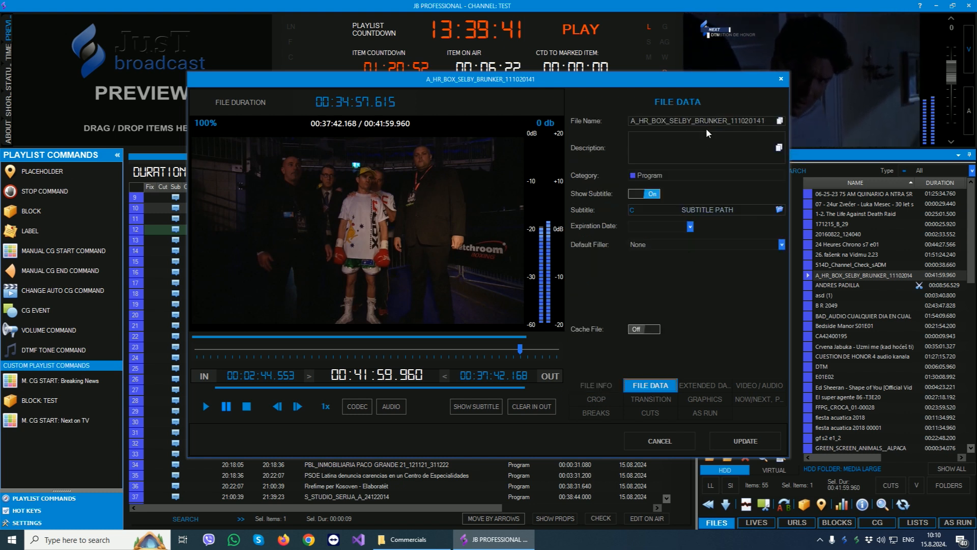
{"action": "left_click", "coordinate": [701, 384]}
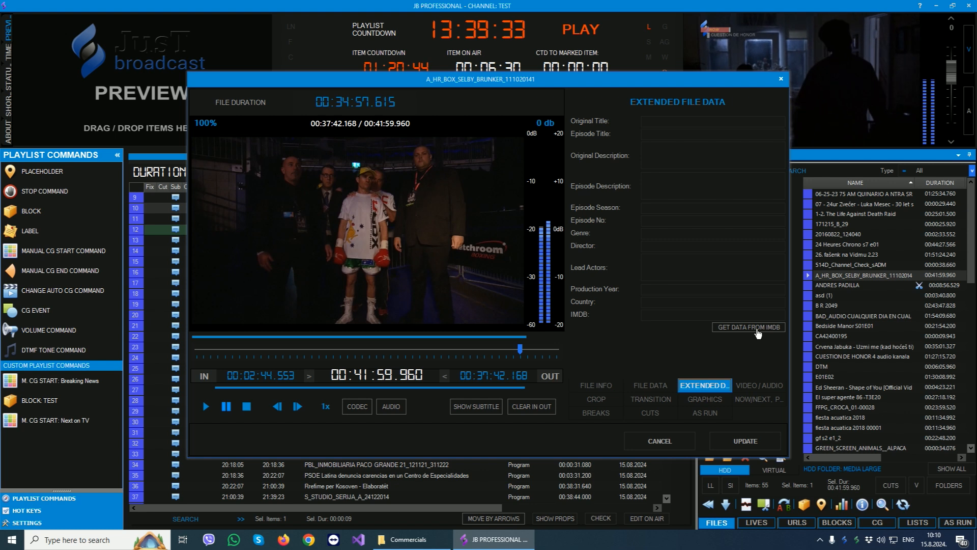
{"action": "left_click", "coordinate": [758, 382]}
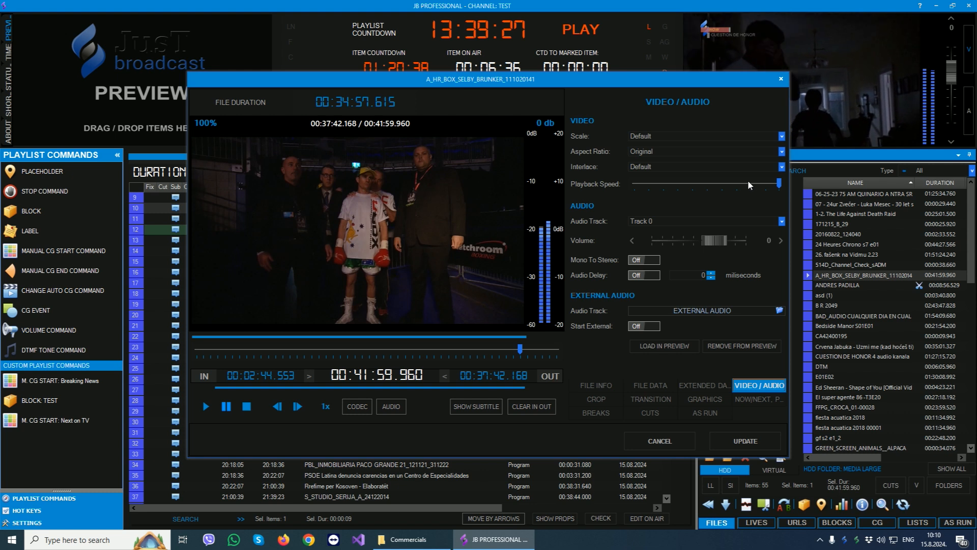
- Examine the scale, aspect ratio, interface and audio track choices available for the clip
{"action": "left_click", "coordinate": [782, 137]}
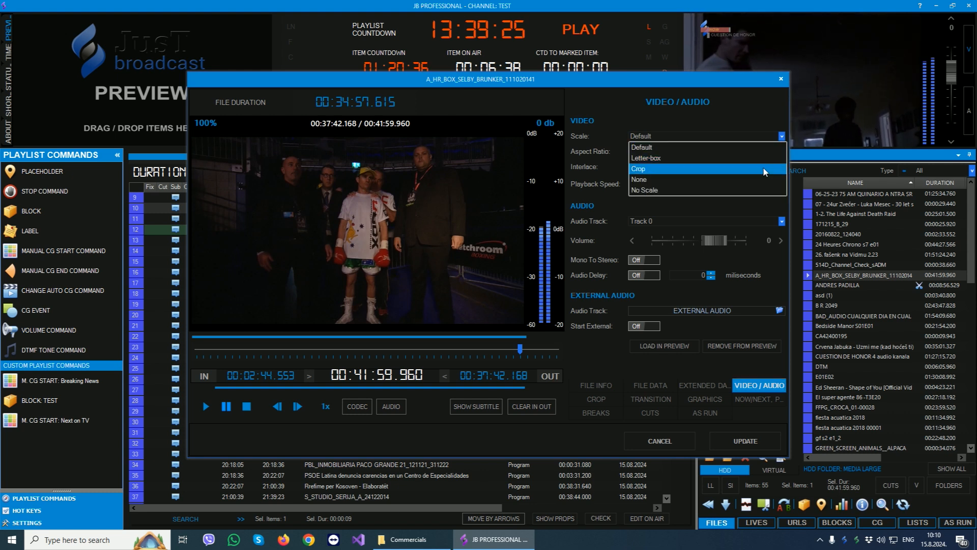
{"action": "left_click", "coordinate": [756, 201]}
{"action": "left_click", "coordinate": [782, 153]}
{"action": "left_click", "coordinate": [757, 204]}
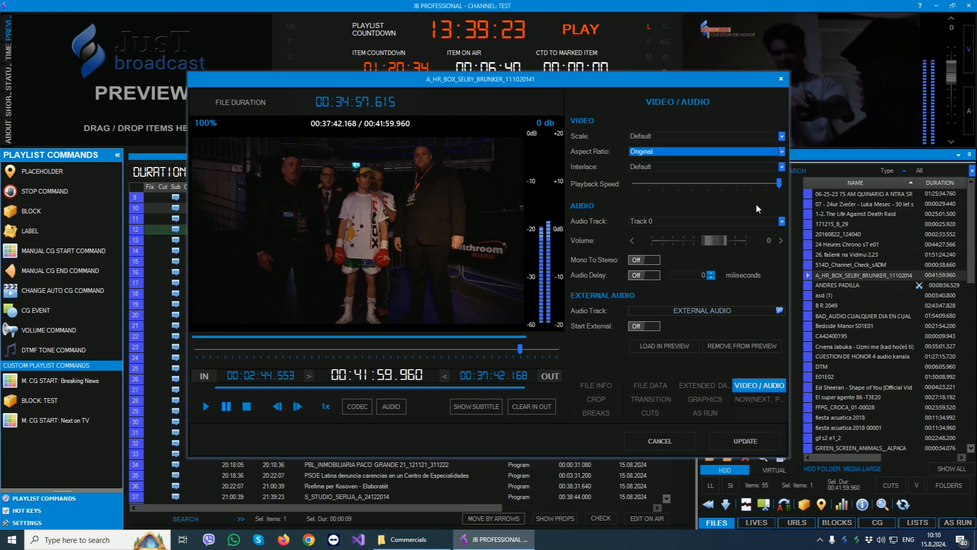
{"action": "left_click", "coordinate": [780, 167]}
{"action": "left_click", "coordinate": [744, 202]}
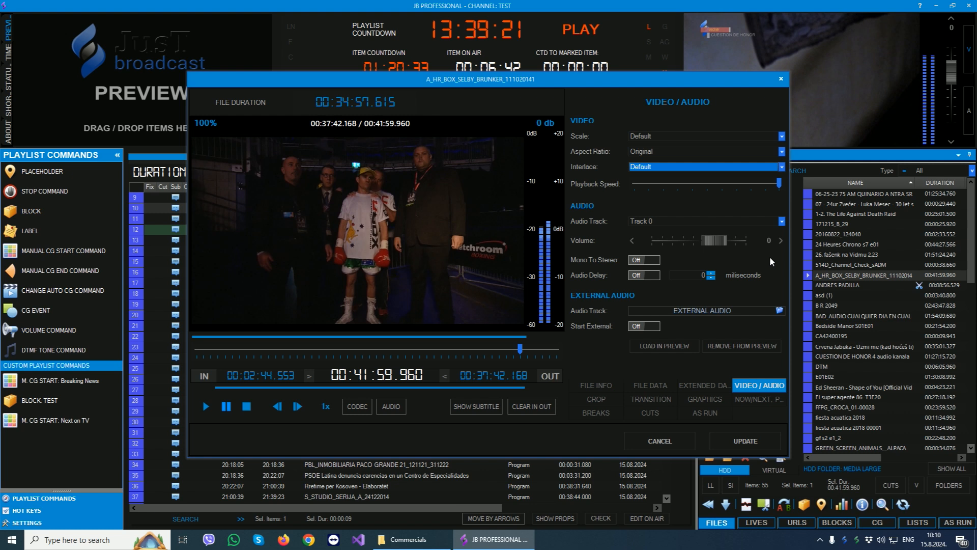
{"action": "left_click", "coordinate": [692, 222]}
{"action": "left_click", "coordinate": [729, 206]}
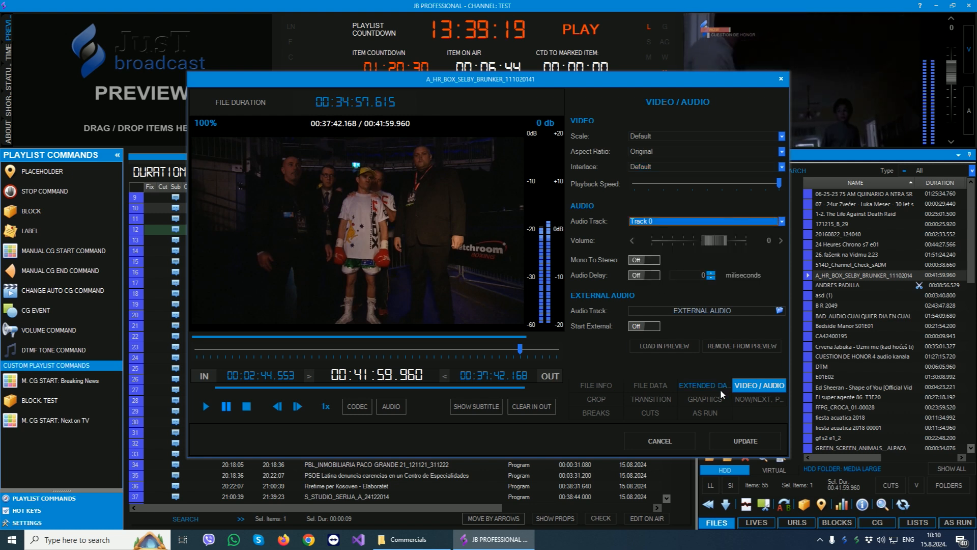
- Review the clip's crop, transition and graphics settings
{"action": "left_click", "coordinate": [596, 399]}
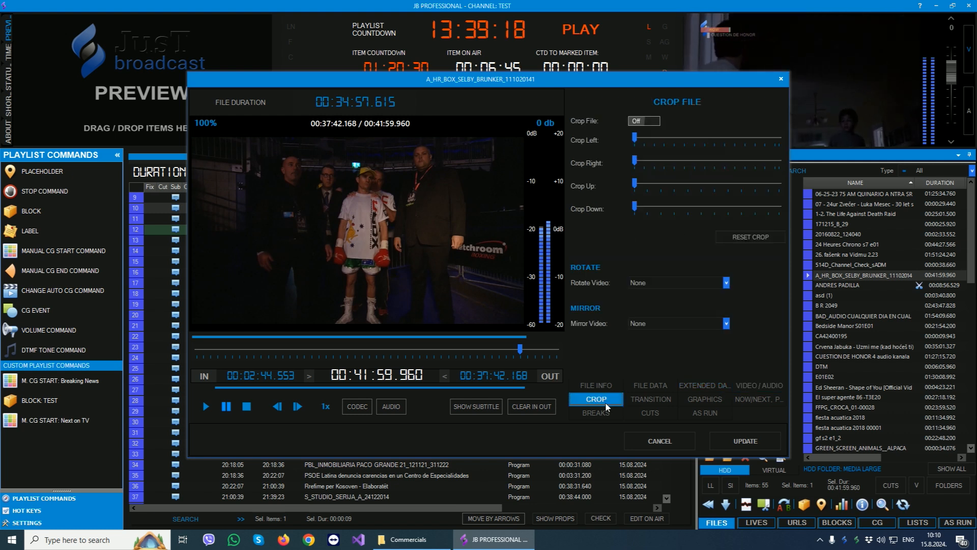
{"action": "left_click", "coordinate": [651, 398]}
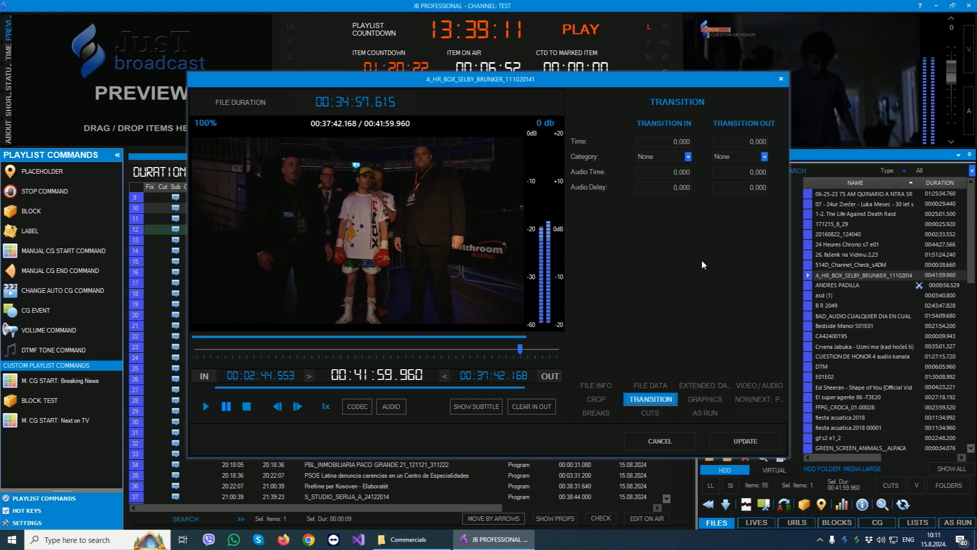
{"action": "left_click", "coordinate": [703, 401]}
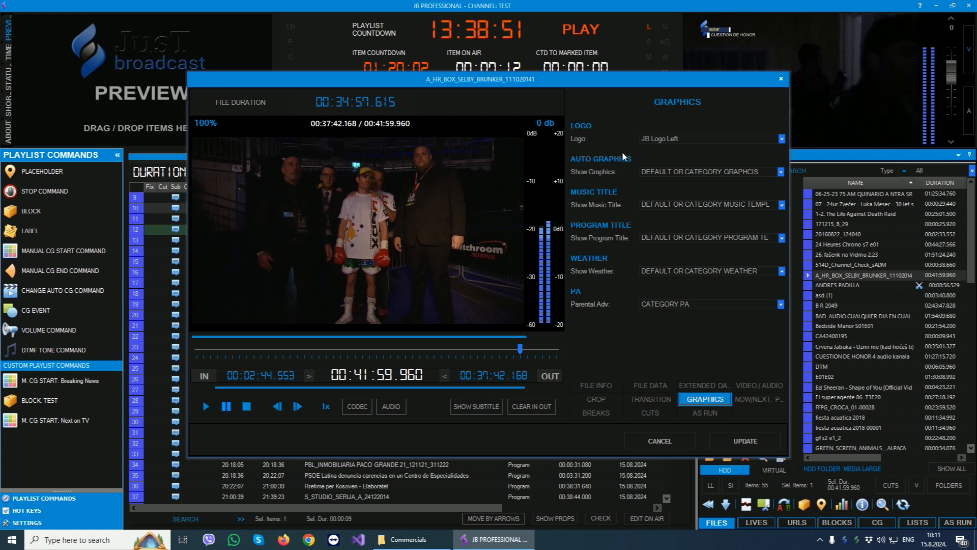
- Try DO NOT SHOW LOGO as the clip's logo setting and set it back to JB Logo Left
{"action": "left_click", "coordinate": [668, 140]}
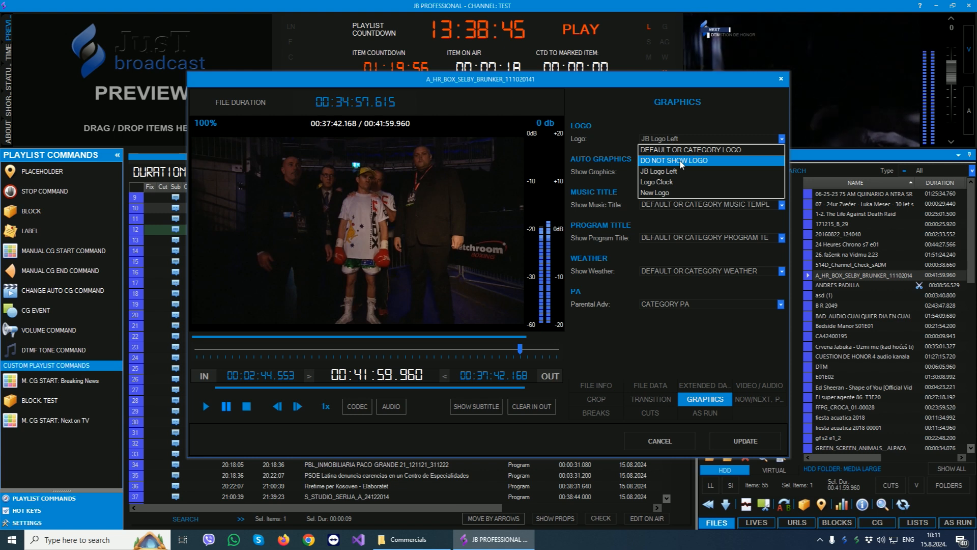
{"action": "left_click", "coordinate": [681, 161]}
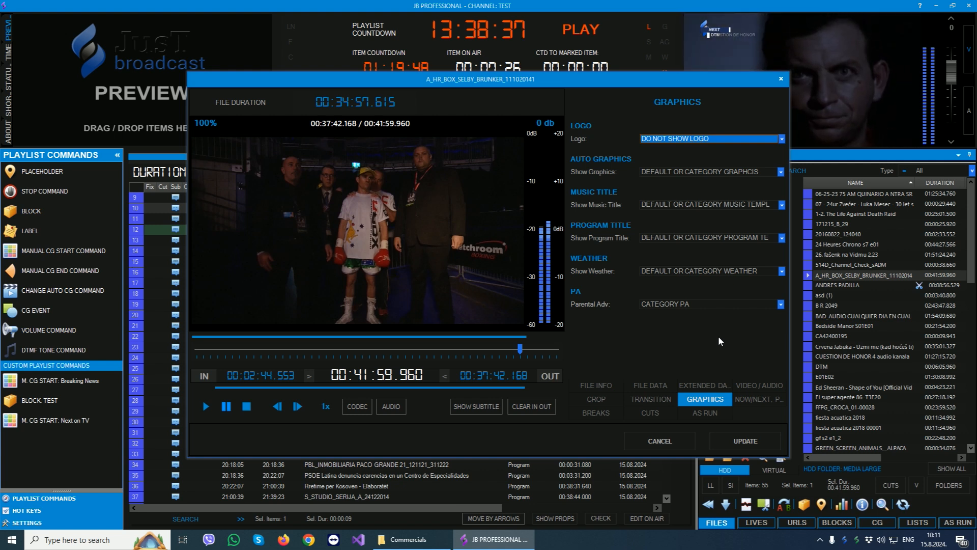
{"action": "left_click", "coordinate": [713, 140]}
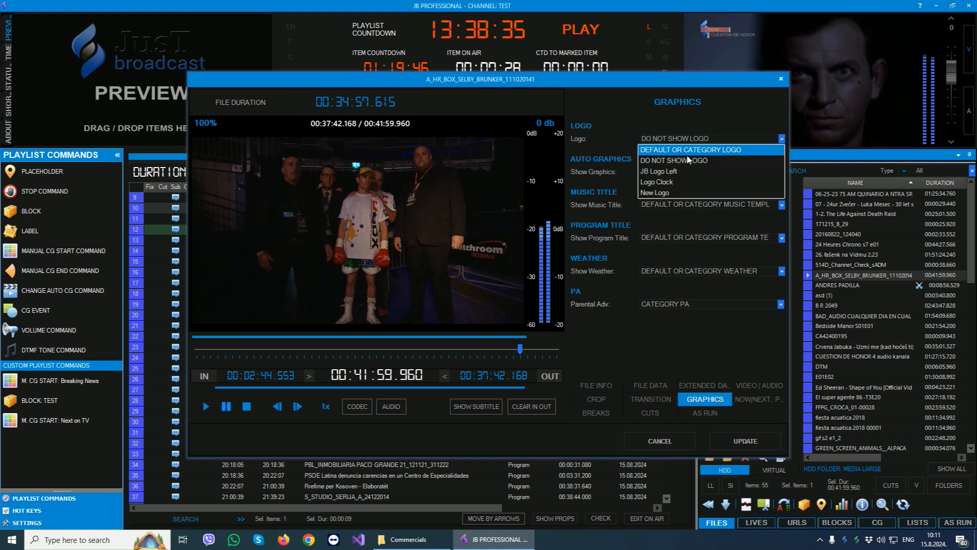
{"action": "left_click", "coordinate": [666, 172]}
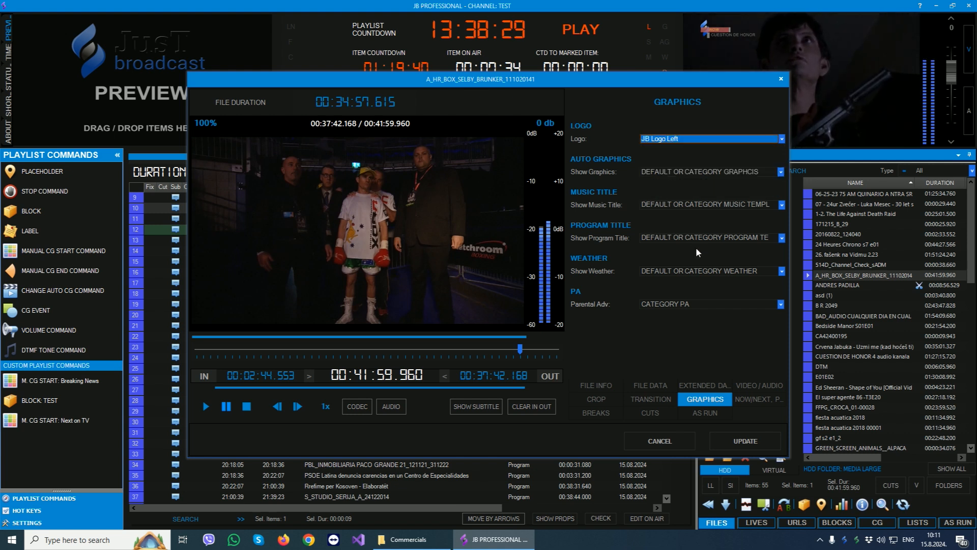
- Review the clip's Now/Next and promo settings and its list of breaks
{"action": "left_click", "coordinate": [761, 399]}
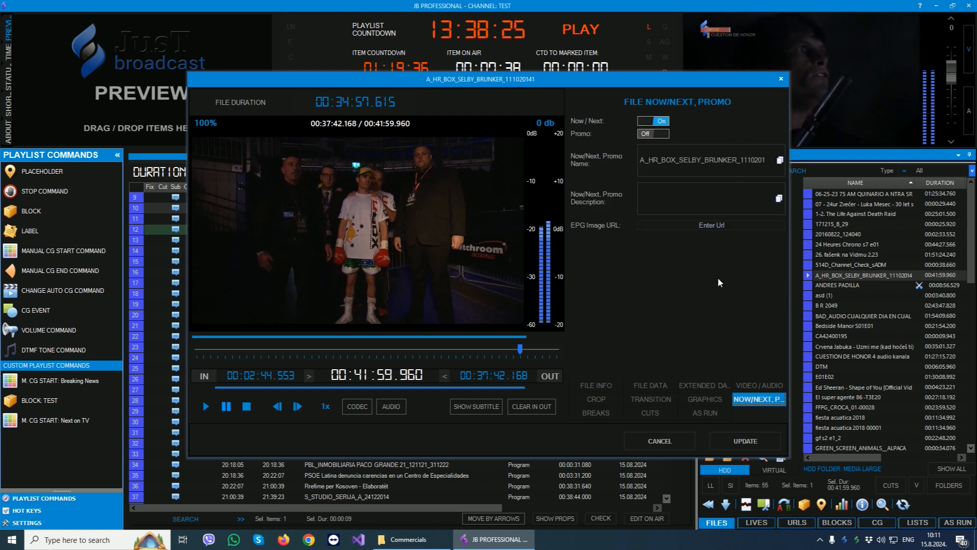
{"action": "left_click", "coordinate": [596, 412]}
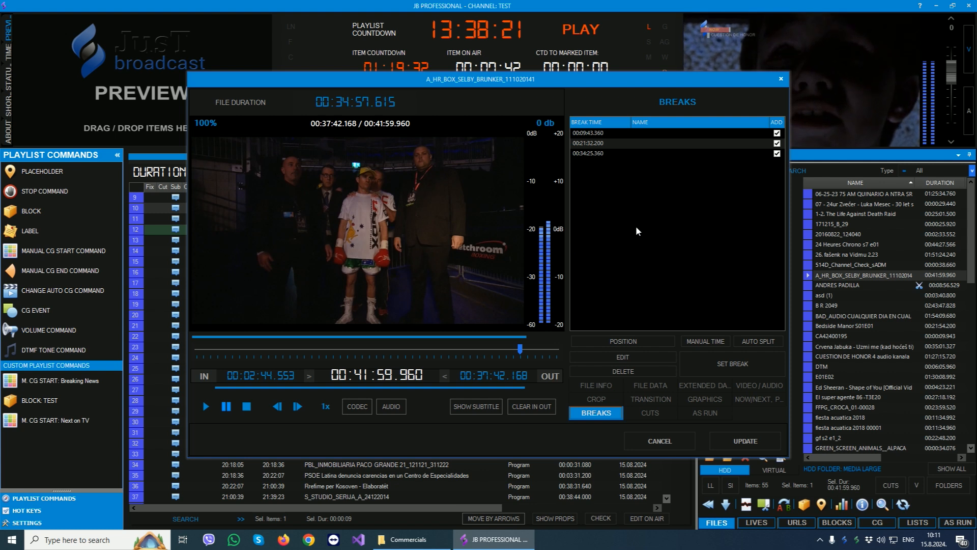
- Clear the clip's In and Out points and move the preview position to about 00:07:45
{"action": "left_click", "coordinate": [536, 407]}
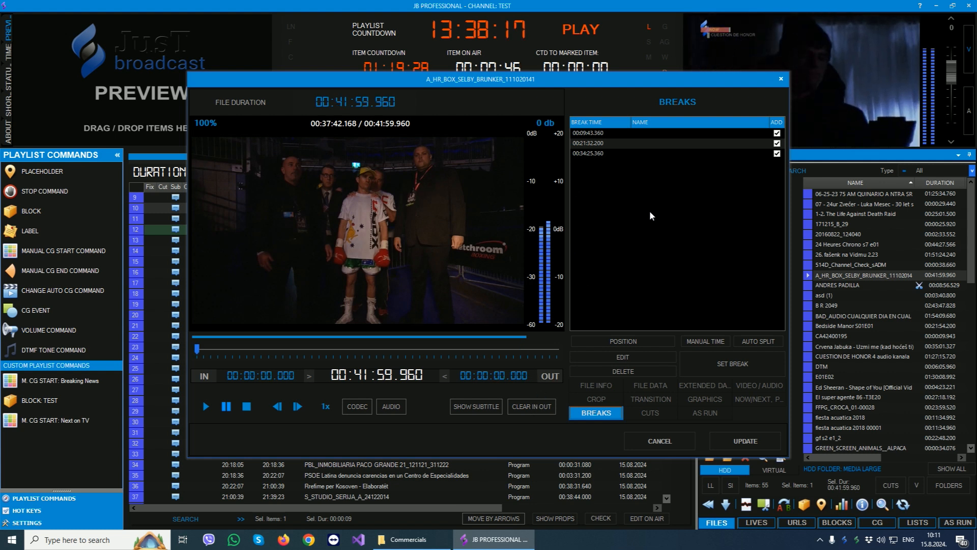
{"action": "left_click", "coordinate": [271, 349]}
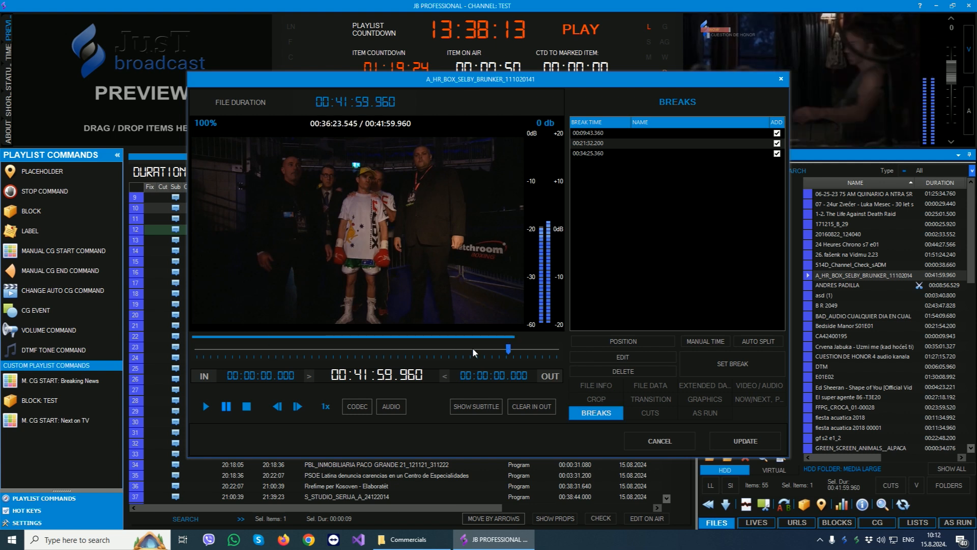
{"action": "left_click", "coordinate": [263, 349]}
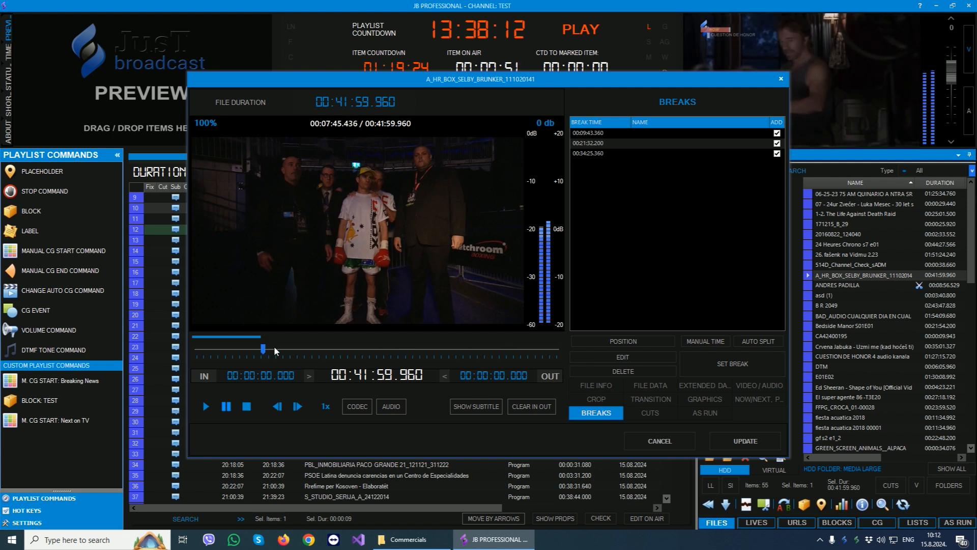
- Review the clip's cuts and As Run history, and close its properties without updating
{"action": "left_click", "coordinate": [642, 410]}
{"action": "left_click", "coordinate": [599, 413]}
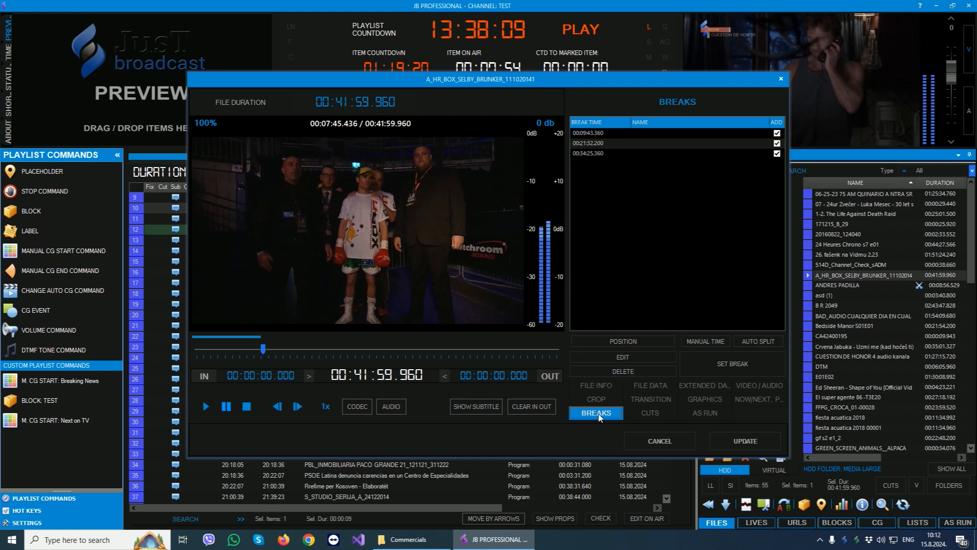
{"action": "left_click", "coordinate": [642, 412]}
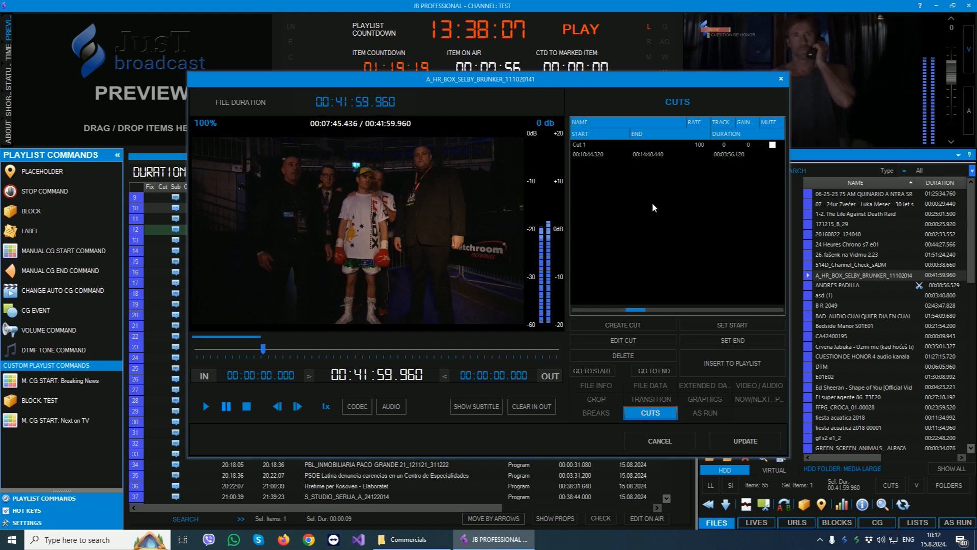
{"action": "left_click", "coordinate": [657, 154]}
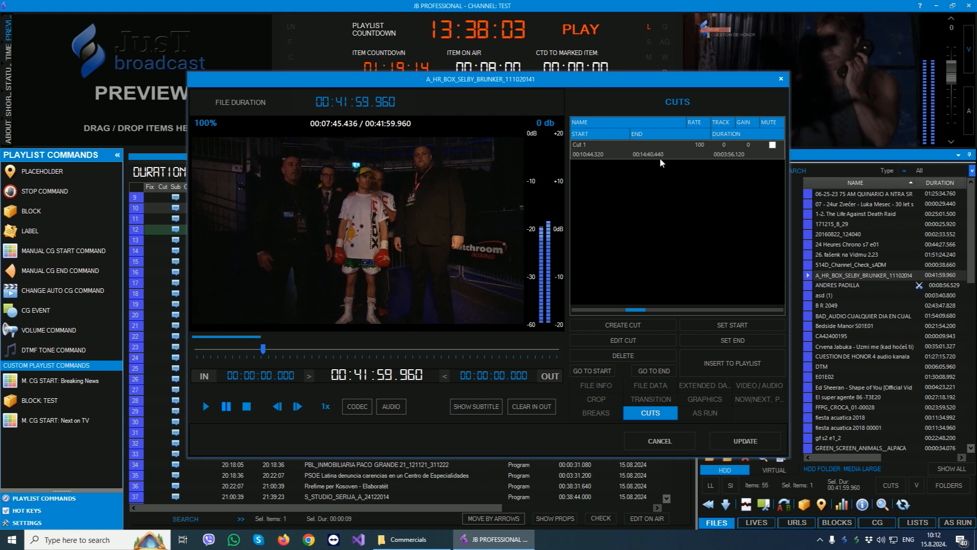
{"action": "left_click", "coordinate": [692, 412]}
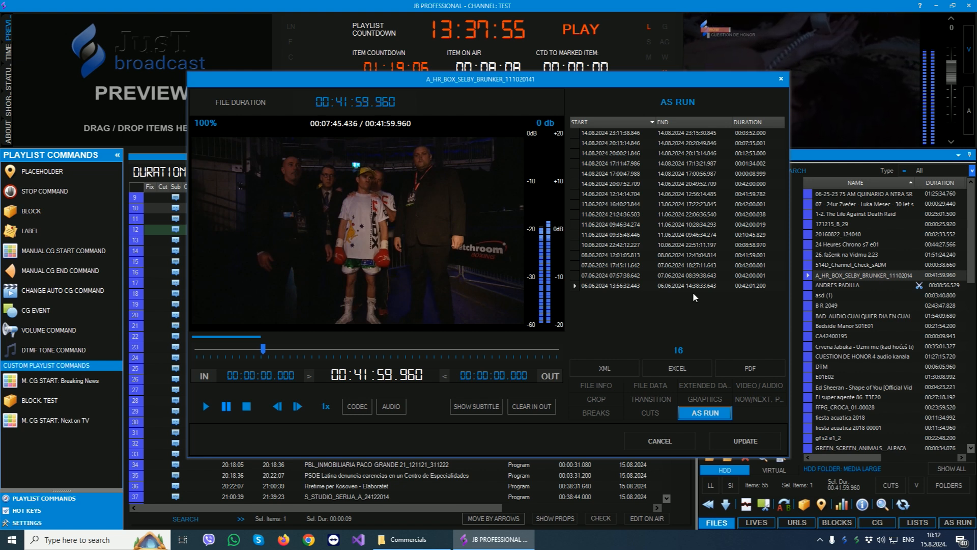
{"action": "left_click", "coordinate": [781, 79]}
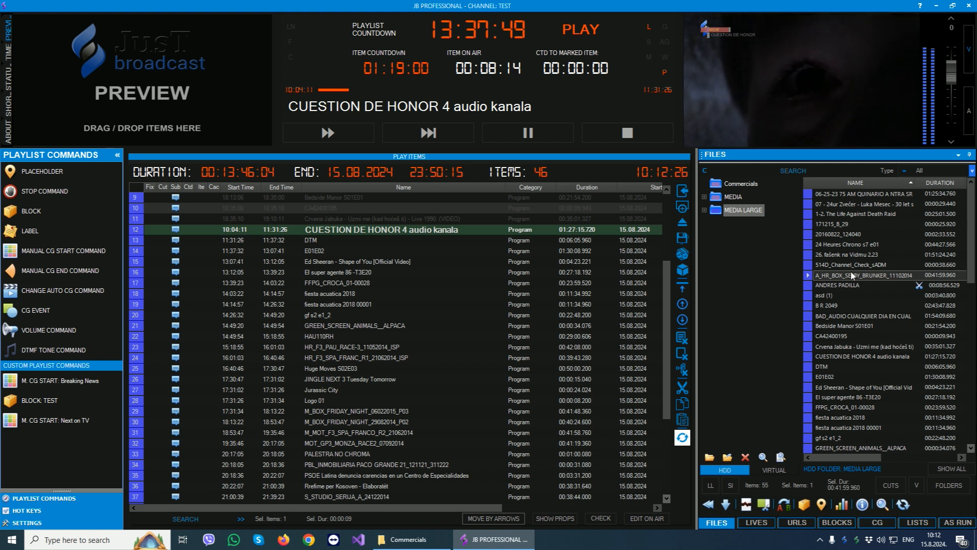
- Insert A_HR_BOX_SELBY_BRUNKER_111020141 at playlist row 17 and the four files from BAD_AUDIO CUALQUIER DIA to Crvena Jabuka at row 21
{"action": "left_click_drag", "start_coordinate": [835, 276], "coordinate": [342, 291]}
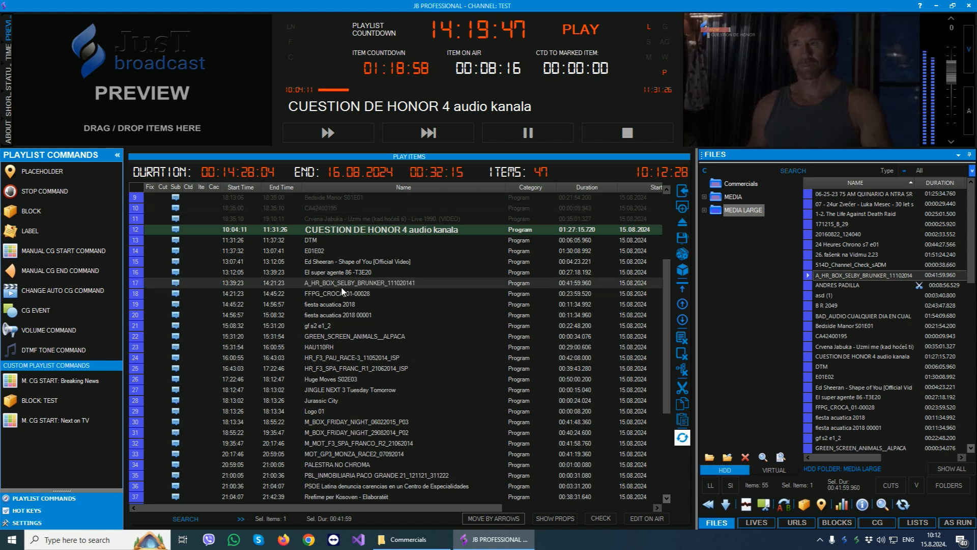
{"action": "left_click_drag", "start_coordinate": [809, 318], "coordinate": [354, 324]}
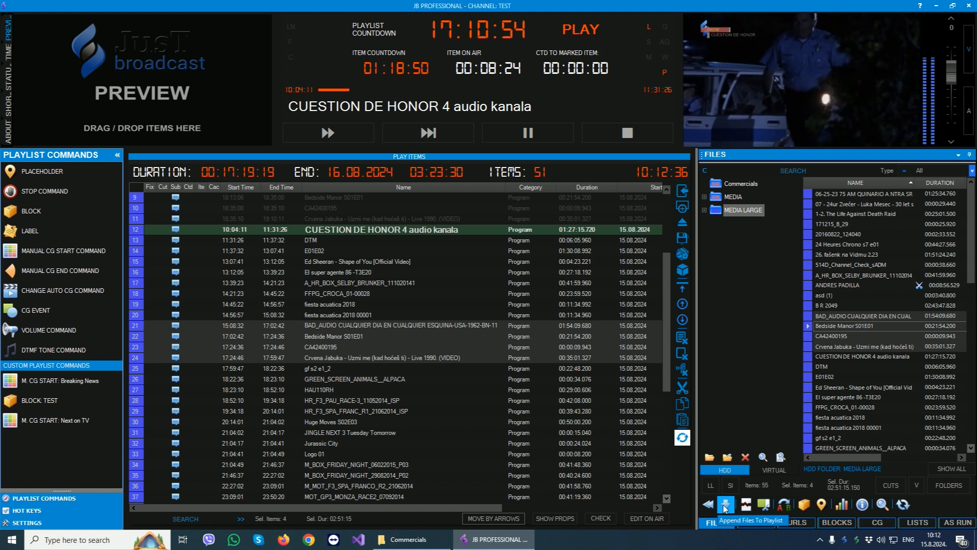
{"action": "scroll", "coordinate": [868, 289], "scroll_direction": "down", "scroll_amount": 1}
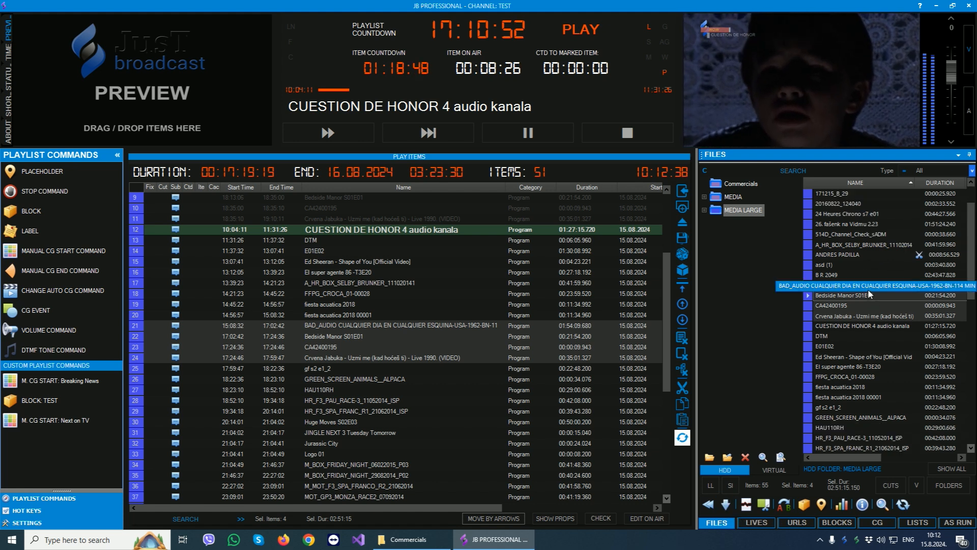
{"action": "left_click", "coordinate": [860, 506]}
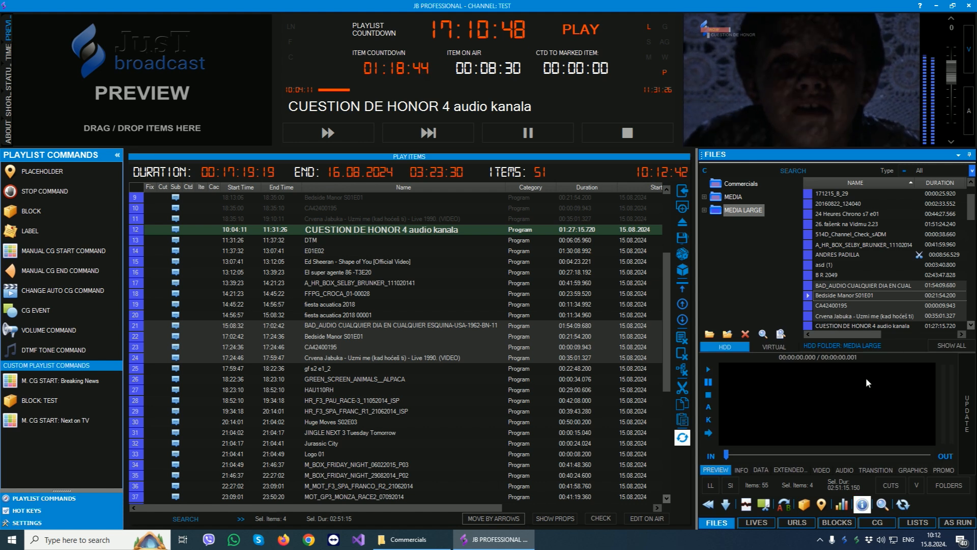
{"action": "left_click", "coordinate": [838, 274]}
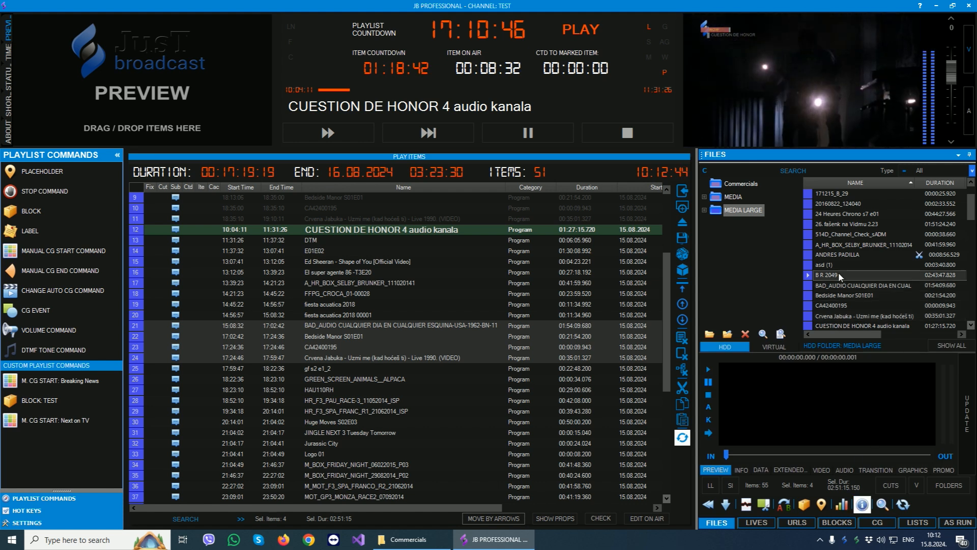
{"action": "left_click", "coordinate": [826, 256]}
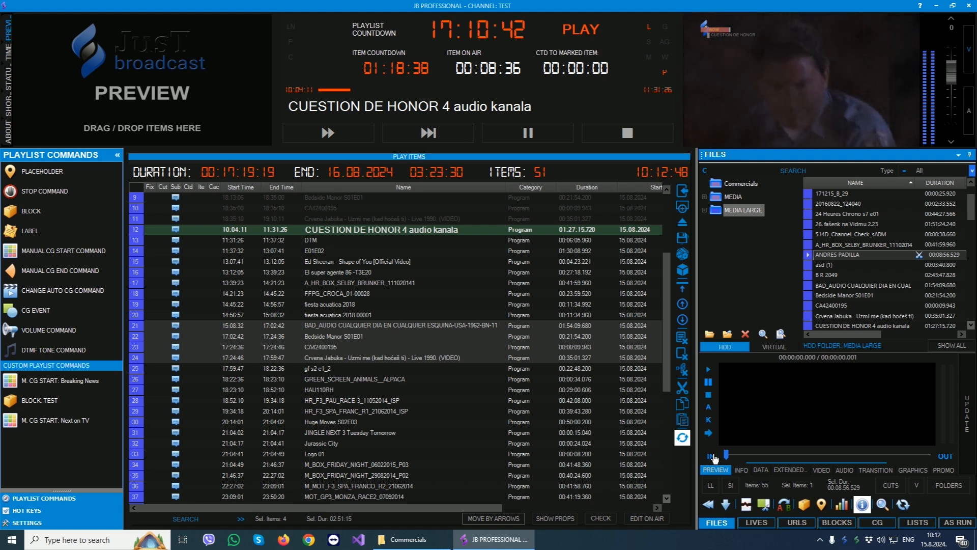
- Review the selected file's info, data, extended, video, audio, transition, graphics and promo settings, and hide the file data view
{"action": "left_click", "coordinate": [742, 469]}
{"action": "left_click", "coordinate": [761, 469]}
{"action": "left_click", "coordinate": [791, 469]}
{"action": "left_click", "coordinate": [820, 468]}
{"action": "left_click", "coordinate": [843, 469]}
{"action": "left_click", "coordinate": [875, 470]}
{"action": "left_click", "coordinate": [913, 469]}
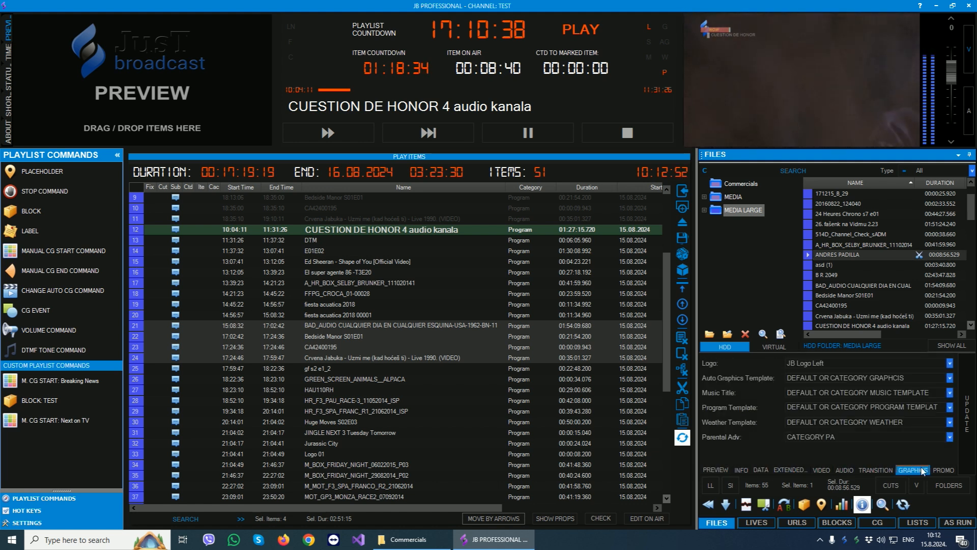
{"action": "left_click", "coordinate": [940, 469]}
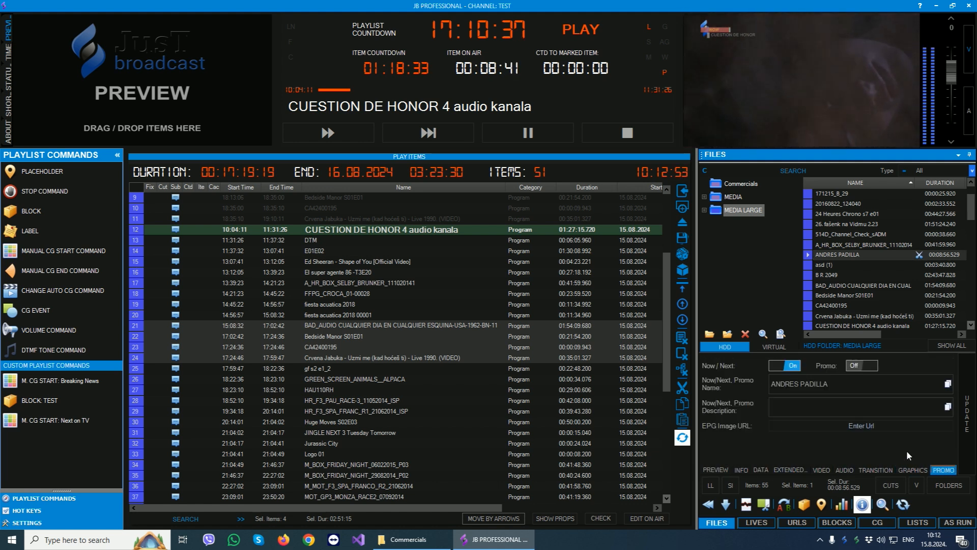
{"action": "left_click", "coordinate": [863, 504]}
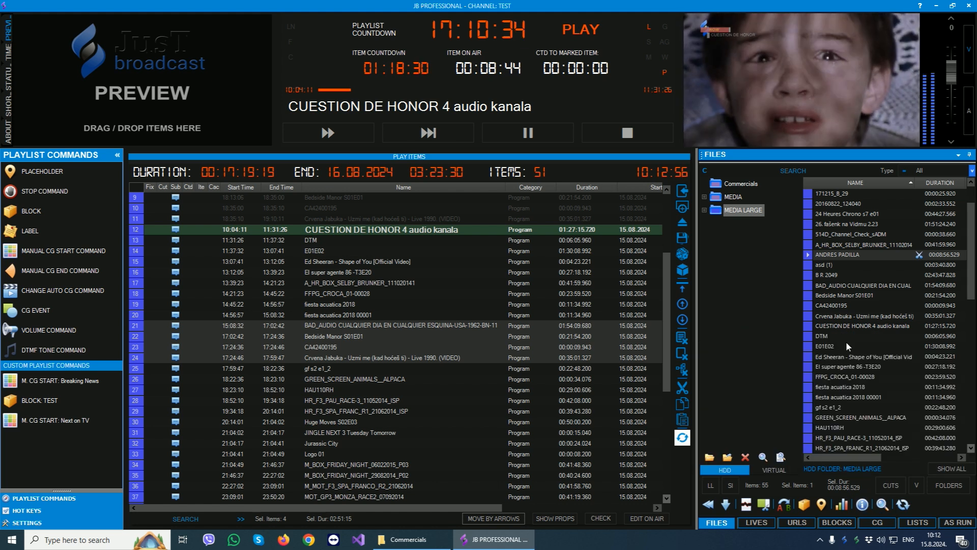
- Insert A_HR_BOX_SELBY_BRUNKER_111020141 from MEDIA LARGE as four parts into the playlist at row 29, after HR_F3_PAU_RACE-3_11052014_ISP
{"action": "scroll", "coordinate": [848, 337], "scroll_direction": "up", "scroll_amount": 1}
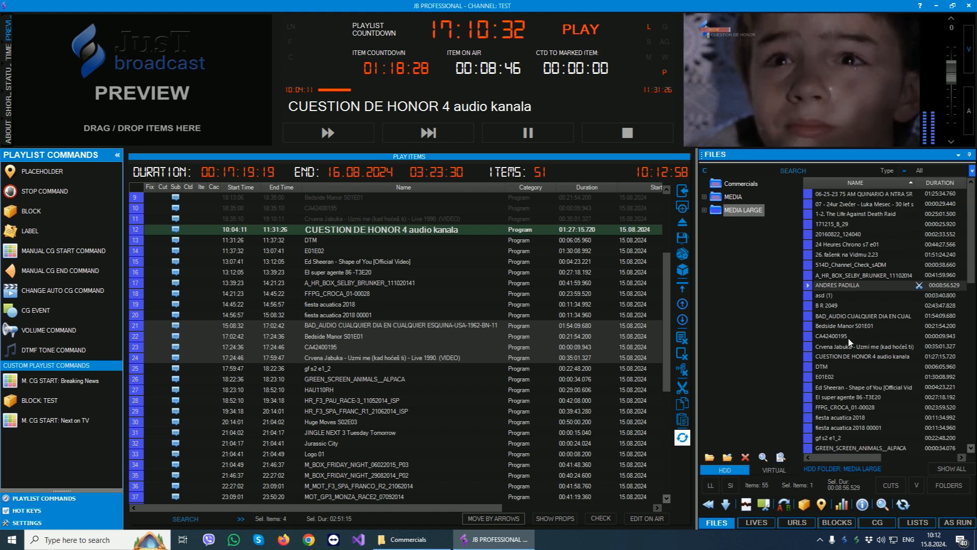
{"action": "key", "text": "Up"}
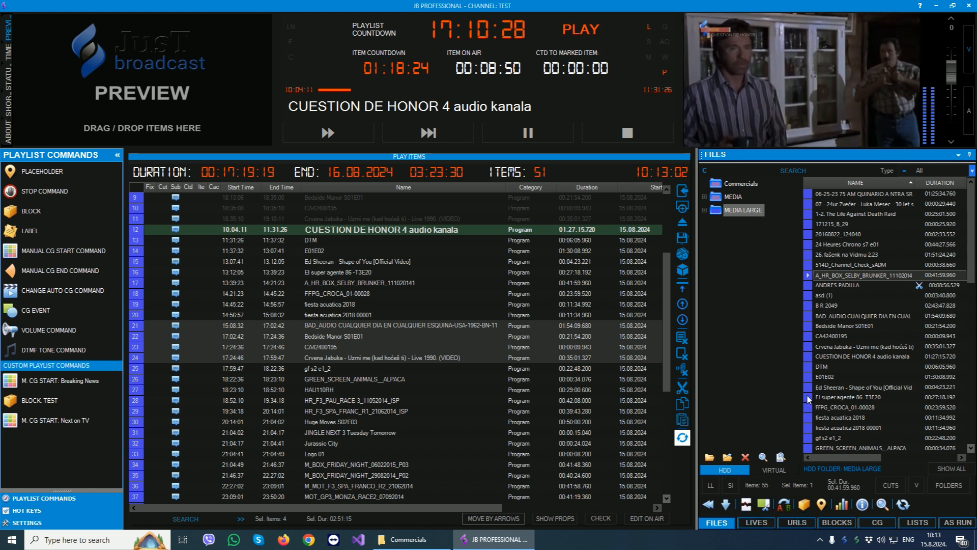
{"action": "left_click", "coordinate": [389, 370]}
{"action": "scroll", "coordinate": [388, 372], "scroll_direction": "down", "scroll_amount": 2}
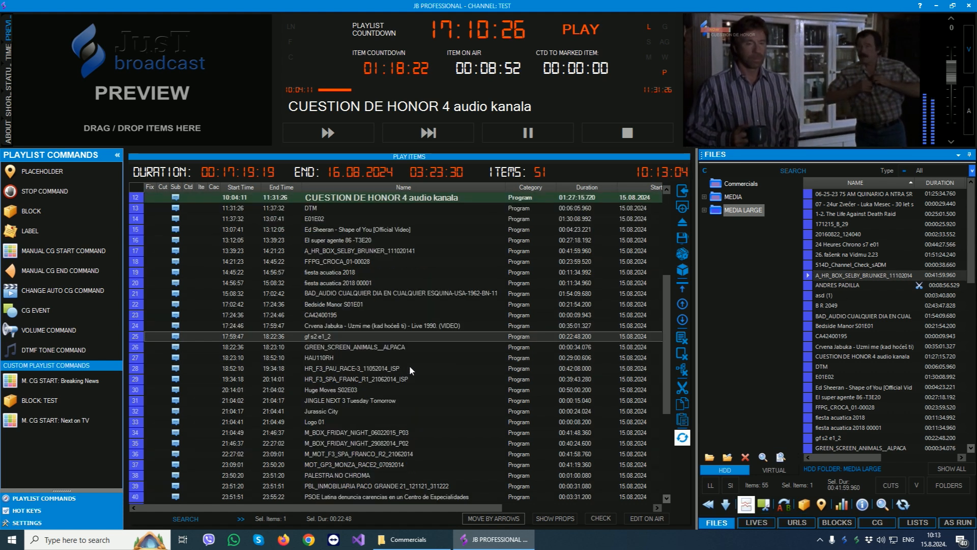
{"action": "left_click", "coordinate": [832, 278]}
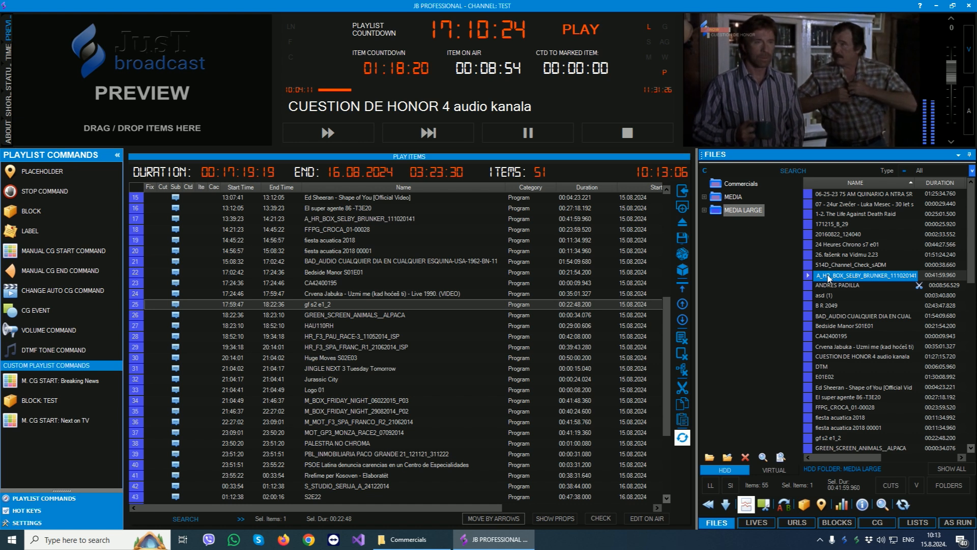
{"action": "left_click_drag", "start_coordinate": [829, 278], "coordinate": [405, 356]}
{"action": "left_click_drag", "start_coordinate": [344, 346], "coordinate": [345, 347]}
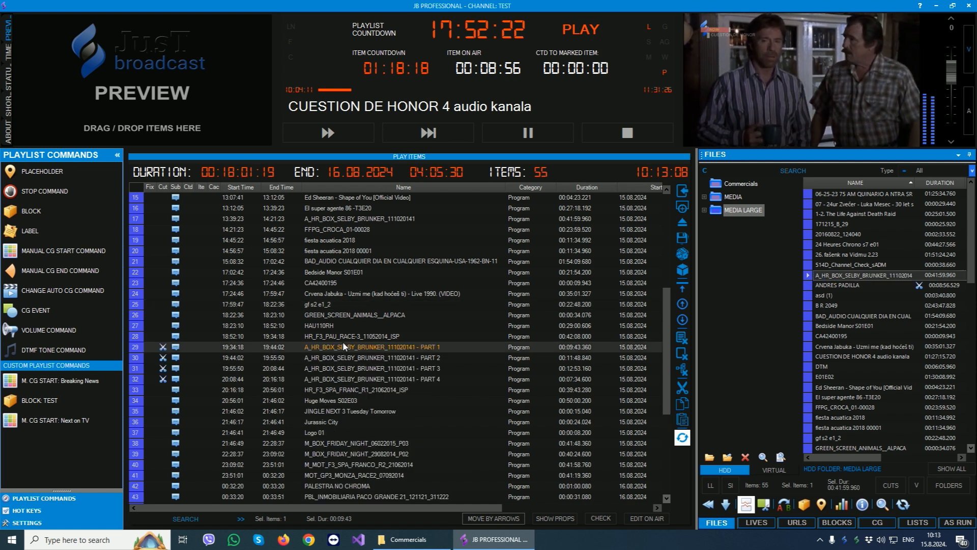
- Insert all six files from the Commercials folder between PART 1 and PART 2 of A_HR_BOX_SELBY_BRUNKER_111020141
{"action": "left_click_drag", "start_coordinate": [417, 346], "coordinate": [416, 380]}
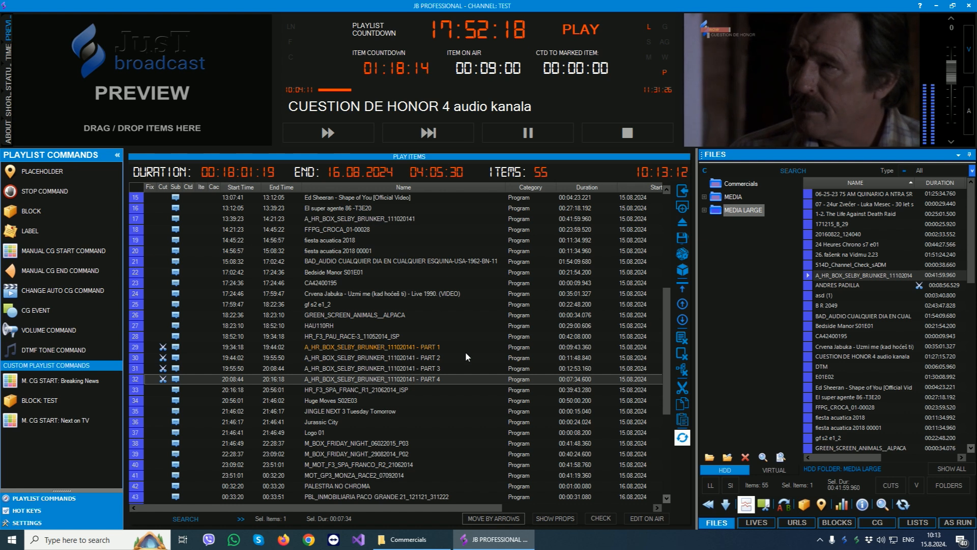
{"action": "left_click", "coordinate": [738, 184]}
{"action": "left_click_drag", "start_coordinate": [810, 193], "coordinate": [371, 358]}
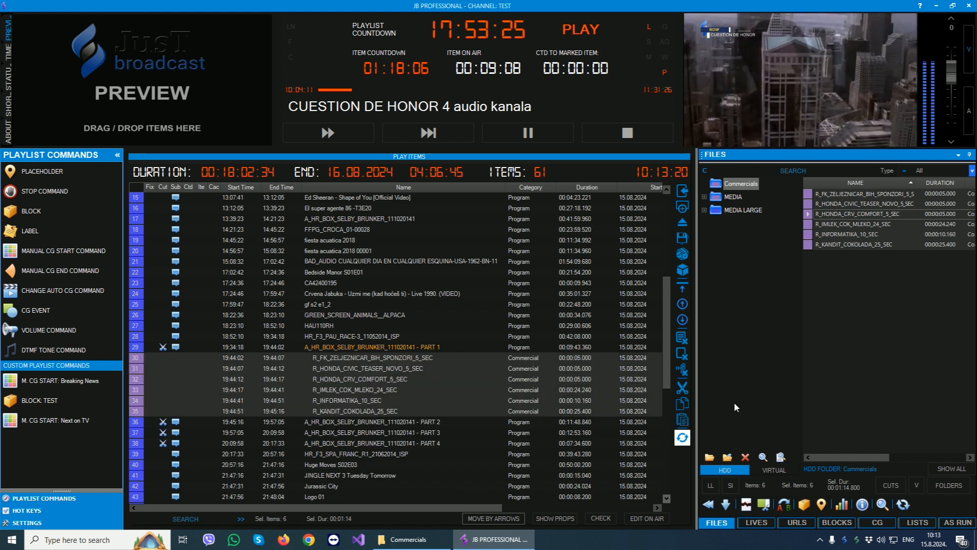
- Insert Cut 1 of A_HR_BOX_SELBY_BRUNKER_111020141 from MEDIA LARGE into the playlist after JINGLE NEXT 3 Tuesday Tomorrow
{"action": "left_click", "coordinate": [740, 210]}
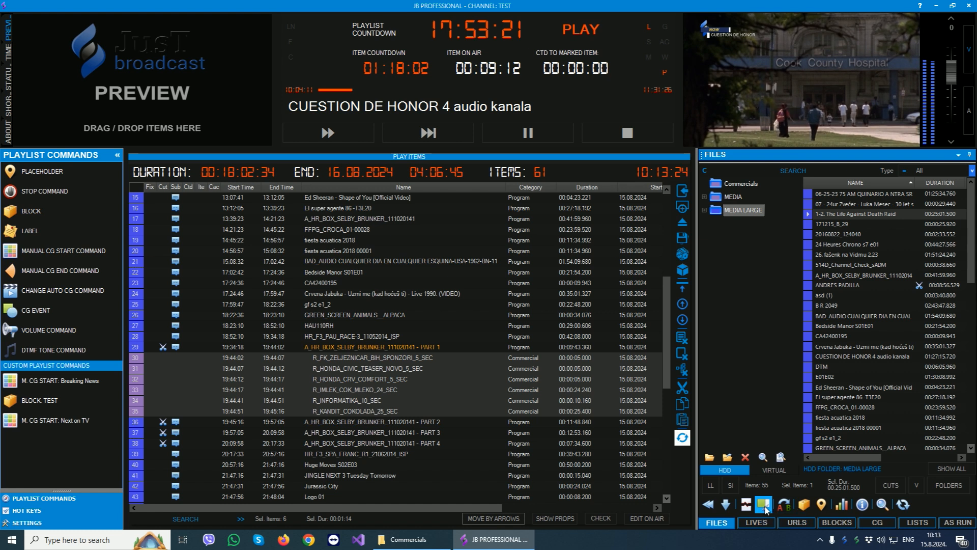
{"action": "left_click", "coordinate": [864, 275]}
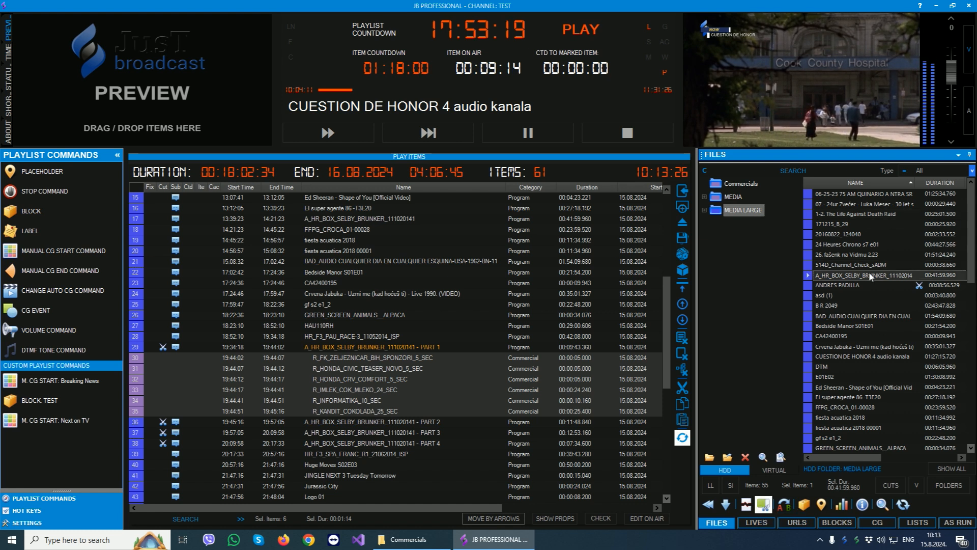
{"action": "left_click_drag", "start_coordinate": [695, 315], "coordinate": [318, 482]}
{"action": "scroll", "coordinate": [410, 436], "scroll_direction": "down", "scroll_amount": 2}
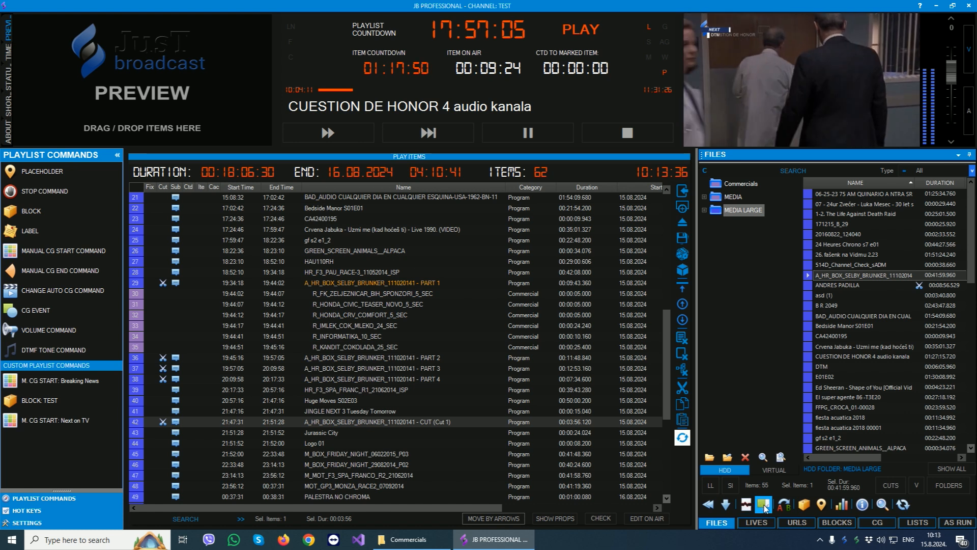
- Review the file categories with their CG and playout properties, and return to the MEDIA LARGE folder
{"action": "left_click", "coordinate": [841, 504]}
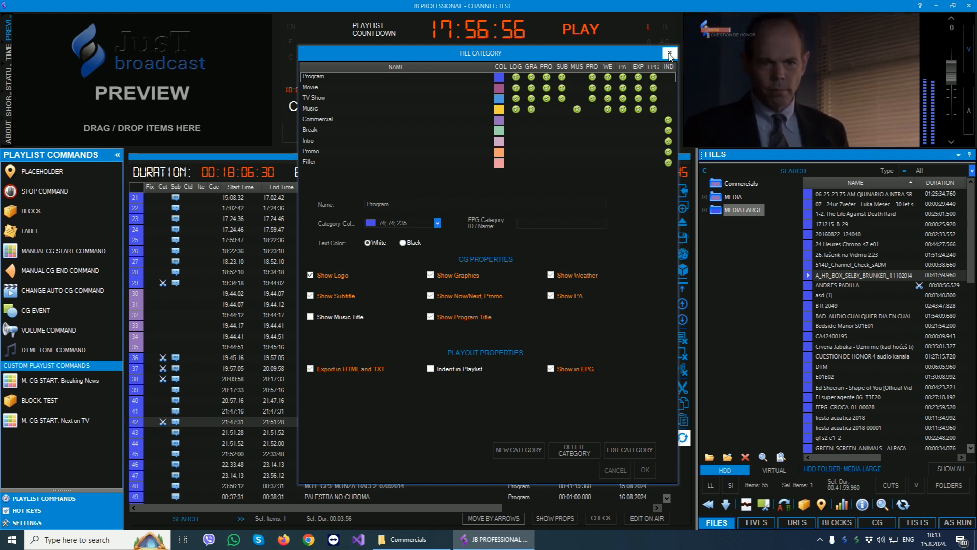
{"action": "left_click", "coordinate": [669, 54]}
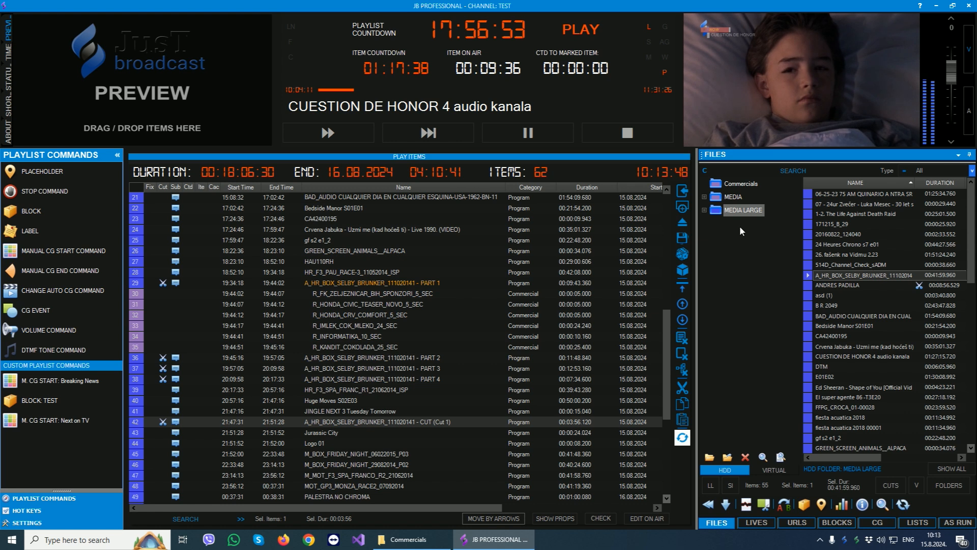
{"action": "left_click", "coordinate": [733, 212]}
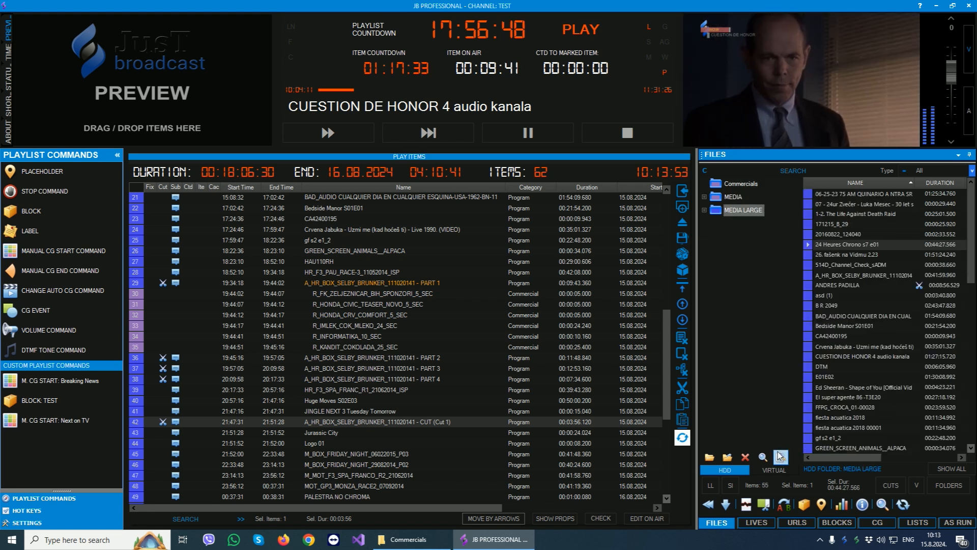
- Delete the Test virtual folder together with its Test 2 subfolder
{"action": "left_click", "coordinate": [774, 470]}
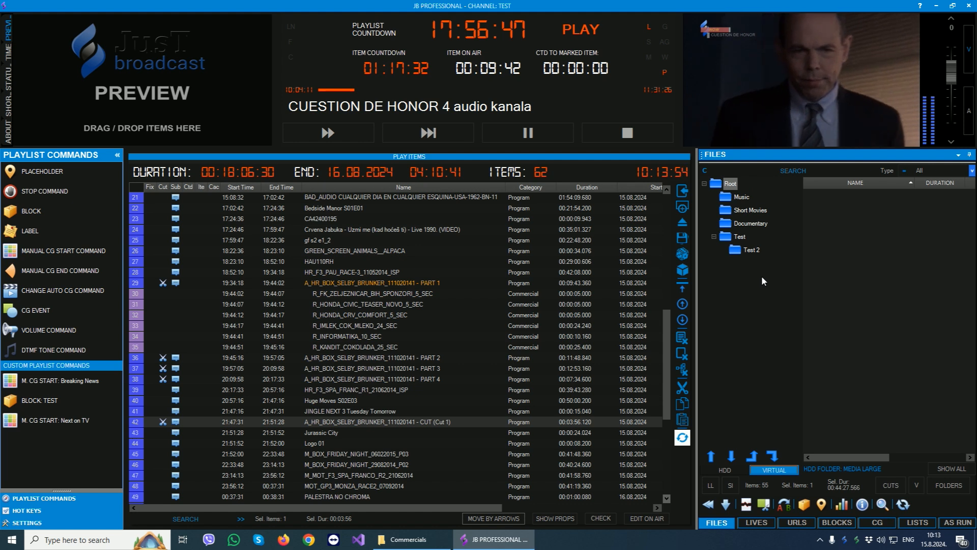
{"action": "left_click", "coordinate": [739, 237]}
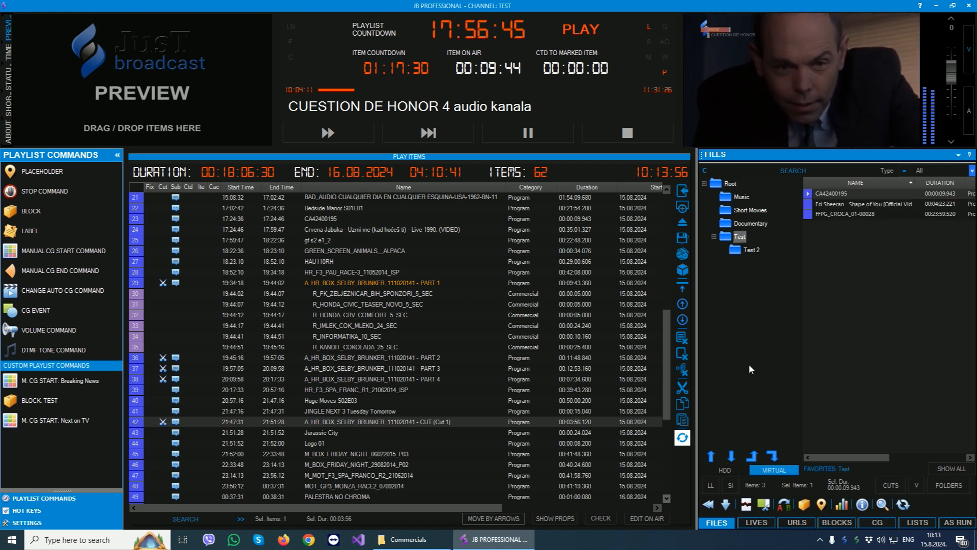
{"action": "right_click", "coordinate": [738, 237]}
{"action": "left_click", "coordinate": [764, 276]}
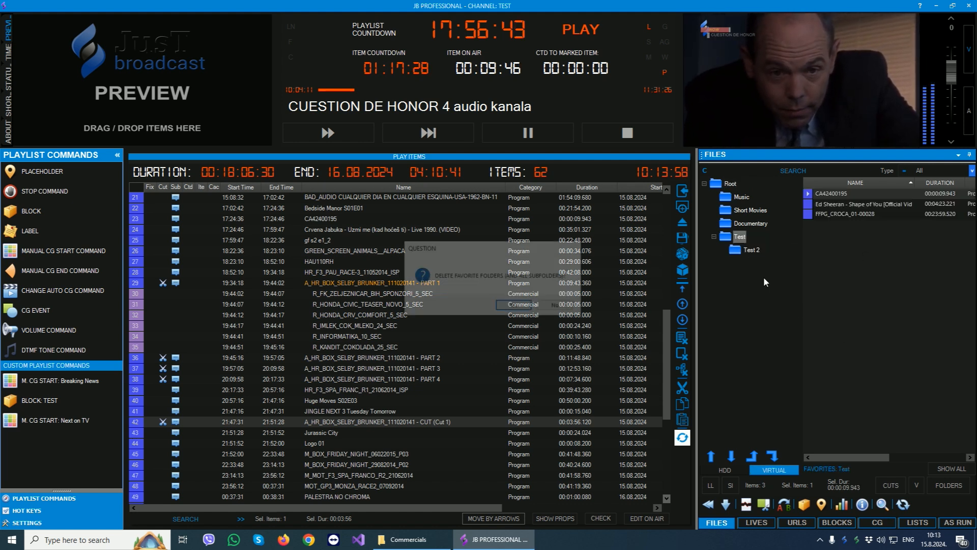
{"action": "left_click", "coordinate": [521, 308]}
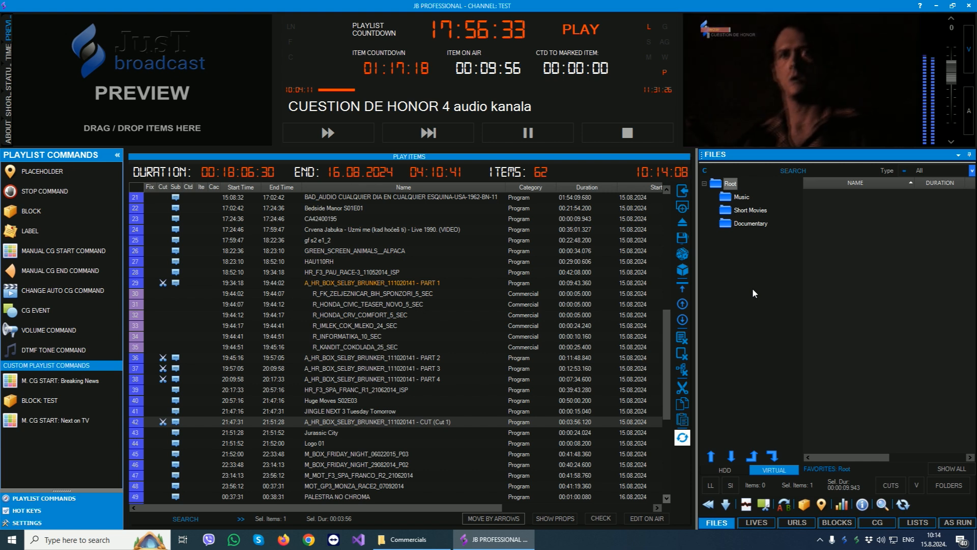
- Create a virtual folder named Test under Root and open it
{"action": "right_click", "coordinate": [726, 183]}
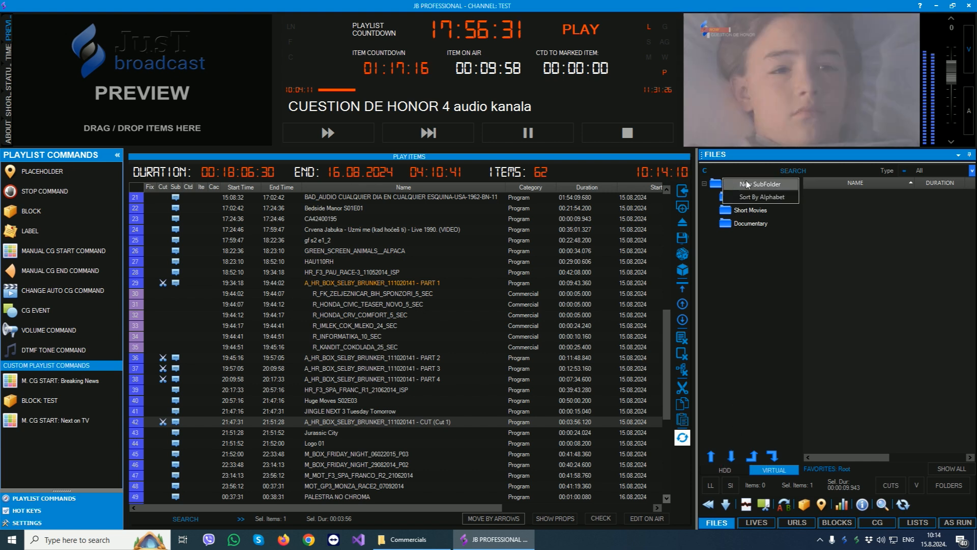
{"action": "left_click", "coordinate": [755, 181]}
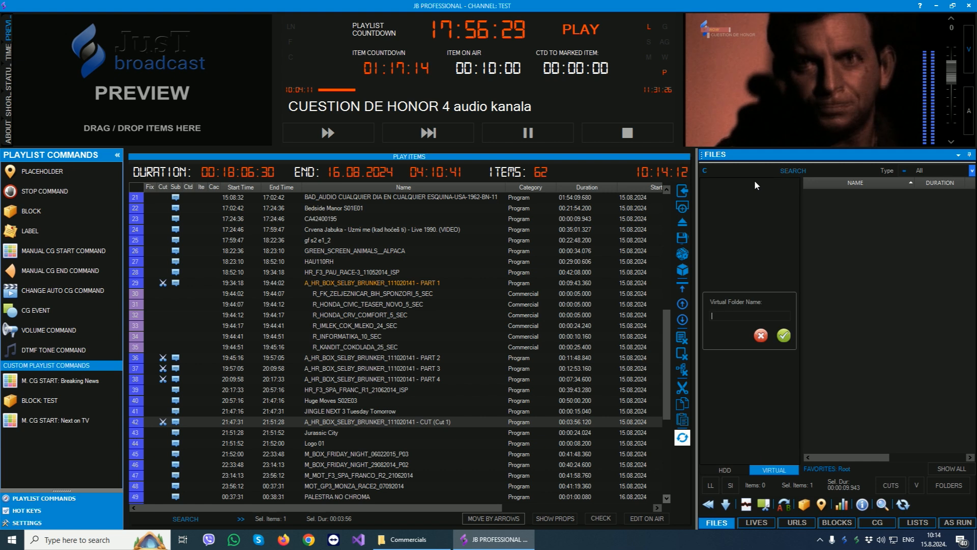
{"action": "type", "text": "Test"}
{"action": "left_click", "coordinate": [784, 335]}
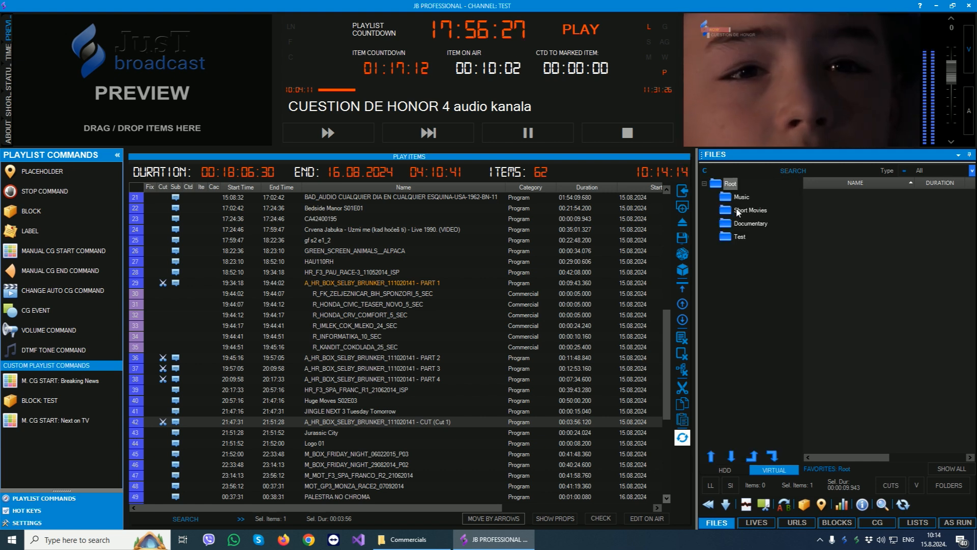
{"action": "left_click", "coordinate": [739, 237]}
- Add Bedside Manor S01E01, CUESTION DE HONOR 4 audio kanala and Ed Sheeran - Shape of You from MEDIA LARGE to the Test virtual folder
{"action": "left_click", "coordinate": [730, 470]}
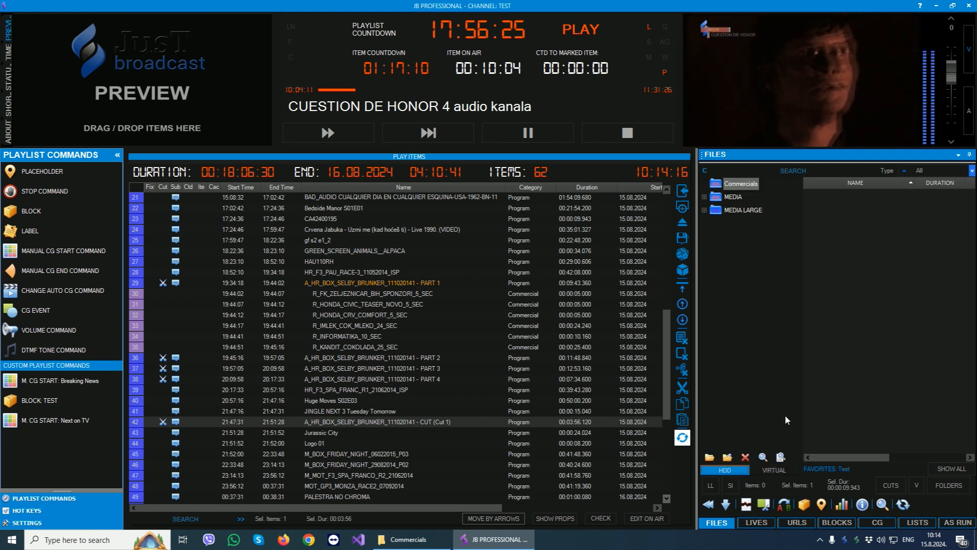
{"action": "left_click", "coordinate": [725, 209]}
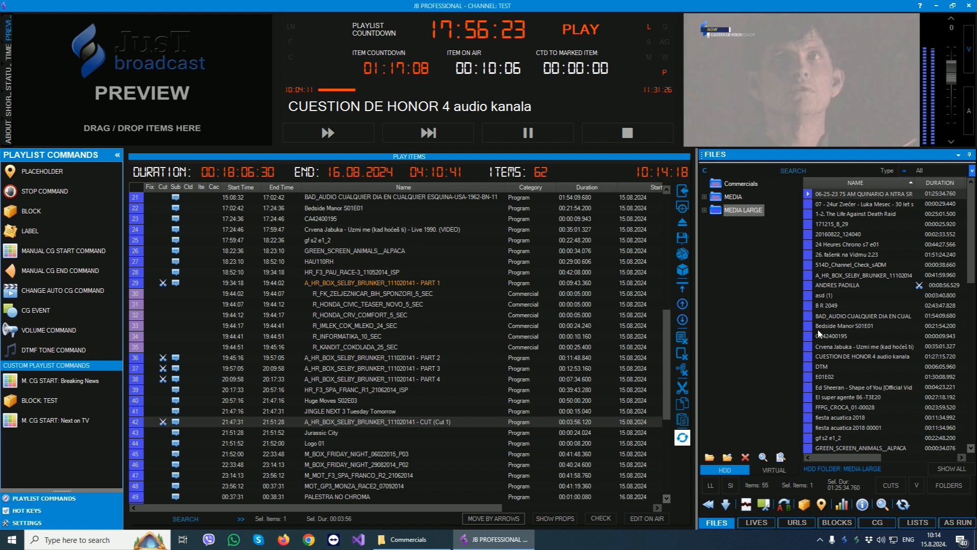
{"action": "left_click", "coordinate": [845, 387], "text": "ctrl"}
{"action": "right_click", "coordinate": [845, 385]}
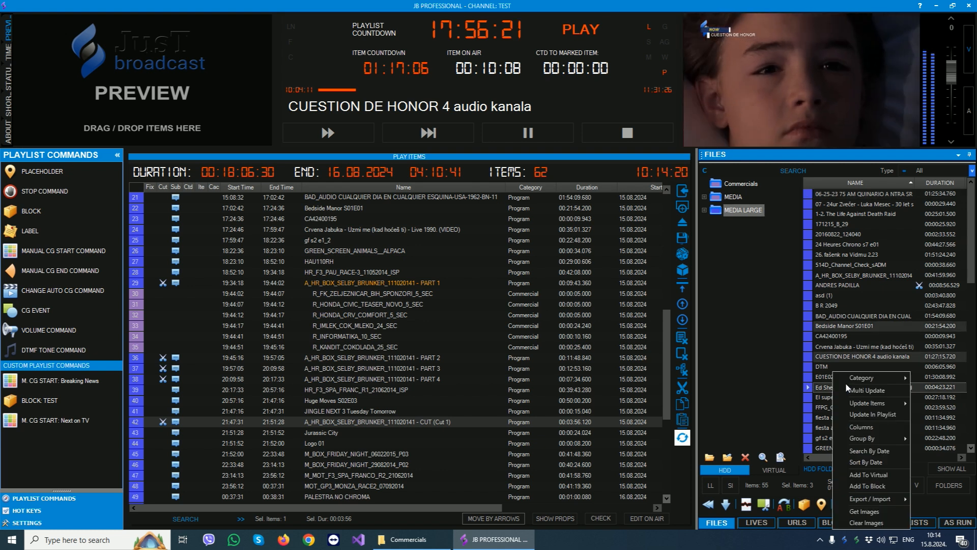
{"action": "left_click", "coordinate": [869, 474]}
{"action": "left_click", "coordinate": [436, 199]}
{"action": "left_click", "coordinate": [540, 392]}
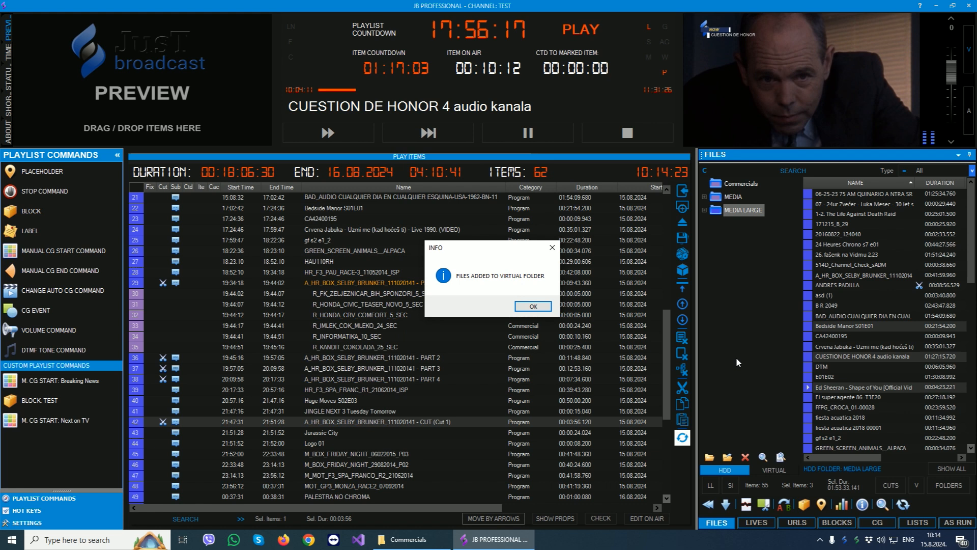
{"action": "left_click", "coordinate": [531, 305]}
- Check the Test virtual folder's files and create a subfolder named Test 2 inside it
{"action": "left_click", "coordinate": [773, 471]}
{"action": "left_click", "coordinate": [736, 236]}
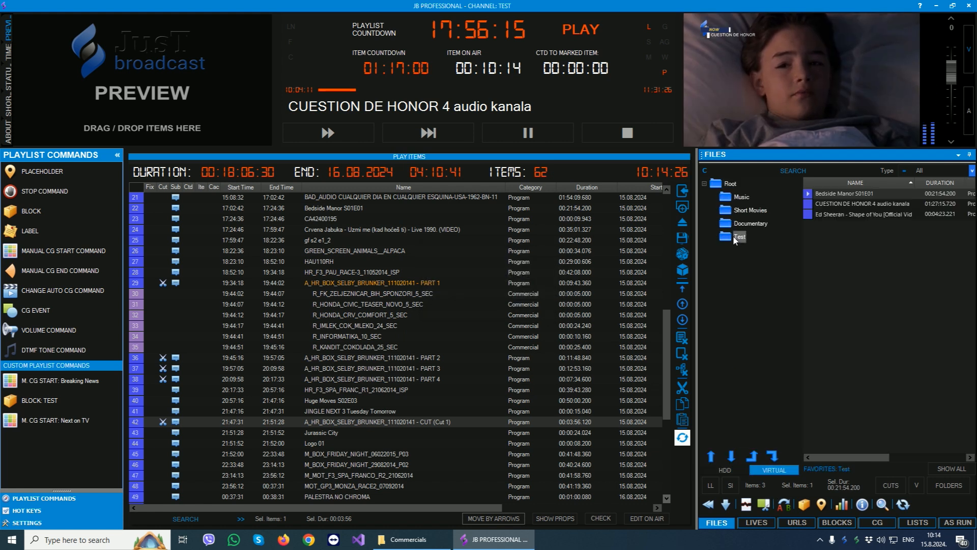
{"action": "right_click", "coordinate": [736, 236]}
{"action": "left_click", "coordinate": [769, 247]}
{"action": "type", "text": "Test 2"}
{"action": "key", "text": "Return"}
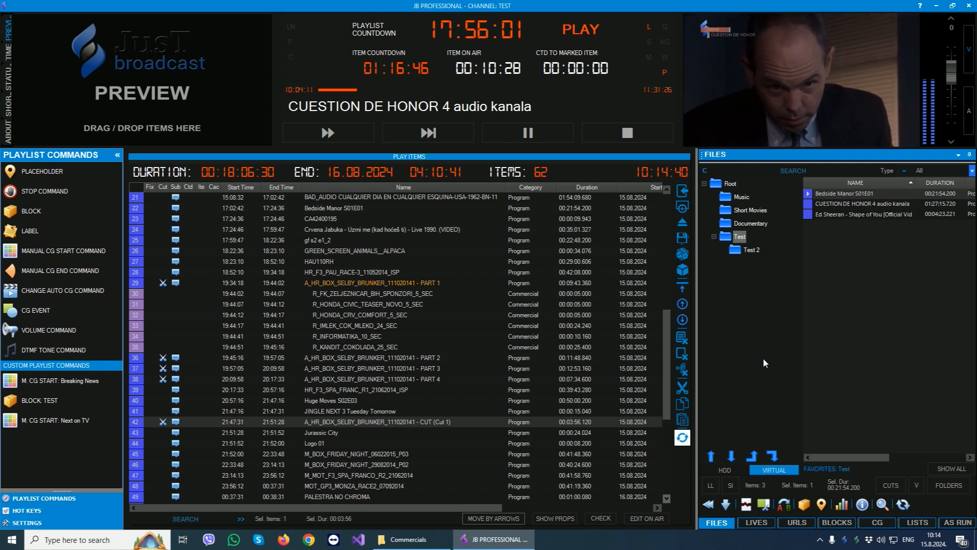
- Show the list of live sources, open the properties of NDI input 1 and start its live preview
{"action": "left_click", "coordinate": [722, 468]}
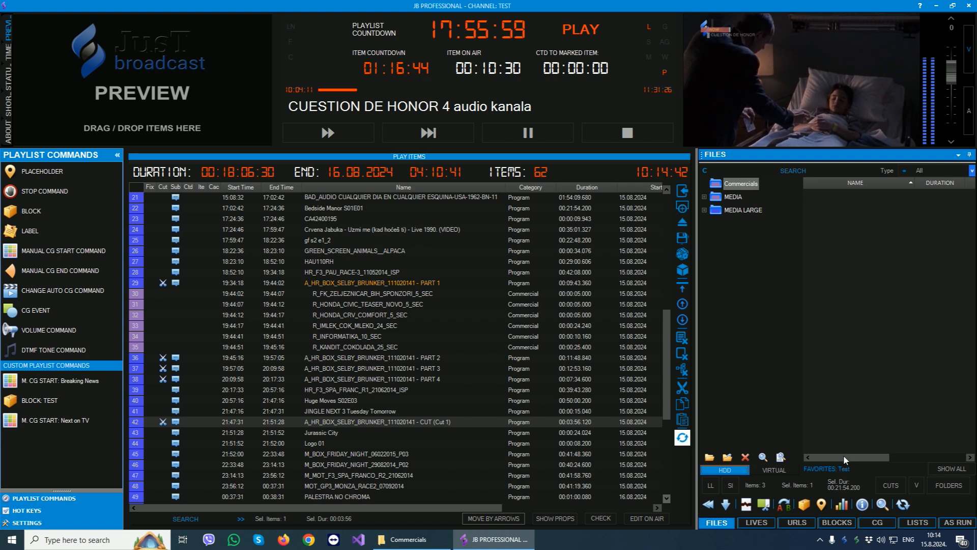
{"action": "left_click", "coordinate": [756, 523]}
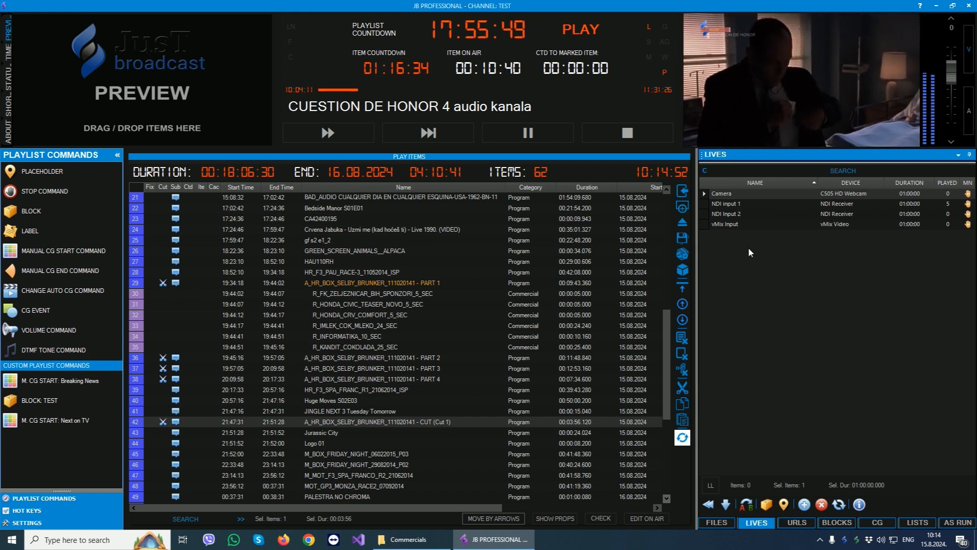
{"action": "double_click", "coordinate": [724, 201]}
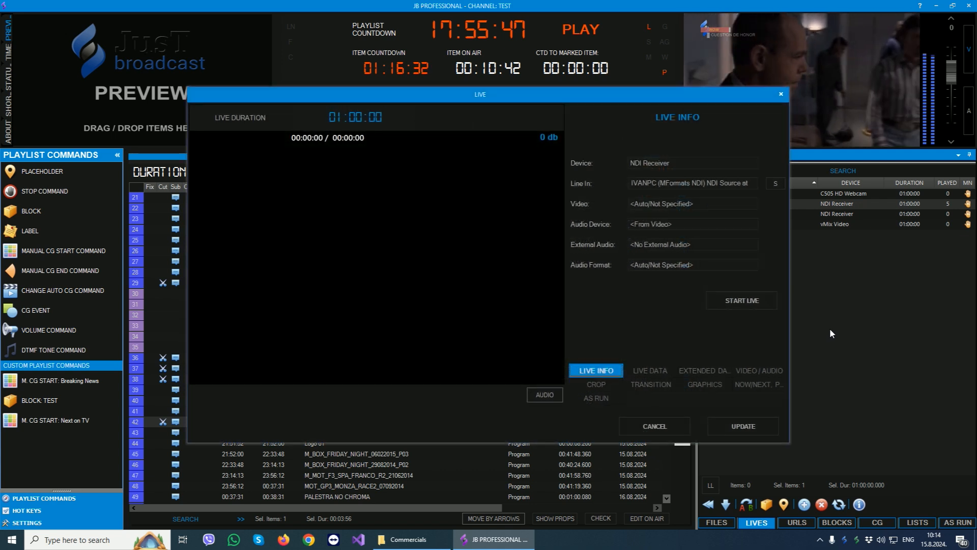
{"action": "left_click", "coordinate": [743, 300]}
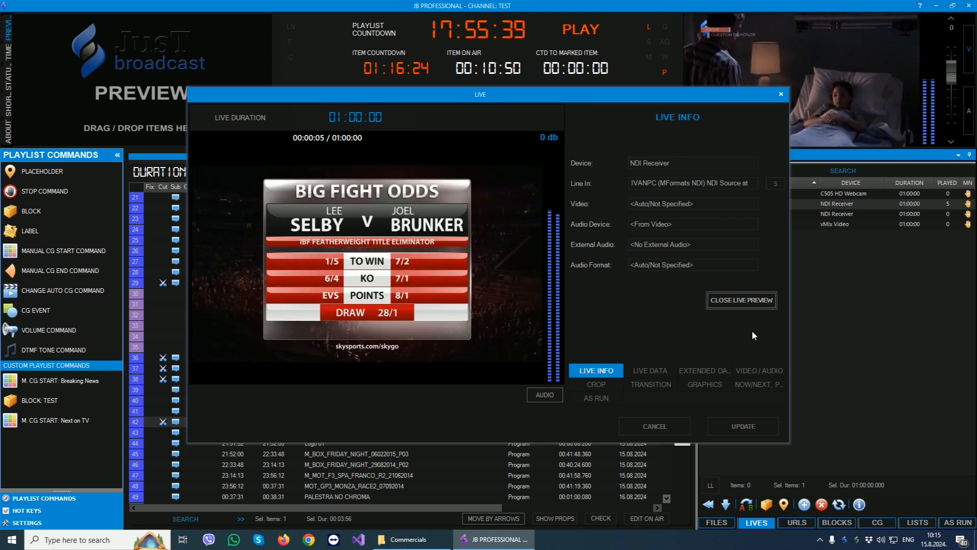
- Review NDI input 1's live data, extended data, video/audio, crop, graphics and now/next promo settings, and its As Run history
{"action": "left_click", "coordinate": [644, 368]}
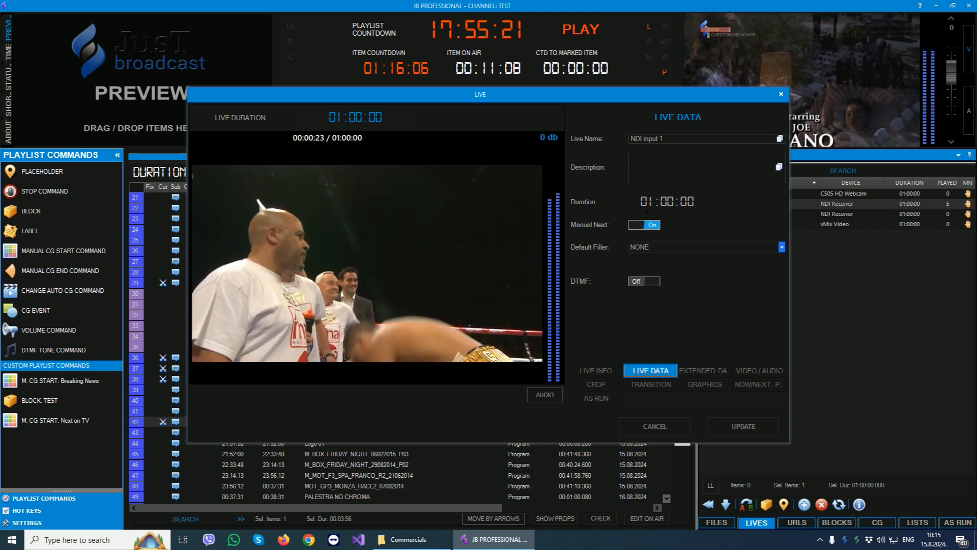
{"action": "left_click", "coordinate": [692, 213]}
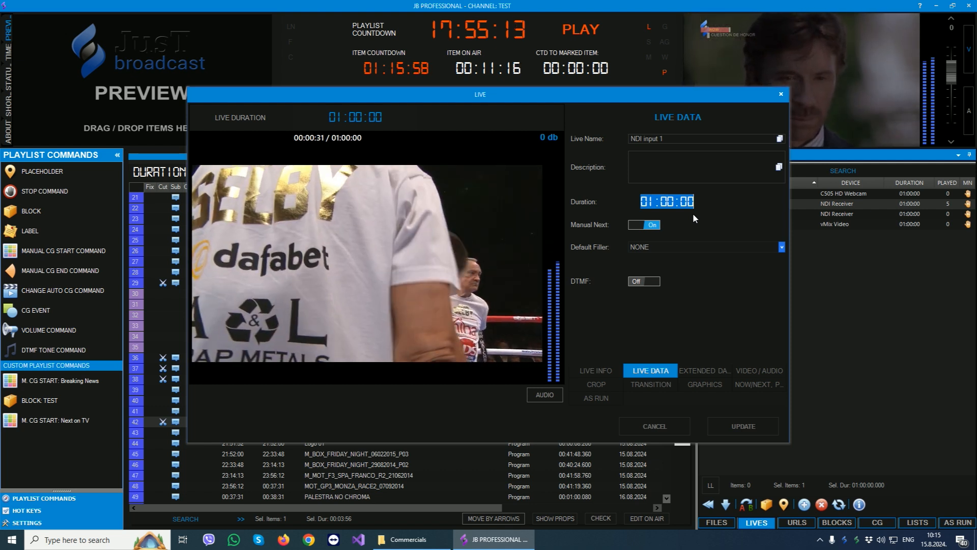
{"action": "left_click", "coordinate": [702, 370]}
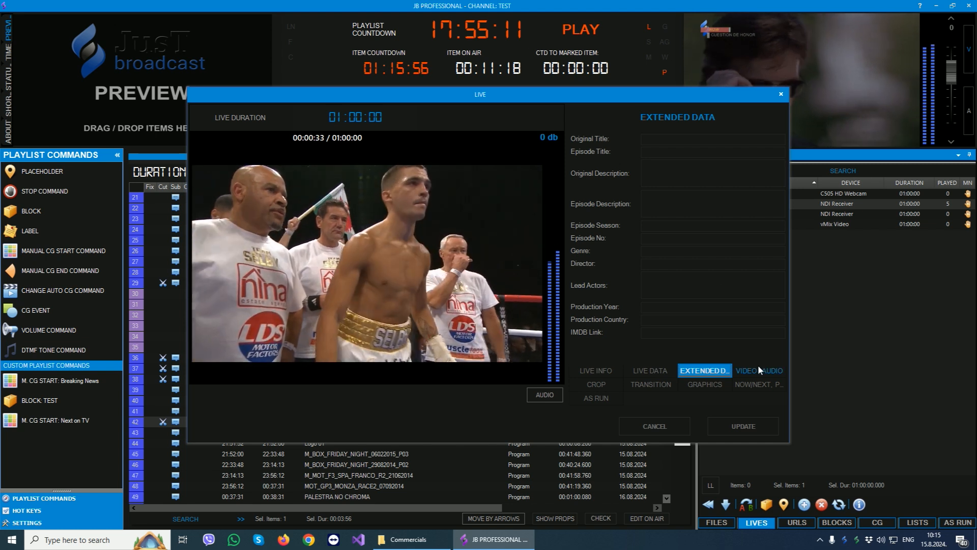
{"action": "left_click", "coordinate": [761, 371]}
{"action": "left_click", "coordinate": [593, 385]}
{"action": "left_click", "coordinate": [705, 384]}
{"action": "left_click", "coordinate": [758, 385]}
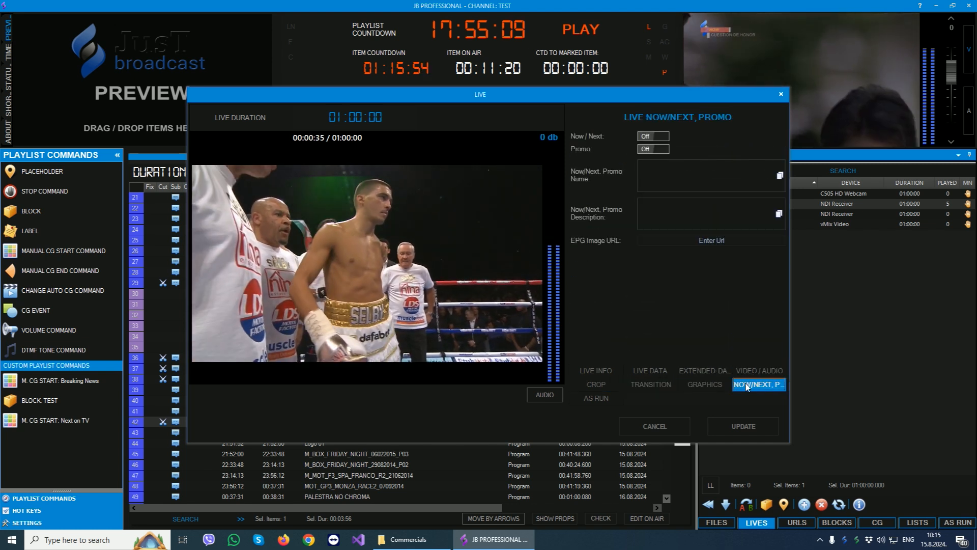
{"action": "left_click", "coordinate": [598, 398]}
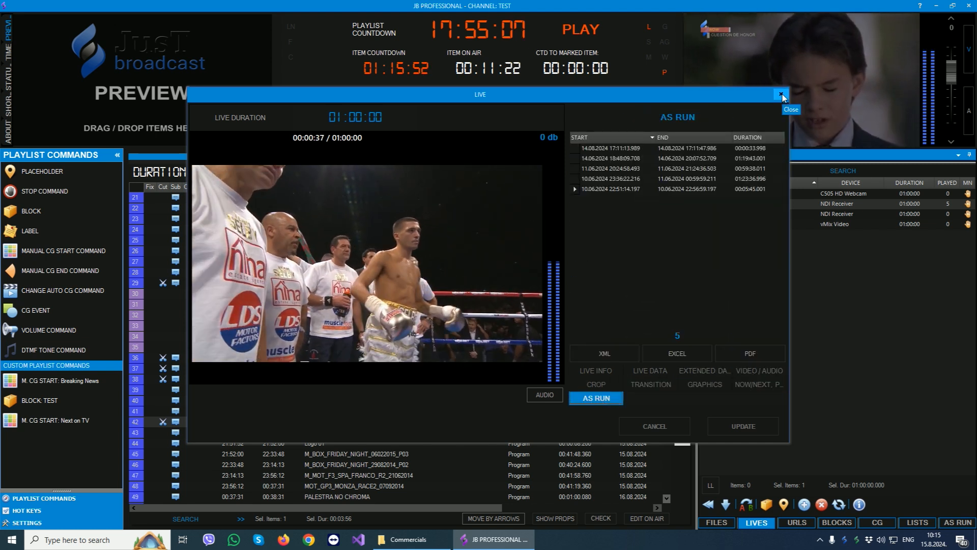
- Close NDI input 1's properties and check its quick info, including device, line in and audio, from the live sources list
{"action": "left_click", "coordinate": [781, 94]}
{"action": "left_click", "coordinate": [859, 504]}
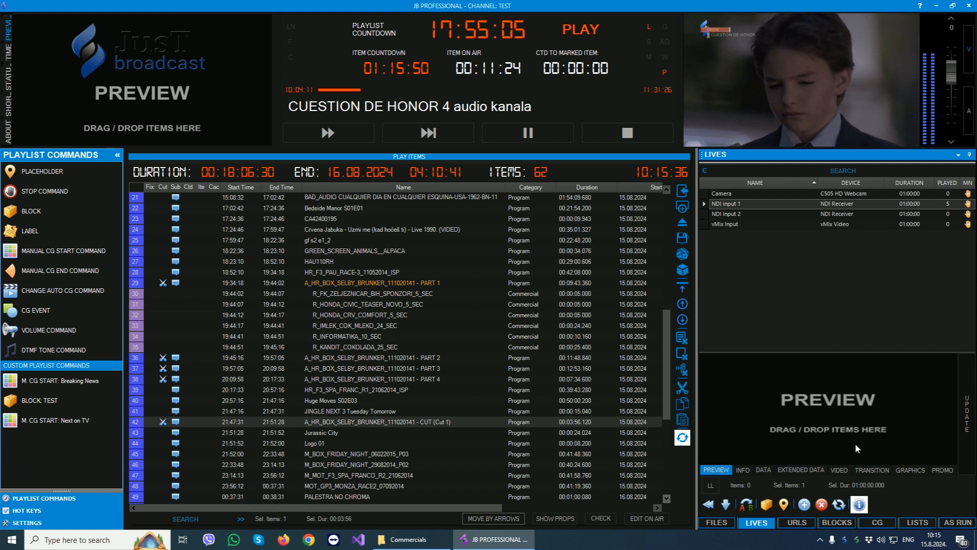
{"action": "left_click", "coordinate": [742, 469]}
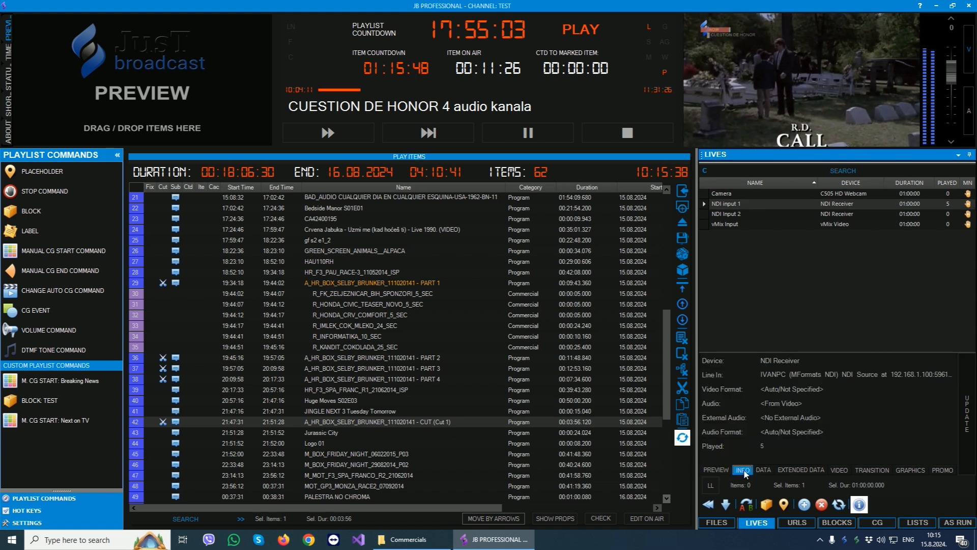
{"action": "left_click", "coordinate": [715, 470]}
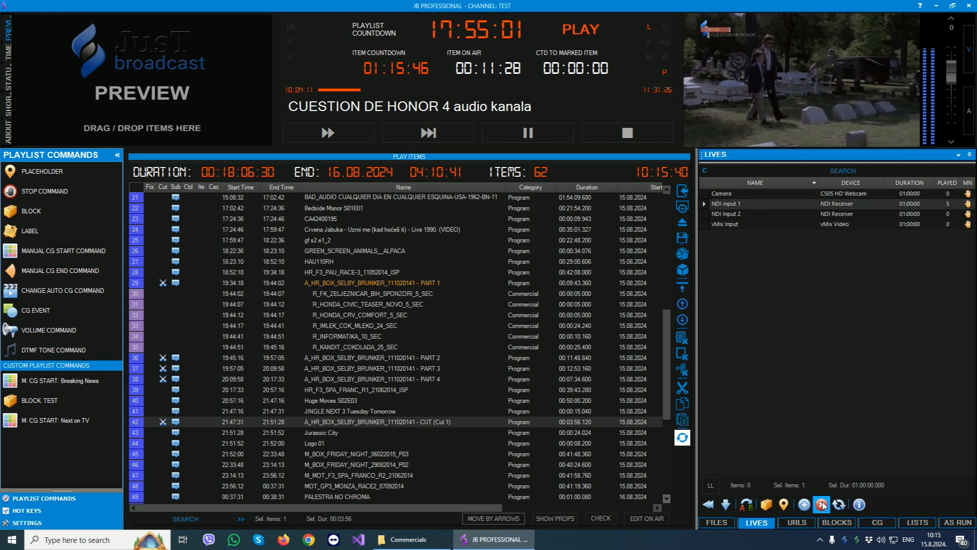
- Try adding a new live source with NDI Receiver as its device, and cancel the form
{"action": "left_click", "coordinate": [805, 504]}
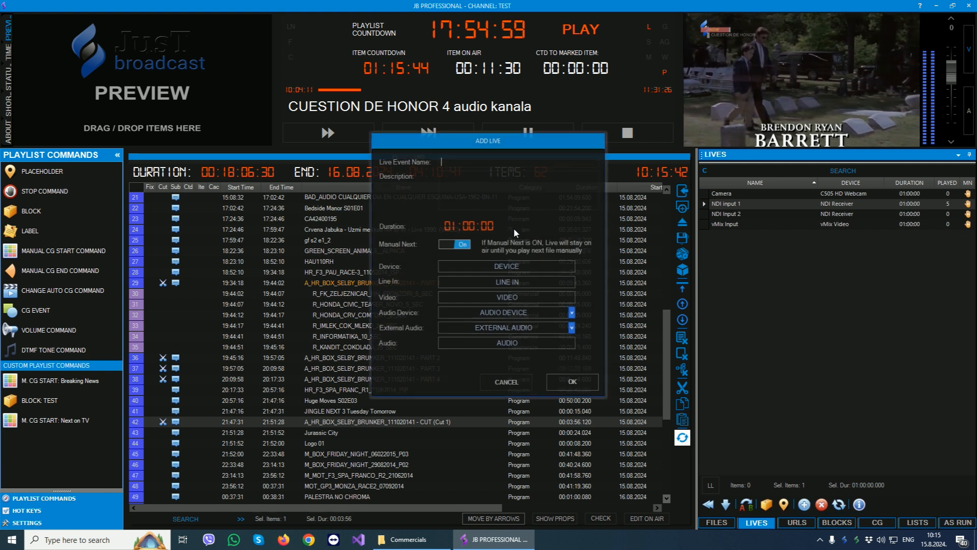
{"action": "left_click", "coordinate": [497, 272]}
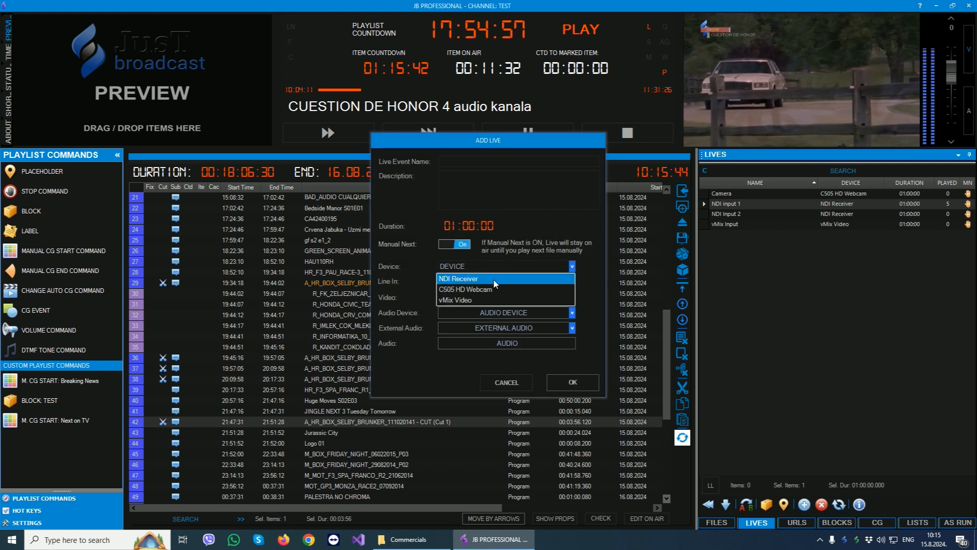
{"action": "left_click", "coordinate": [494, 279]}
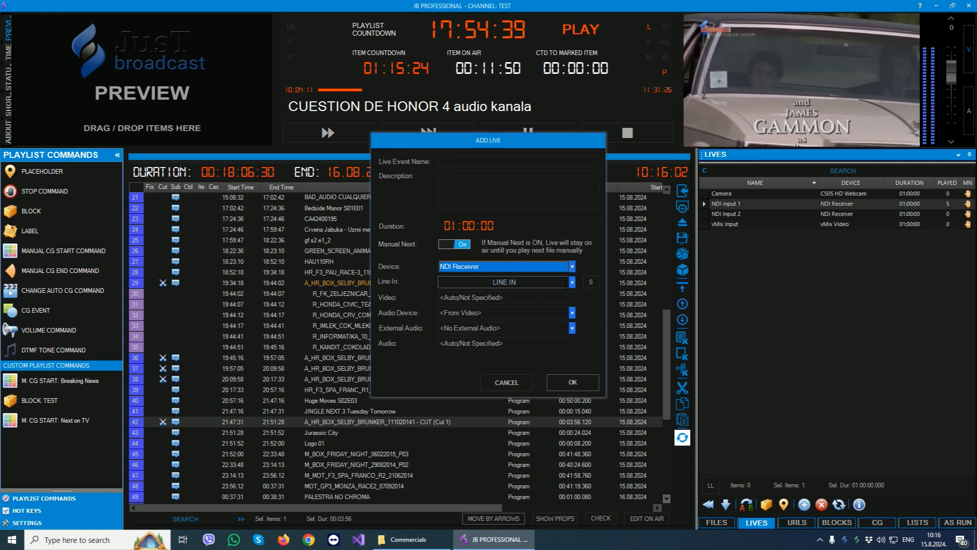
{"action": "left_click", "coordinate": [501, 384]}
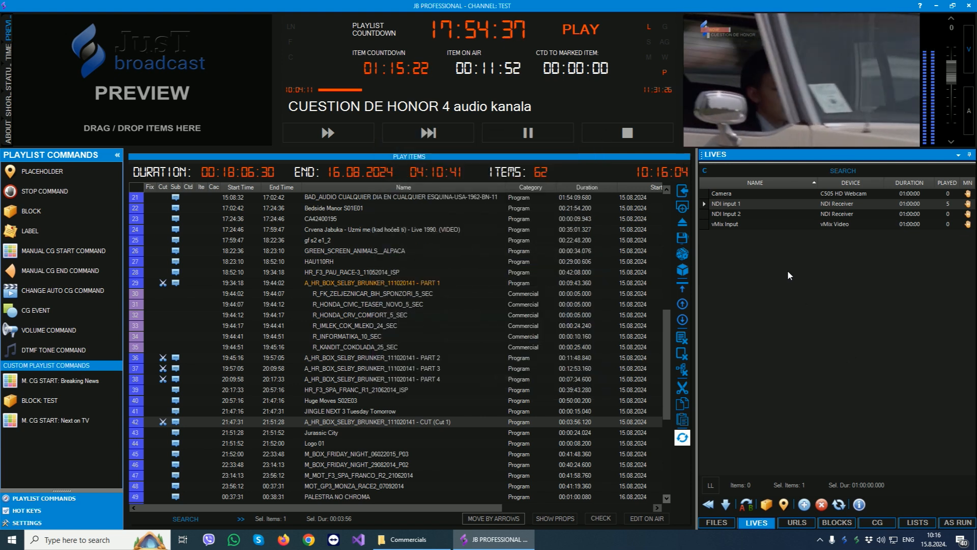
- Add the live source NDI input 1 to the playlist directly before gf s2 e1_2
{"action": "left_click_drag", "start_coordinate": [741, 204], "coordinate": [331, 238]}
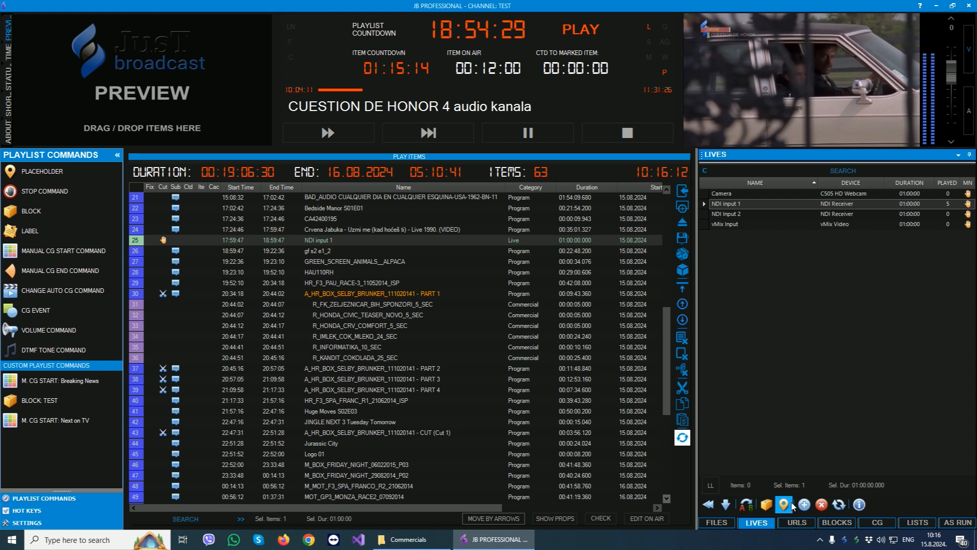
- Show the list of URLs, open NOW 80's properties and review its URL info and URL data, including the duration
{"action": "left_click", "coordinate": [797, 523]}
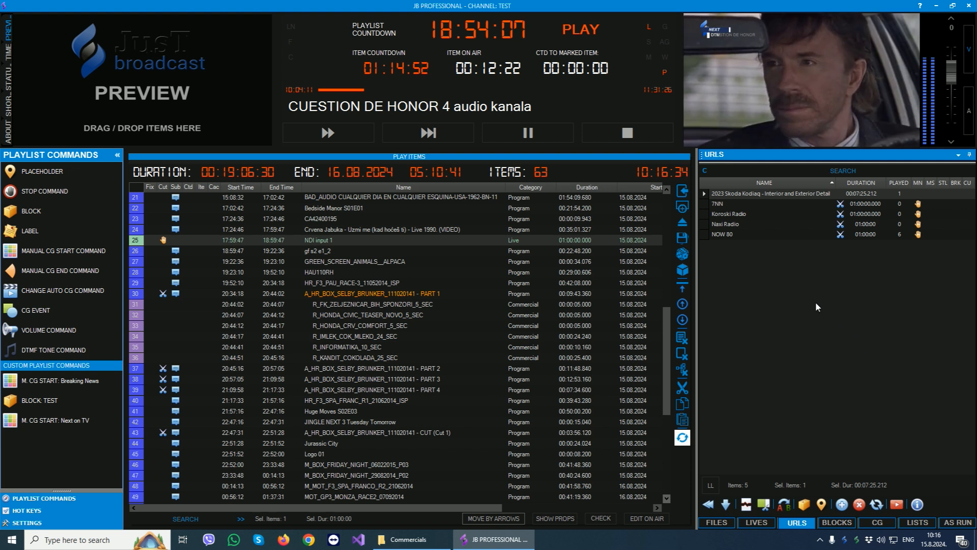
{"action": "left_click", "coordinate": [728, 233]}
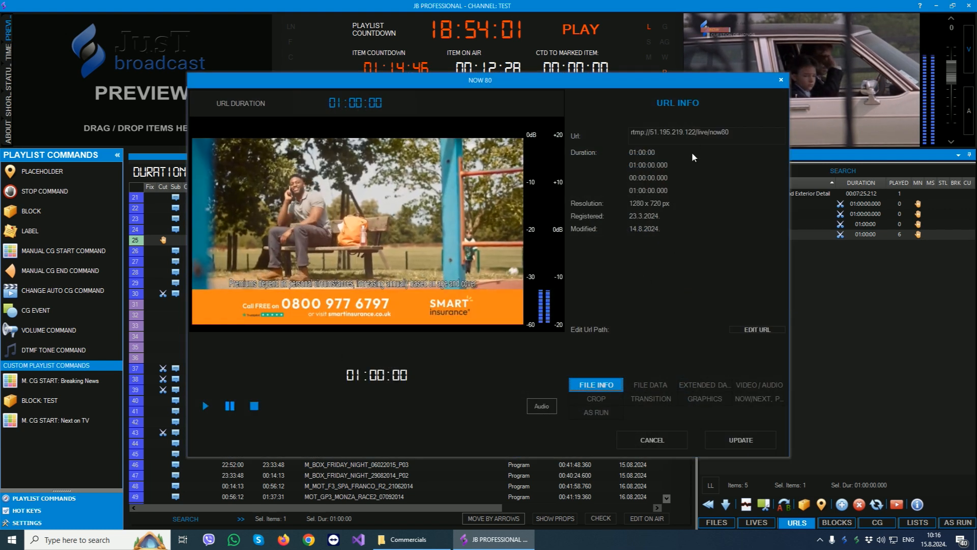
{"action": "left_click", "coordinate": [652, 386]}
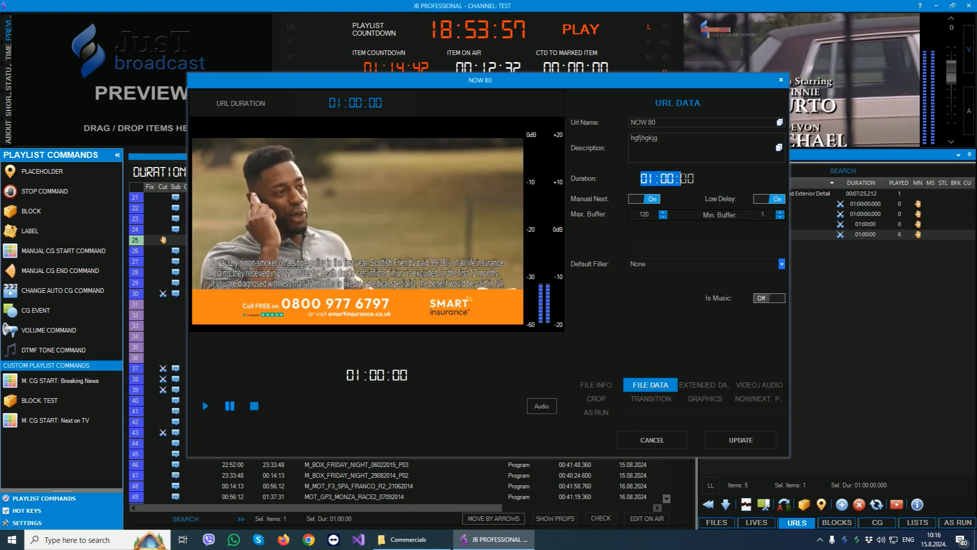
{"action": "left_click", "coordinate": [705, 177]}
{"action": "left_click", "coordinate": [704, 177]}
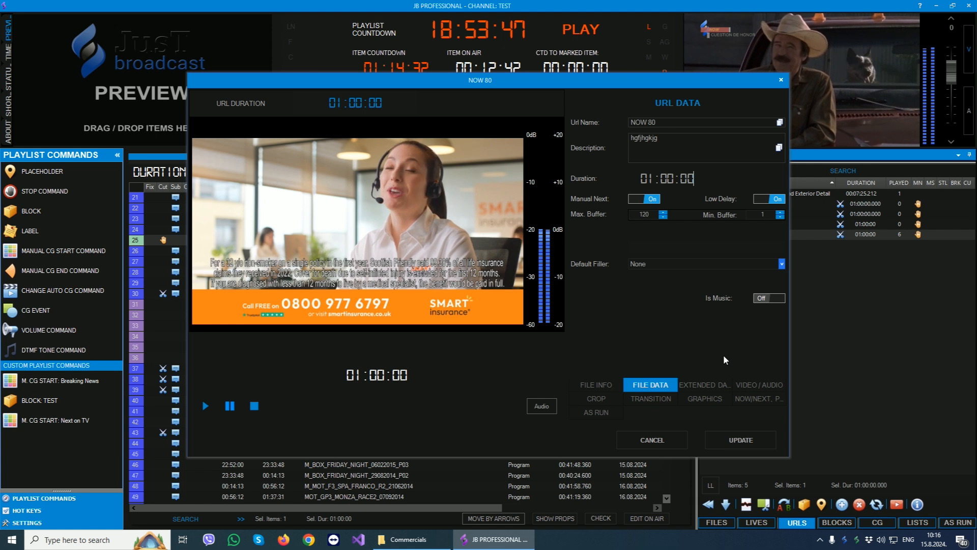
- Review NOW 80's extended data, video/audio, crop, transition, graphics and now/next promo settings and its As Run history, and close its properties
{"action": "left_click", "coordinate": [705, 385]}
{"action": "left_click", "coordinate": [758, 385]}
{"action": "left_click", "coordinate": [596, 399]}
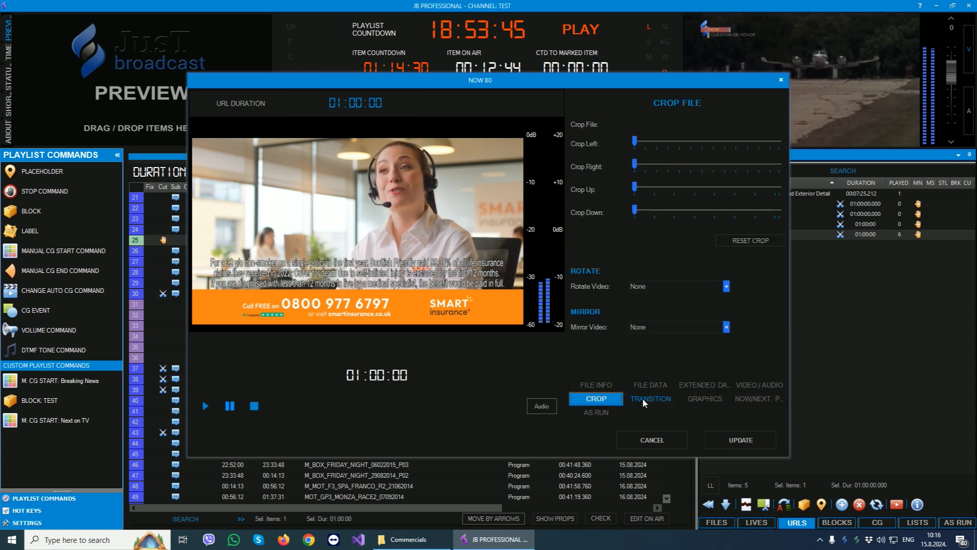
{"action": "left_click", "coordinate": [644, 400]}
{"action": "left_click", "coordinate": [705, 399]}
{"action": "left_click", "coordinate": [758, 398]}
{"action": "left_click", "coordinate": [596, 412]}
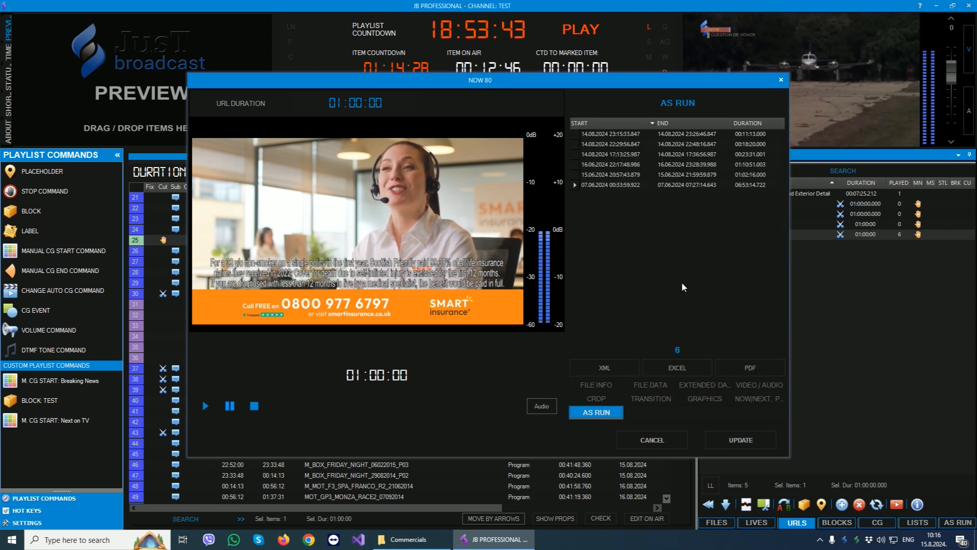
{"action": "left_click", "coordinate": [781, 80]}
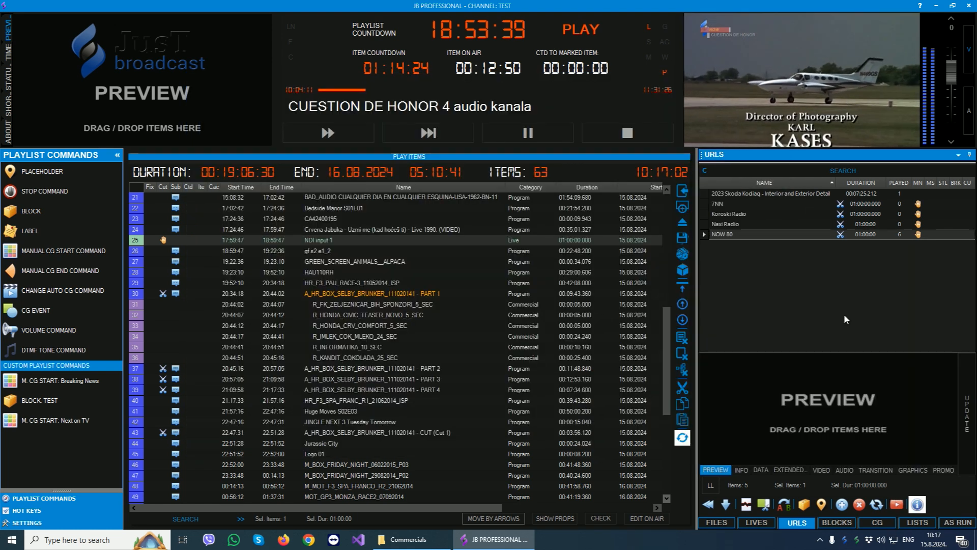
- Hide the quick properties of NOW 80, and examine the form for adding a URL without inserting one
{"action": "left_click", "coordinate": [918, 504]}
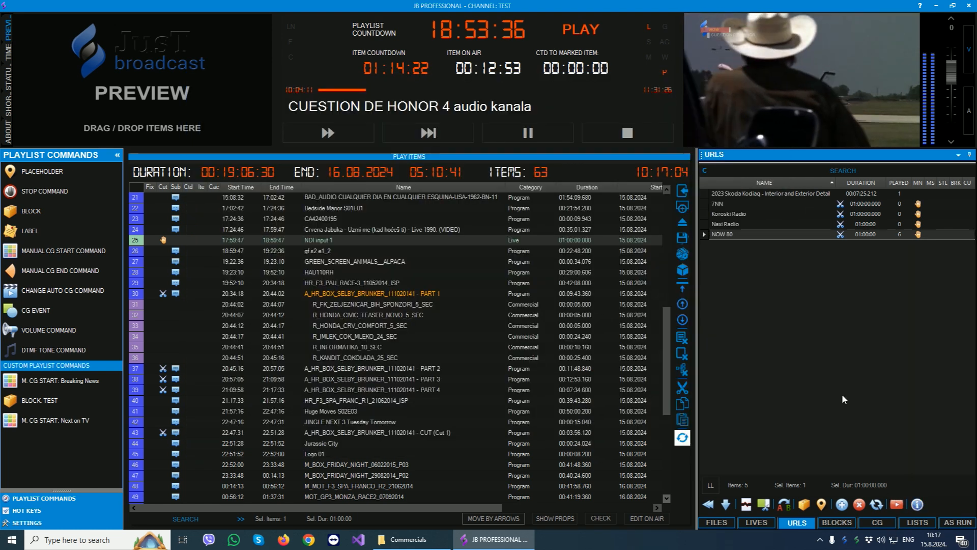
{"action": "left_click", "coordinate": [841, 505]}
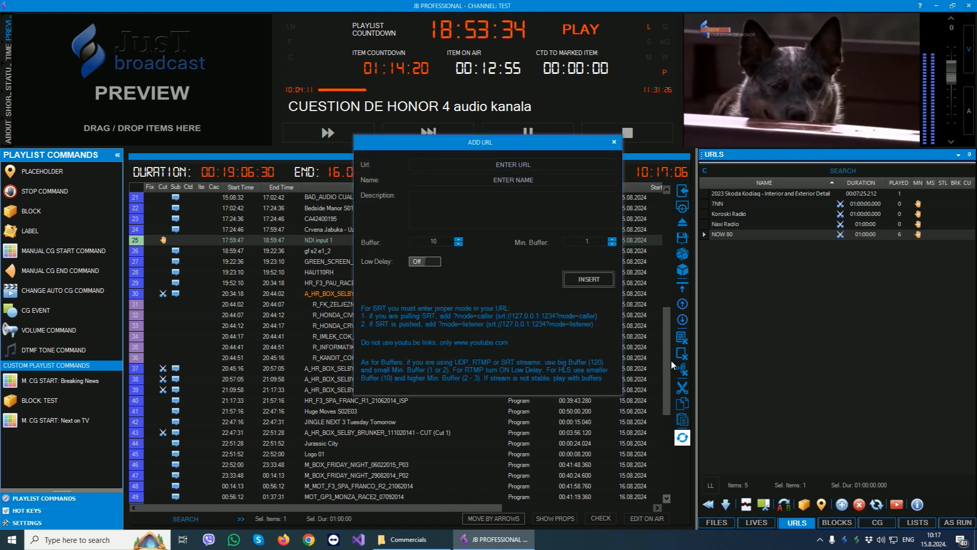
{"action": "left_click", "coordinate": [466, 180]}
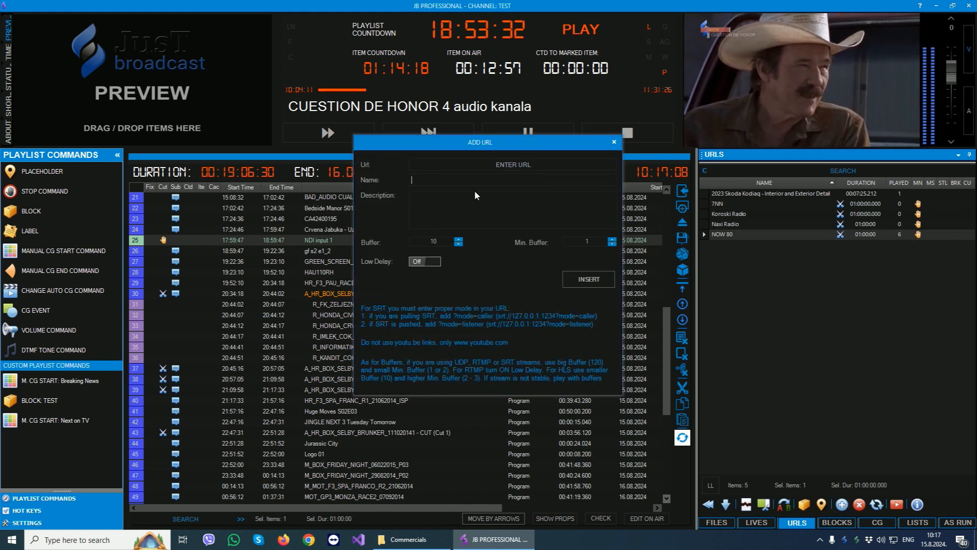
{"action": "left_click", "coordinate": [614, 144]}
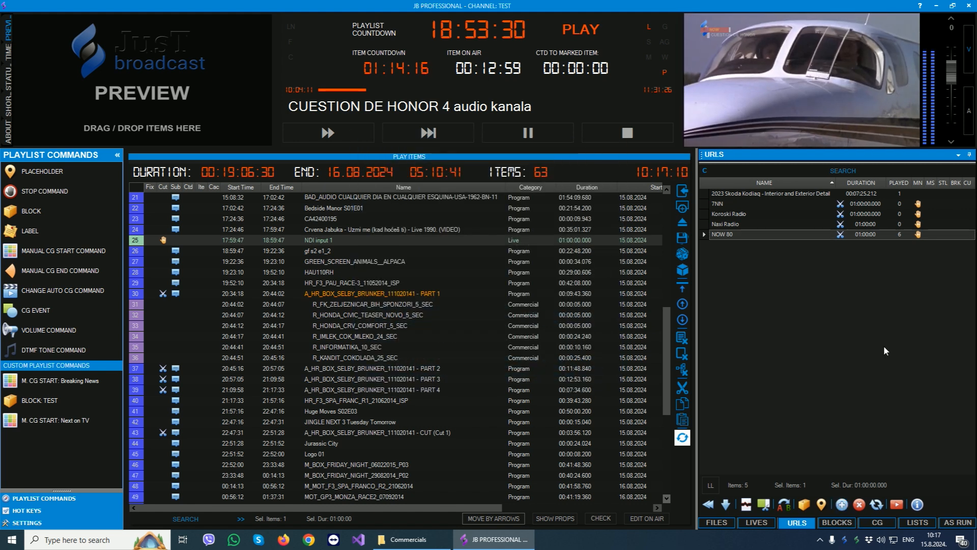
- Open the YouTube editor and search for Skoda Kodiaq
{"action": "left_click", "coordinate": [897, 504]}
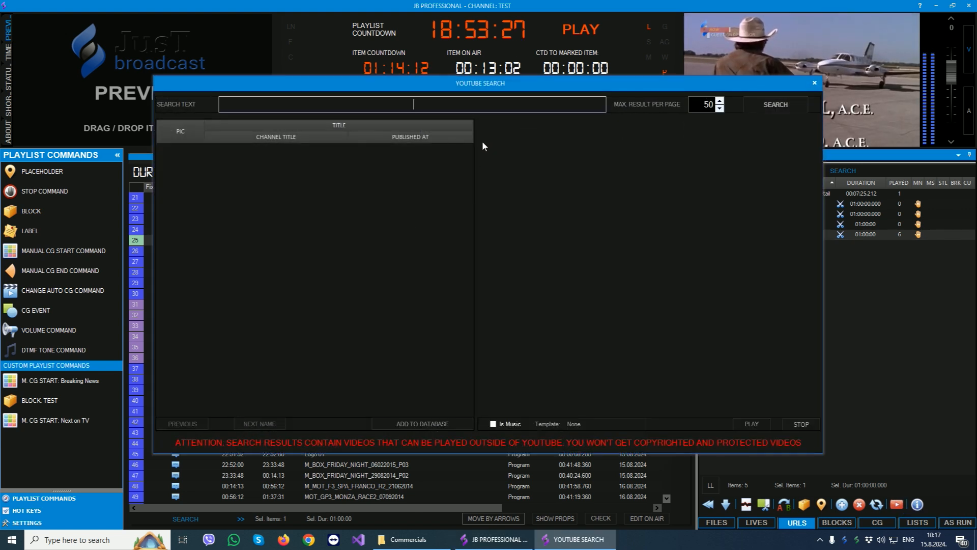
{"action": "type", "text": "Skoda Kodiaq"}
{"action": "key", "text": "Return"}
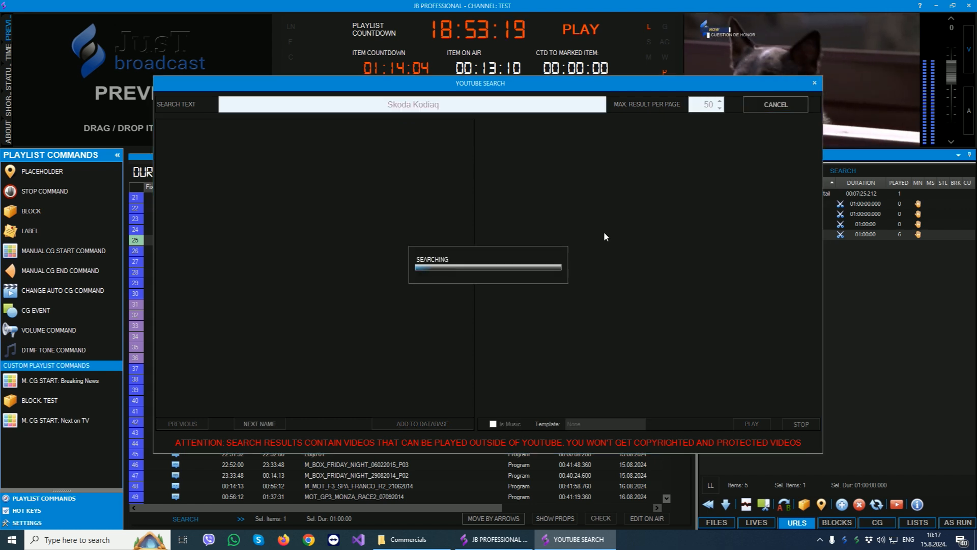
- Browse the YouTube results, view the details of "Jednostavno VIŠE - Nova Škoda Kodiaq" from AutoMarket.hr, and close the search
{"action": "left_click", "coordinate": [292, 196]}
{"action": "left_click", "coordinate": [302, 299]}
{"action": "scroll", "coordinate": [302, 299], "scroll_direction": "down", "scroll_amount": 7}
{"action": "left_click", "coordinate": [302, 301]}
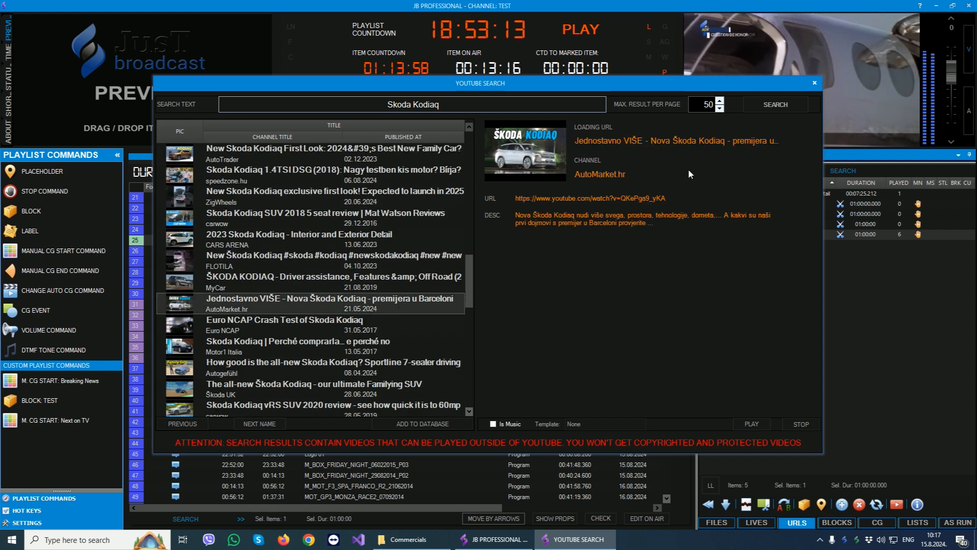
{"action": "left_click", "coordinate": [815, 83]}
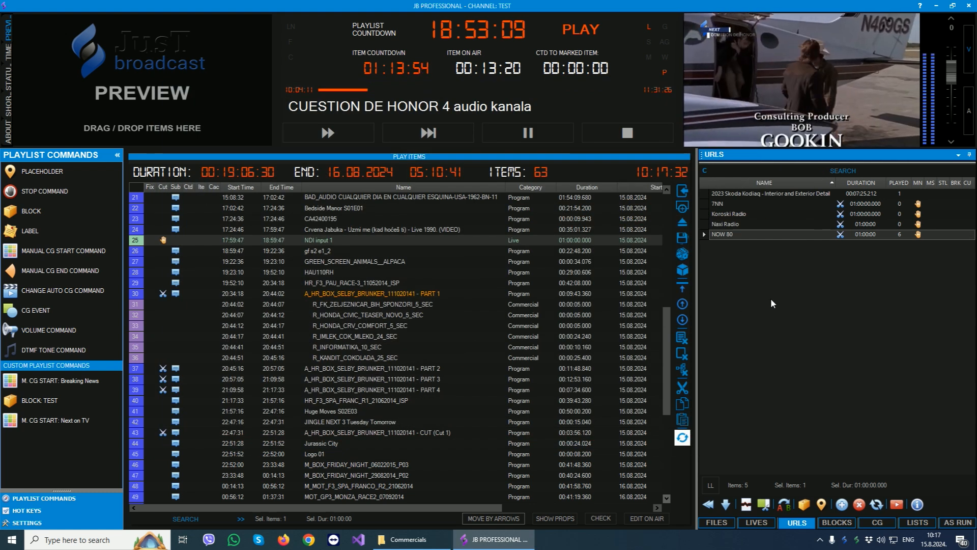
- Add the NOW 80 URL to the playlist right after CUESTION DE HONOR 4 audio kanala and put it on air
{"action": "left_click", "coordinate": [484, 276]}
{"action": "scroll", "coordinate": [471, 305], "scroll_direction": "up", "scroll_amount": 4}
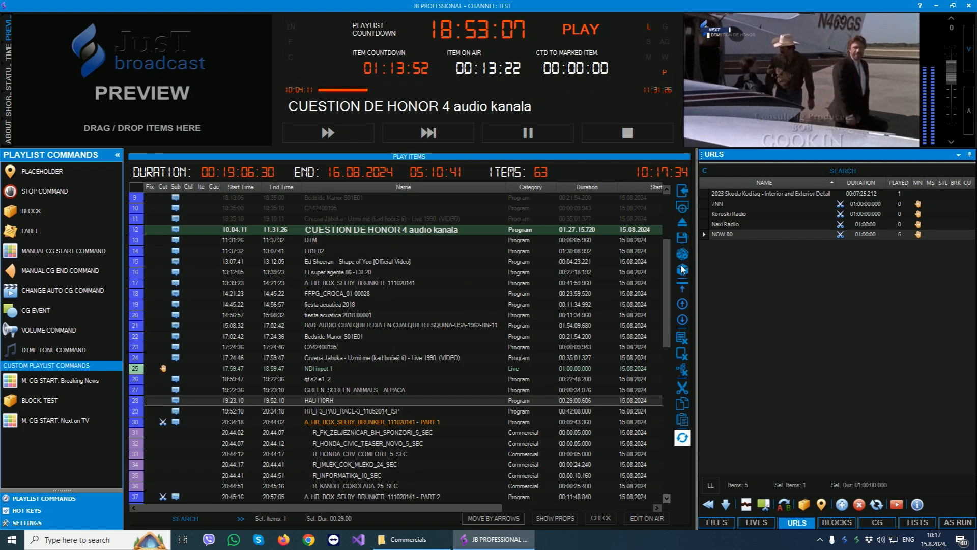
{"action": "left_click_drag", "start_coordinate": [734, 231], "coordinate": [332, 238]}
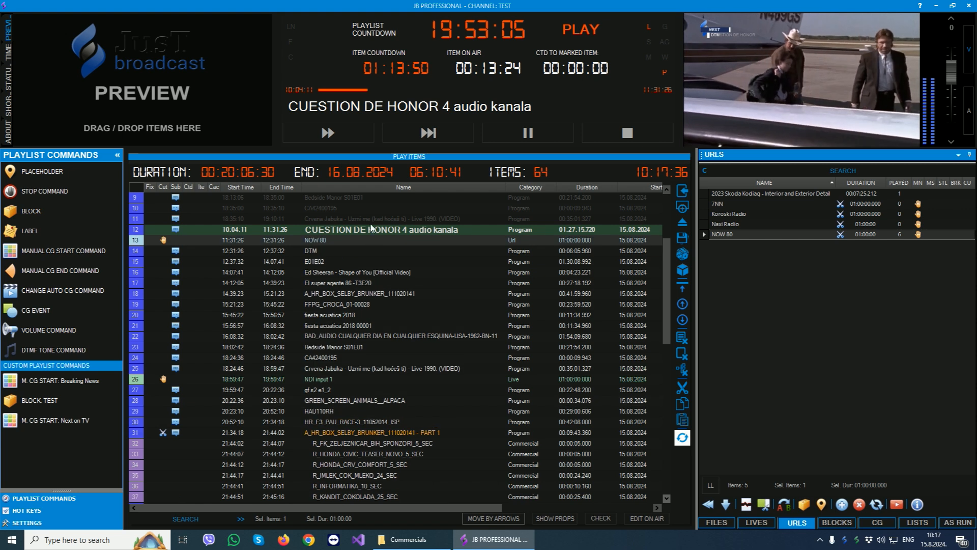
{"action": "left_click", "coordinate": [494, 304]}
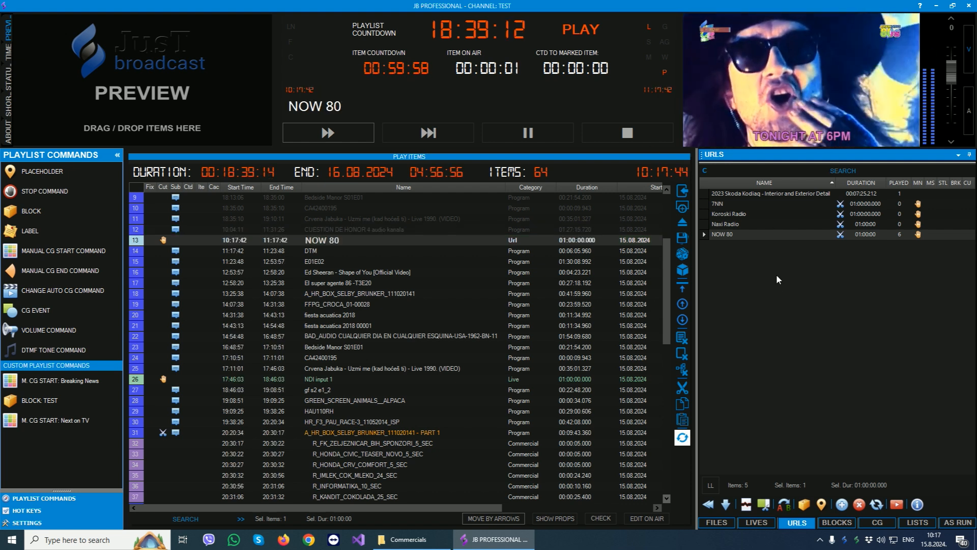
- Show the blocks list and create a Programs block named BLOCK 1
{"action": "left_click", "coordinate": [840, 521]}
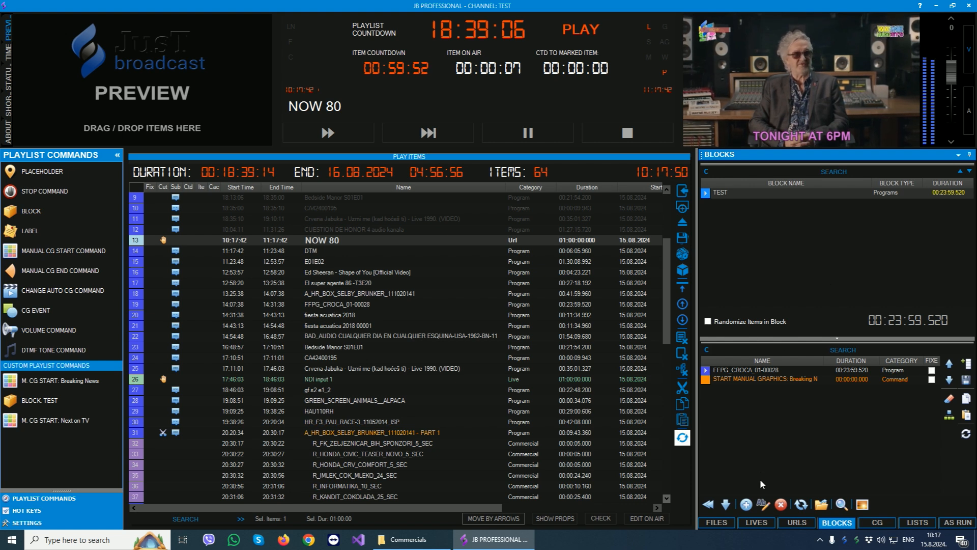
{"action": "left_click", "coordinate": [746, 504]}
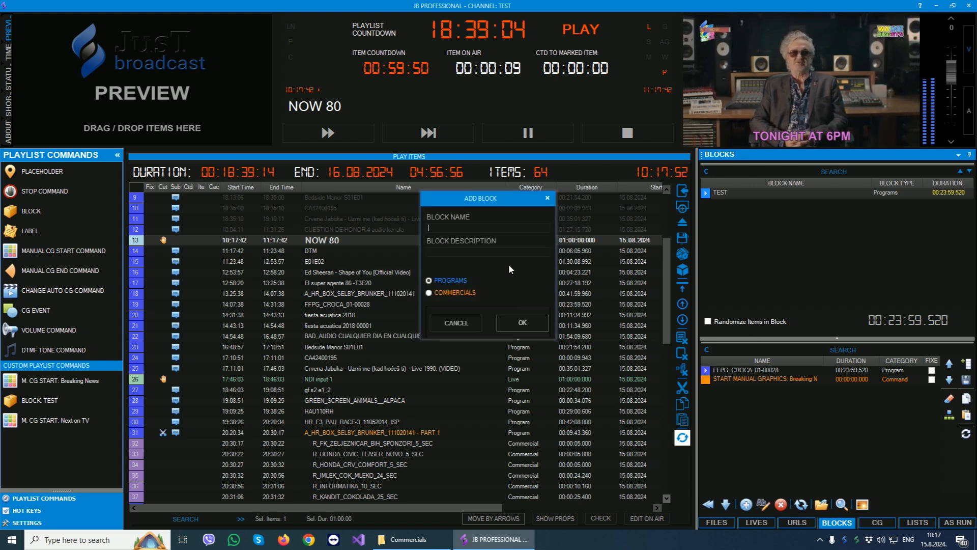
{"action": "type", "text": "BLOCK 1"}
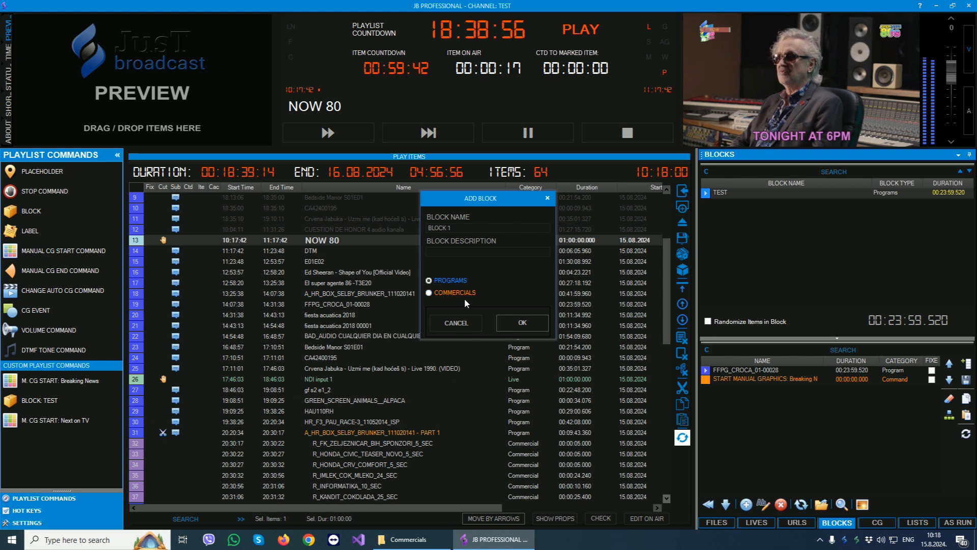
{"action": "left_click", "coordinate": [513, 323]}
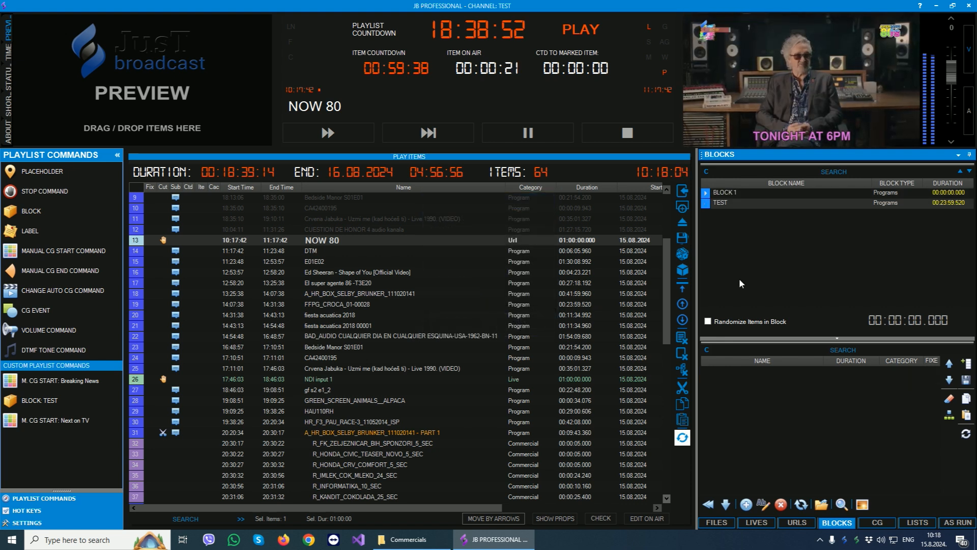
- Add the MEDIA folder files from R_DDOR_NOVI_SAD_10_SEC Ñ through R_KANDIT_COKOLADA_25_SEC to BLOCK 1
{"action": "left_click", "coordinate": [714, 524]}
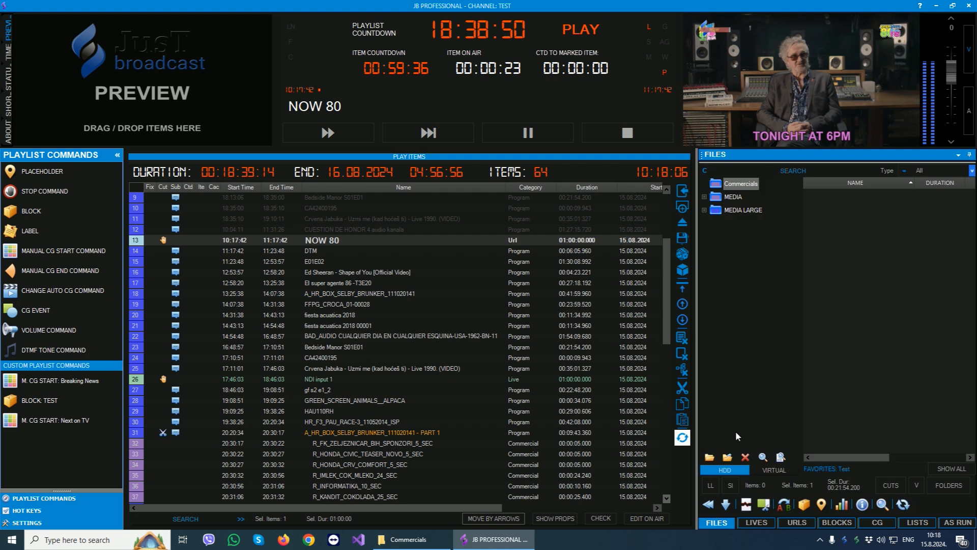
{"action": "left_click", "coordinate": [732, 199]}
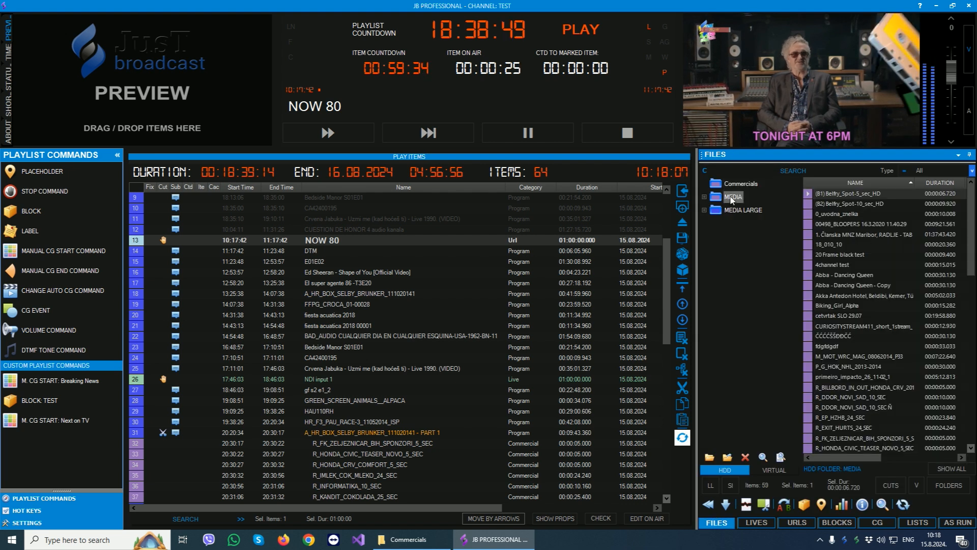
{"action": "left_click", "coordinate": [878, 347]}
{"action": "scroll", "coordinate": [886, 345], "scroll_direction": "down", "scroll_amount": 4}
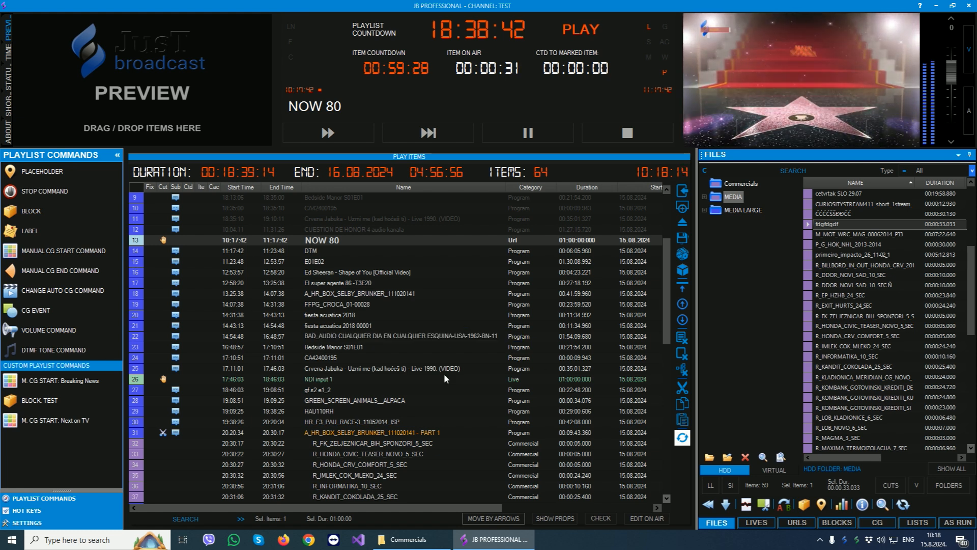
{"action": "left_click", "coordinate": [810, 287]}
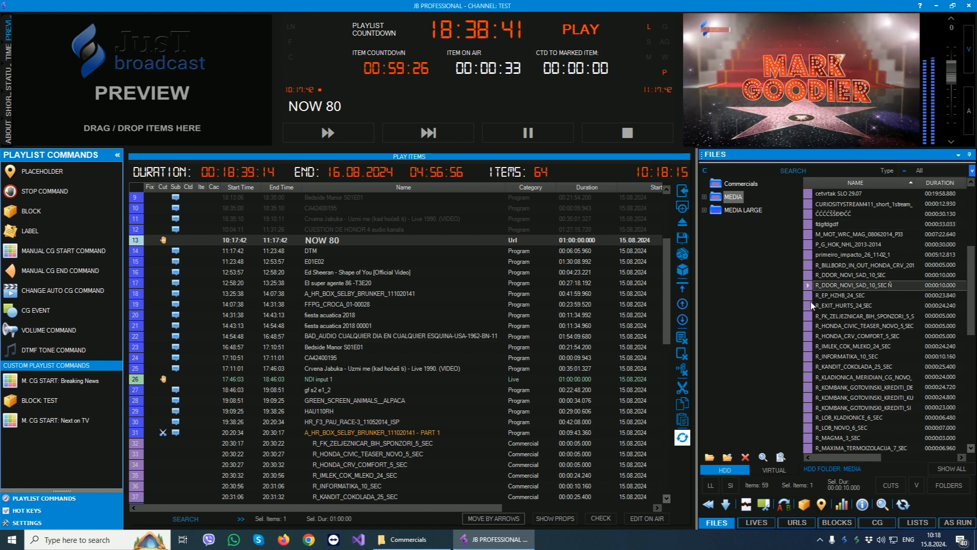
{"action": "left_click", "coordinate": [809, 367], "text": "shift"}
{"action": "right_click", "coordinate": [833, 316]}
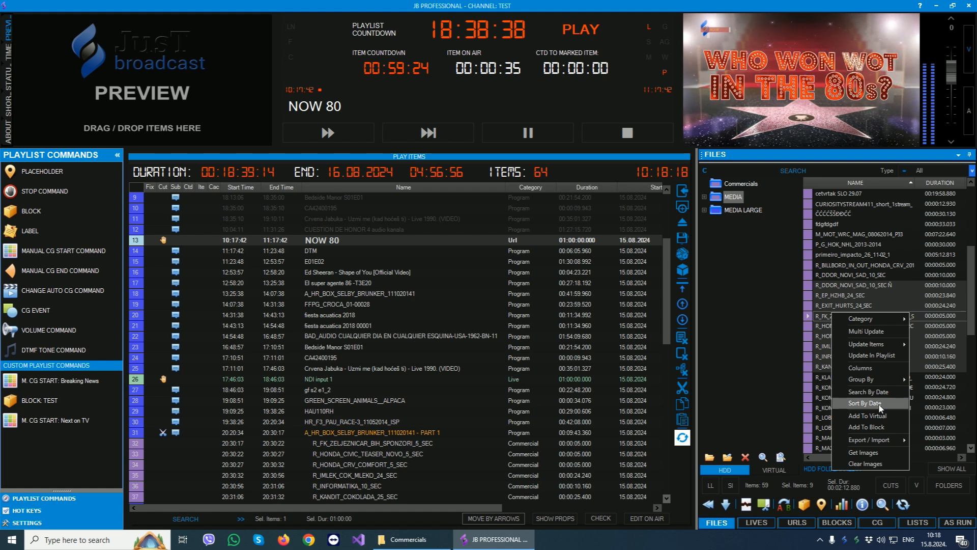
{"action": "left_click", "coordinate": [866, 426]}
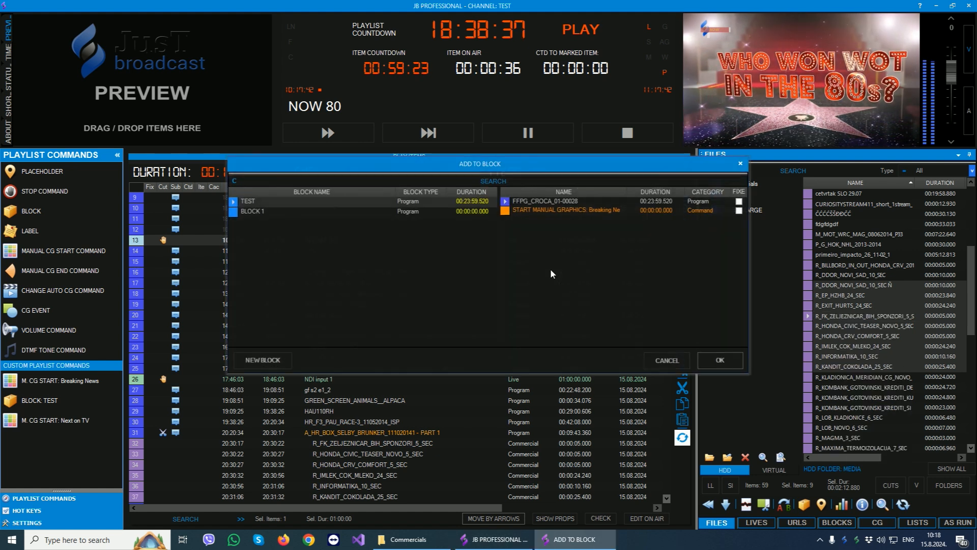
{"action": "left_click", "coordinate": [256, 212]}
{"action": "left_click", "coordinate": [716, 360]}
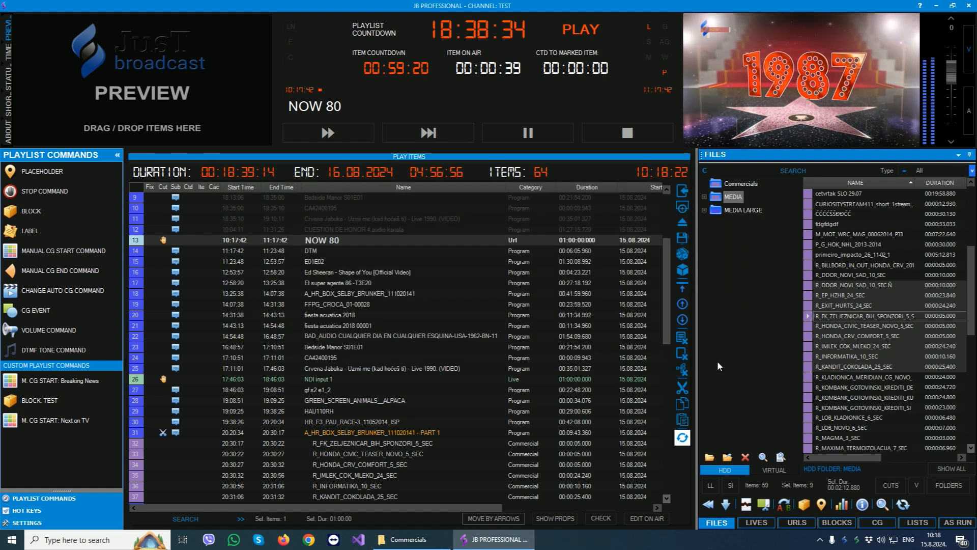
- Show BLOCK 1's items and move R_FK_ZELJEZNICAR_BIH_SPONZORI_5_SEC to just after R_INFORMATIKA_10_SEC
{"action": "left_click", "coordinate": [836, 522]}
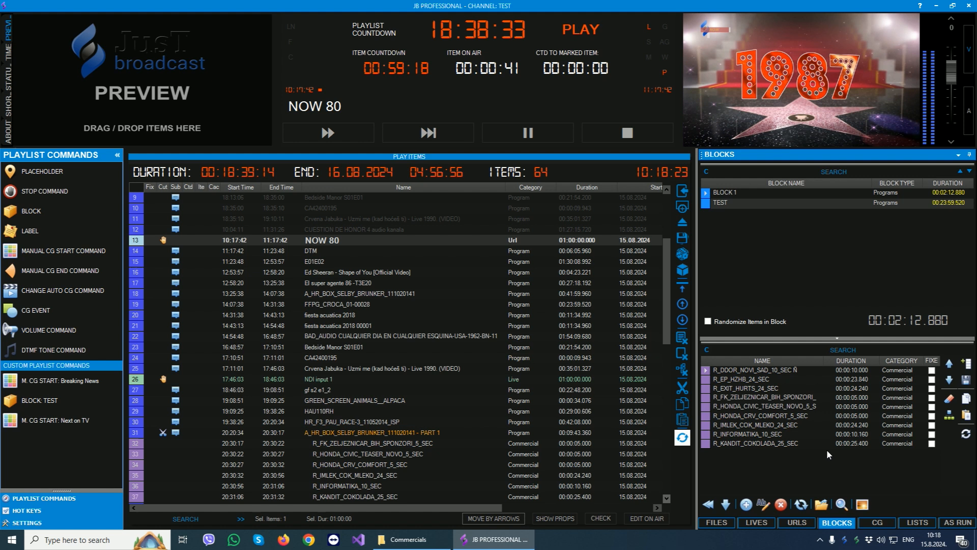
{"action": "left_click", "coordinate": [729, 203]}
{"action": "left_click", "coordinate": [728, 191]}
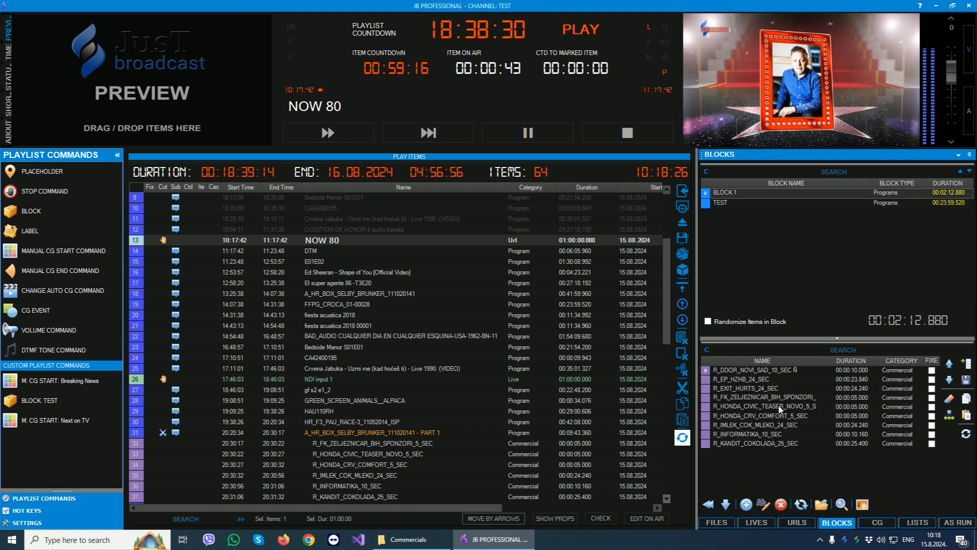
{"action": "left_click", "coordinate": [899, 397]}
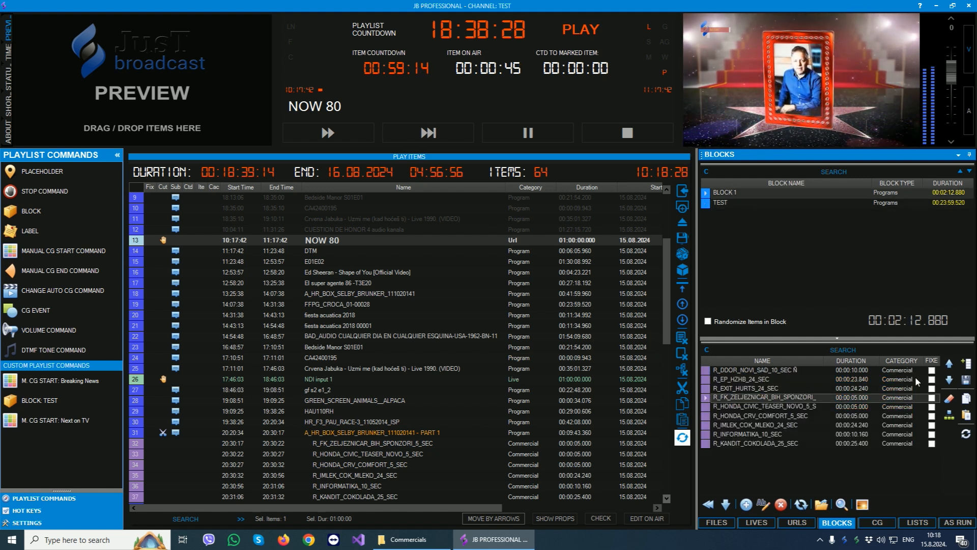
{"action": "left_click", "coordinate": [948, 364]}
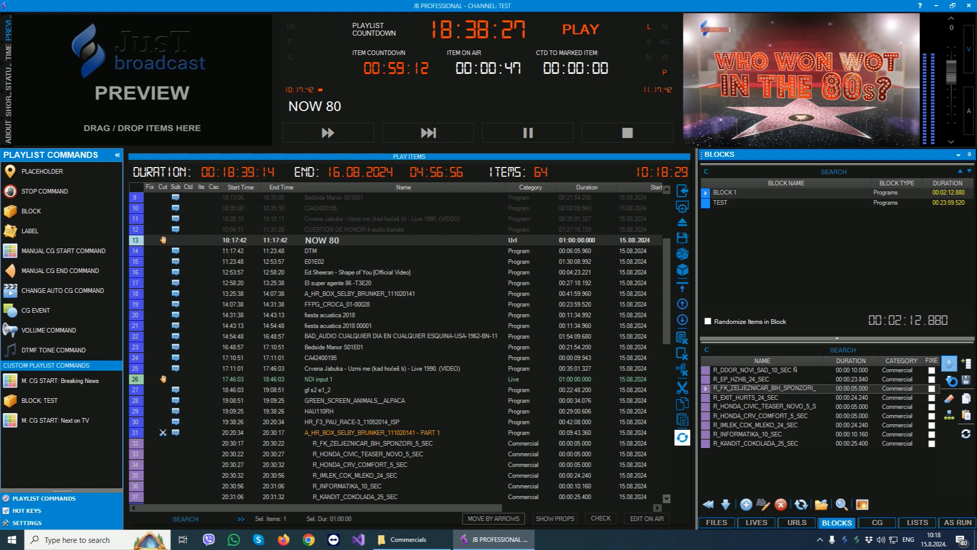
{"action": "left_click", "coordinate": [949, 379]}
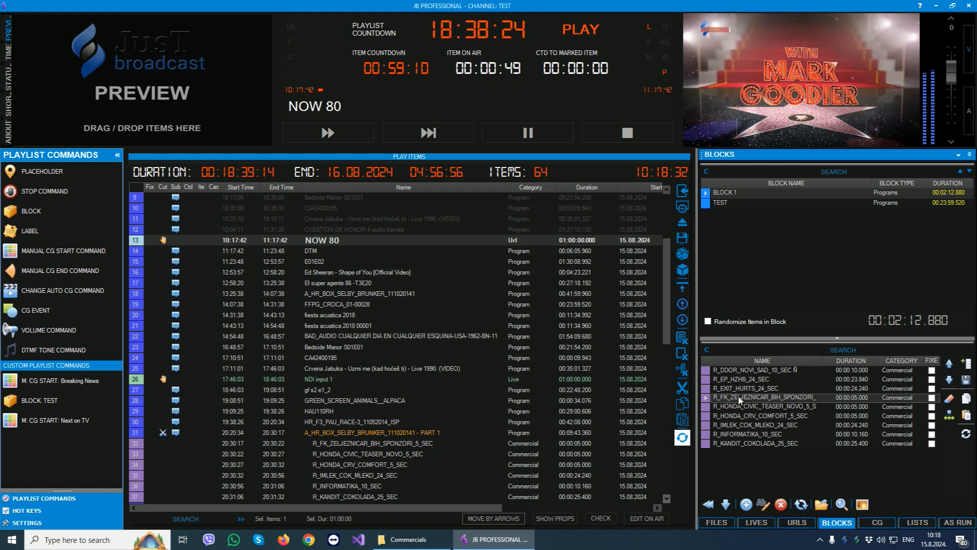
{"action": "left_click_drag", "start_coordinate": [742, 428], "coordinate": [738, 429]}
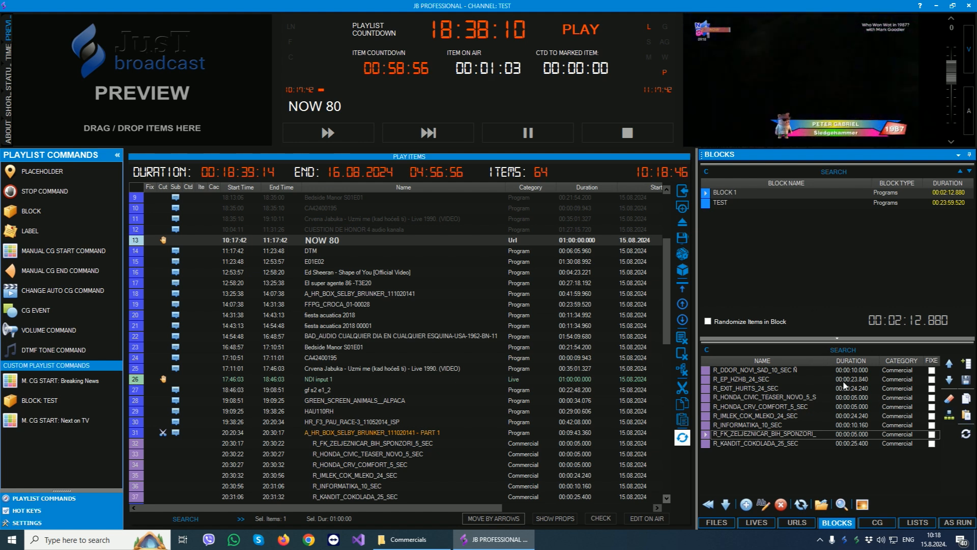
- Fix the positions of R_DDOR_NOVI_SAD_10_SEC Ñ and R_HONDA_CRV_COMFORT_5_SEC in BLOCK 1
{"action": "left_click", "coordinate": [932, 371]}
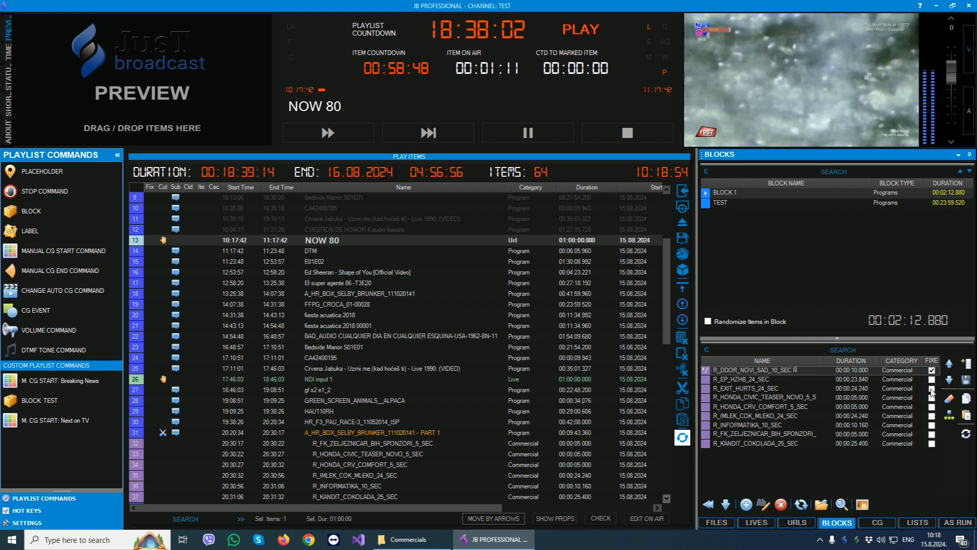
{"action": "left_click", "coordinate": [932, 408]}
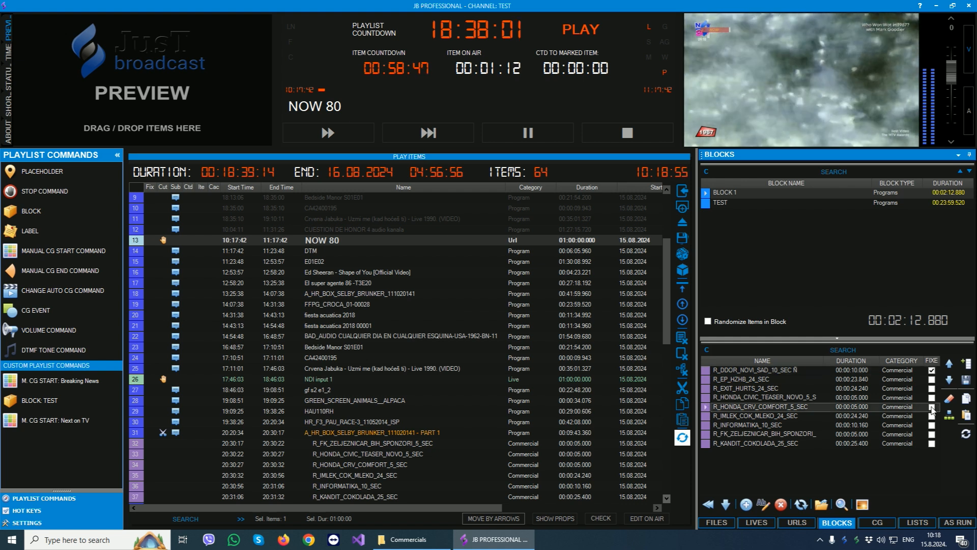
{"action": "left_click", "coordinate": [747, 371]}
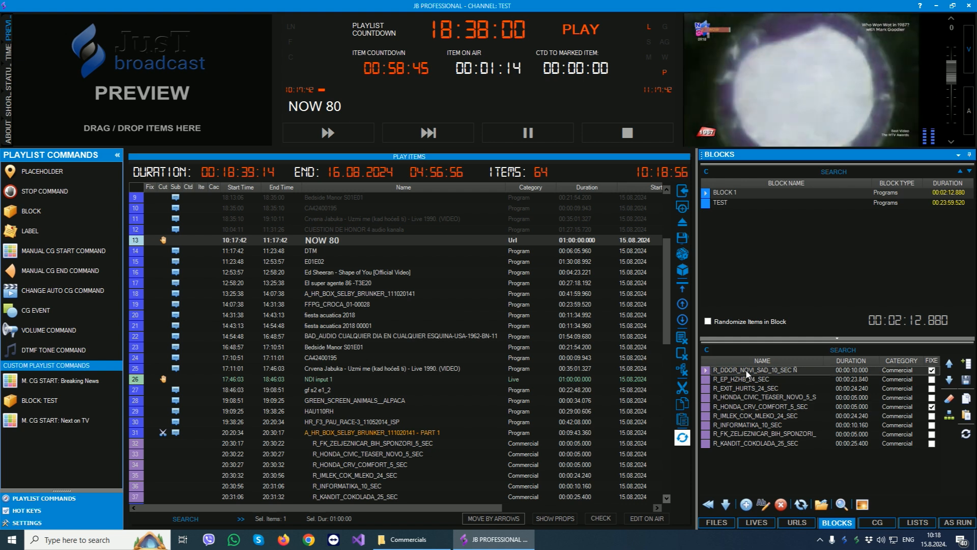
{"action": "left_click", "coordinate": [718, 322]}
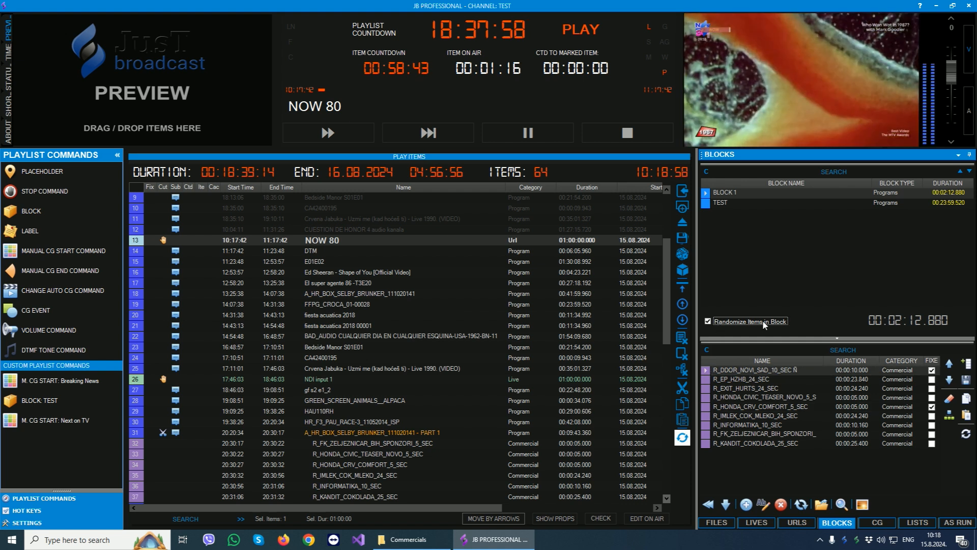
{"action": "left_click", "coordinate": [730, 371]}
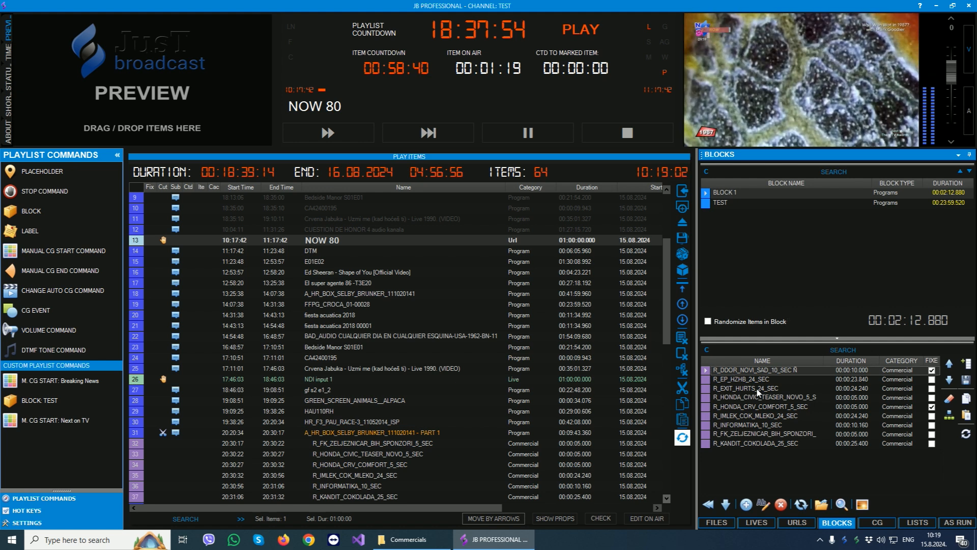
{"action": "left_click", "coordinate": [741, 407]}
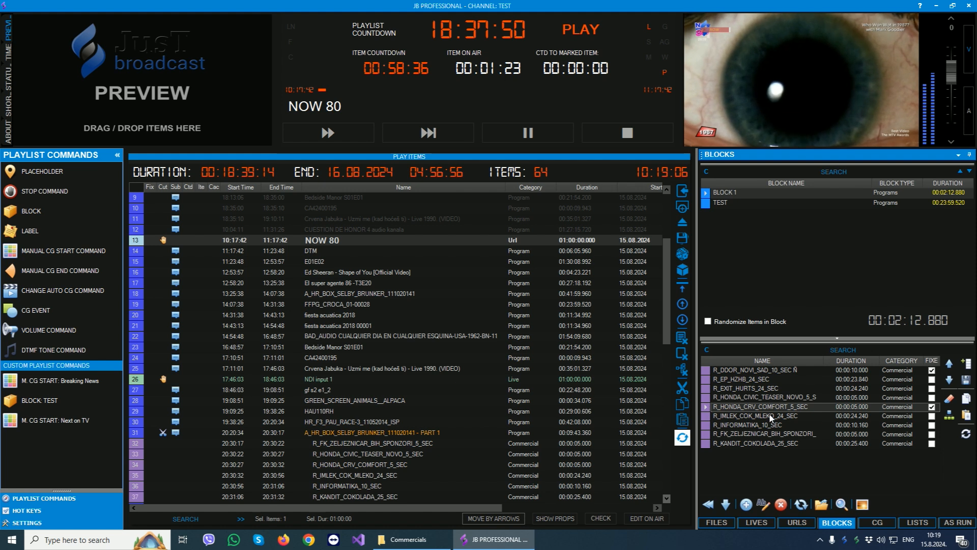
- Insert BLOCK 1 unrandomized after M_BOX_FRIDAY_NIGHT_06022015_P03 in the playlist, and delete the inserted items again
{"action": "left_click", "coordinate": [422, 337]}
{"action": "scroll", "coordinate": [421, 335], "scroll_direction": "down", "scroll_amount": 9}
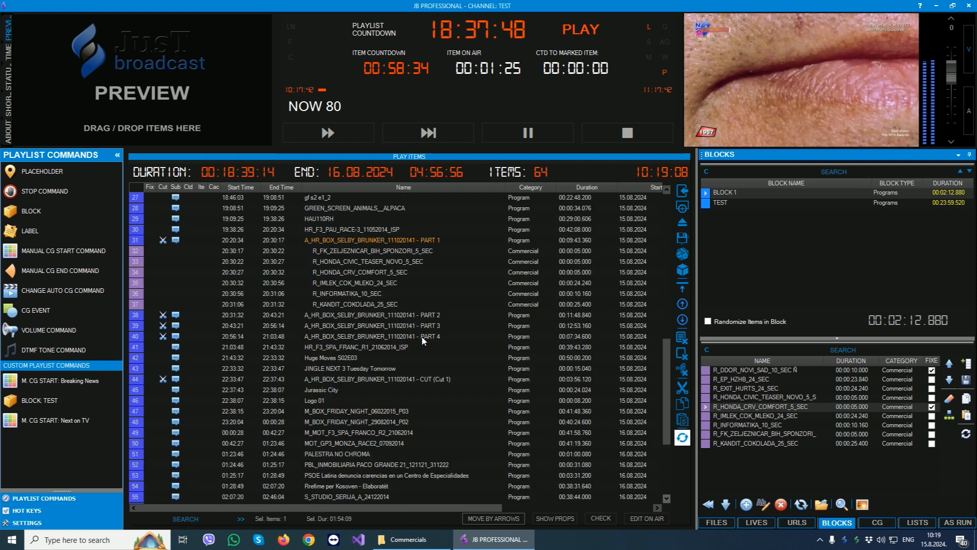
{"action": "left_click_drag", "start_coordinate": [733, 195], "coordinate": [323, 325]}
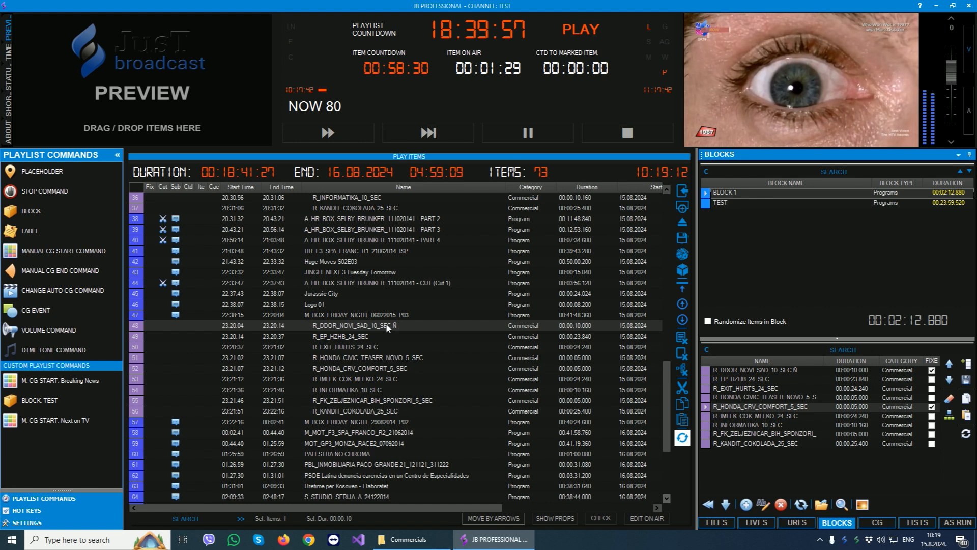
{"action": "left_click", "coordinate": [345, 409], "text": "shift"}
{"action": "key", "text": "Delete"}
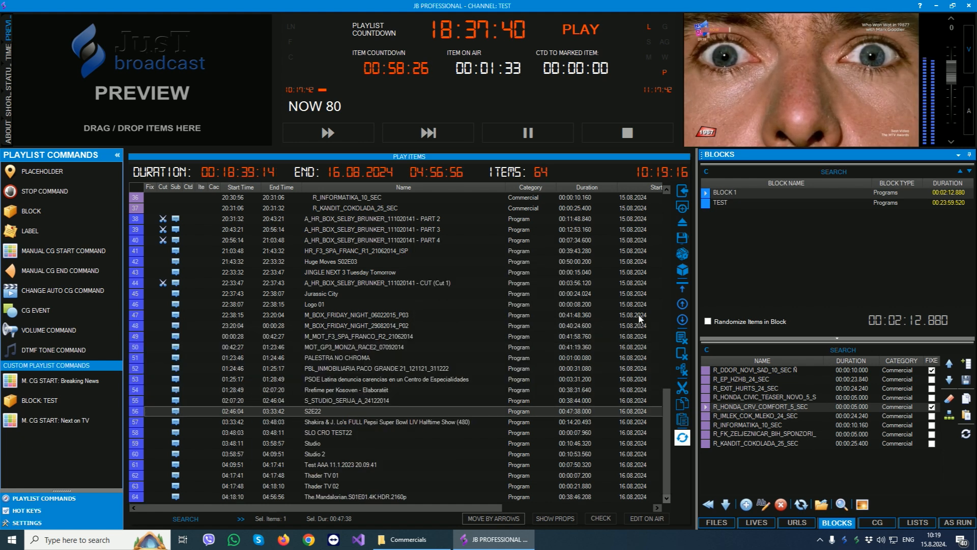
- Turn on randomizing of BLOCK 1's items and insert the block after M_BOX_FRIDAY_NIGHT_06022015_P03 in the playlist
{"action": "left_click", "coordinate": [736, 321]}
{"action": "left_click_drag", "start_coordinate": [722, 193], "coordinate": [326, 328]}
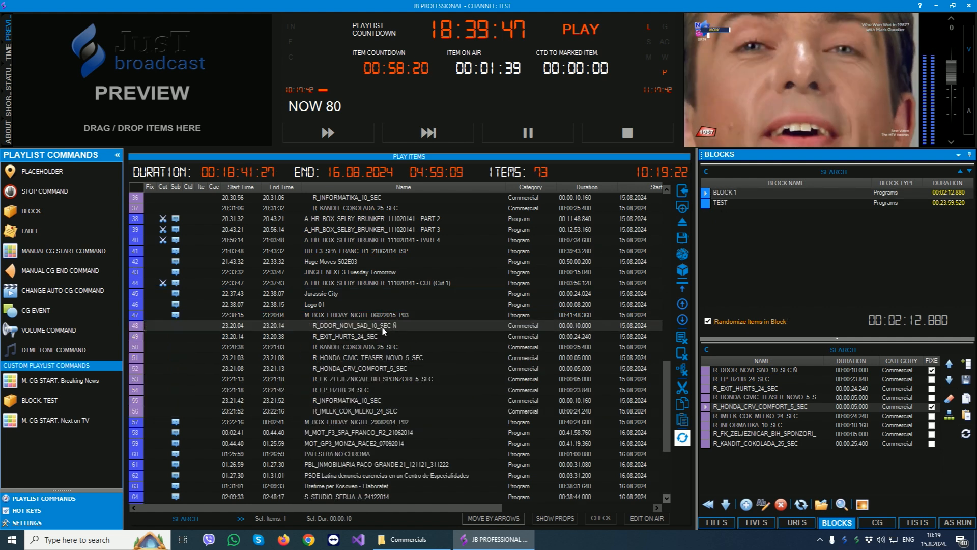
- Check the order of the randomized BLOCK 1 commercials in the playlist, item by item
{"action": "left_click", "coordinate": [367, 338]}
{"action": "left_click", "coordinate": [368, 348]}
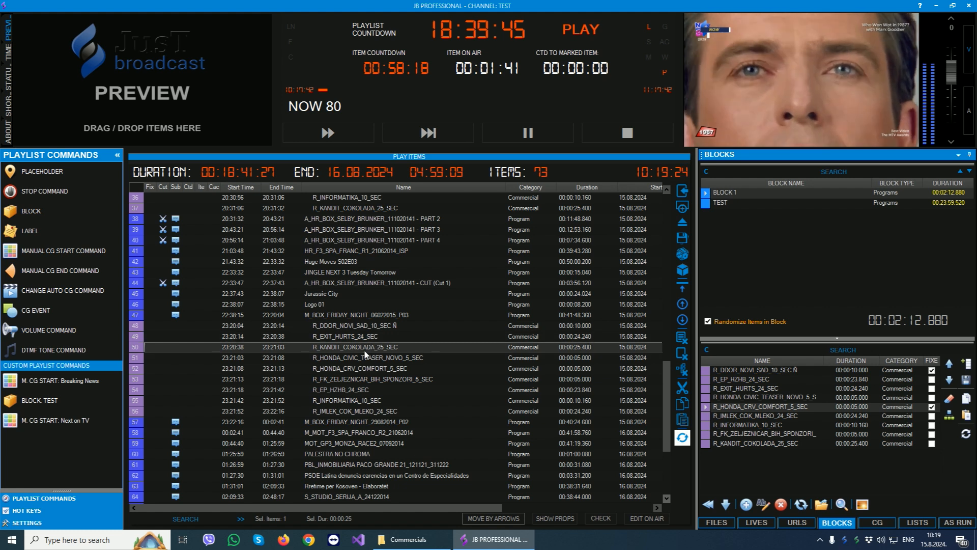
{"action": "left_click", "coordinate": [367, 358]}
{"action": "left_click", "coordinate": [366, 371]}
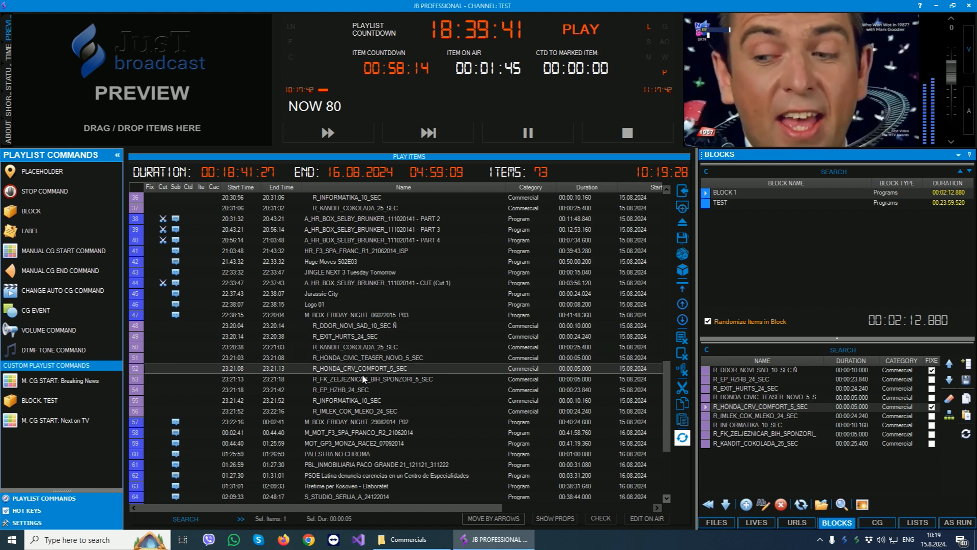
{"action": "left_click", "coordinate": [364, 380]}
{"action": "left_click", "coordinate": [356, 390]}
{"action": "left_click", "coordinate": [350, 401]}
{"action": "left_click", "coordinate": [346, 412]}
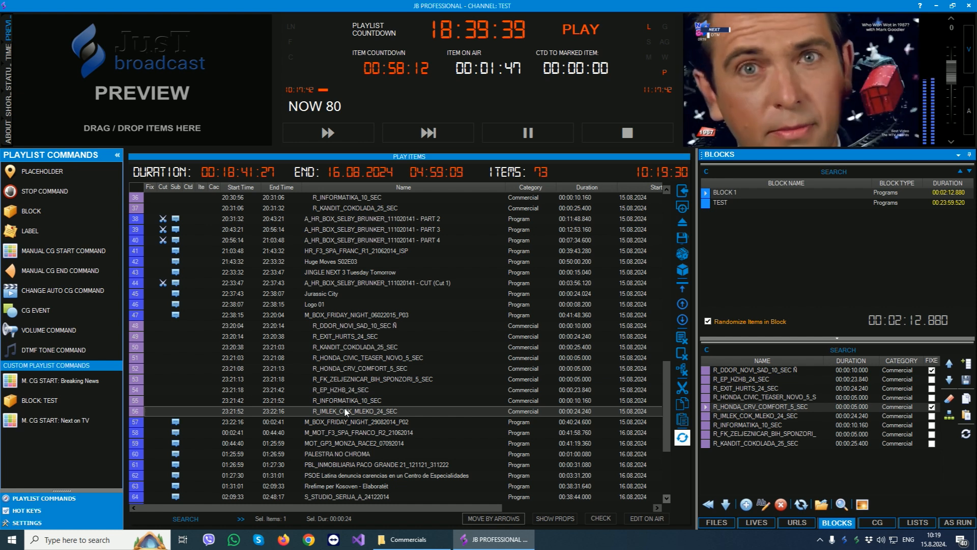
- Show the manual layer graphics, play the Breaking News, Hashtag Left Up and TEST templates on air, and clear all graphics
{"action": "left_click", "coordinate": [876, 522]}
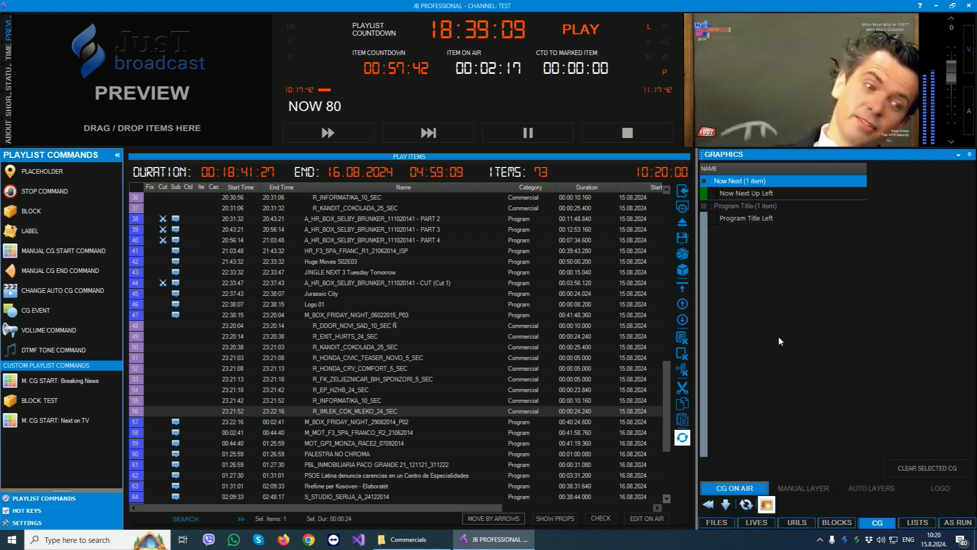
{"action": "left_click", "coordinate": [799, 487]}
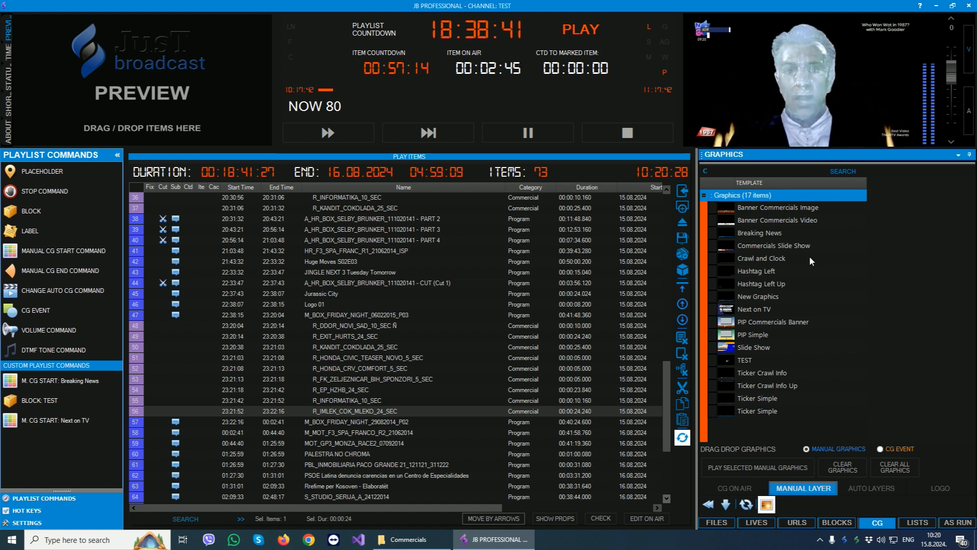
{"action": "double_click", "coordinate": [758, 236]}
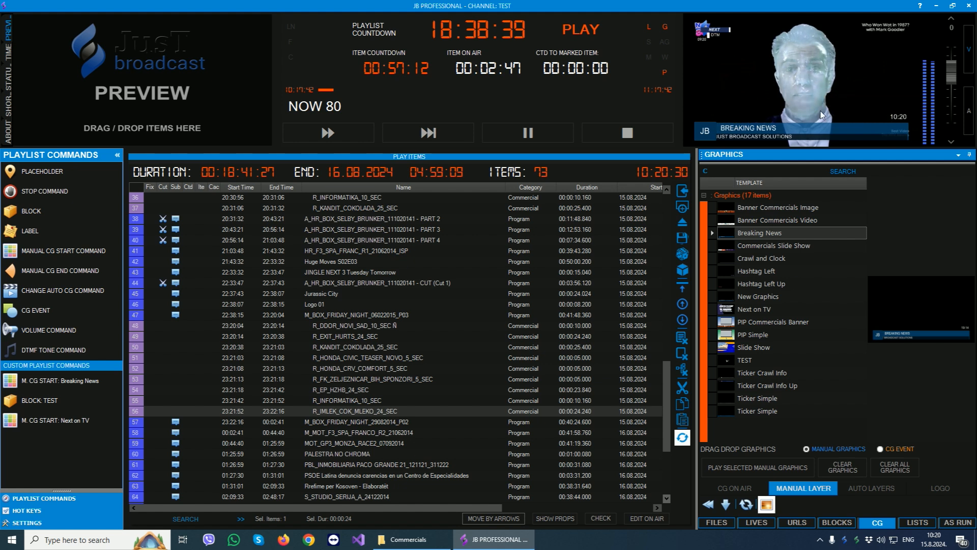
{"action": "left_click", "coordinate": [751, 283]}
{"action": "double_click", "coordinate": [752, 283]}
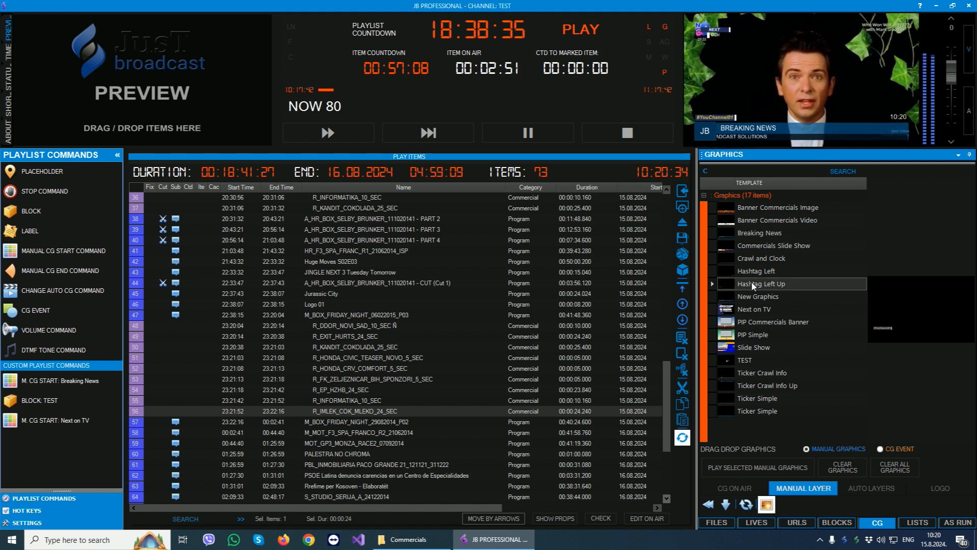
{"action": "double_click", "coordinate": [745, 361]}
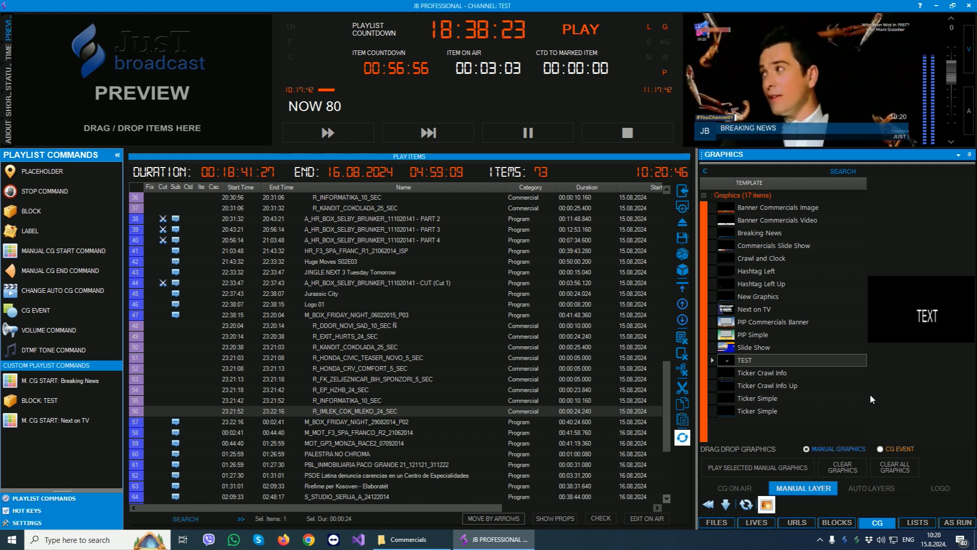
{"action": "left_click", "coordinate": [889, 466]}
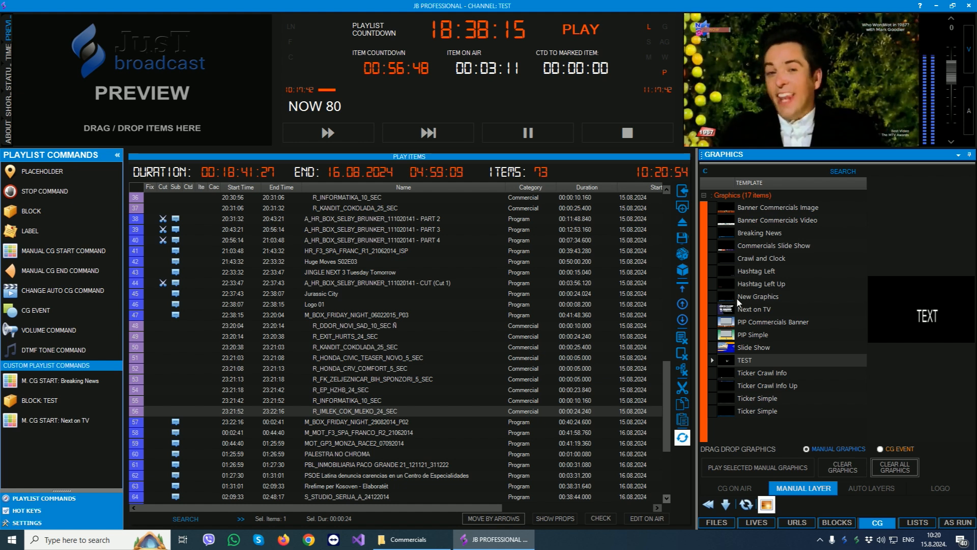
- Insert manual graphics start commands for Breaking News and Hashtag Left just before M_BOX_FRIDAY_NIGHT_06022015_P03 in the playlist
{"action": "left_click", "coordinate": [763, 234]}
{"action": "left_click_drag", "start_coordinate": [763, 235], "coordinate": [362, 321]}
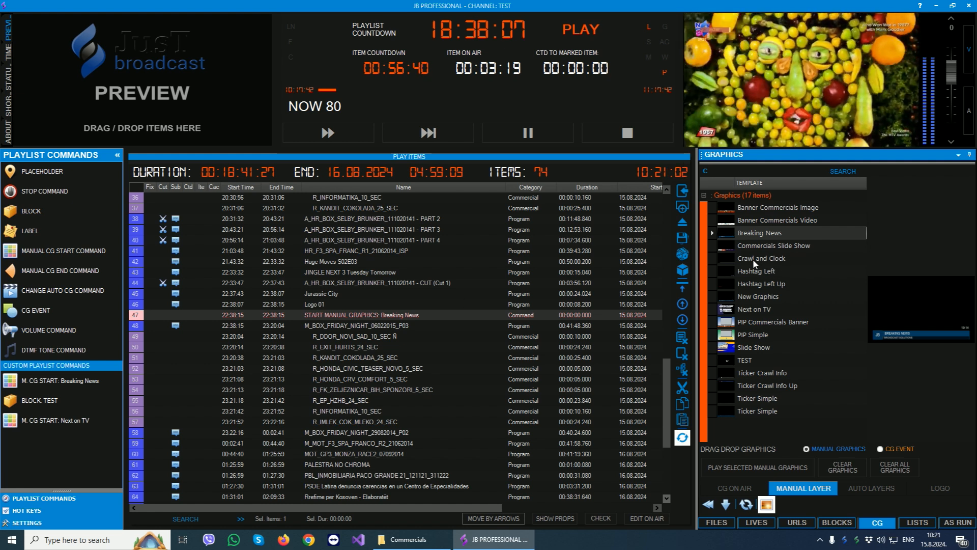
{"action": "left_click", "coordinate": [757, 273]}
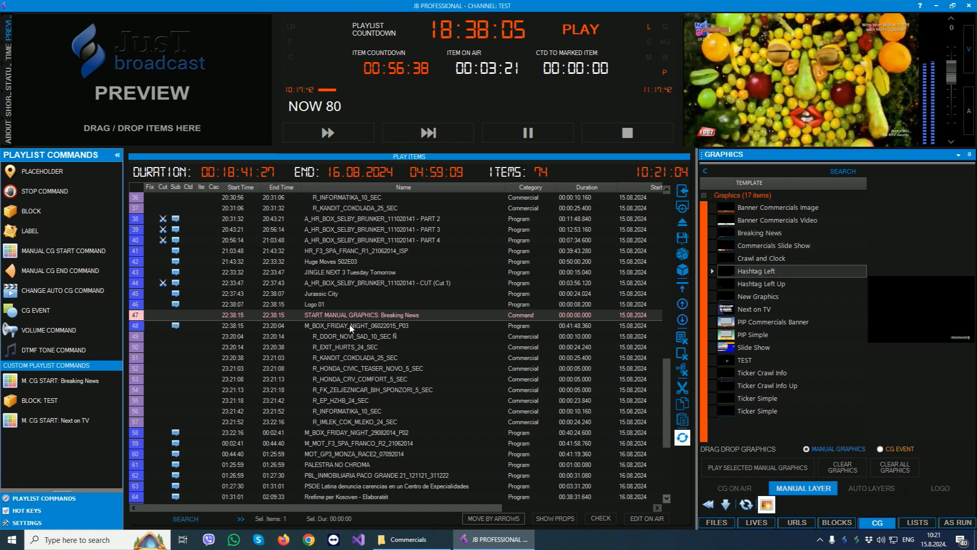
{"action": "left_click_drag", "start_coordinate": [350, 329], "coordinate": [392, 321]}
{"action": "scroll", "coordinate": [445, 324], "scroll_direction": "down", "scroll_amount": 1}
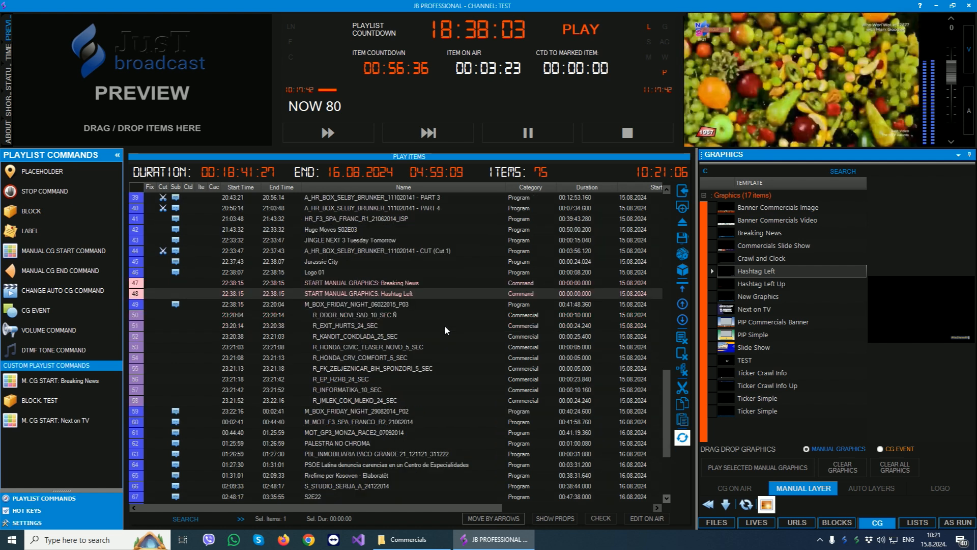
- Insert a manual CG end command that clears all manual CG just after M_BOX_FRIDAY_NIGHT_29082014_P02 in the playlist
{"action": "left_click", "coordinate": [383, 286], "text": "shift"}
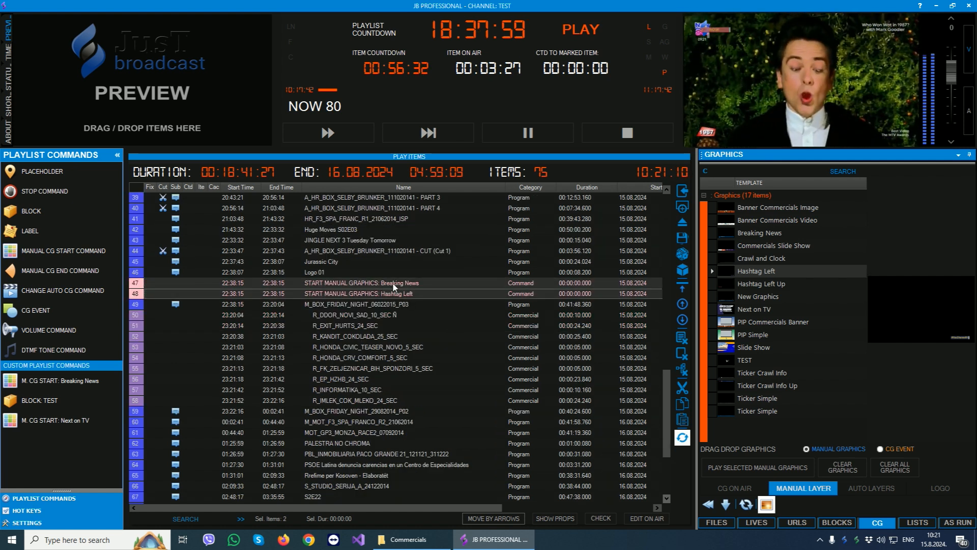
{"action": "left_click", "coordinate": [340, 305]}
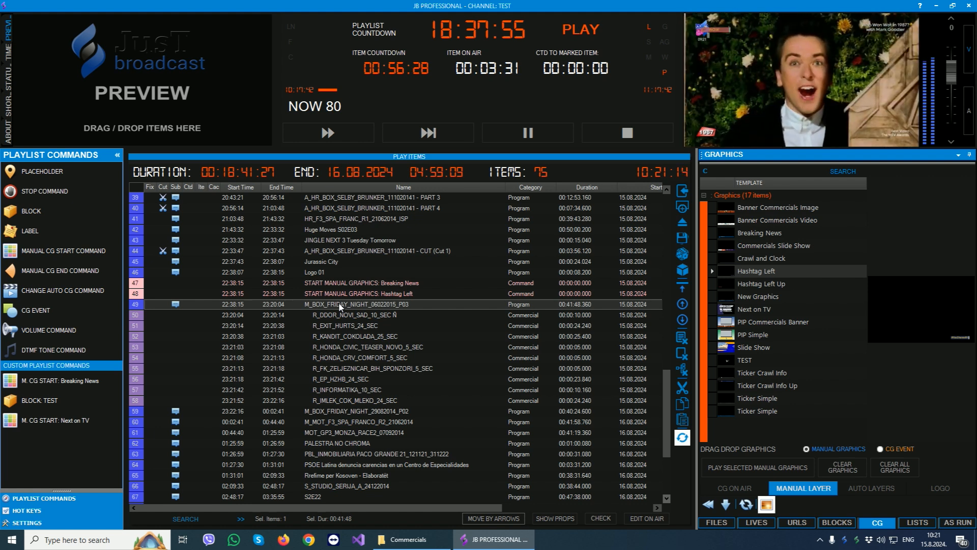
{"action": "scroll", "coordinate": [340, 306], "scroll_direction": "down", "scroll_amount": 1}
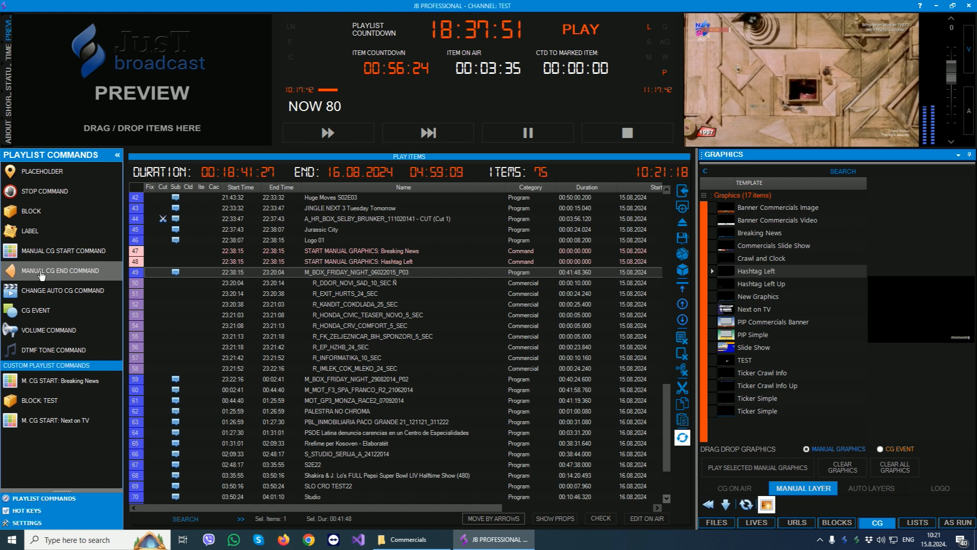
{"action": "left_click_drag", "start_coordinate": [42, 275], "coordinate": [350, 387]}
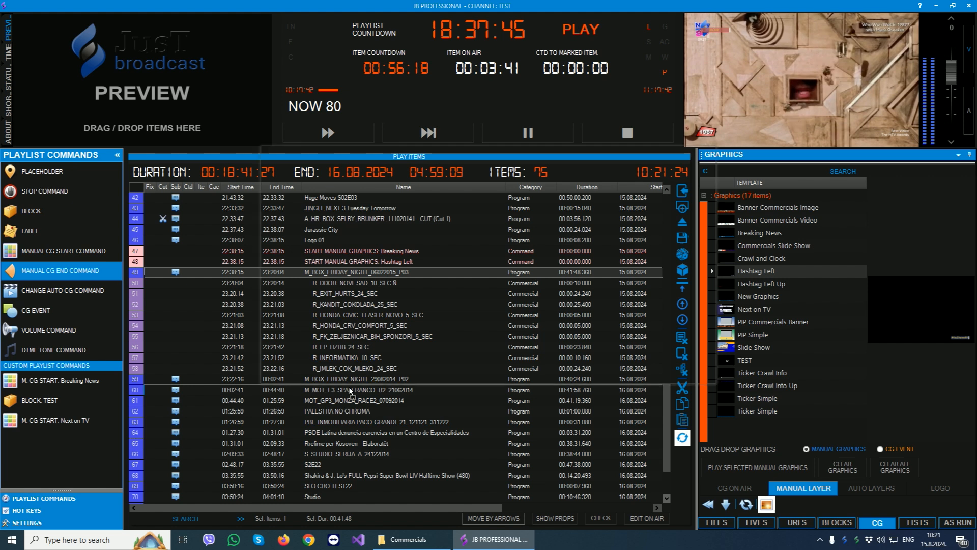
{"action": "left_click_drag", "start_coordinate": [426, 161], "coordinate": [633, 167]}
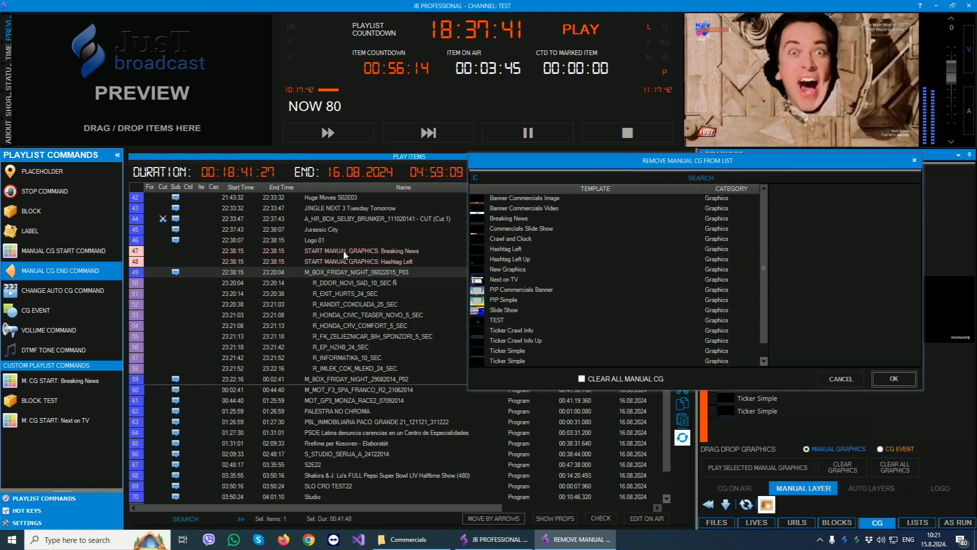
{"action": "left_click", "coordinate": [585, 378]}
{"action": "left_click", "coordinate": [893, 379]}
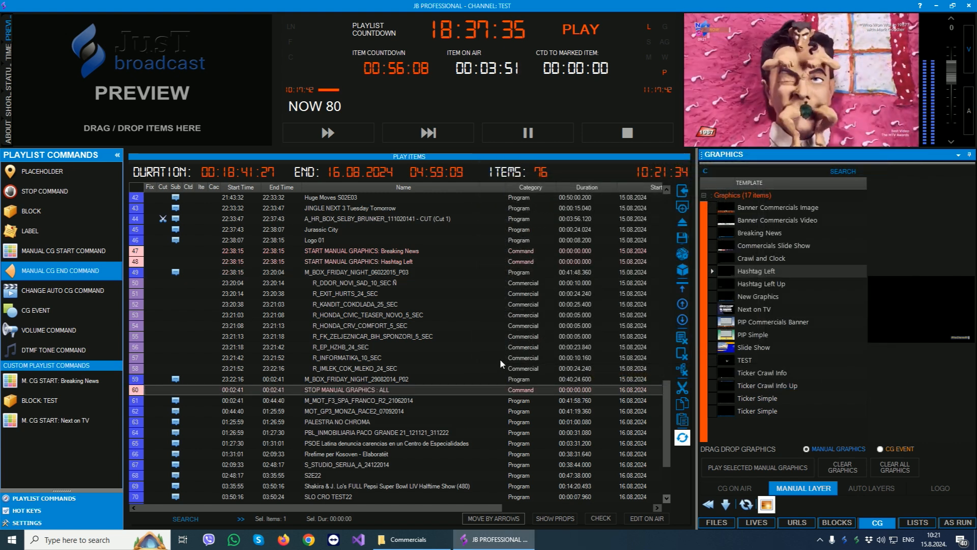
{"action": "left_click", "coordinate": [338, 275]}
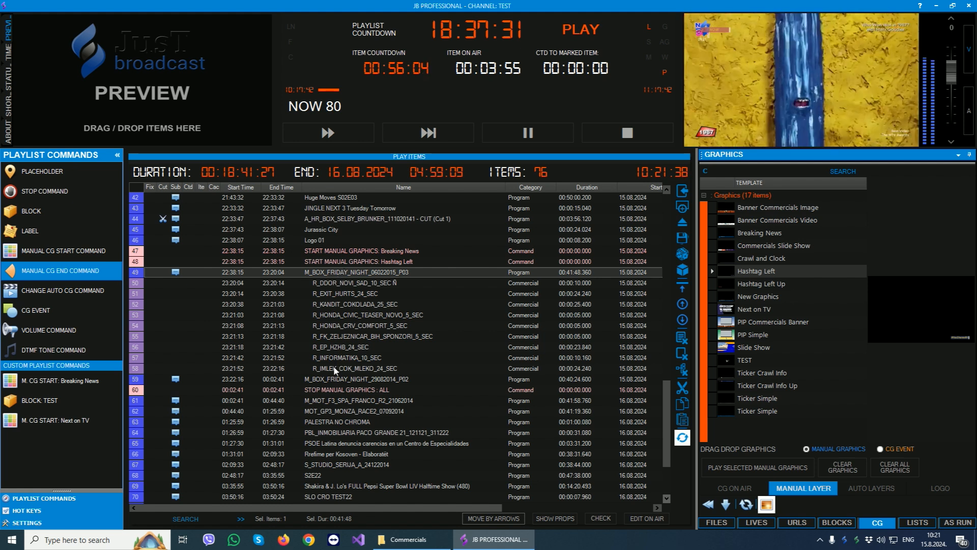
{"action": "left_click", "coordinate": [330, 381]}
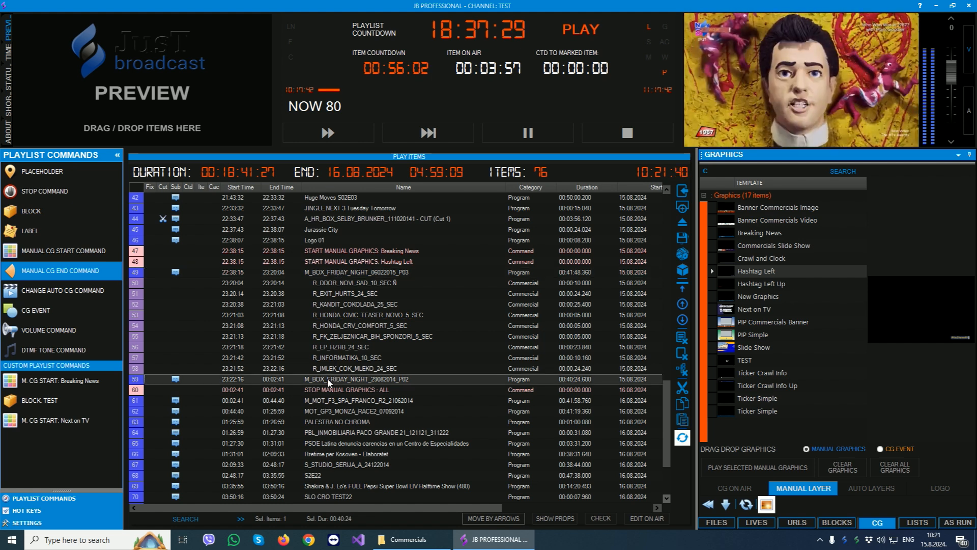
{"action": "left_click", "coordinate": [327, 392]}
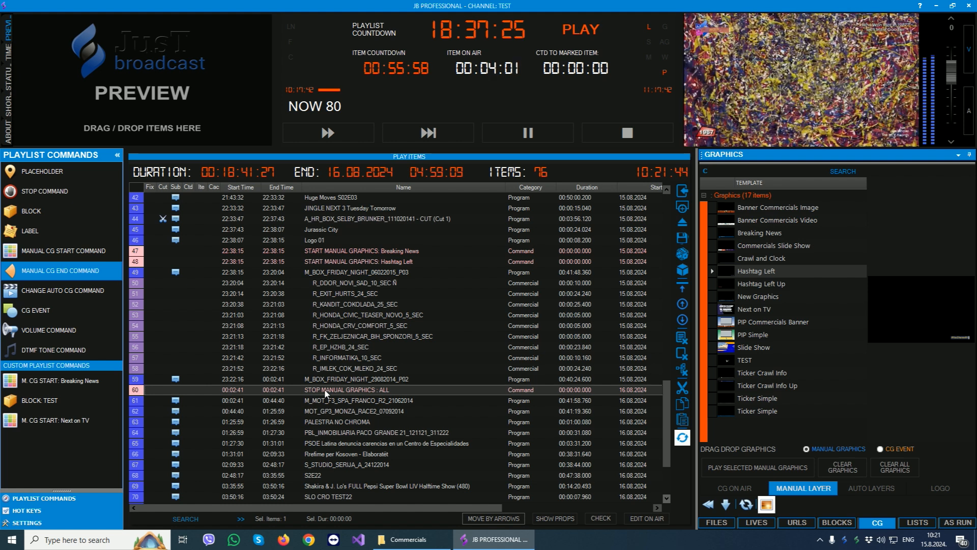
- View the auto layer graphics categories and the logo templates, hiding and showing the logo on the current on-air item
{"action": "left_click", "coordinate": [886, 488]}
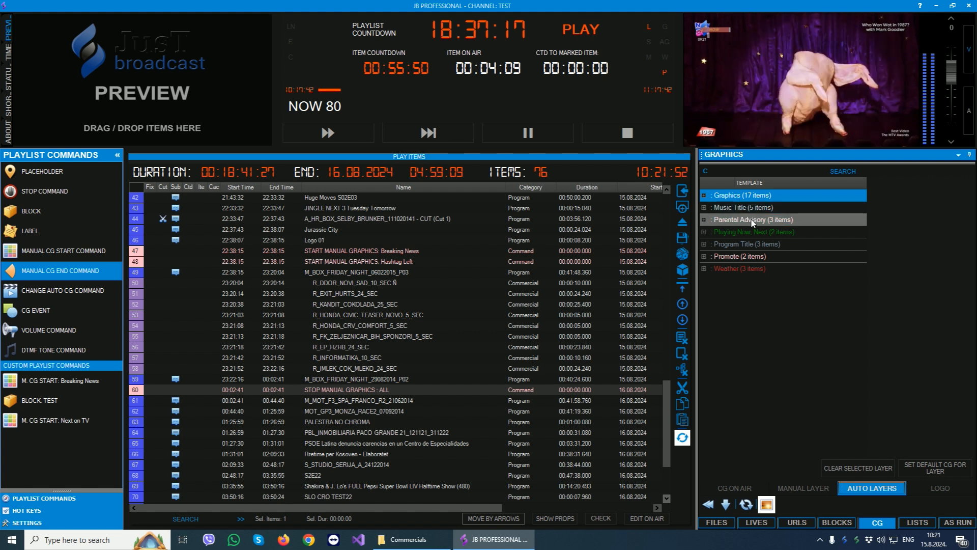
{"action": "left_click", "coordinate": [756, 234]}
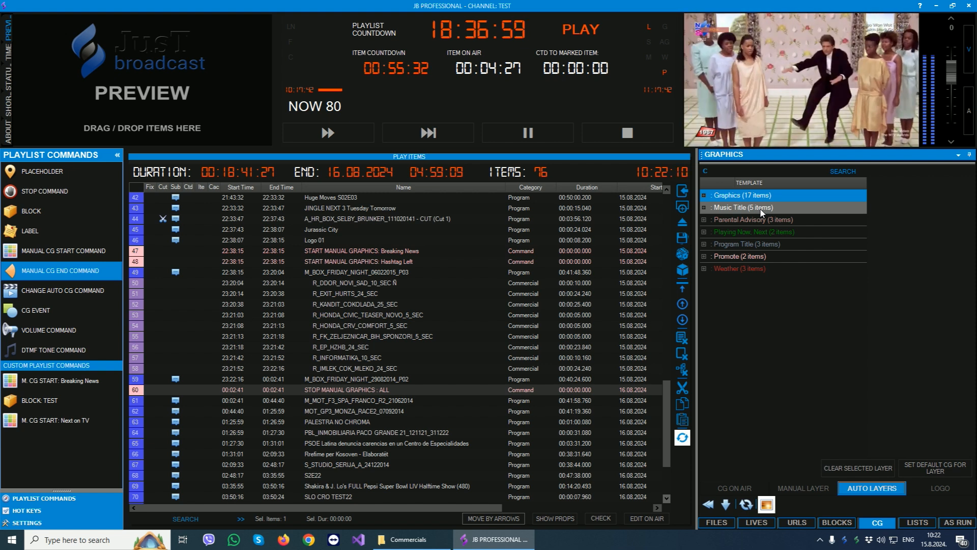
{"action": "left_click", "coordinate": [940, 487]}
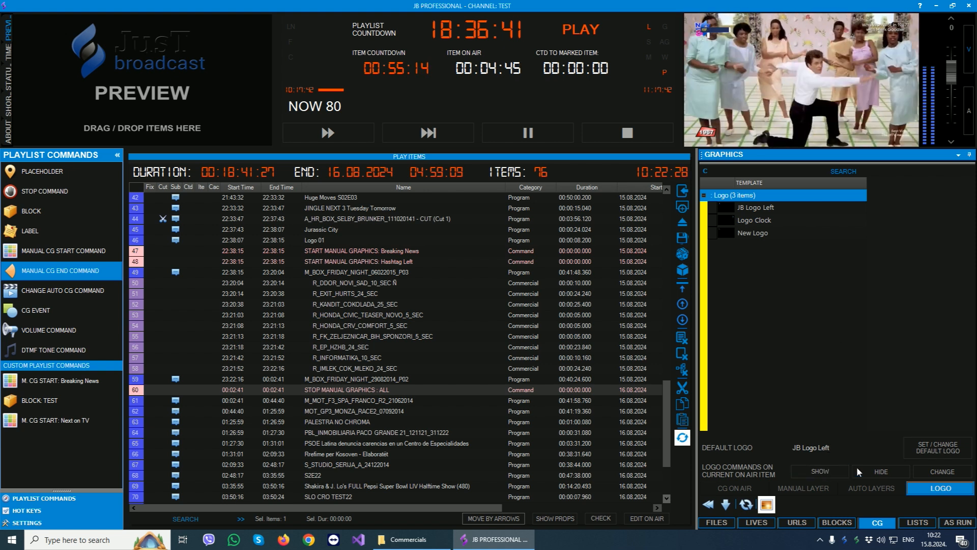
{"action": "left_click", "coordinate": [869, 468]}
{"action": "left_click", "coordinate": [825, 469]}
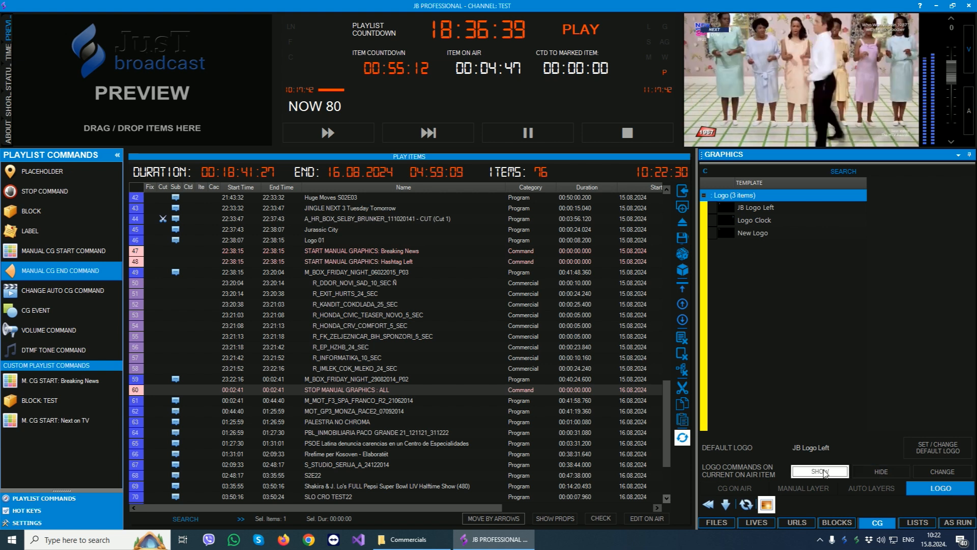
- Change the logo on the current on-air item to Logo Clock and skip playout to the next playlist item
{"action": "left_click", "coordinate": [740, 219]}
{"action": "left_click", "coordinate": [938, 472]}
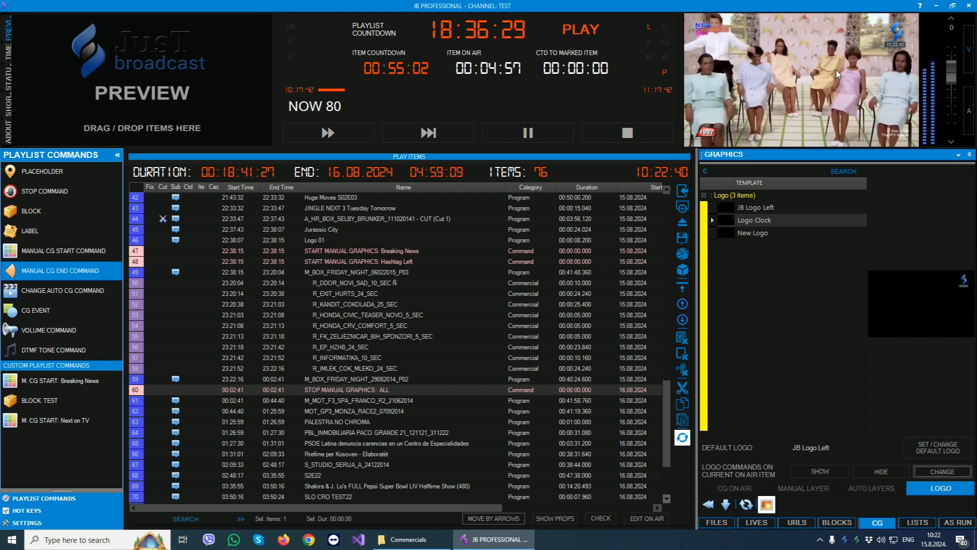
{"action": "left_click", "coordinate": [324, 133]}
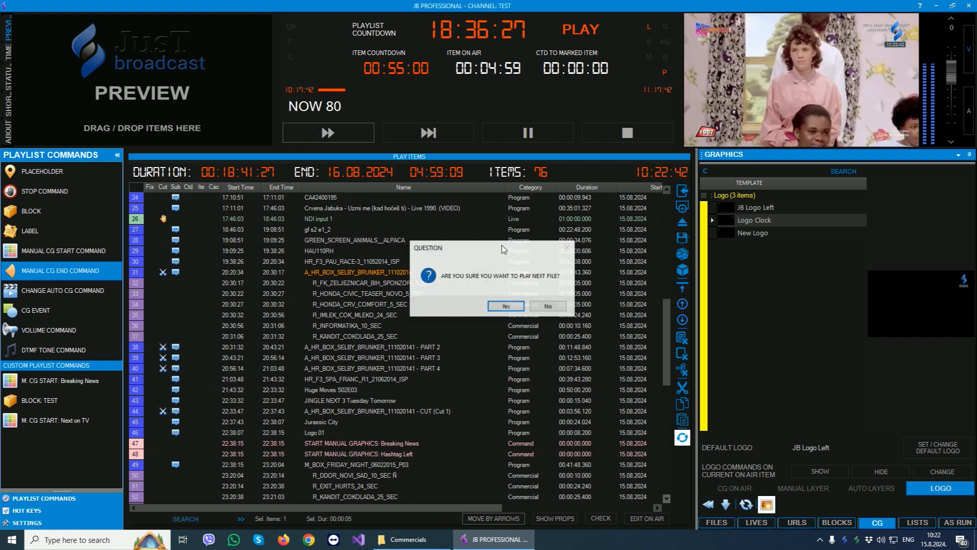
{"action": "left_click", "coordinate": [499, 306]}
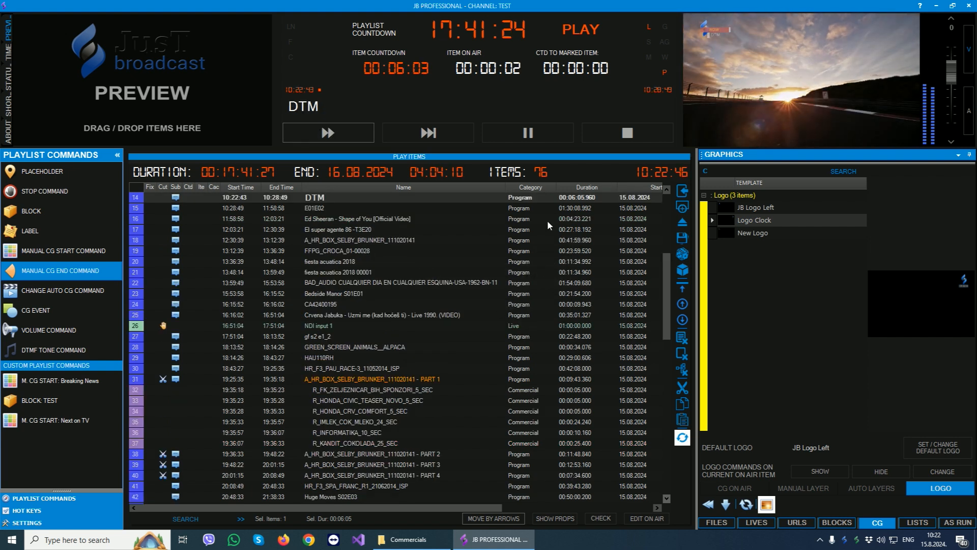
- Look at the pushed playlists and the filler lists, including the default filler playlist and its randomize option
{"action": "left_click", "coordinate": [918, 522]}
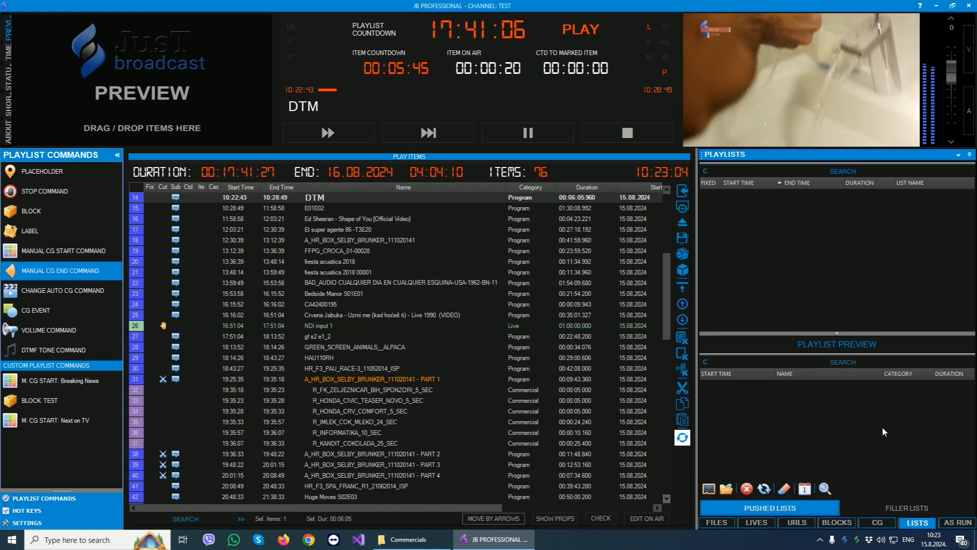
{"action": "left_click", "coordinate": [899, 506]}
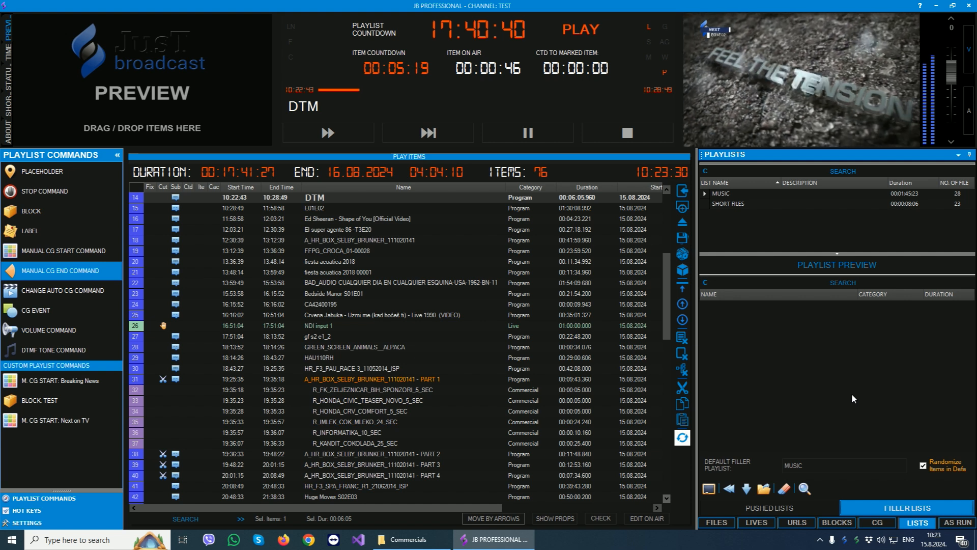
{"action": "left_click", "coordinate": [857, 468]}
{"action": "left_click", "coordinate": [863, 468]}
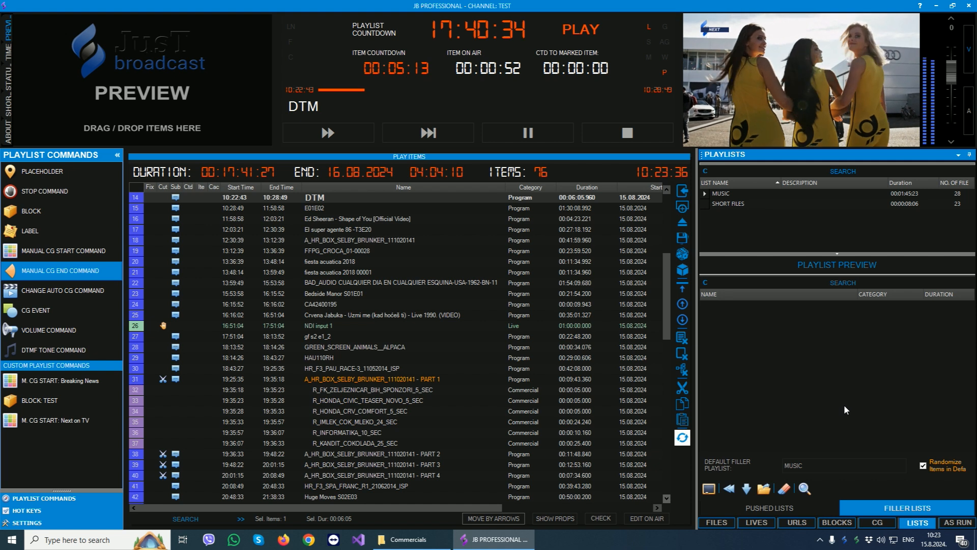
- Open the full As Run log, restrict it to files, lives and URLs, and look at its name filter
{"action": "left_click", "coordinate": [958, 523]}
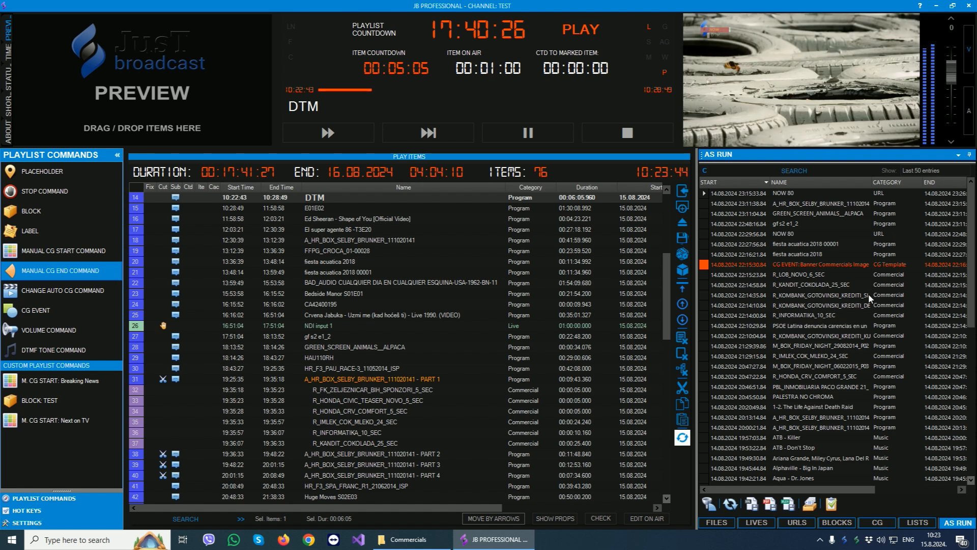
{"action": "left_click", "coordinate": [830, 502]}
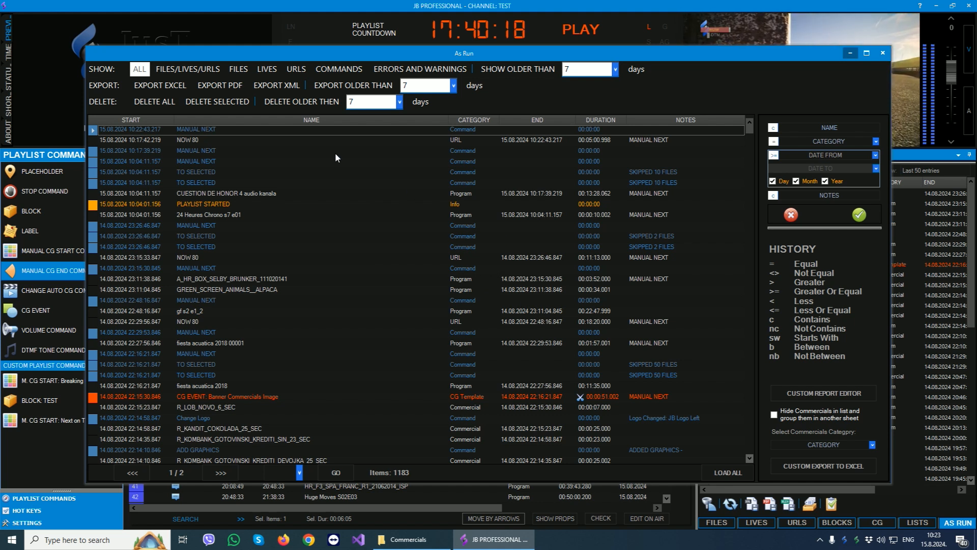
{"action": "left_click", "coordinate": [192, 72]}
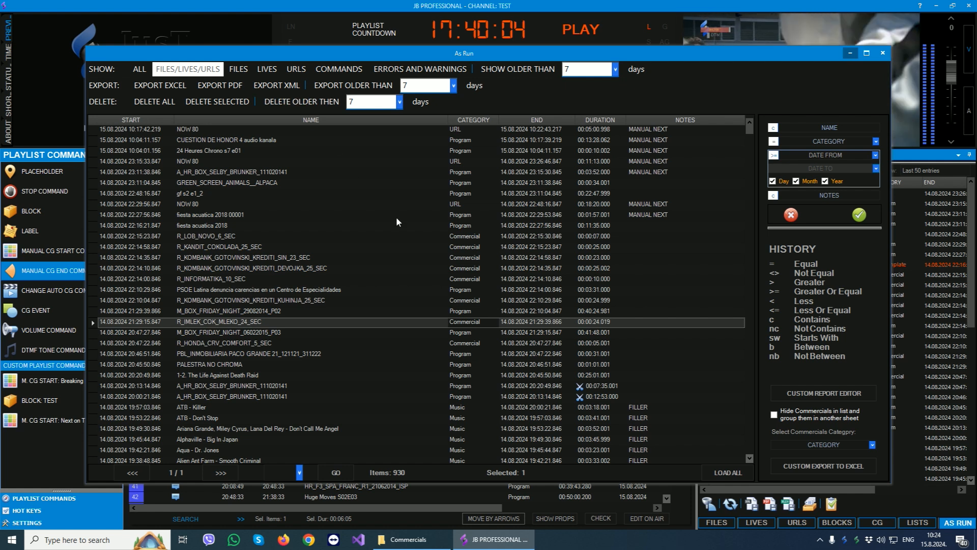
{"action": "left_click", "coordinate": [814, 128]}
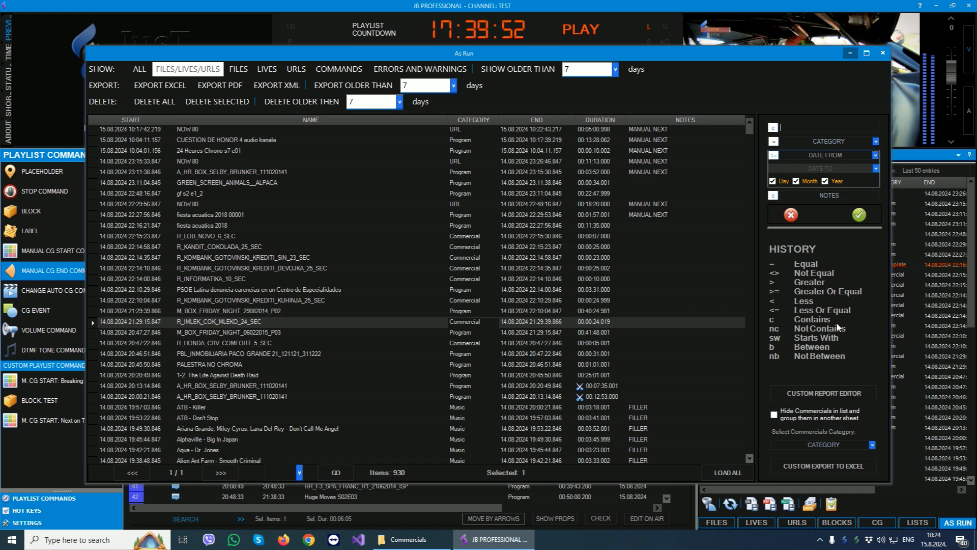
- Look through the columns available in the custom as-run report editor, and close the editor and the As Run log
{"action": "left_click", "coordinate": [824, 394]}
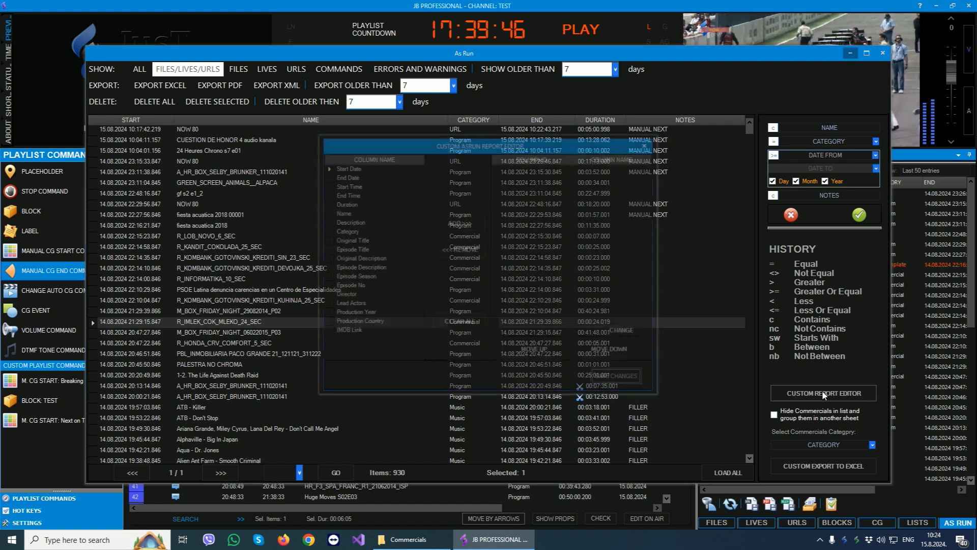
{"action": "left_click", "coordinate": [350, 224]}
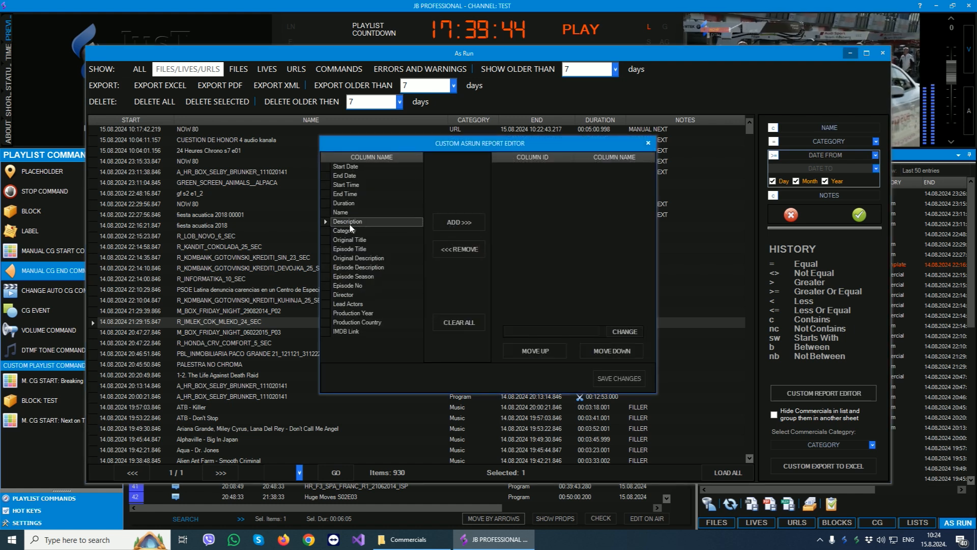
{"action": "left_click", "coordinate": [348, 278]}
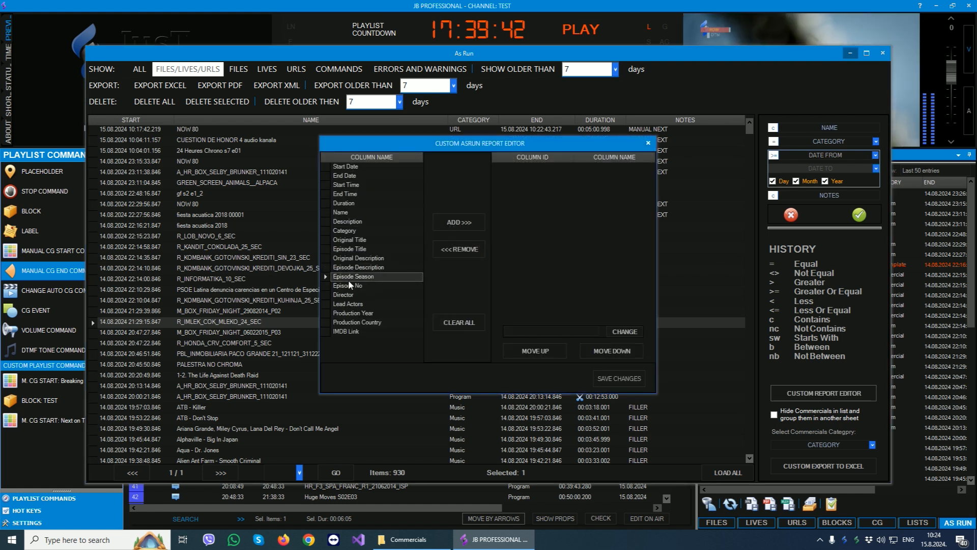
{"action": "left_click", "coordinate": [648, 144]}
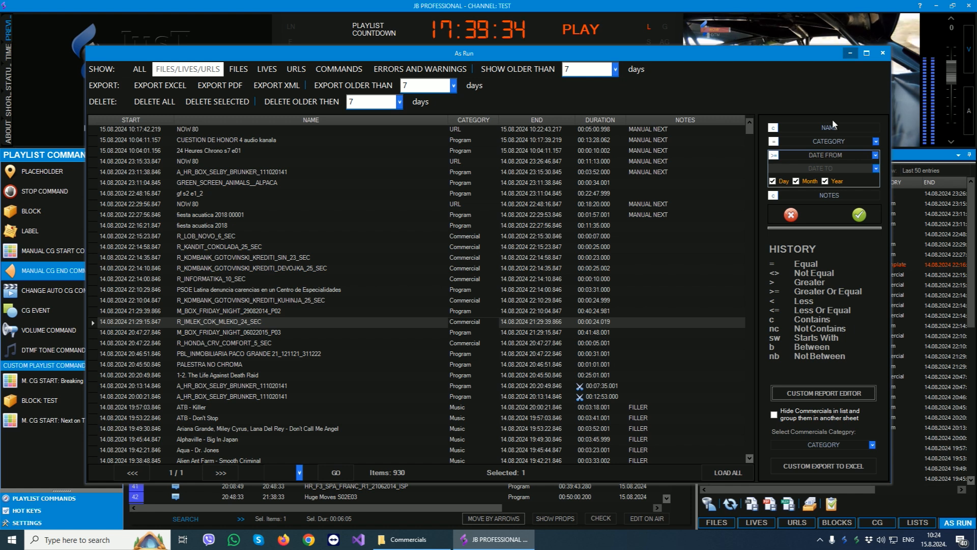
{"action": "left_click", "coordinate": [883, 53]}
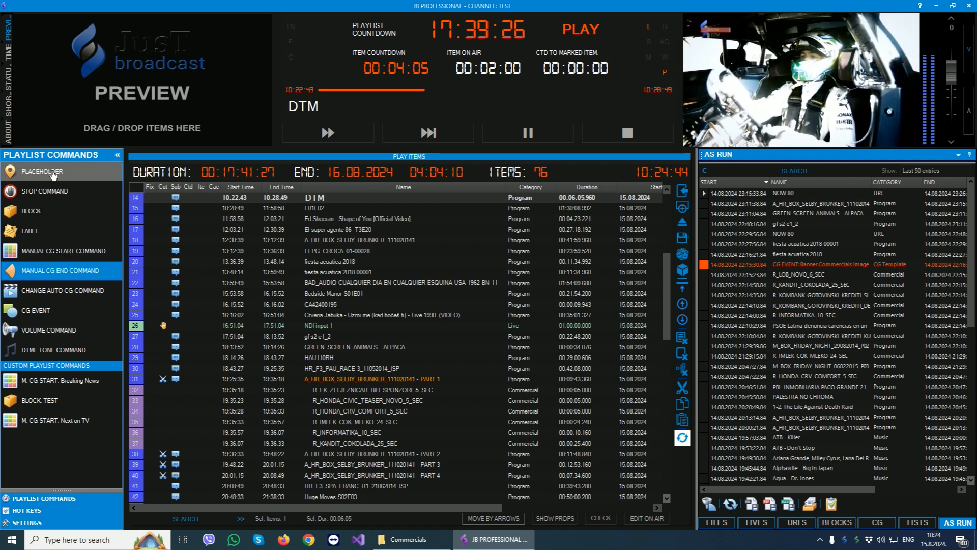
- Insert a one-hour placeholder just after FFPG_CROCA_01-00028 in the playlist
{"action": "left_click_drag", "start_coordinate": [53, 175], "coordinate": [333, 263]}
{"action": "left_click", "coordinate": [542, 297]}
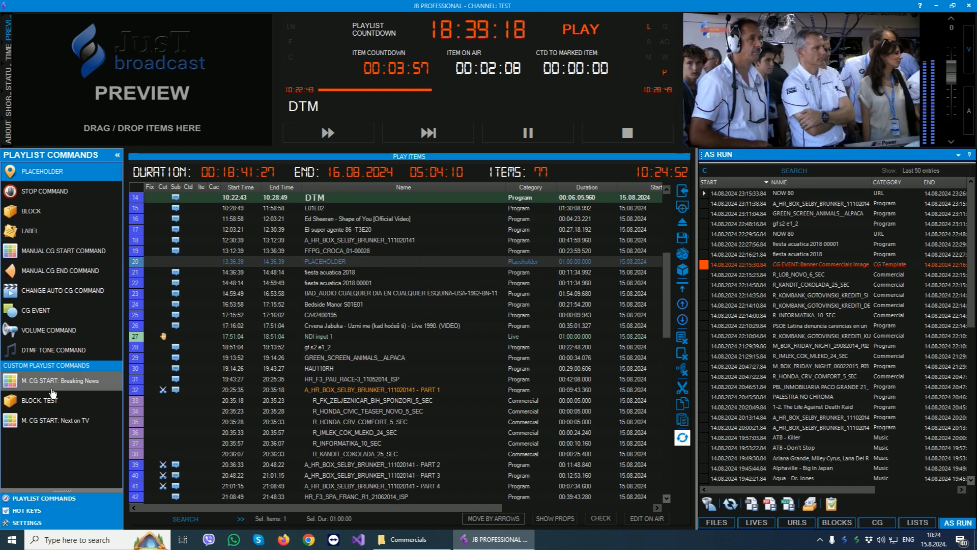
- Use the hot keys to hide the logo and show the Weather Full graphic on air, and return to the playlist commands
{"action": "left_click", "coordinate": [34, 511]}
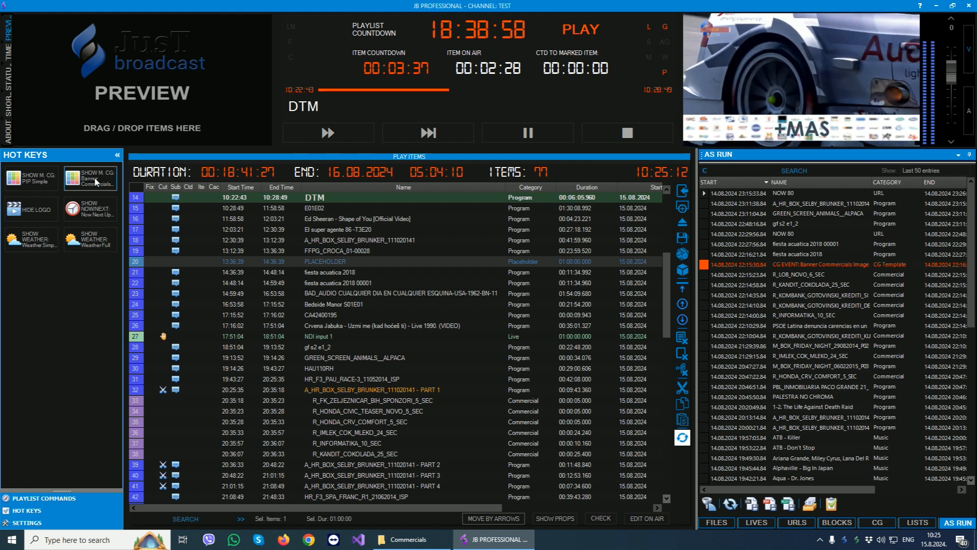
{"action": "left_click", "coordinate": [29, 212]}
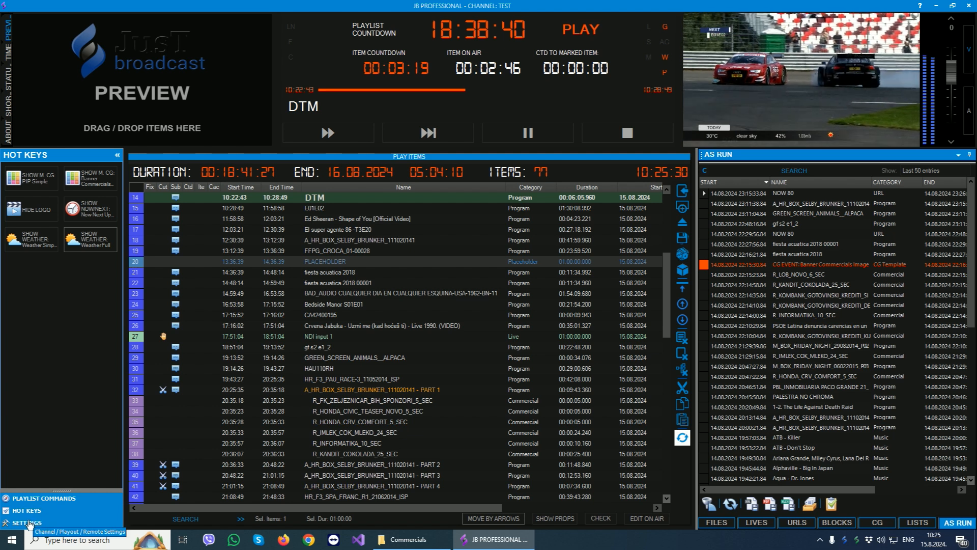
{"action": "left_click", "coordinate": [43, 499]}
- Review the already played items at the start of the playlist and hide the played lines through the playout settings
{"action": "scroll", "coordinate": [410, 325], "scroll_direction": "down", "scroll_amount": 7}
{"action": "scroll", "coordinate": [412, 329], "scroll_direction": "up", "scroll_amount": 9}
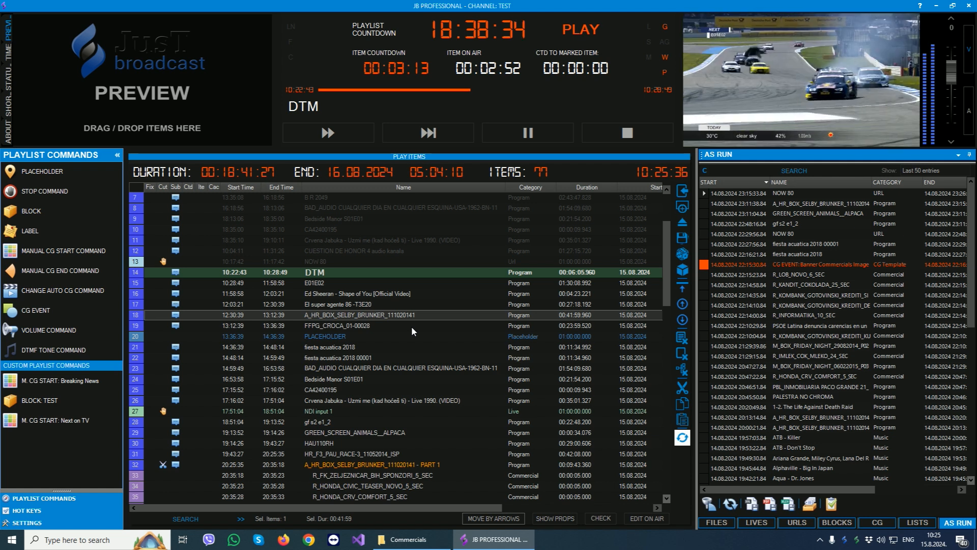
{"action": "scroll", "coordinate": [412, 331], "scroll_direction": "up", "scroll_amount": 2}
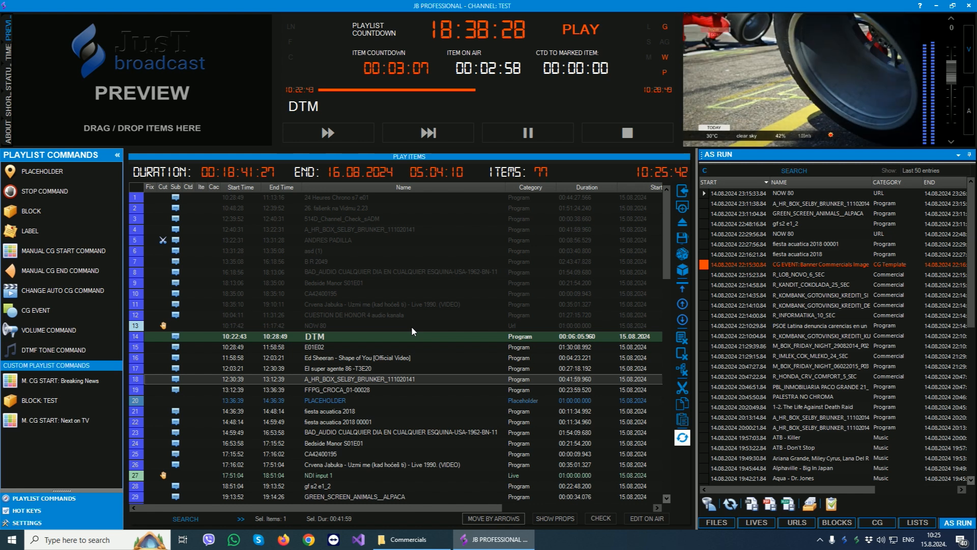
{"action": "left_click", "coordinate": [325, 280]}
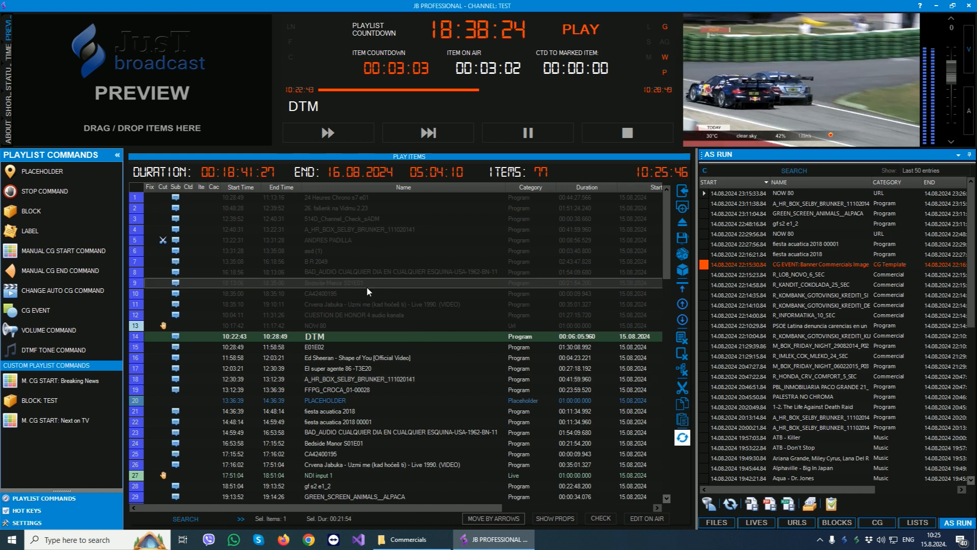
{"action": "double_click", "coordinate": [374, 272]}
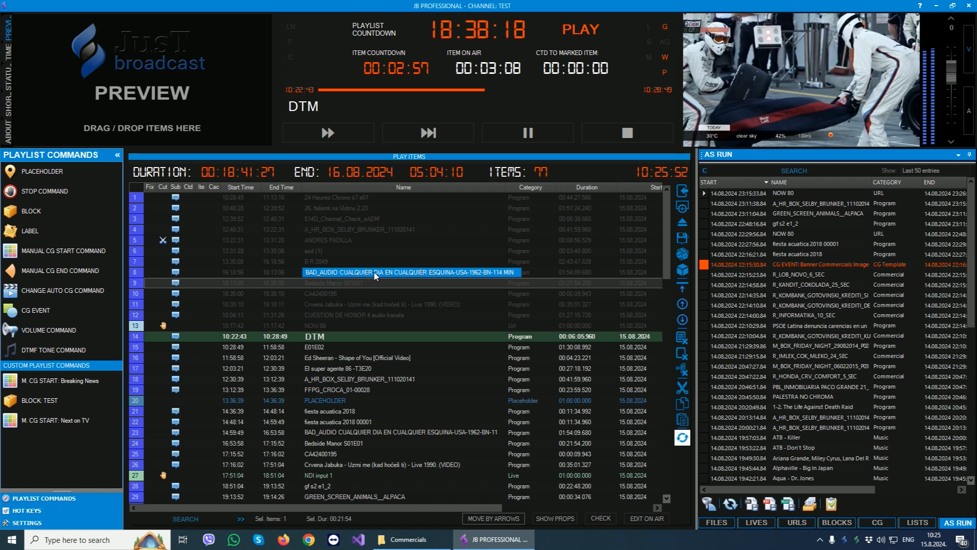
{"action": "left_click", "coordinate": [27, 523]}
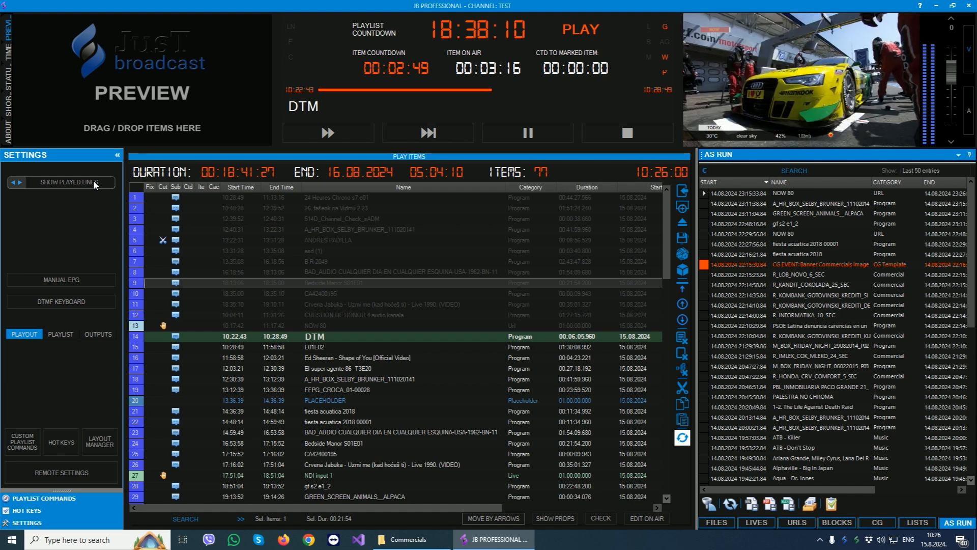
{"action": "left_click", "coordinate": [433, 262]}
{"action": "scroll", "coordinate": [436, 275], "scroll_direction": "down", "scroll_amount": 5}
{"action": "scroll", "coordinate": [442, 293], "scroll_direction": "up", "scroll_amount": 5}
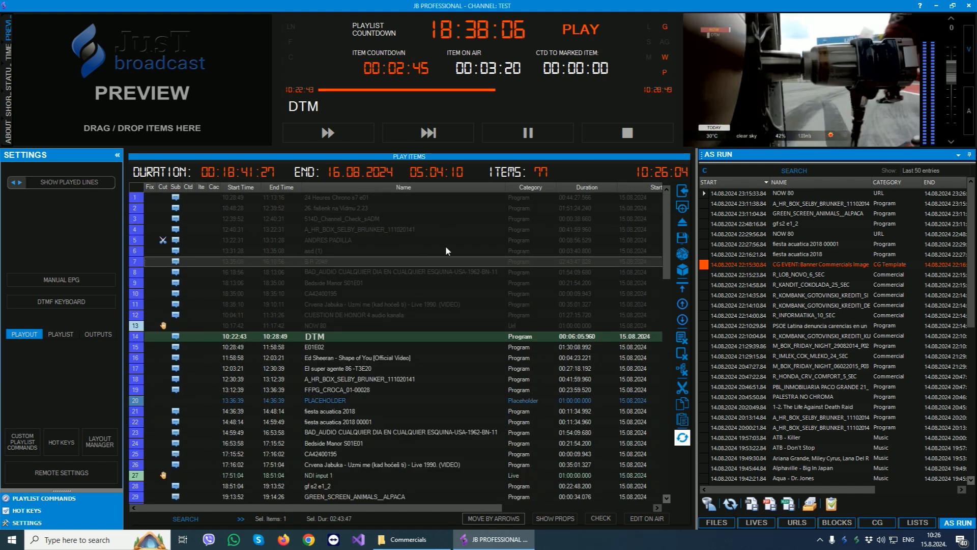
{"action": "left_click", "coordinate": [86, 182]}
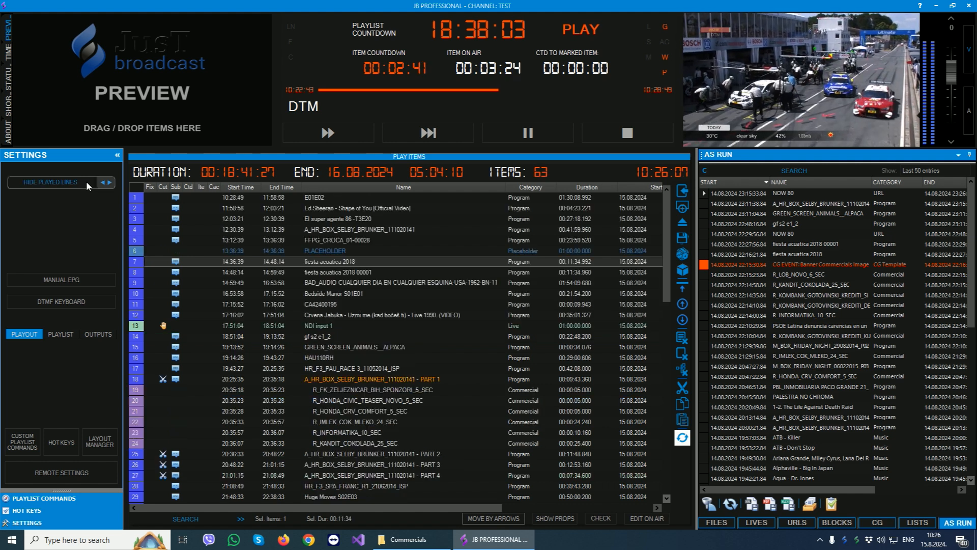
- Look over the upcoming playlist items and return to the playlist commands
{"action": "left_click", "coordinate": [342, 313]}
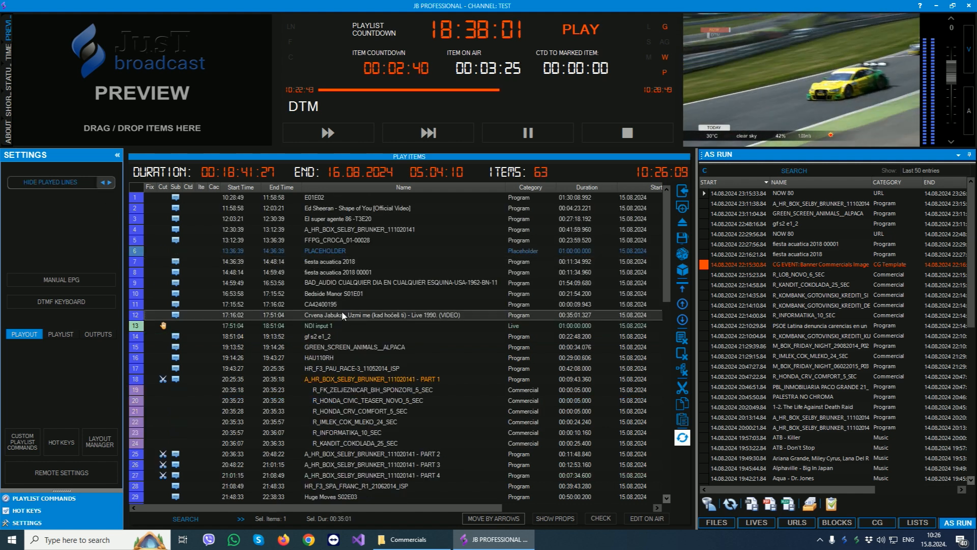
{"action": "left_click", "coordinate": [334, 199]}
{"action": "scroll", "coordinate": [418, 326], "scroll_direction": "down", "scroll_amount": 3}
{"action": "scroll", "coordinate": [428, 340], "scroll_direction": "up", "scroll_amount": 3}
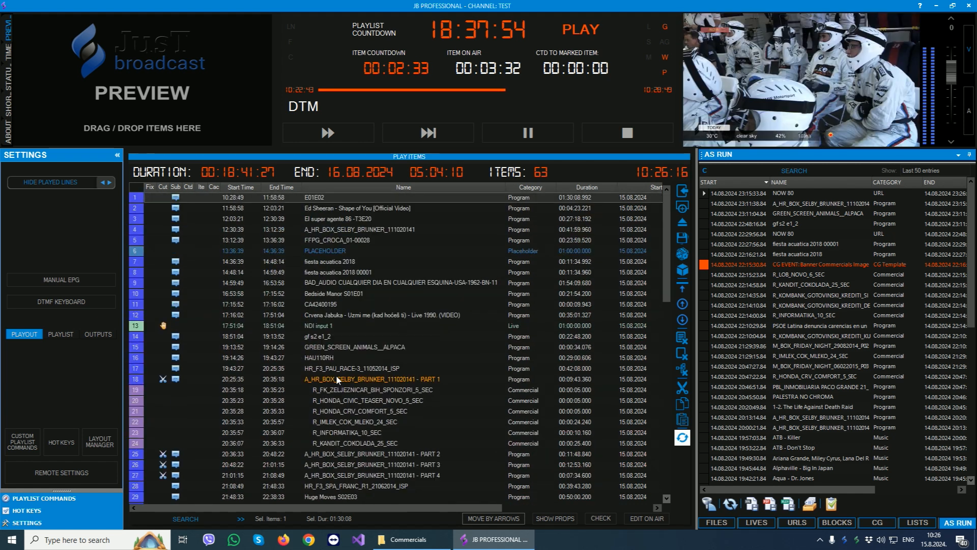
{"action": "left_click", "coordinate": [43, 498]}
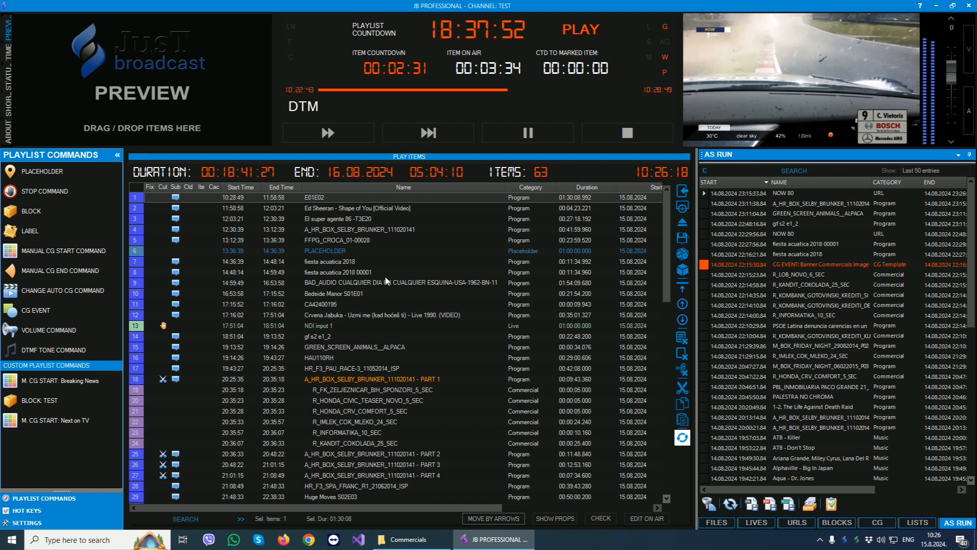
{"action": "left_click", "coordinate": [412, 275]}
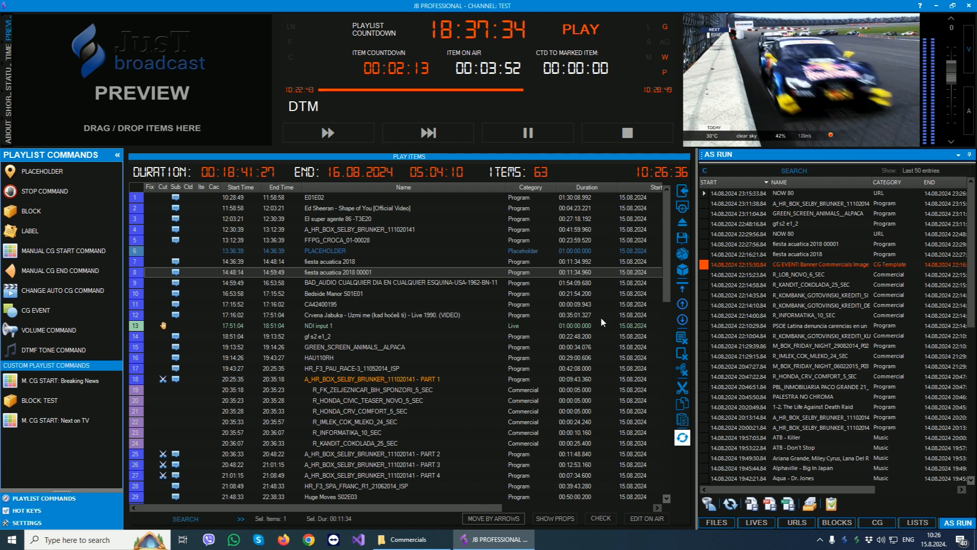
- Insert the R_EP_HZHB_24_SEC commercial from the MEDIA files into the playlist, just before Bedside Manor S01E01
{"action": "left_click", "coordinate": [718, 523]}
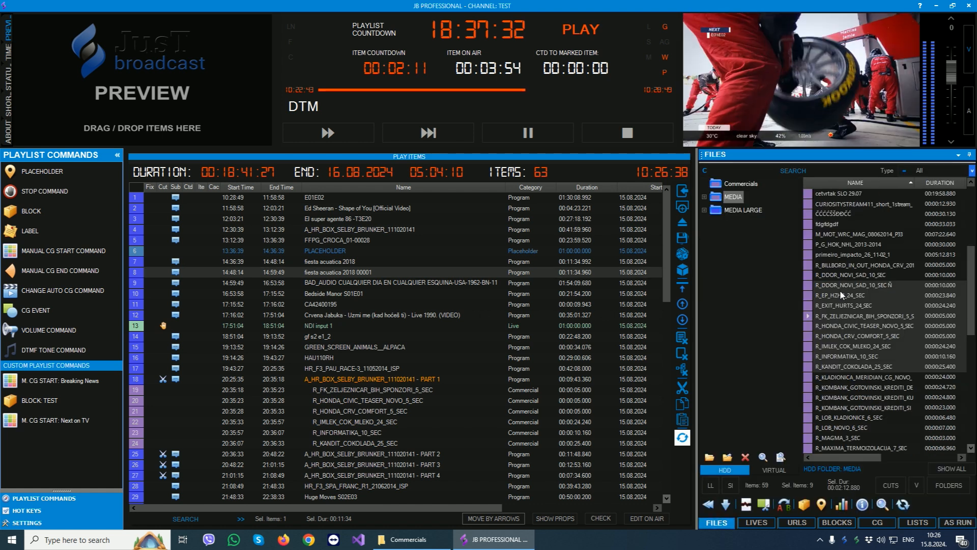
{"action": "left_click_drag", "start_coordinate": [850, 295], "coordinate": [344, 289]}
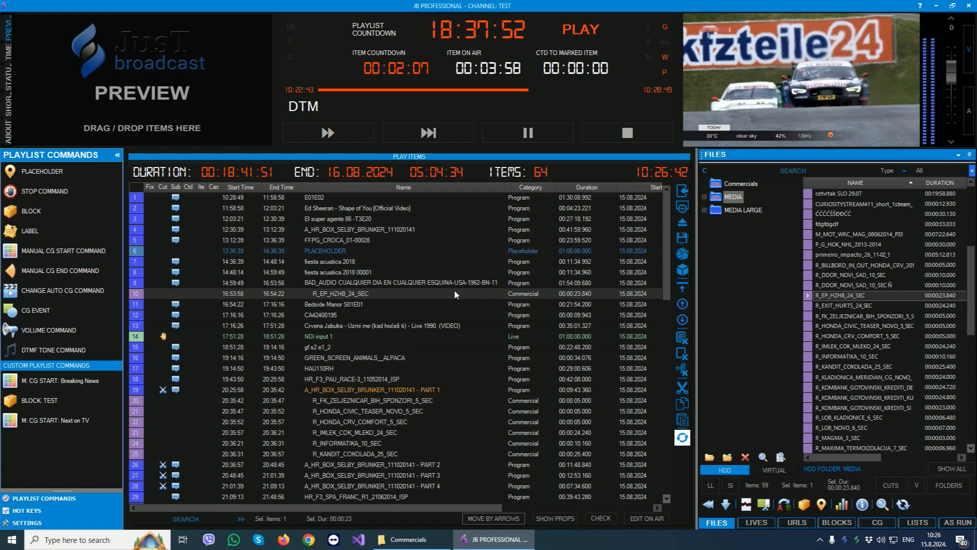
{"action": "left_click", "coordinate": [326, 292]}
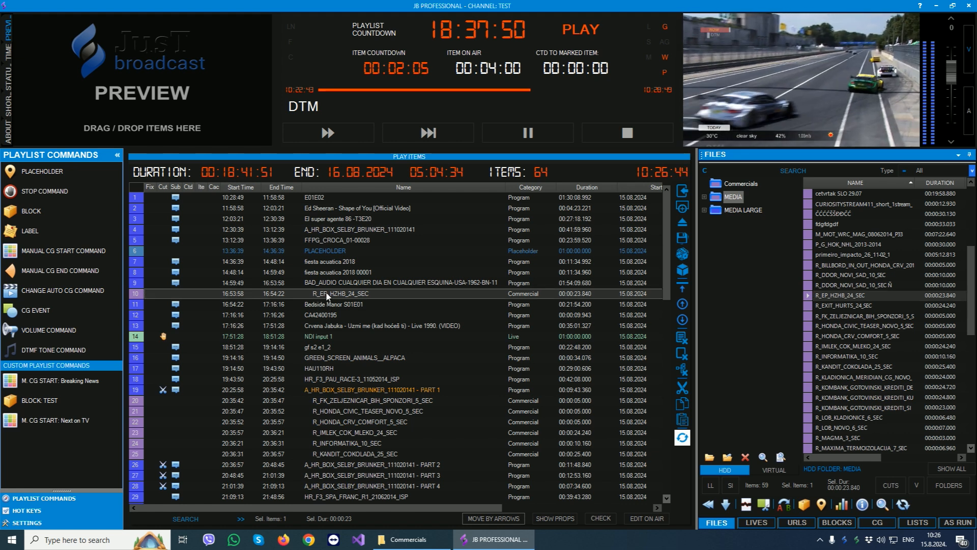
- Move R_EP_HZHB_24_SEC to just after GREEN_SCREEN_ANIMALS__ALPACA, and shift it up line by line to just below CA42400195
{"action": "left_click_drag", "start_coordinate": [324, 292], "coordinate": [321, 228]}
{"action": "left_click_drag", "start_coordinate": [320, 359], "coordinate": [306, 364]}
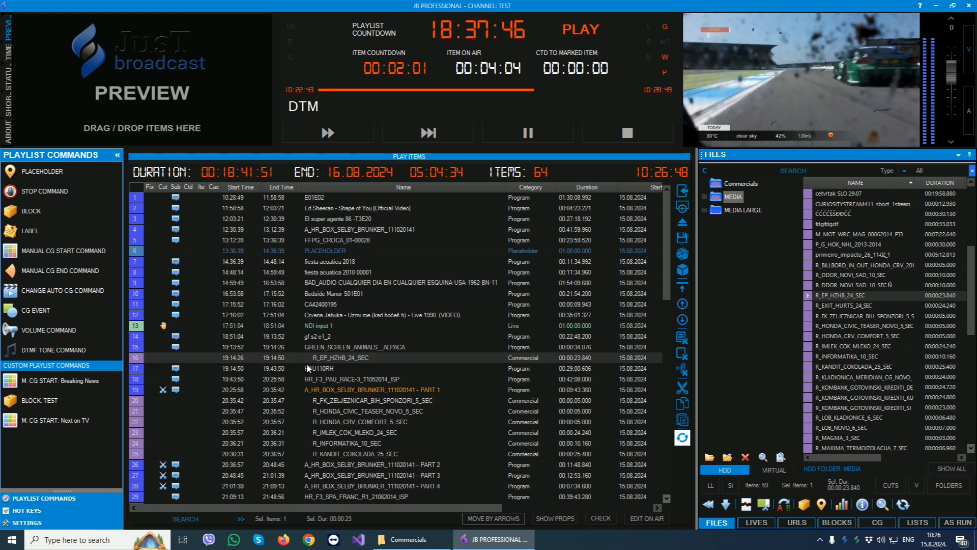
{"action": "left_click", "coordinate": [682, 304]}
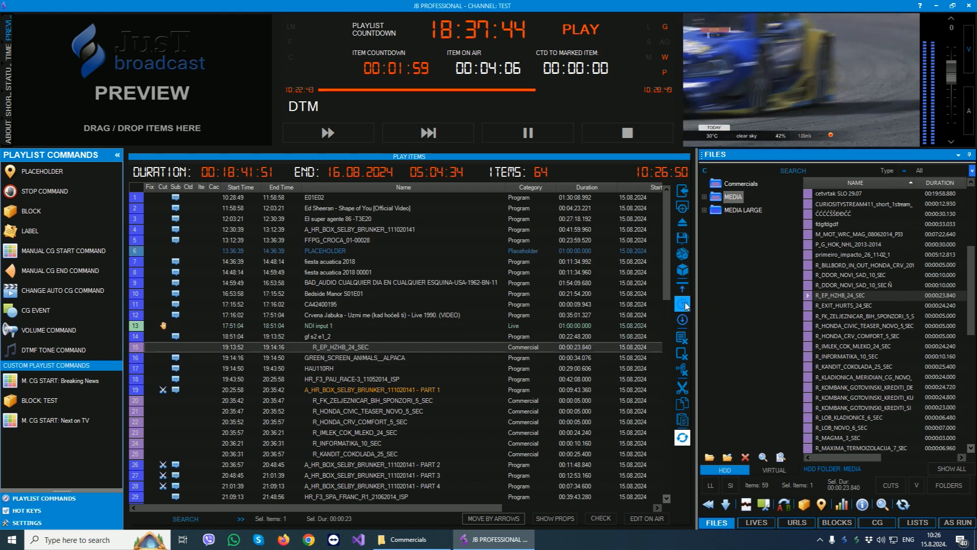
{"action": "left_click", "coordinate": [682, 303]}
{"action": "left_click", "coordinate": [683, 303]}
{"action": "left_click", "coordinate": [682, 304]}
- Enable Move by Arrows, shift R_EP_HZHB_24_SEC up and down the playlist to just below NDI input 1, and disable the mode
{"action": "left_click", "coordinate": [499, 517]}
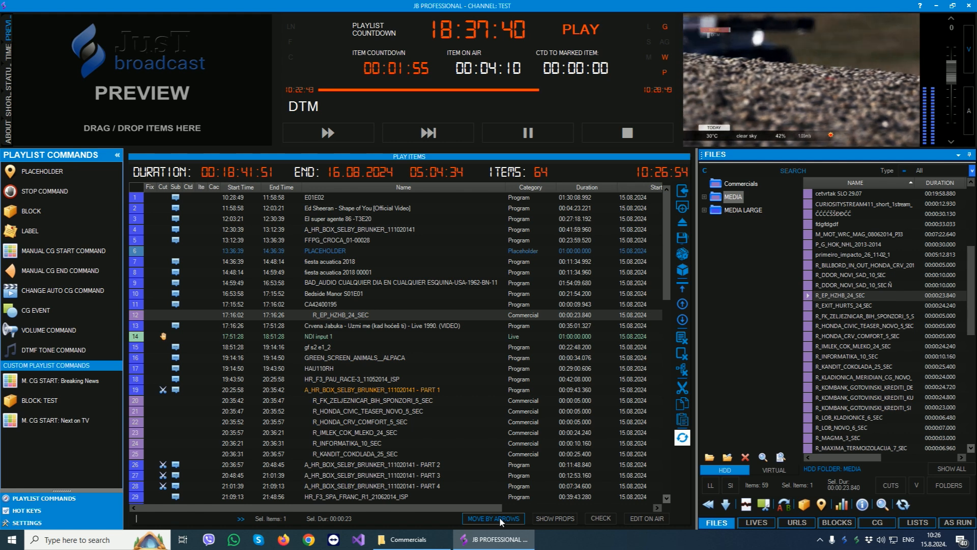
{"action": "left_click", "coordinate": [346, 314]}
{"action": "key", "text": "Up"}
{"action": "key", "text": "Up"}
{"action": "key", "text": "Up"}
{"action": "key", "text": "Up"}
{"action": "key", "text": "Up"}
{"action": "key", "text": "Up"}
{"action": "key", "text": "Down"}
{"action": "key", "text": "Down"}
{"action": "key", "text": "Down"}
{"action": "key", "text": "Down"}
{"action": "key", "text": "Down"}
{"action": "key", "text": "Down"}
{"action": "key", "text": "Down"}
{"action": "key", "text": "Down"}
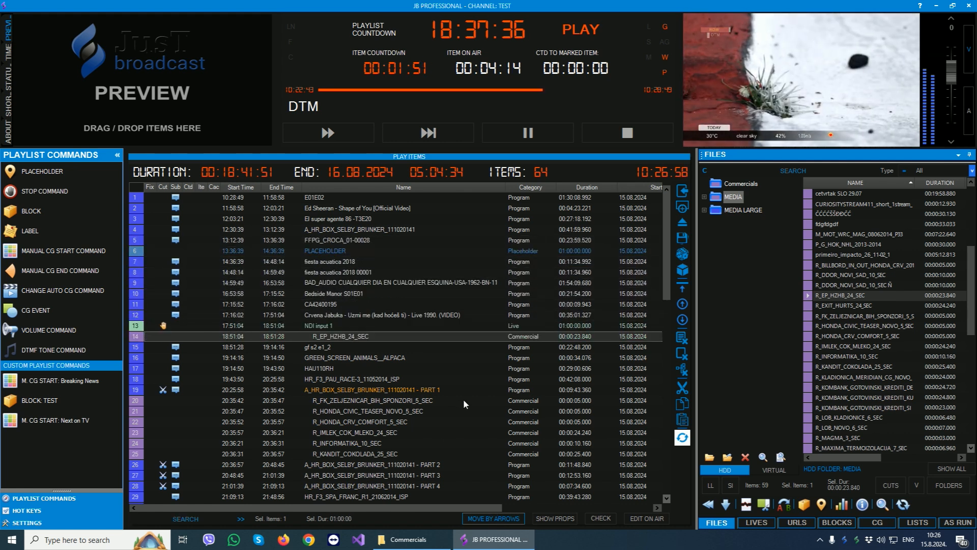
{"action": "left_click", "coordinate": [512, 517]}
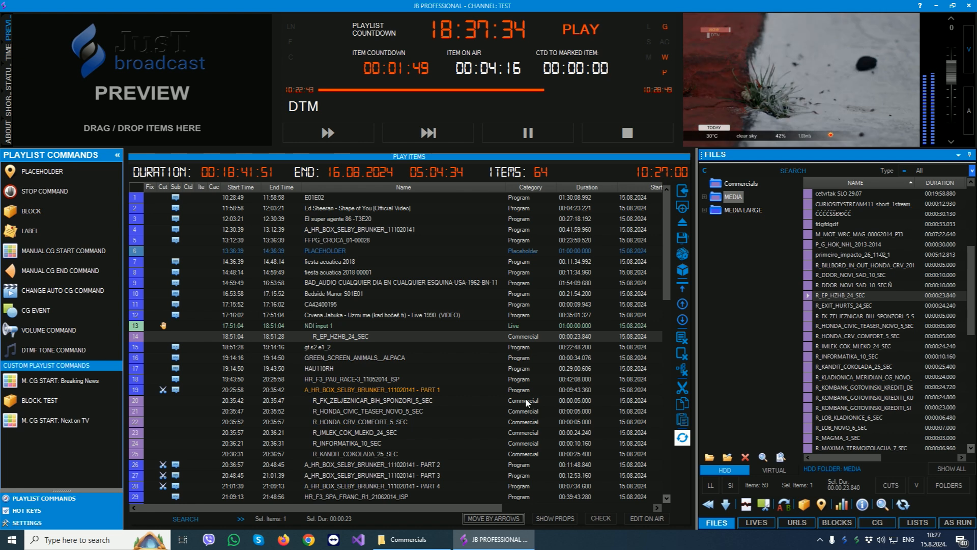
- Open the item properties of GREEN_SCREEN_ANIMALS__ALPACA from the playlist
{"action": "left_click", "coordinate": [364, 273]}
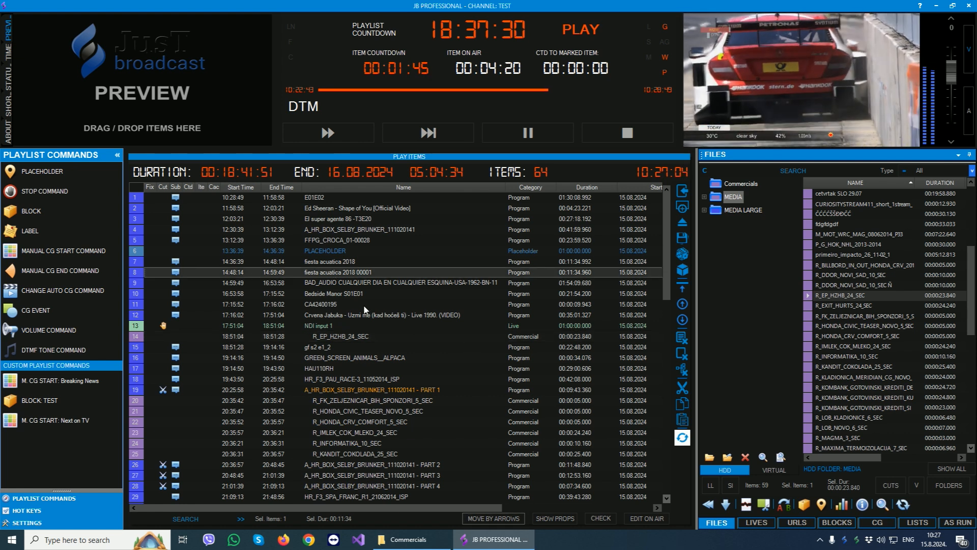
{"action": "left_click", "coordinate": [317, 359]}
{"action": "double_click", "coordinate": [318, 359]}
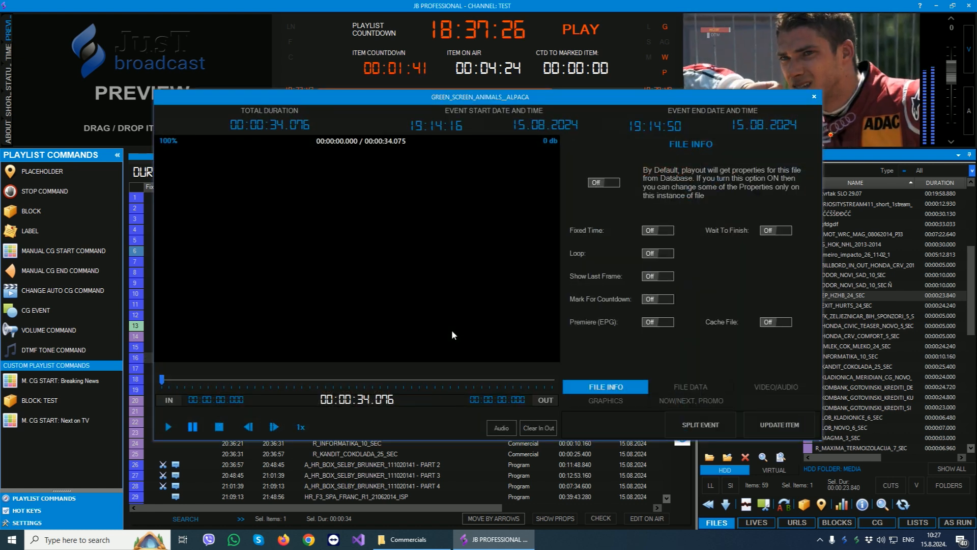
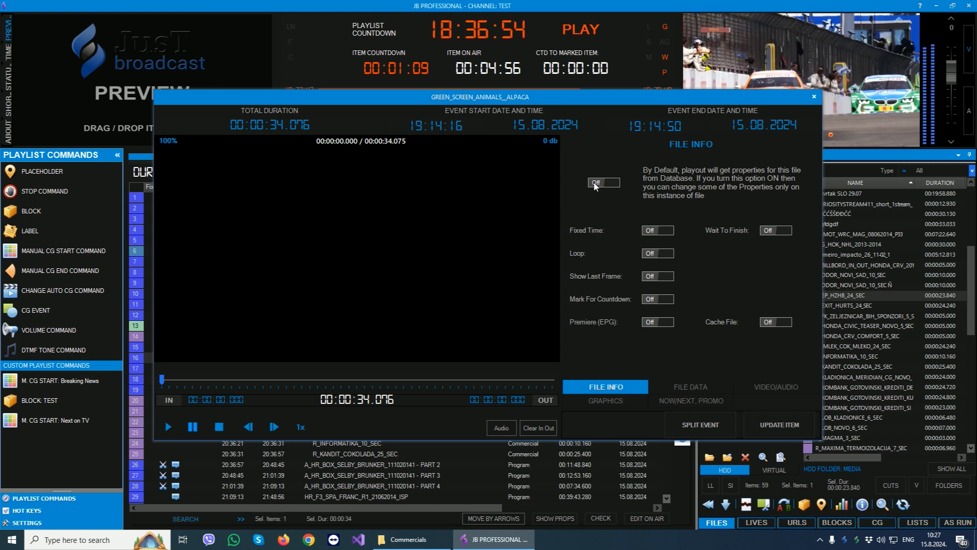
- Review the File Data, Video/Audio, Graphics and Now/Next, Promo properties of GREEN_SCREEN_ANIMALS__ALPACA
{"action": "left_click", "coordinate": [702, 388]}
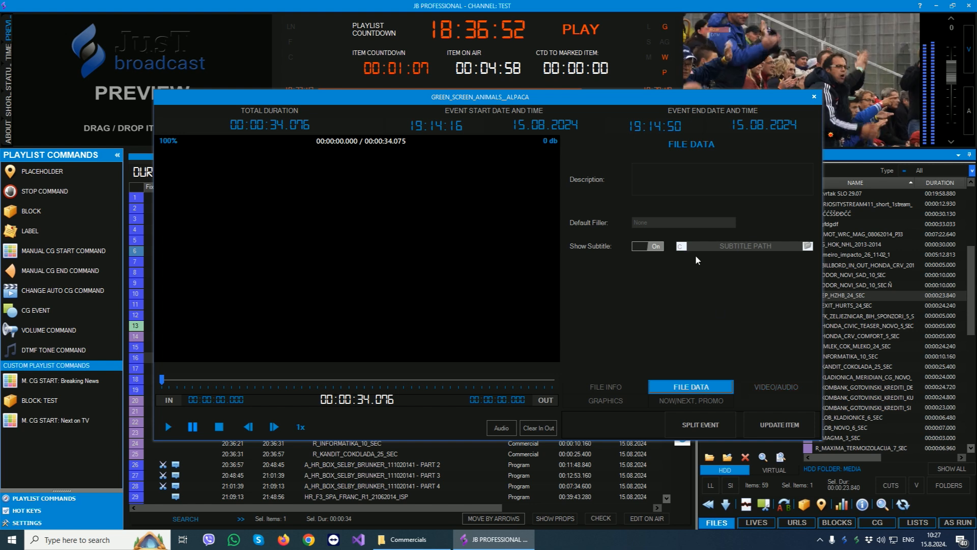
{"action": "left_click", "coordinate": [776, 387]}
{"action": "left_click", "coordinate": [606, 400]}
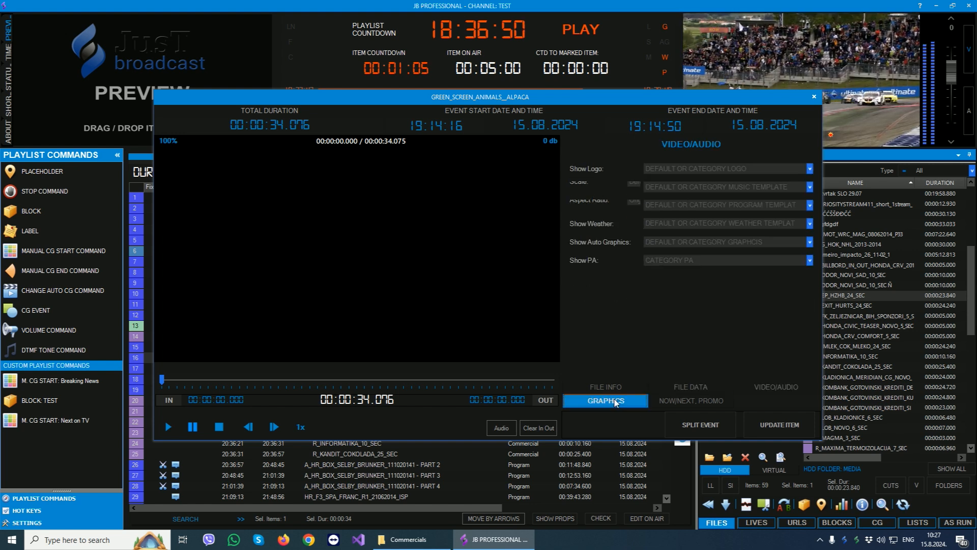
{"action": "left_click", "coordinate": [691, 400]}
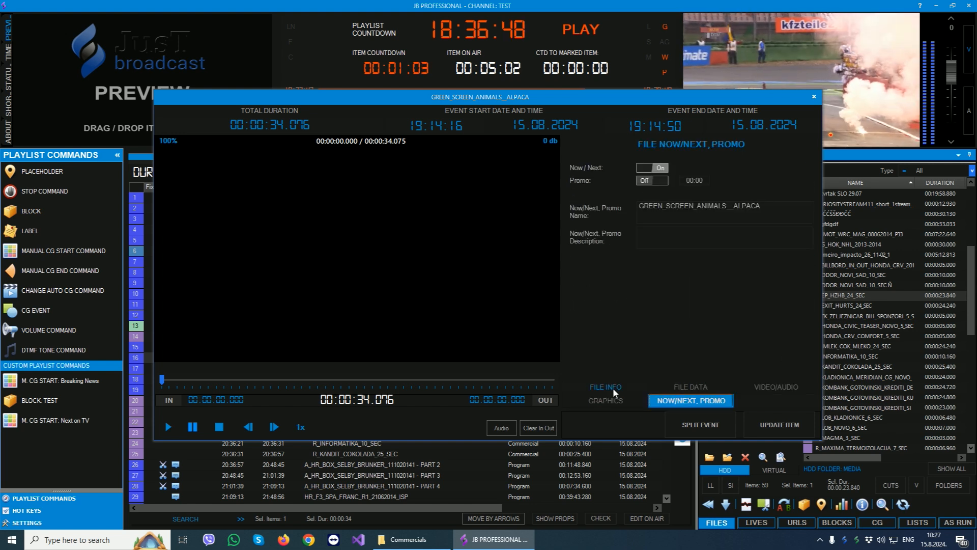
- Enable instance-only properties for the item, look through all its editable property pages, and close the properties without updating
{"action": "left_click", "coordinate": [613, 387]}
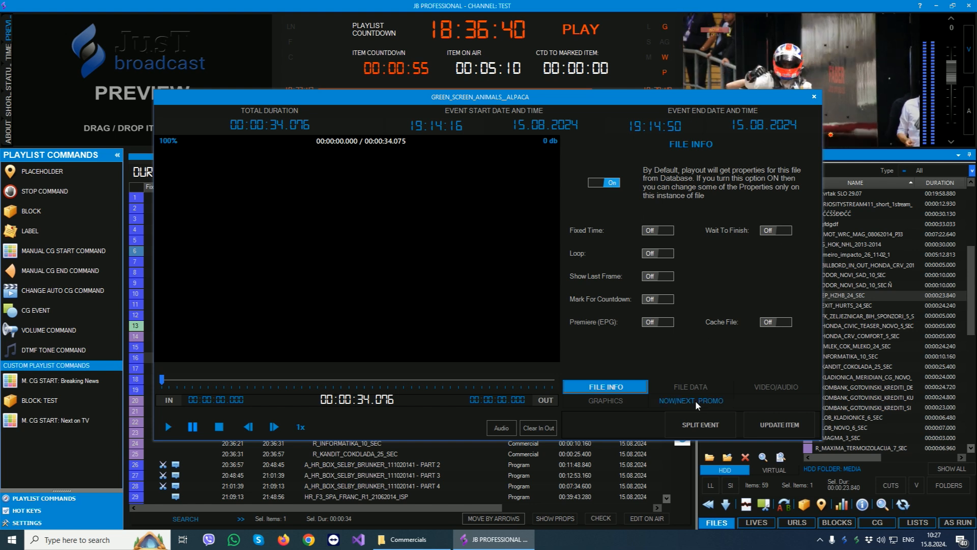
{"action": "left_click", "coordinate": [679, 386]}
{"action": "left_click", "coordinate": [762, 387]}
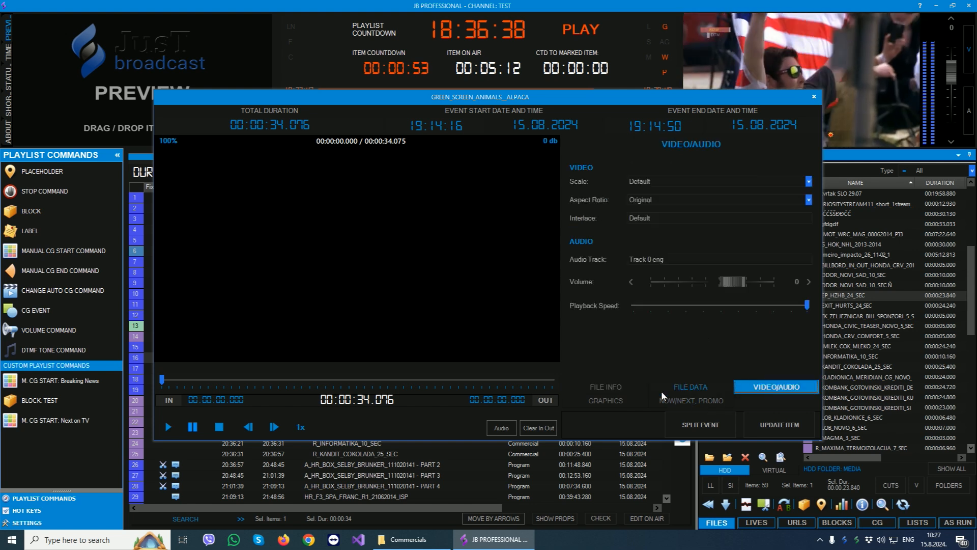
{"action": "left_click", "coordinate": [612, 402]}
{"action": "left_click", "coordinate": [688, 402]}
{"action": "left_click", "coordinate": [762, 389]}
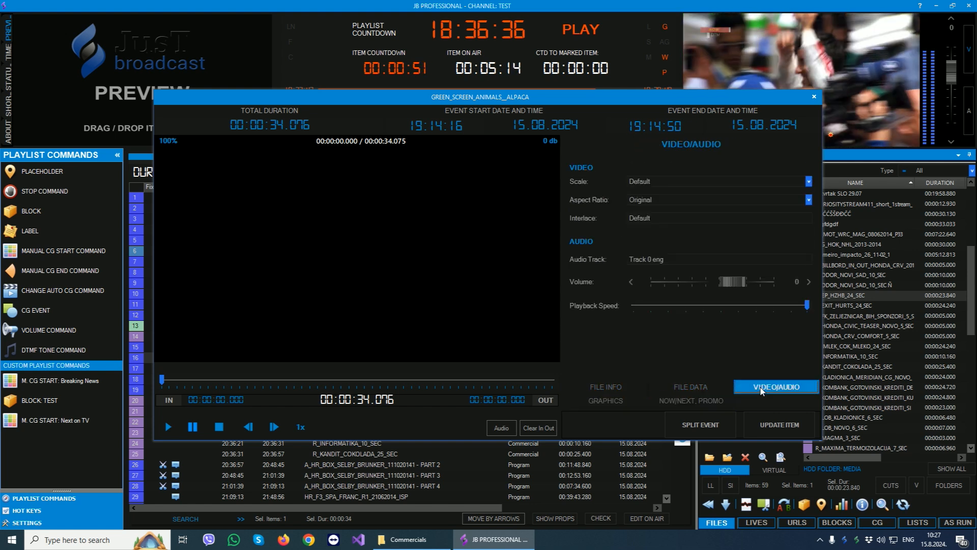
{"action": "left_click", "coordinate": [612, 401]}
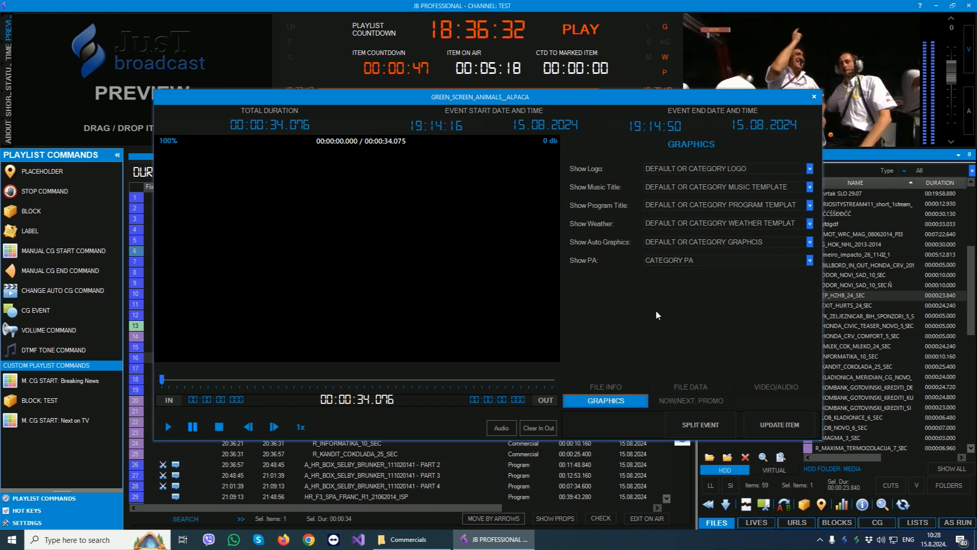
{"action": "left_click", "coordinate": [605, 388]}
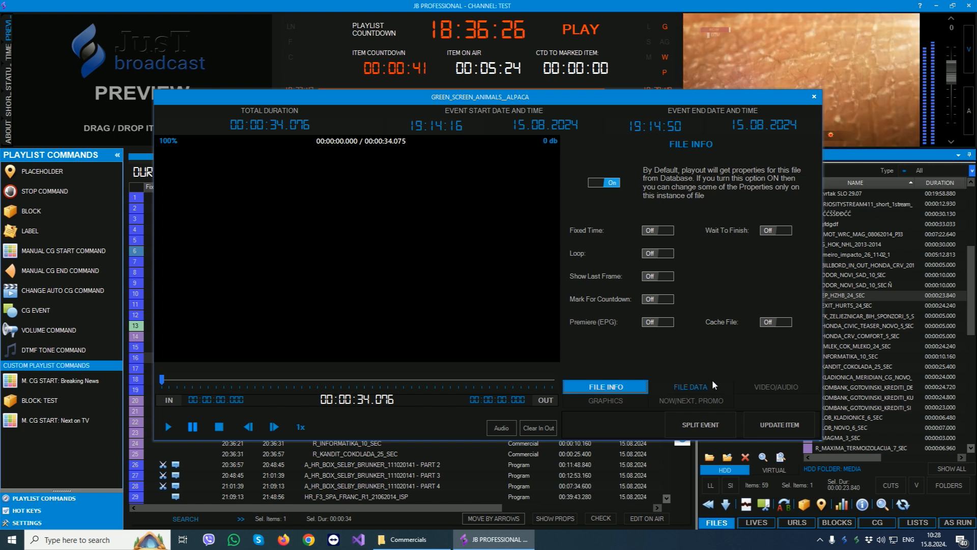
{"action": "left_click", "coordinate": [712, 386]}
{"action": "left_click", "coordinate": [766, 388]}
{"action": "left_click", "coordinate": [607, 400]}
{"action": "left_click", "coordinate": [691, 400]}
{"action": "left_click", "coordinate": [605, 387]}
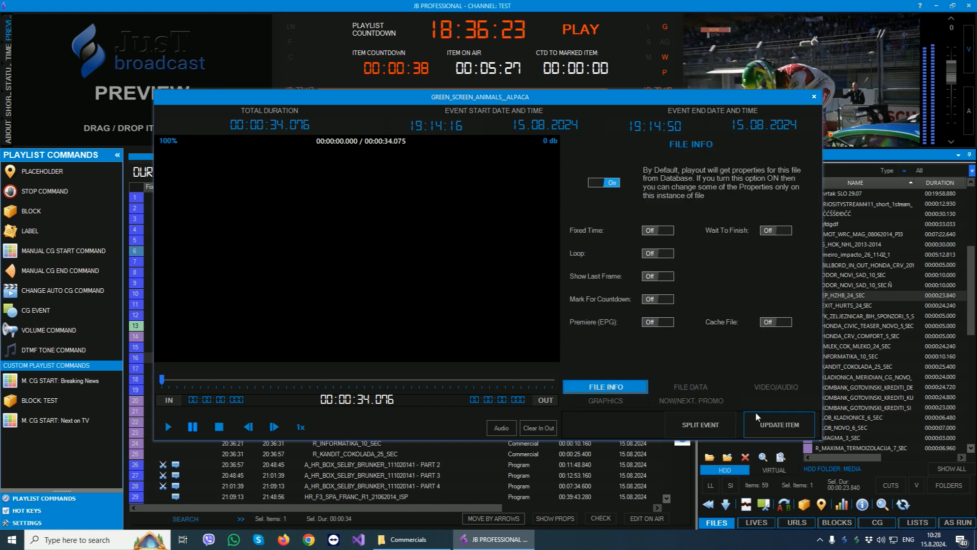
{"action": "left_click", "coordinate": [814, 97]}
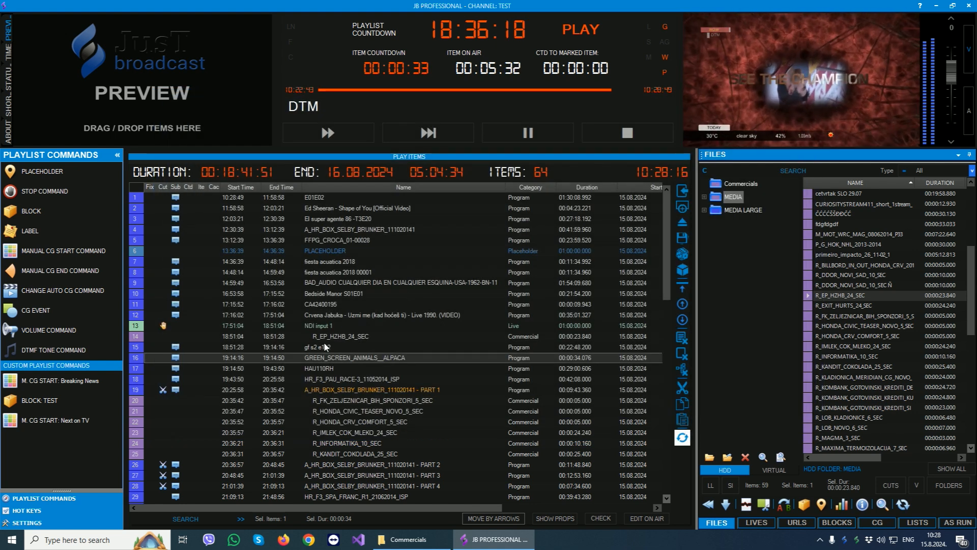
- Set the start time of GREEN_SCREEN_ANIMALS__ALPACA to 19:00:00, enable Fixed Time, and update the item
{"action": "double_click", "coordinate": [313, 357]}
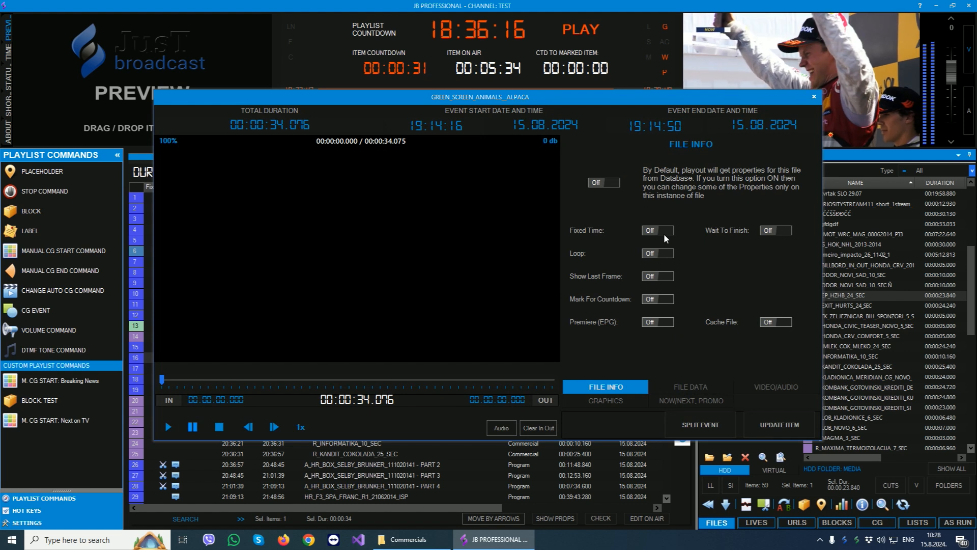
{"action": "left_click_drag", "start_coordinate": [431, 125], "coordinate": [472, 125]}
{"action": "type", "text": "000"}
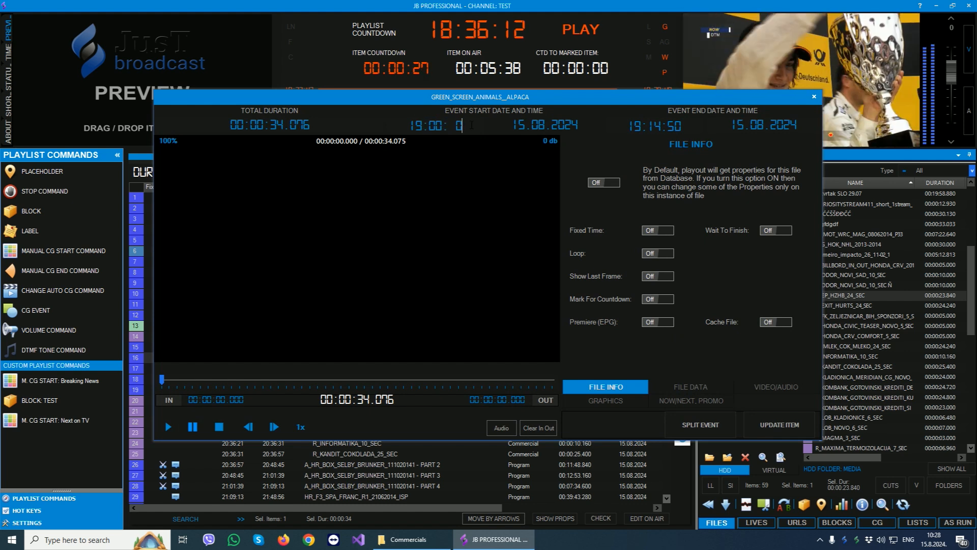
{"action": "left_click", "coordinate": [749, 248]}
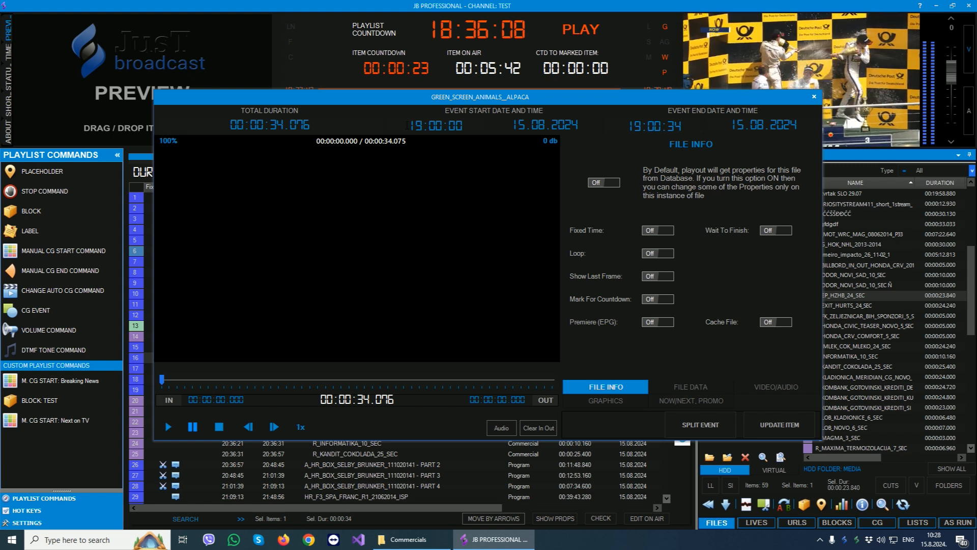
{"action": "left_click_drag", "start_coordinate": [408, 125], "coordinate": [462, 126]}
{"action": "left_click", "coordinate": [672, 232]}
{"action": "left_click", "coordinate": [776, 426]}
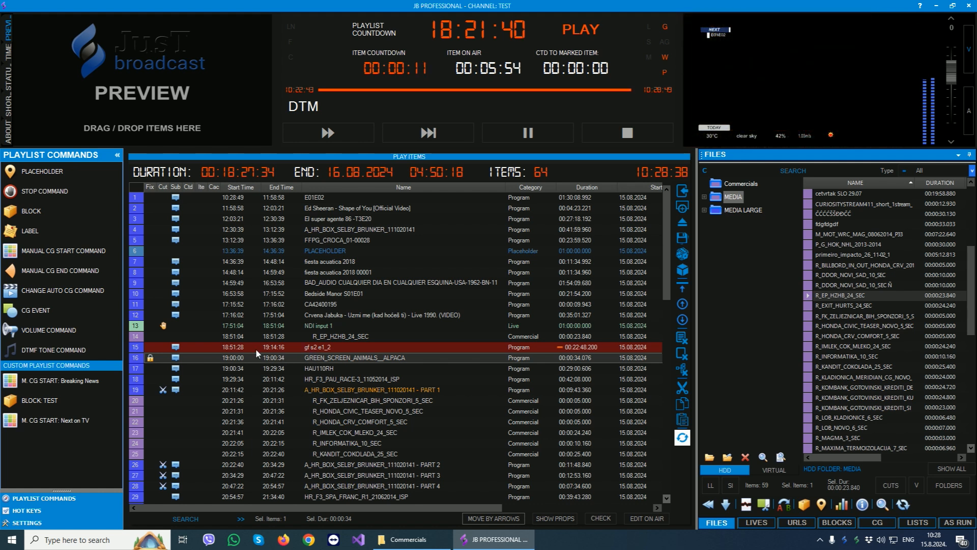
- Set the fixed start time of GREEN_SCREEN_ANIMALS__ALPACA to 18:00:00 and update the item
{"action": "left_click", "coordinate": [324, 328]}
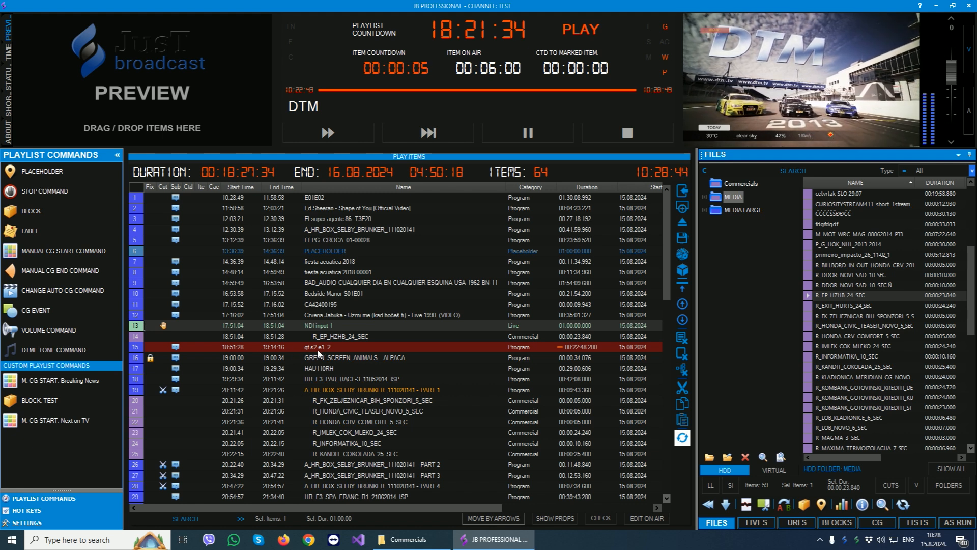
{"action": "double_click", "coordinate": [306, 362]}
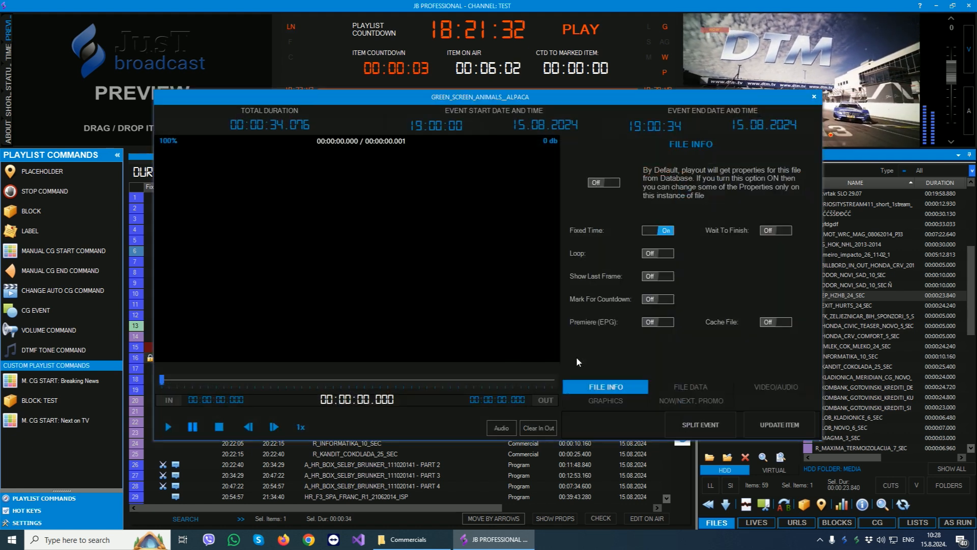
{"action": "left_click", "coordinate": [419, 126]}
{"action": "type", "text": "8"}
{"action": "left_click", "coordinate": [780, 425]}
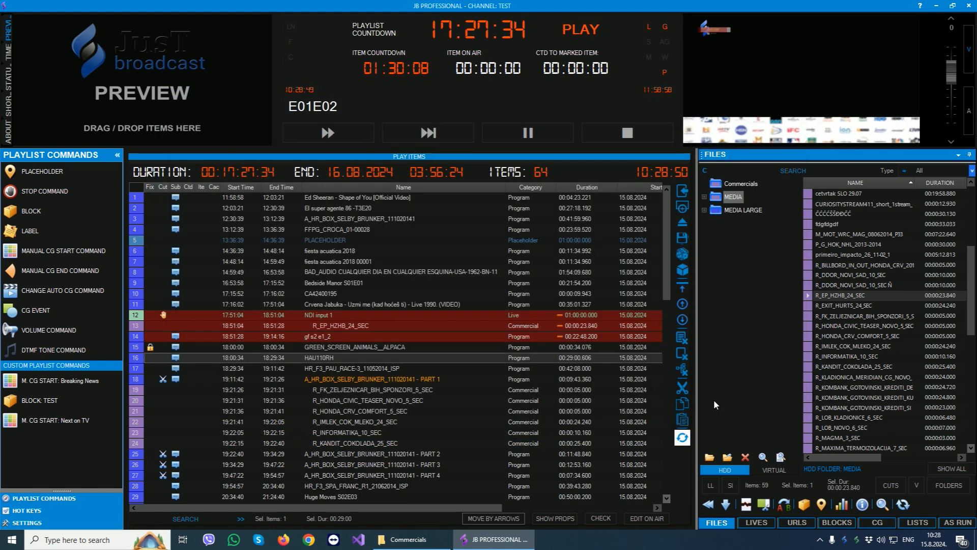
{"action": "left_click", "coordinate": [418, 390]}
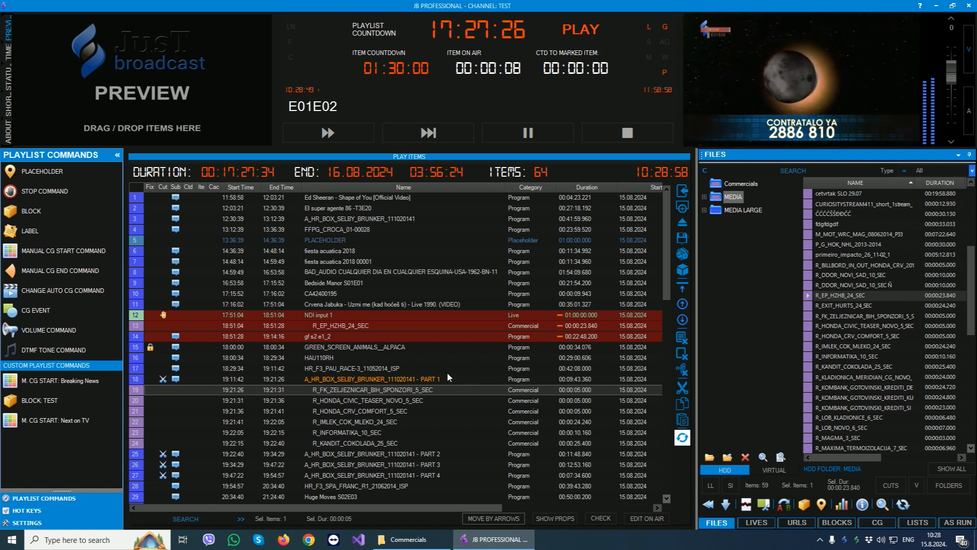
- Enable Wait To Finish for GREEN_SCREEN_ANIMALS__ALPACA and update the item
{"action": "double_click", "coordinate": [351, 345]}
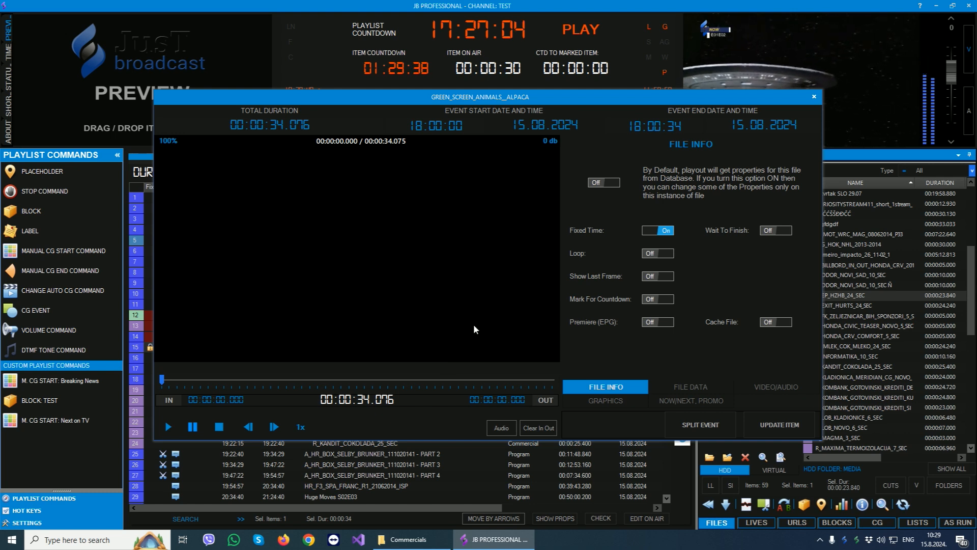
{"action": "left_click", "coordinate": [780, 230]}
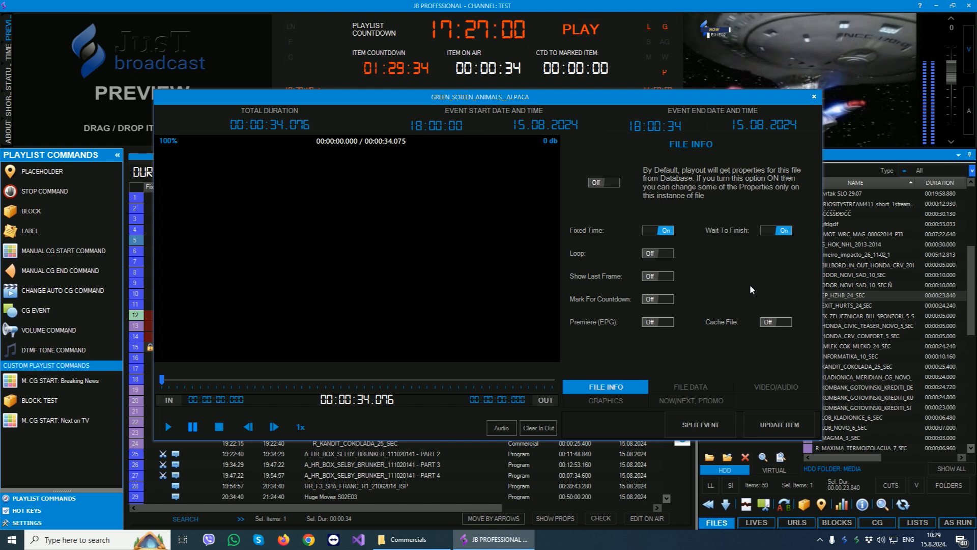
{"action": "left_click", "coordinate": [771, 423]}
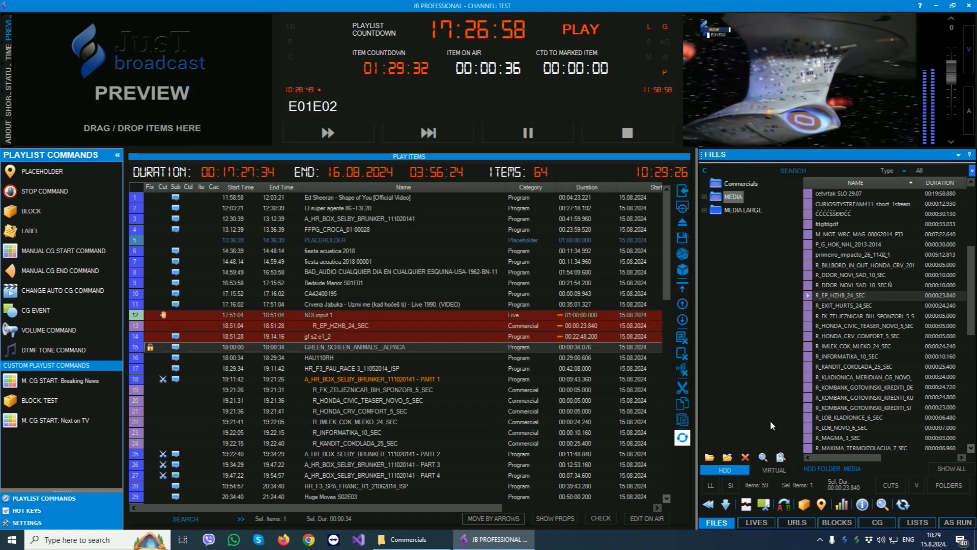
{"action": "left_click", "coordinate": [322, 337]}
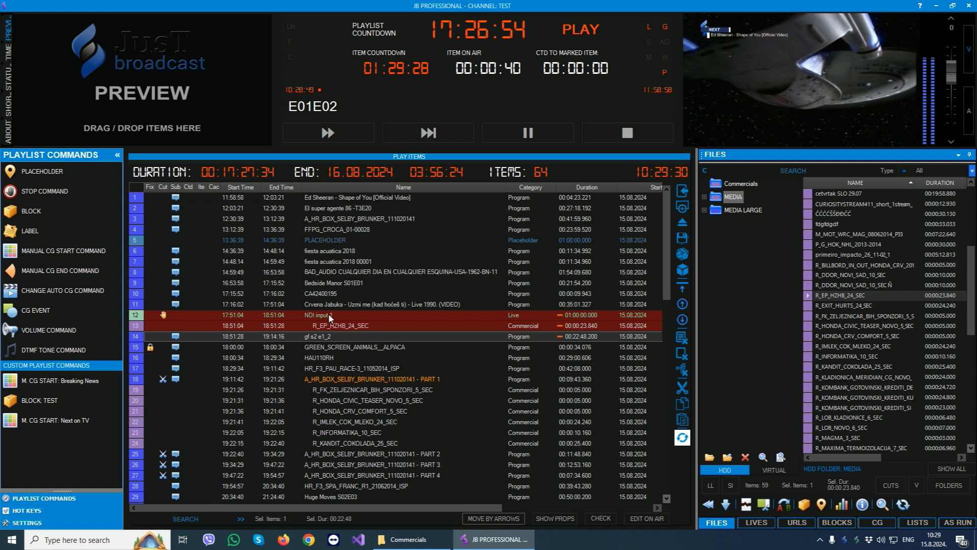
{"action": "left_click", "coordinate": [327, 316]}
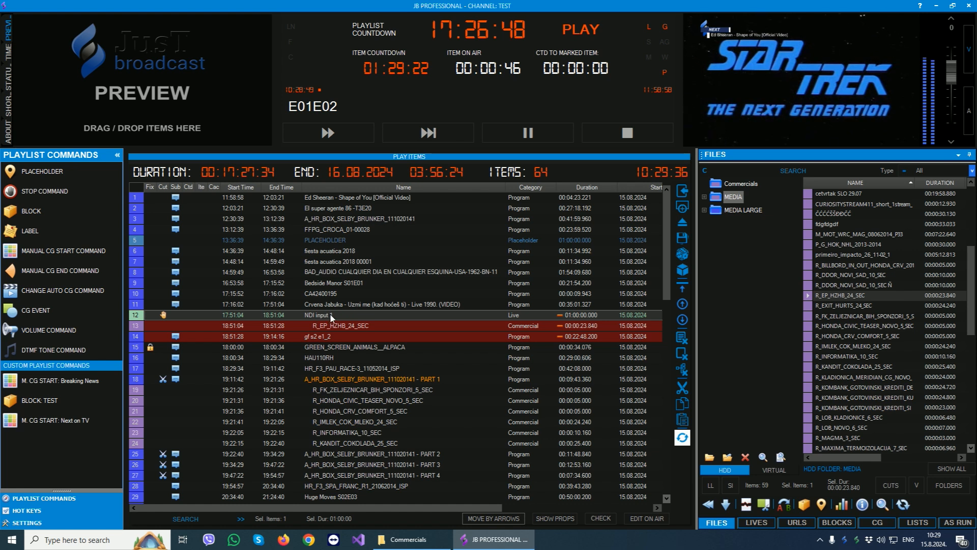
{"action": "left_click", "coordinate": [322, 337]}
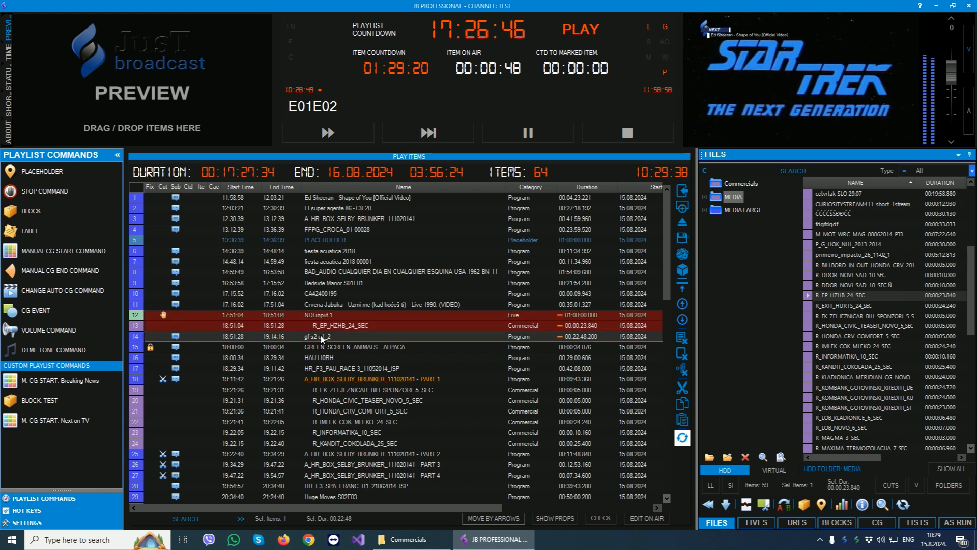
- Set the fixed start time of GREEN_SCREEN_ANIMALS__ALPACA to 20:00:00 and update the item
{"action": "left_click", "coordinate": [329, 349]}
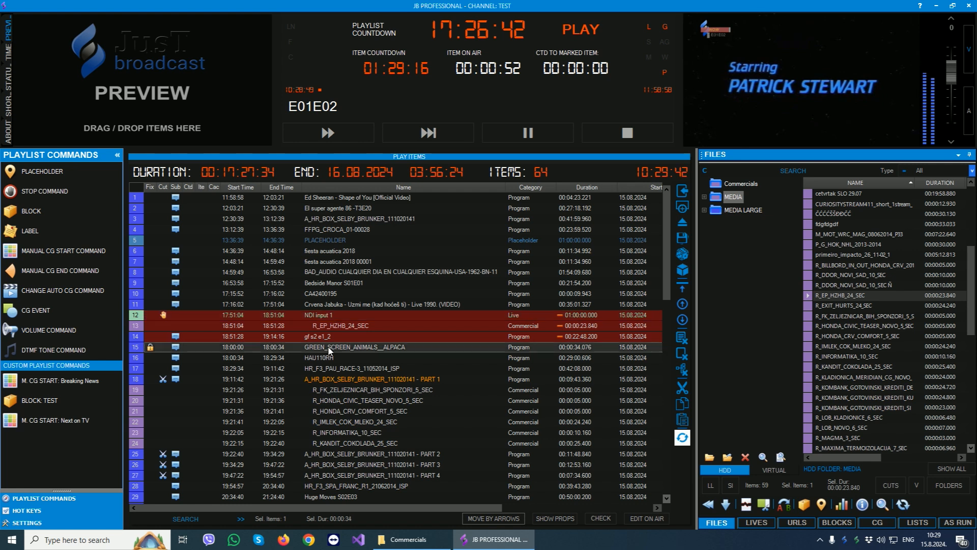
{"action": "double_click", "coordinate": [329, 349]}
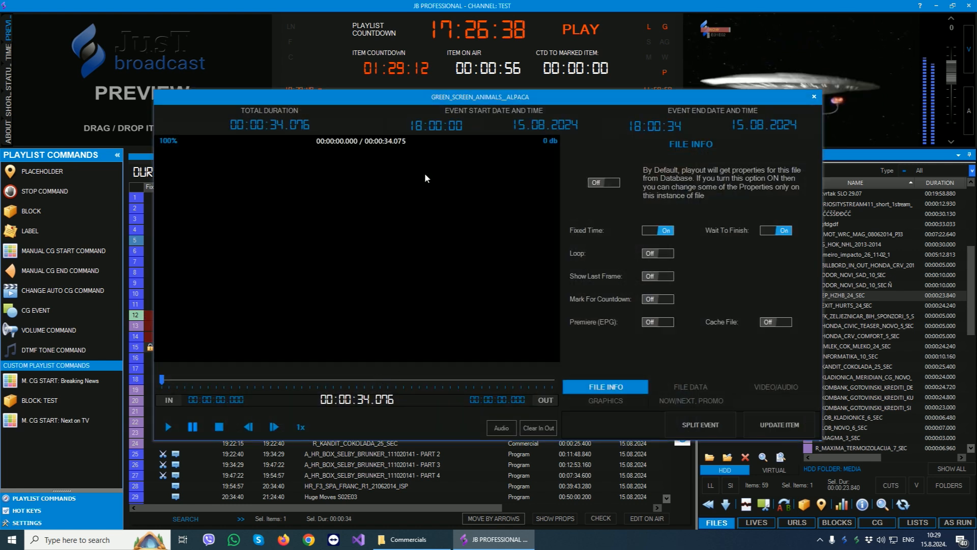
{"action": "left_click", "coordinate": [492, 126]}
{"action": "type", "text": "200000"}
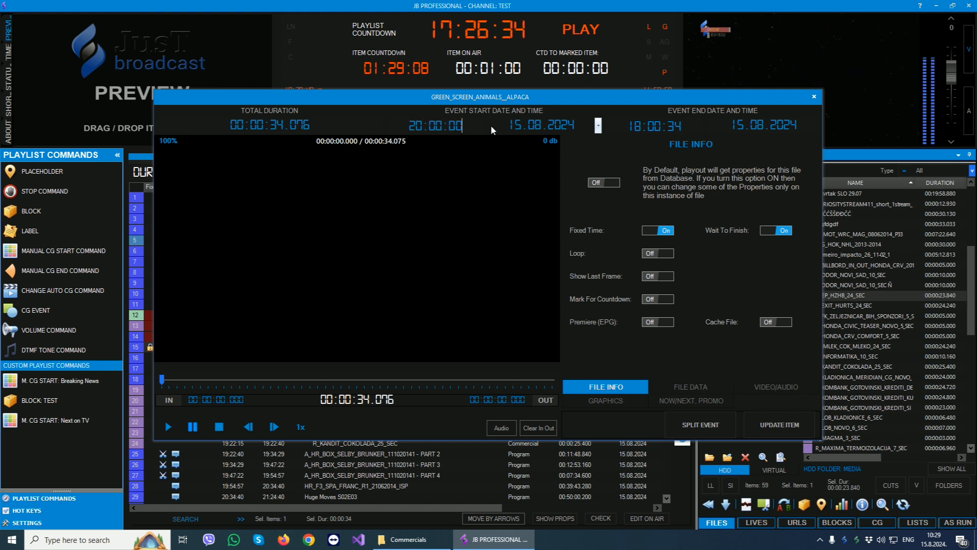
{"action": "key", "text": "Return"}
{"action": "left_click", "coordinate": [779, 232]}
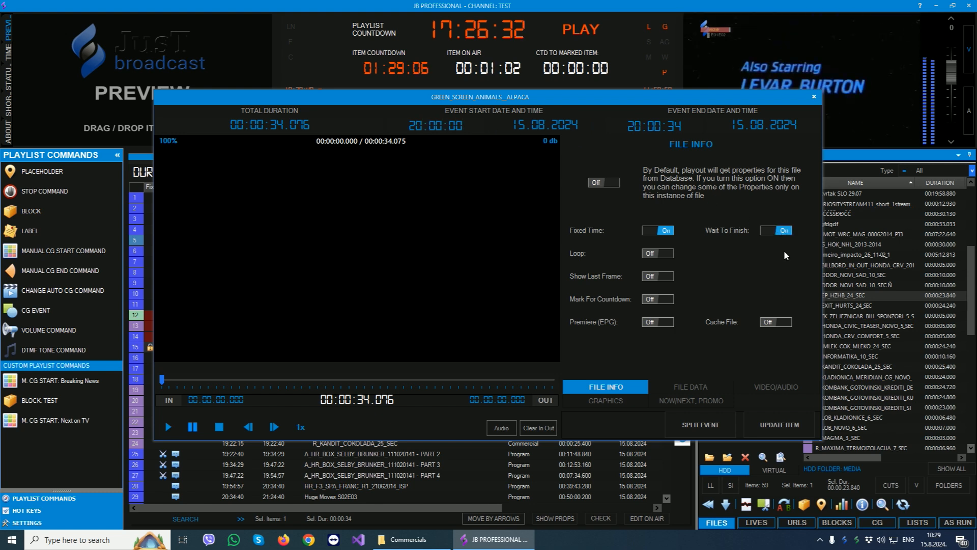
{"action": "left_click", "coordinate": [764, 429]}
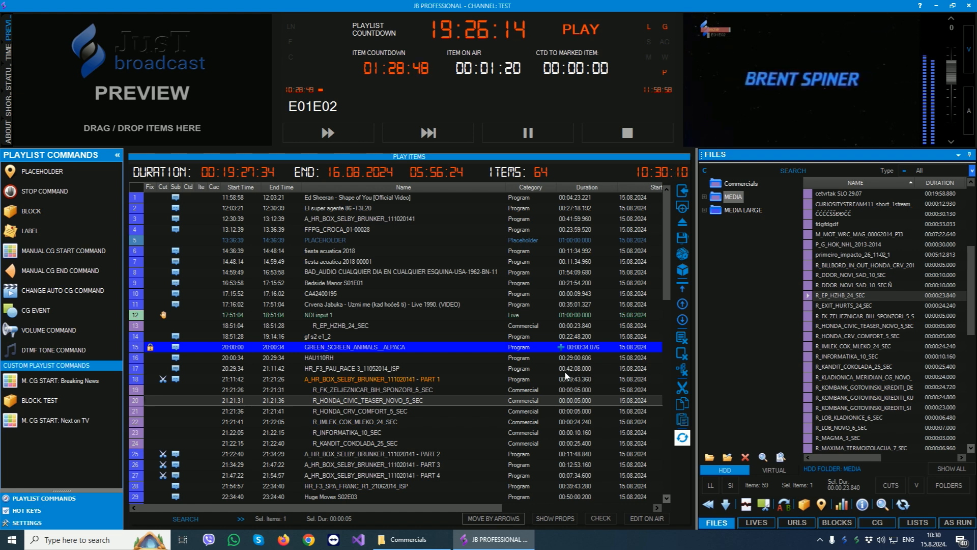
- Check the playlist timing around GREEN_SCREEN_ANIMALS__ALPACA and look through the commands available for that item
{"action": "left_click", "coordinate": [312, 336]}
{"action": "left_click", "coordinate": [591, 346]}
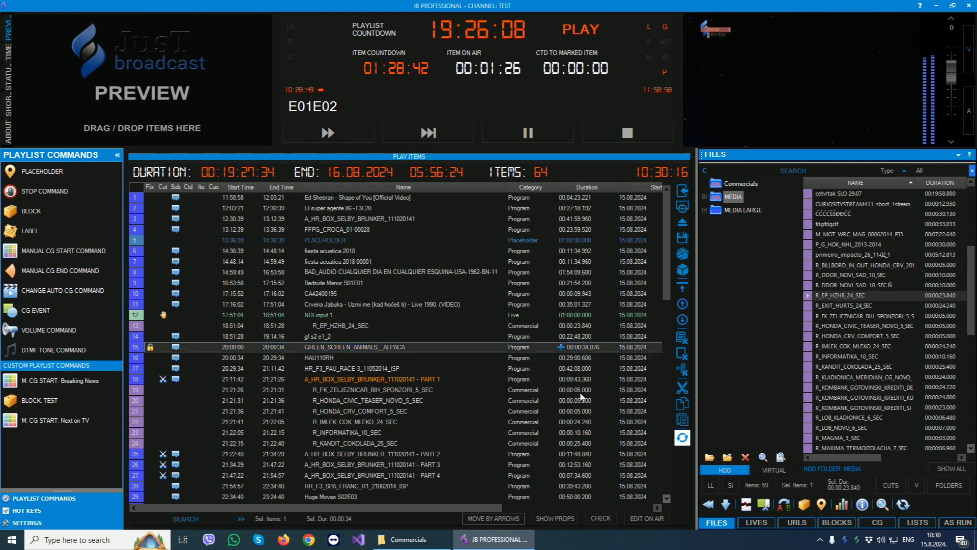
{"action": "scroll", "coordinate": [442, 368], "scroll_direction": "down", "scroll_amount": 3}
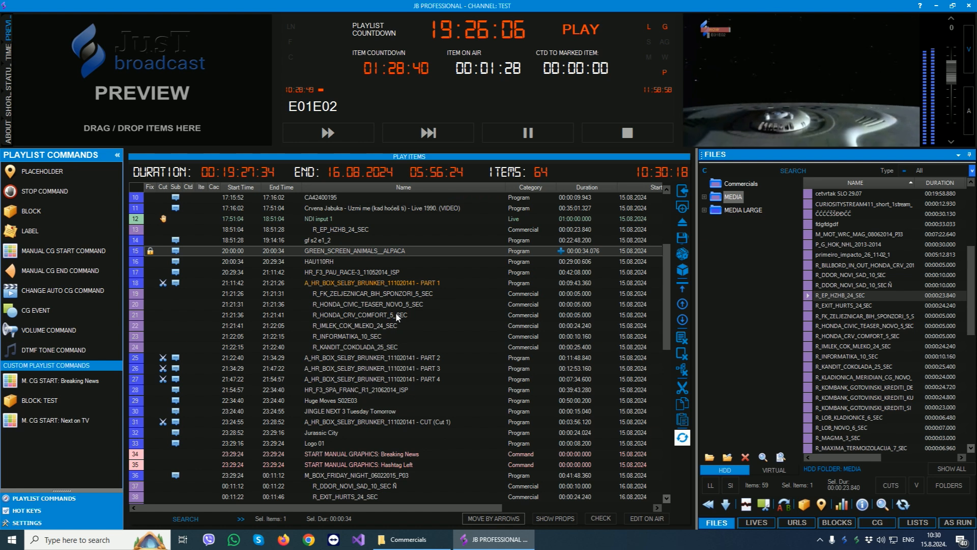
{"action": "scroll", "coordinate": [398, 316], "scroll_direction": "down", "scroll_amount": 1}
{"action": "right_click", "coordinate": [320, 220]}
{"action": "mouse_move", "coordinate": [379, 224]}
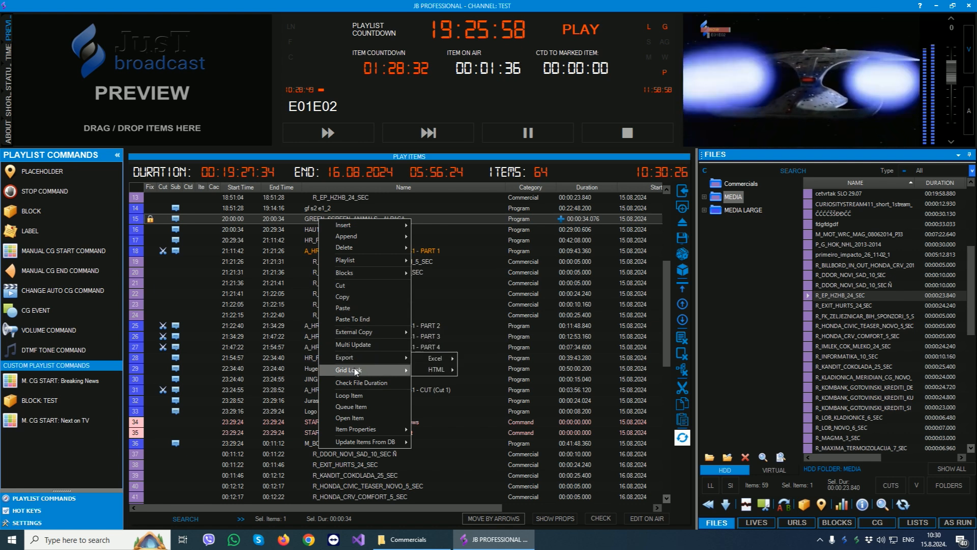
{"action": "left_click", "coordinate": [484, 311]}
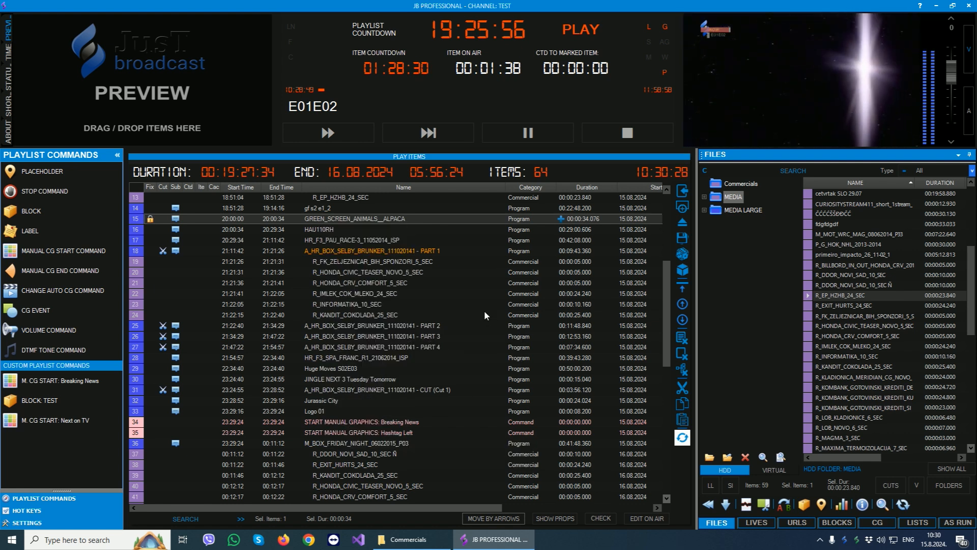
- Select the R_KANDIT_COKOLADA_25_SEC commercial in the playlist and show its quick properties
{"action": "left_click", "coordinate": [485, 313]}
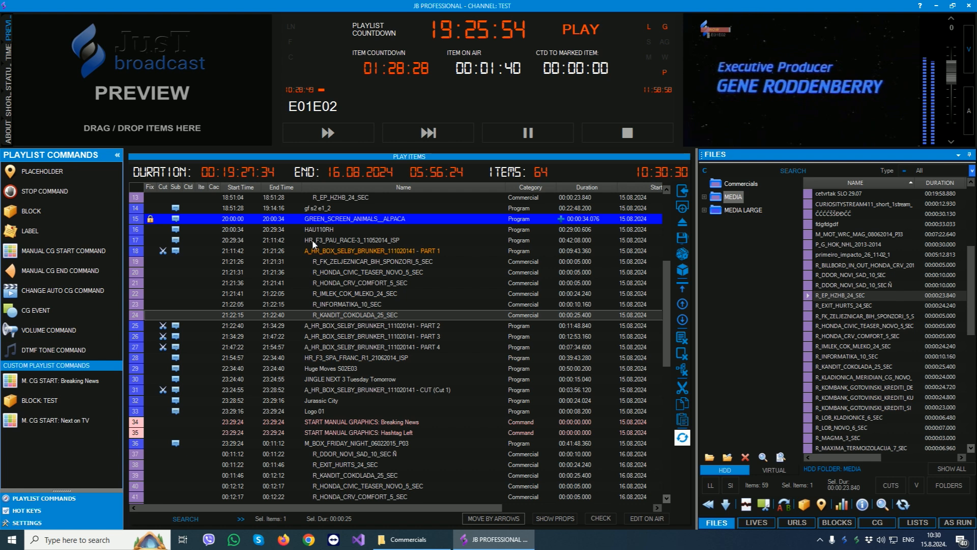
{"action": "left_click", "coordinate": [556, 517]}
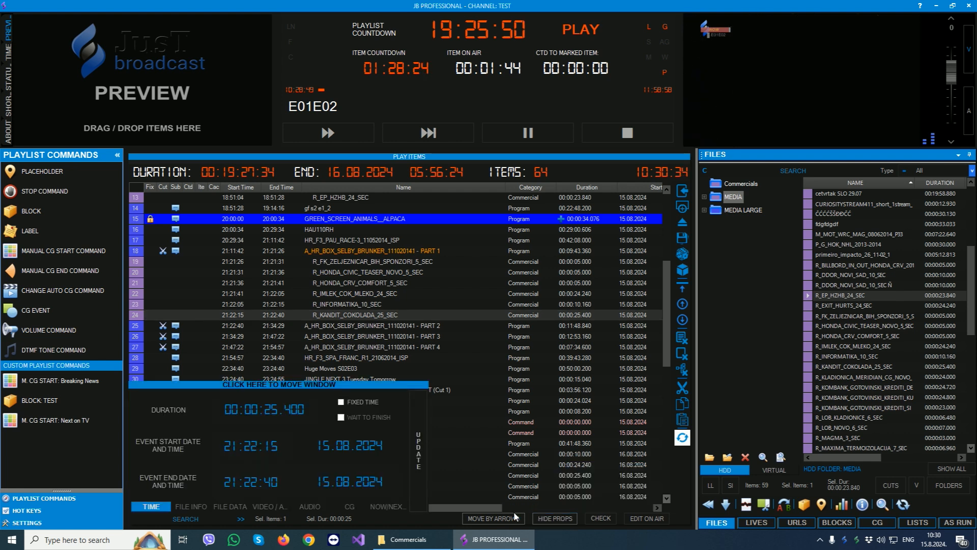
- Look through the commercial's file info, file data, video, audio, CG and time properties, hide them, and select A_HR_BOX_SELBY_BRUNKER PART 3
{"action": "left_click", "coordinate": [188, 503]}
{"action": "left_click", "coordinate": [229, 506]}
{"action": "left_click", "coordinate": [269, 505]}
{"action": "left_click", "coordinate": [310, 506]}
{"action": "left_click", "coordinate": [350, 506]}
{"action": "left_click", "coordinate": [152, 506]}
{"action": "left_click", "coordinate": [553, 517]}
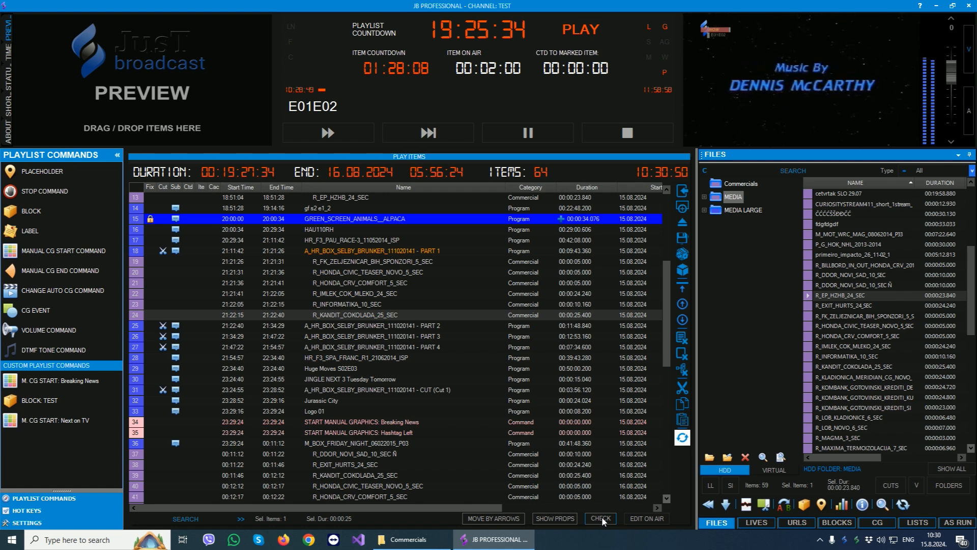
{"action": "left_click", "coordinate": [408, 333]}
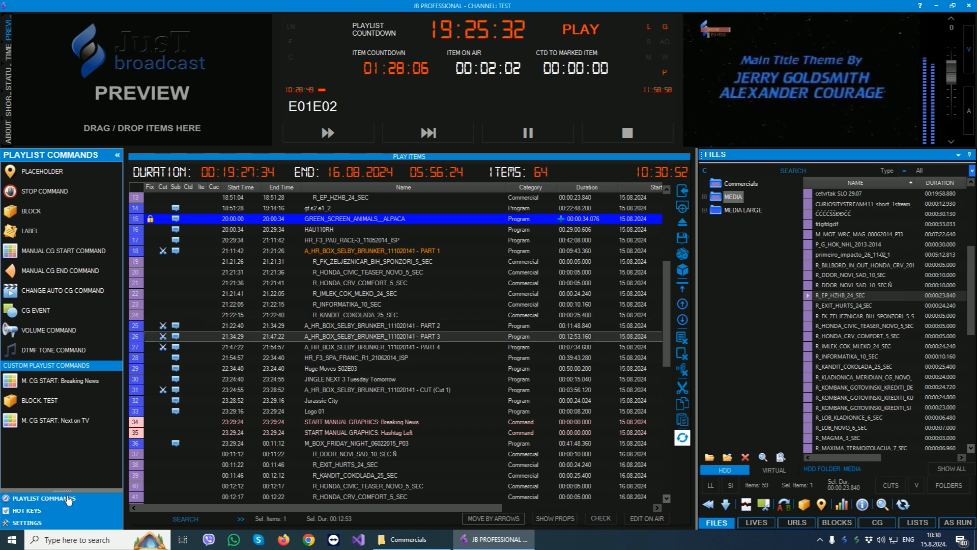
- Look through the quick settings for playout, playlist and outputs, and open the remote settings beside the playlist
{"action": "left_click", "coordinate": [27, 523]}
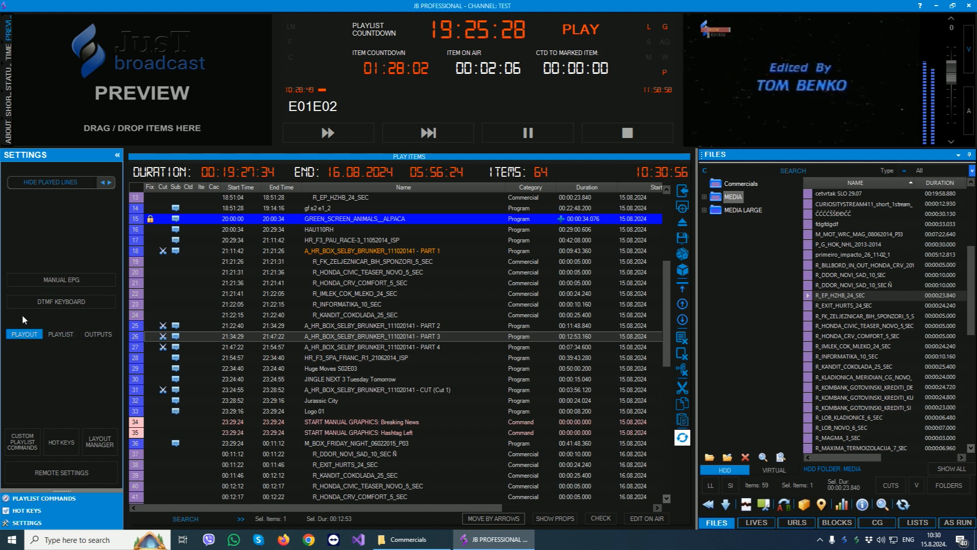
{"action": "left_click", "coordinate": [60, 335]}
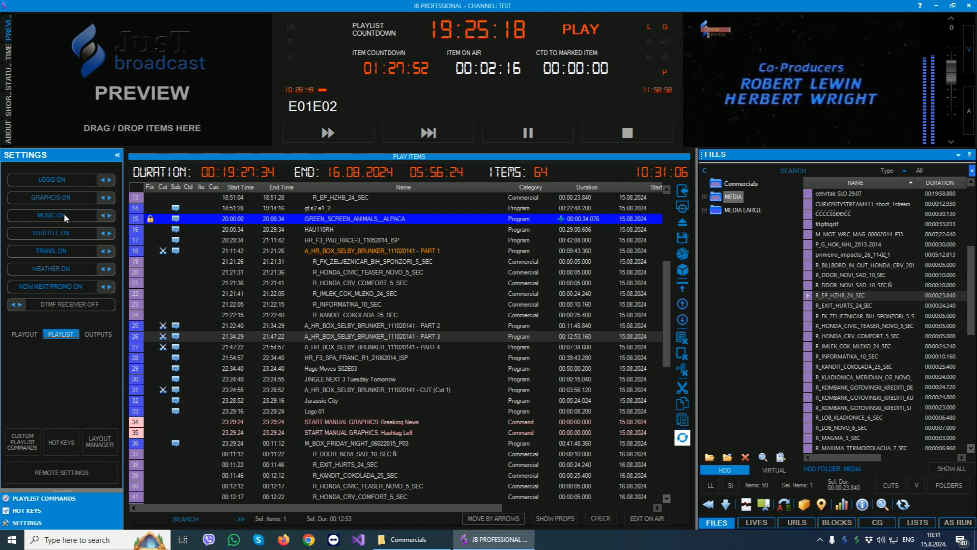
{"action": "left_click", "coordinate": [93, 335]}
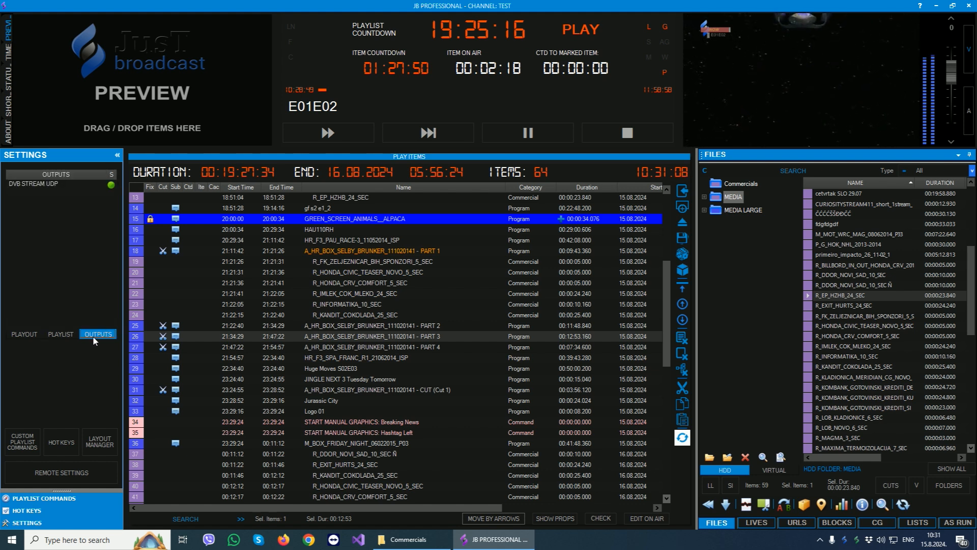
{"action": "left_click", "coordinate": [22, 335]}
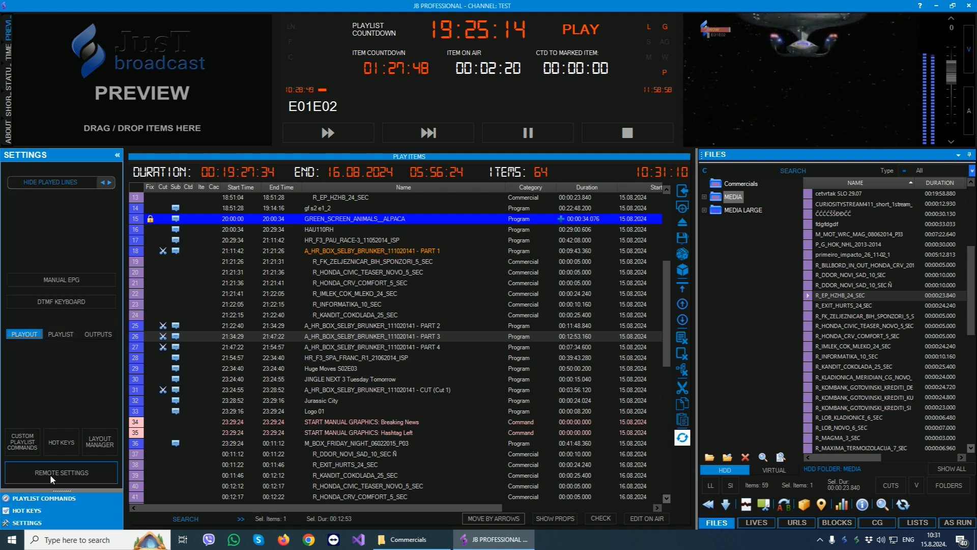
{"action": "left_click", "coordinate": [68, 466]}
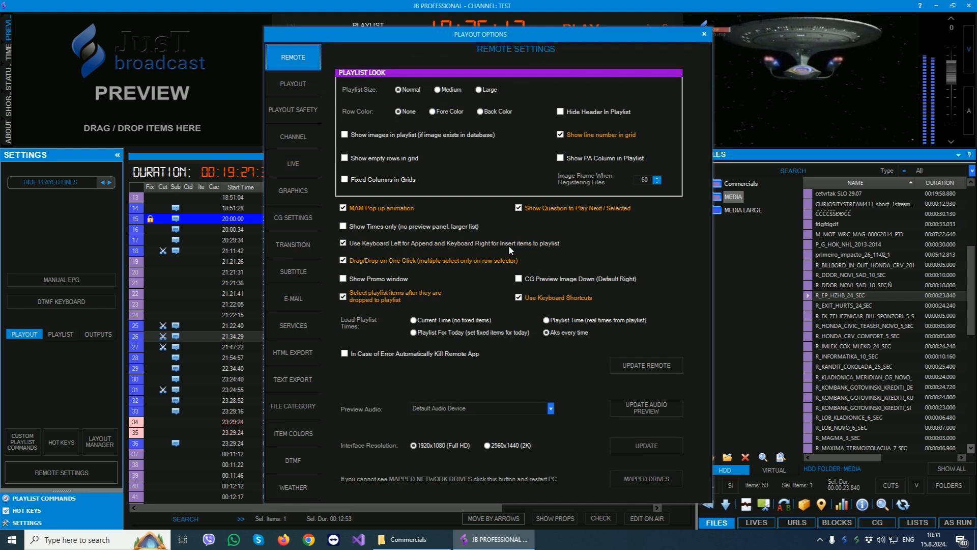
{"action": "left_click_drag", "start_coordinate": [460, 37], "coordinate": [743, 42]}
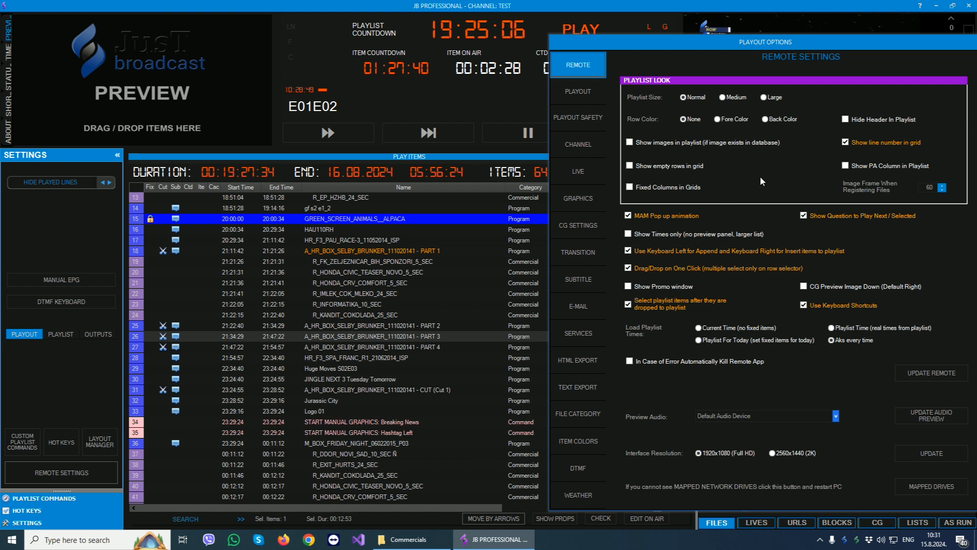
- Try the Fore Color and Back Color row colors on the playlist, updating the remote after each choice
{"action": "left_click", "coordinate": [717, 119]}
{"action": "left_click", "coordinate": [929, 375]}
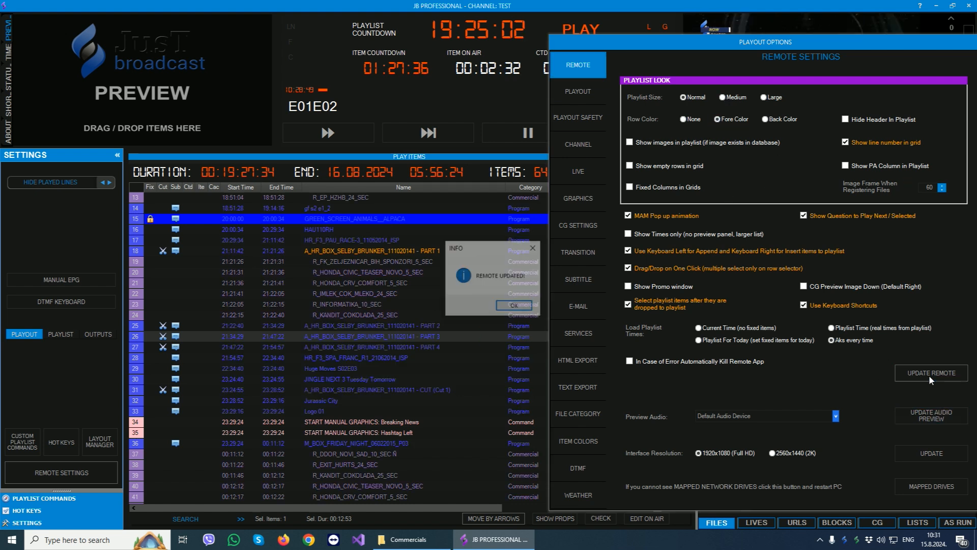
{"action": "left_click", "coordinate": [514, 307]}
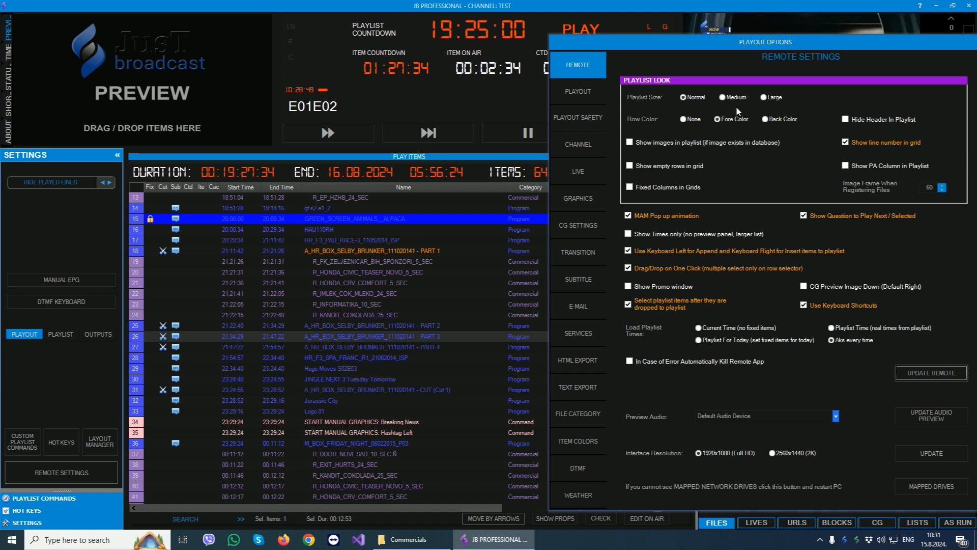
{"action": "left_click", "coordinate": [765, 118]}
{"action": "left_click", "coordinate": [911, 377]}
{"action": "left_click", "coordinate": [514, 306]}
- Set the playlist size to Medium and update the remote, and change it to Large with another update
{"action": "left_click", "coordinate": [723, 96]}
{"action": "left_click", "coordinate": [912, 369]}
{"action": "left_click", "coordinate": [514, 306]}
{"action": "left_click", "coordinate": [771, 97]}
{"action": "left_click", "coordinate": [915, 370]}
{"action": "left_click", "coordinate": [515, 306]}
- Turn on the display of item images in the playlist and update the remote
{"action": "left_click", "coordinate": [652, 143]}
{"action": "left_click", "coordinate": [930, 373]}
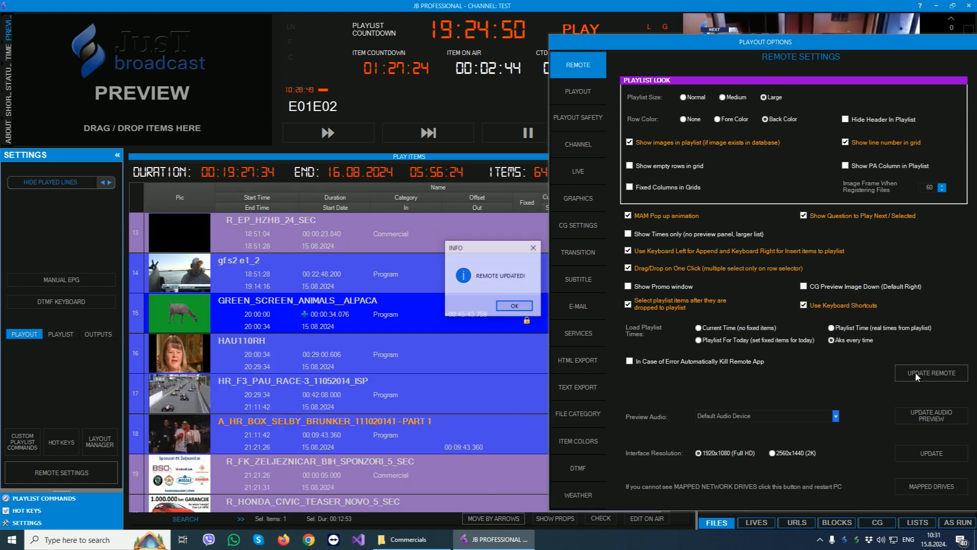
{"action": "left_click", "coordinate": [509, 305]}
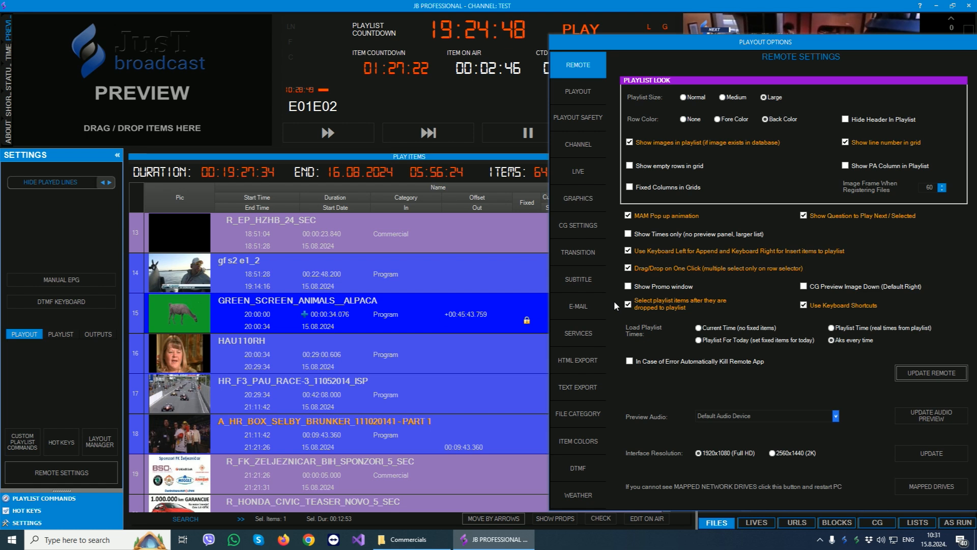
- Set the playlist row color to None, turn off item images, and update the remote
{"action": "left_click", "coordinate": [683, 118]}
{"action": "left_click", "coordinate": [629, 142]}
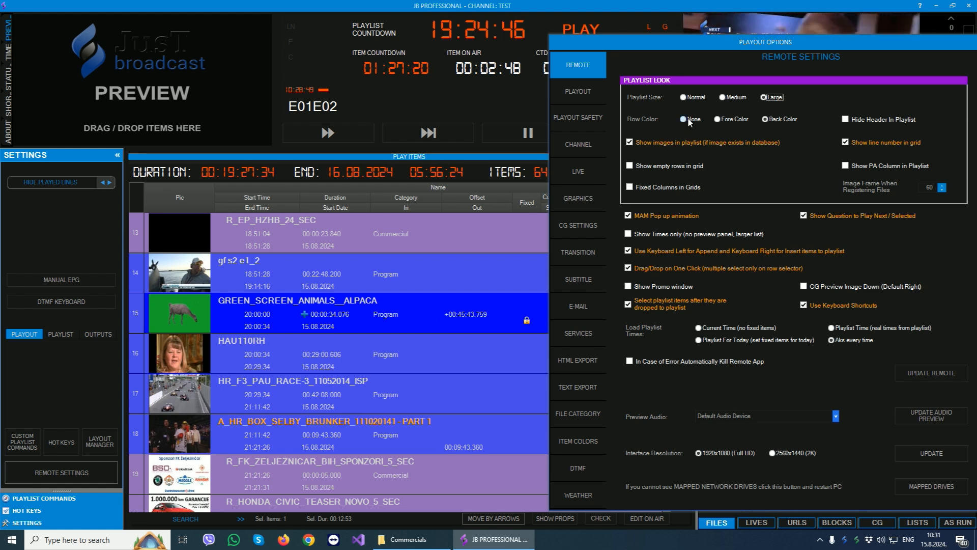
{"action": "left_click", "coordinate": [930, 372]}
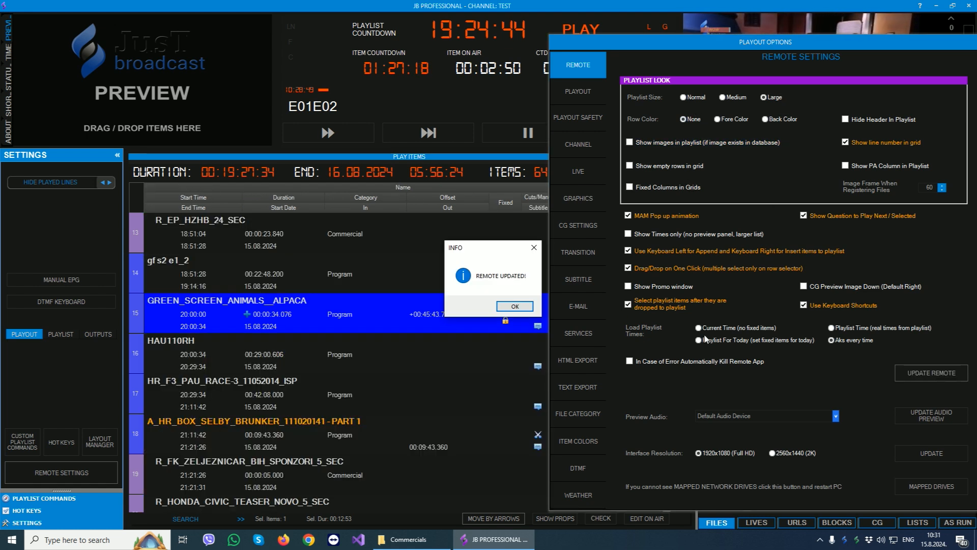
{"action": "left_click", "coordinate": [509, 306]}
- Examine the playout settings, including the manual next time choices for URL and Live, and the playout safety options
{"action": "left_click", "coordinate": [578, 91]}
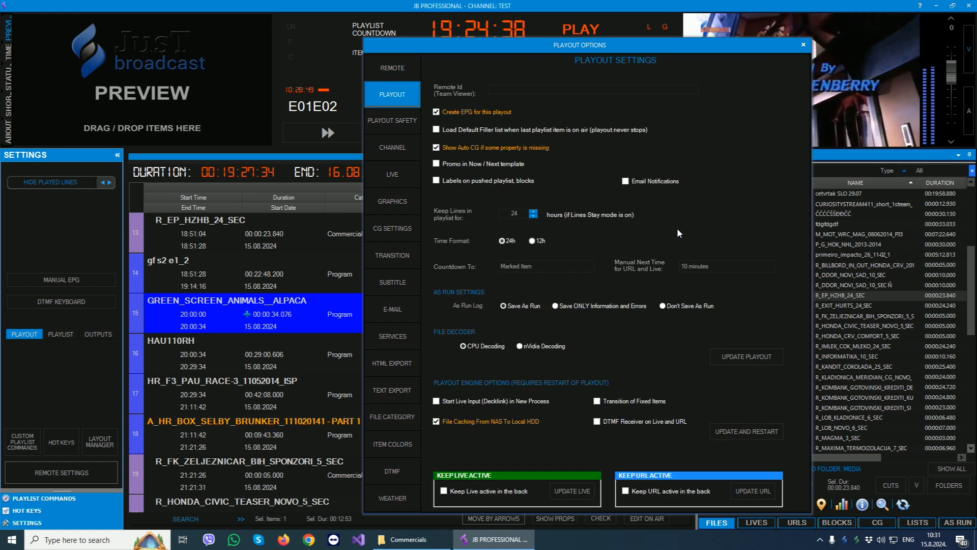
{"action": "left_click", "coordinate": [732, 266]}
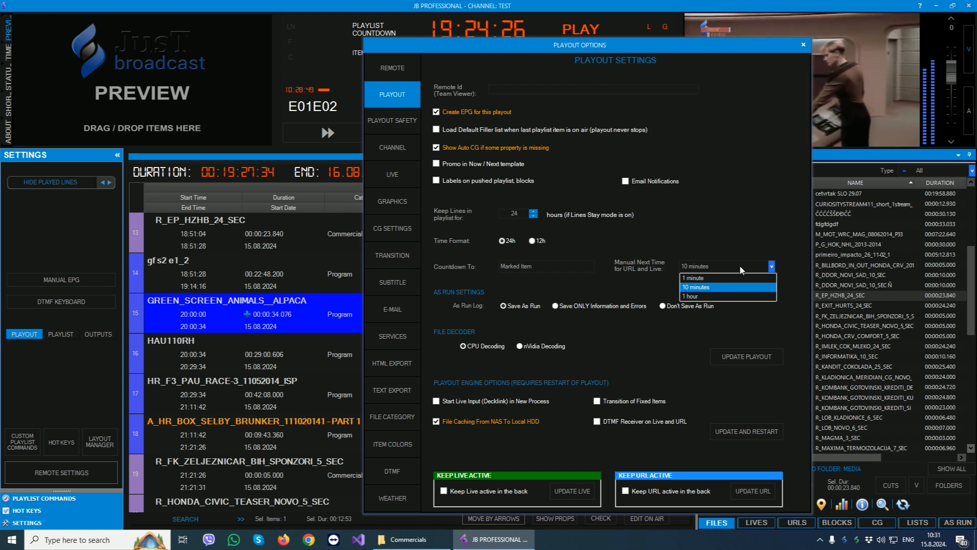
{"action": "left_click", "coordinate": [393, 117]}
{"action": "left_click", "coordinate": [395, 117]}
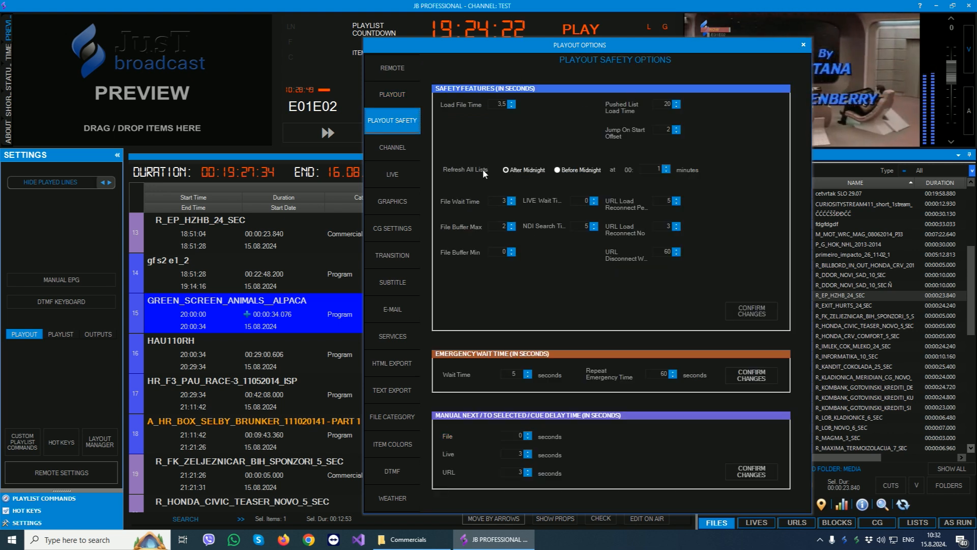
- Examine the channel settings, going through the Color Bar, Color, Image and Video File backgrounds and the missing file choices
{"action": "left_click", "coordinate": [394, 149]}
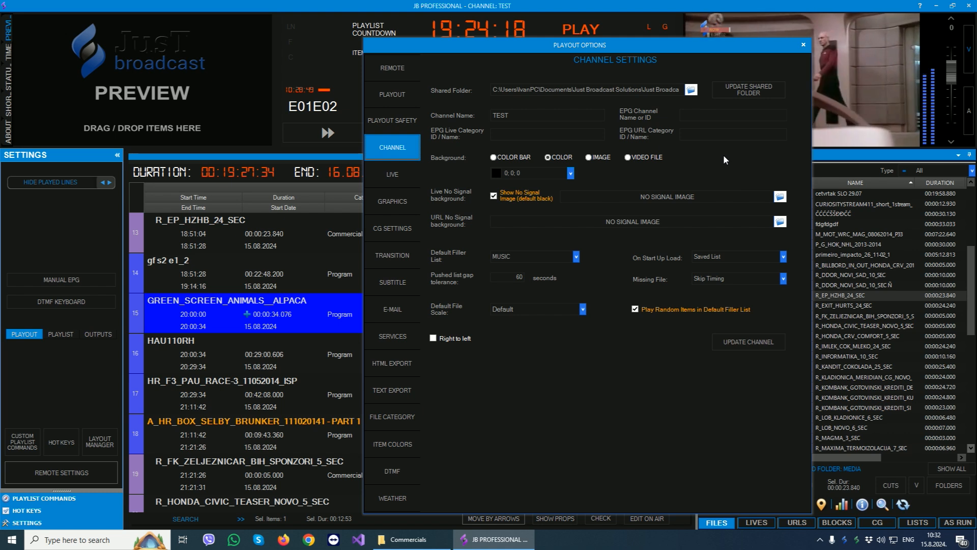
{"action": "left_click", "coordinate": [495, 158]}
{"action": "left_click", "coordinate": [561, 157]}
{"action": "left_click", "coordinate": [590, 157]}
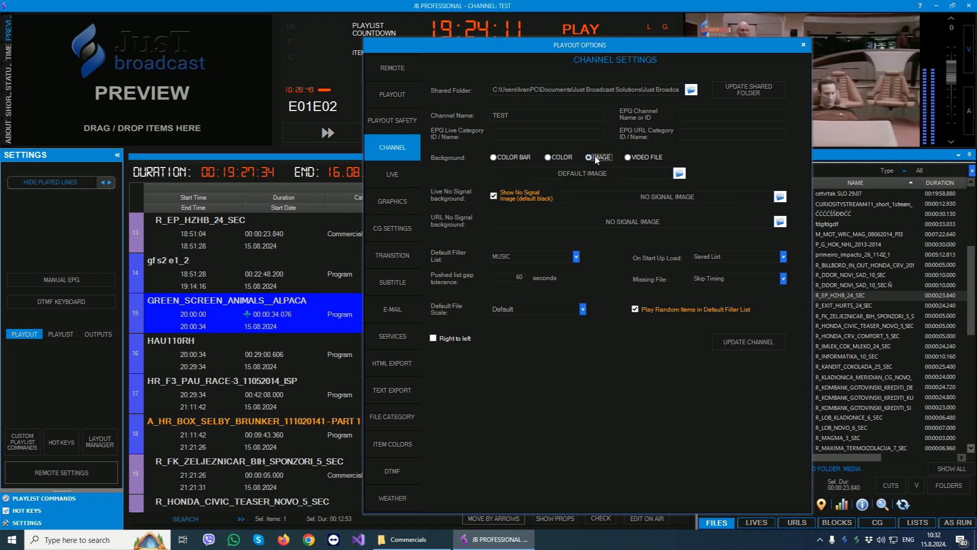
{"action": "left_click", "coordinate": [643, 158]}
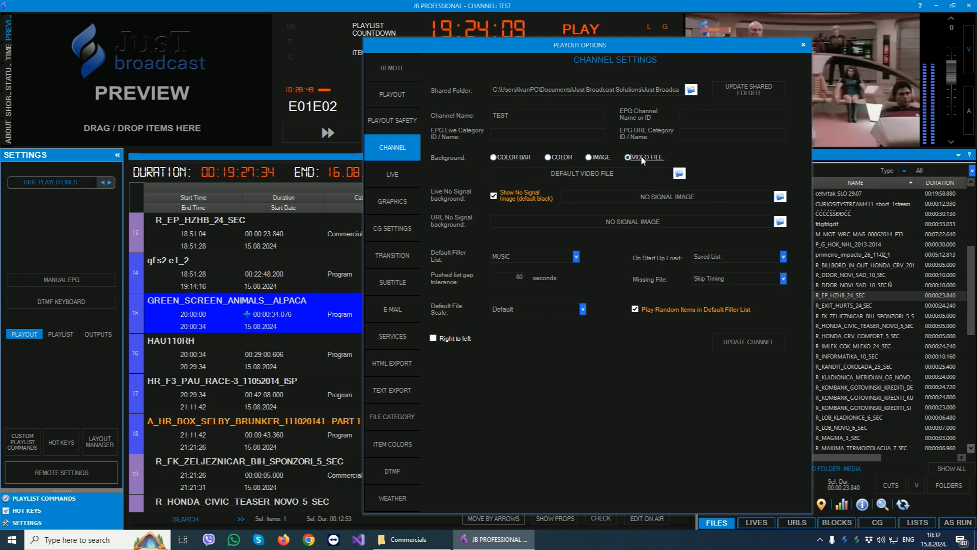
{"action": "left_click", "coordinate": [593, 157]}
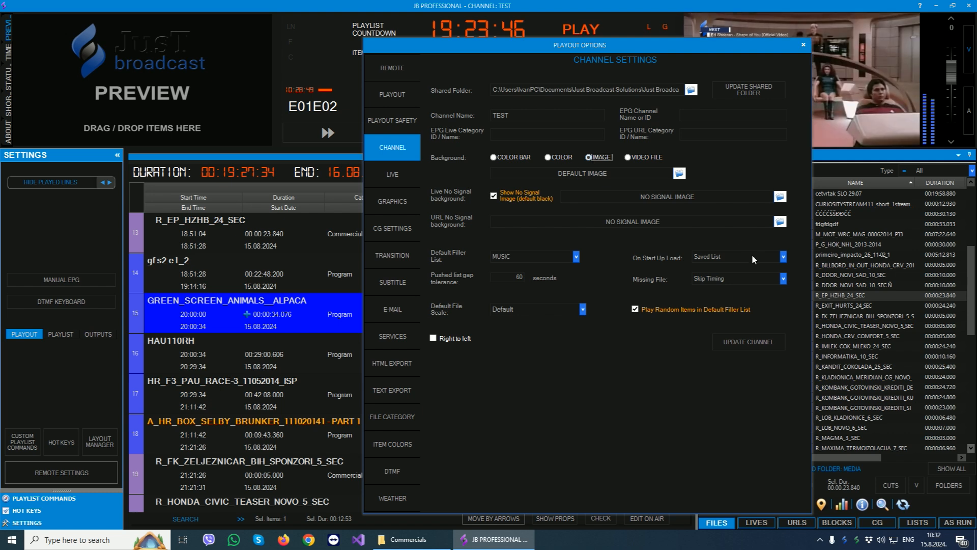
{"action": "left_click", "coordinate": [734, 277]}
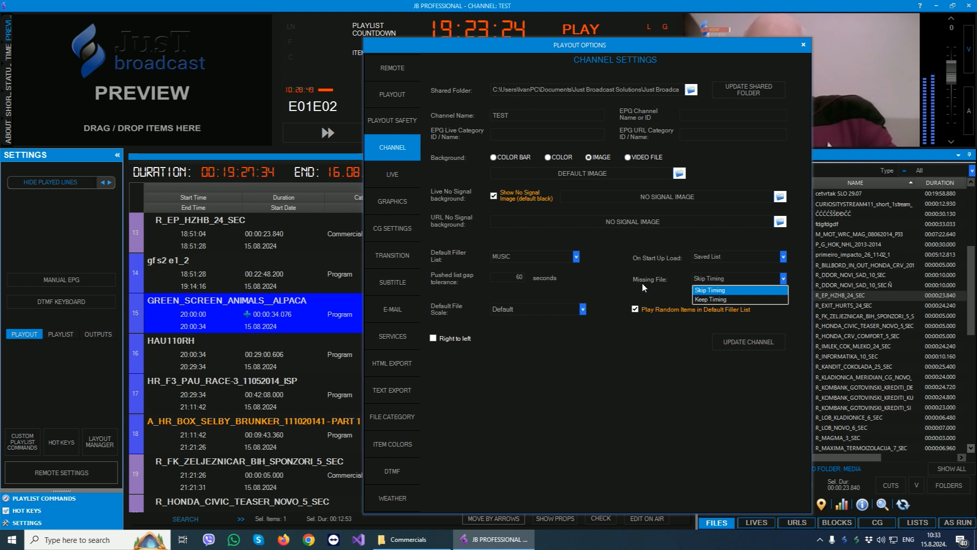
- Examine the playout options for live input hardware, graphics, CG settings, transitions and subtitles
{"action": "left_click", "coordinate": [398, 176]}
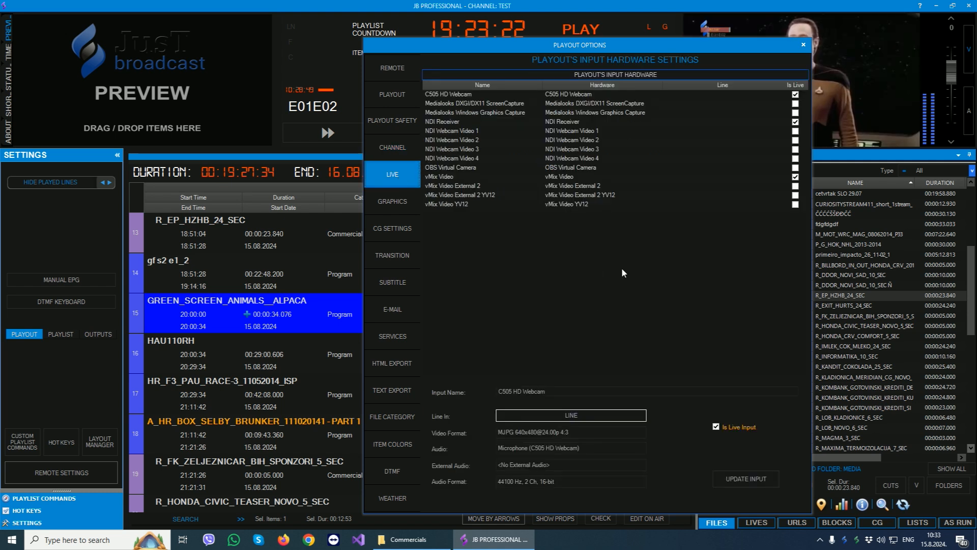
{"action": "left_click", "coordinate": [385, 201]}
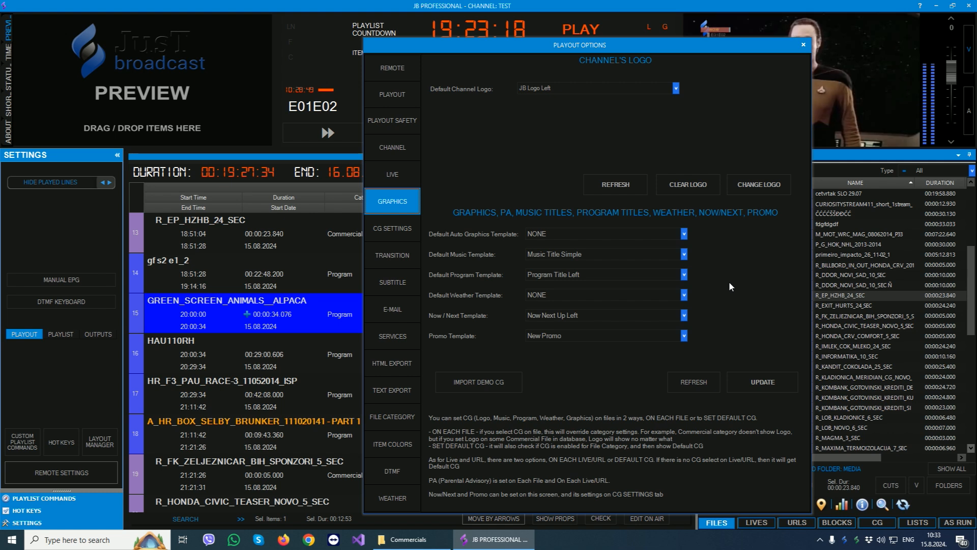
{"action": "left_click", "coordinate": [400, 234]}
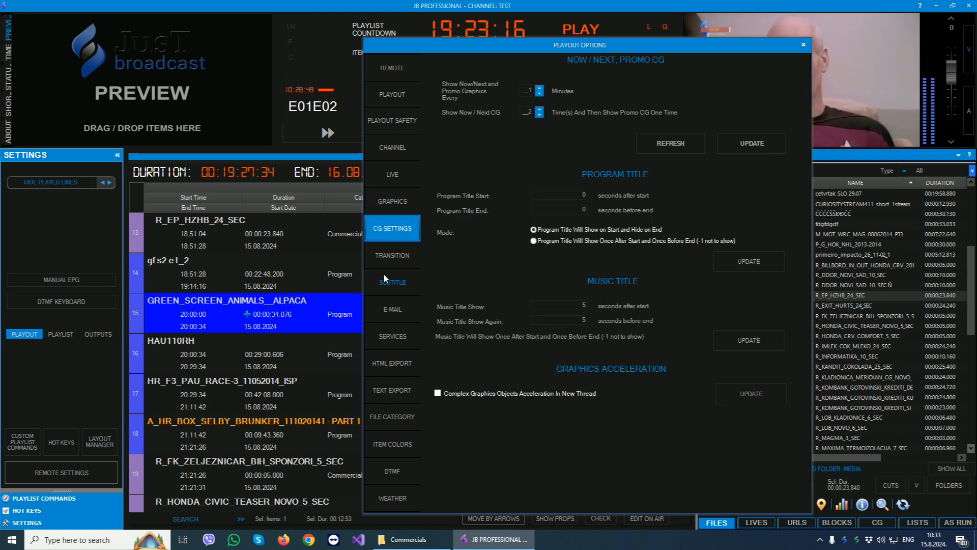
{"action": "left_click", "coordinate": [389, 257]}
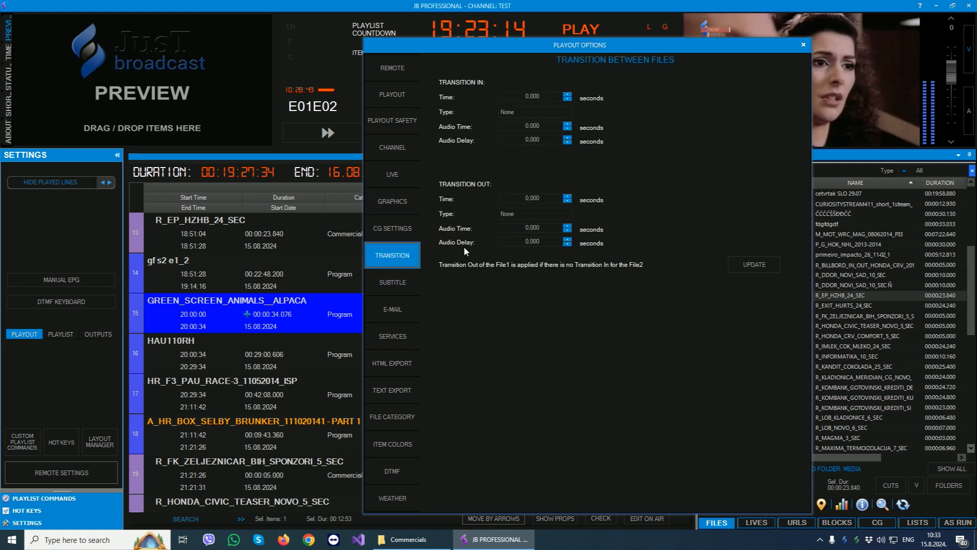
{"action": "left_click", "coordinate": [392, 282]}
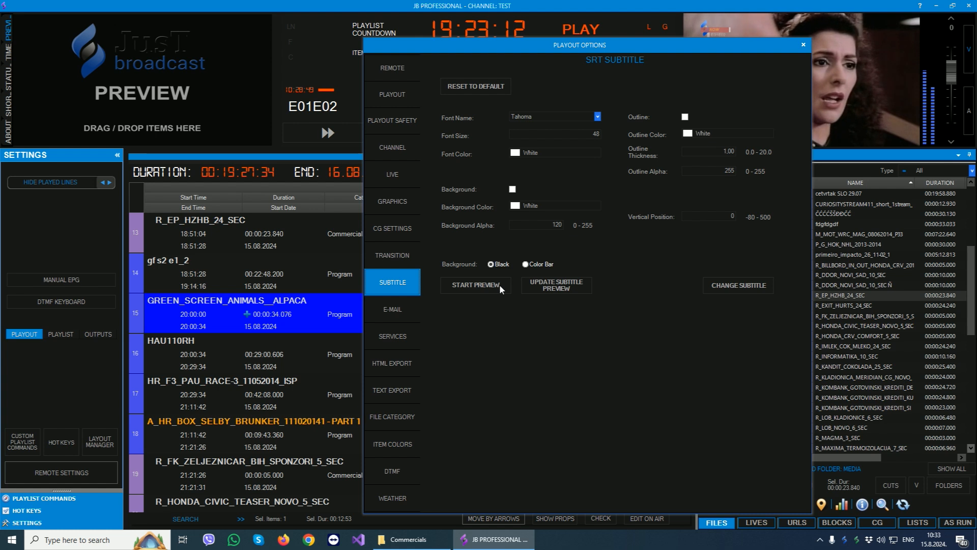
- Examine the playout options for e-mail, services, HTML export, text export, file categories and item colors
{"action": "left_click", "coordinate": [386, 316]}
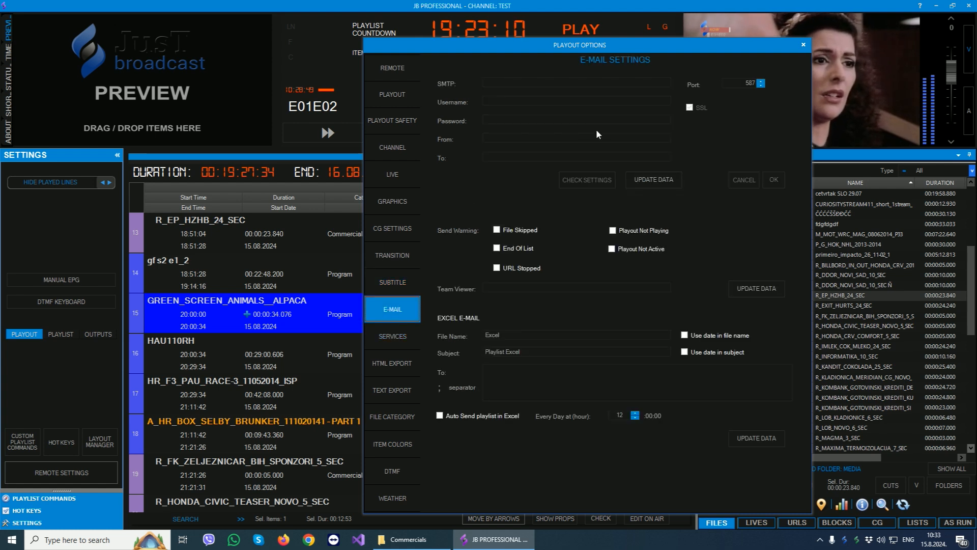
{"action": "left_click", "coordinate": [394, 337]}
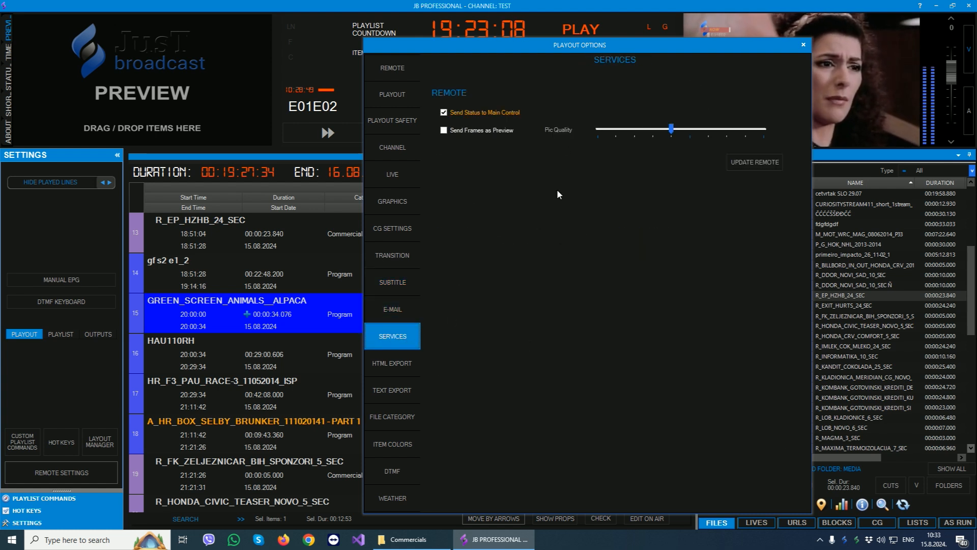
{"action": "left_click", "coordinate": [392, 363]}
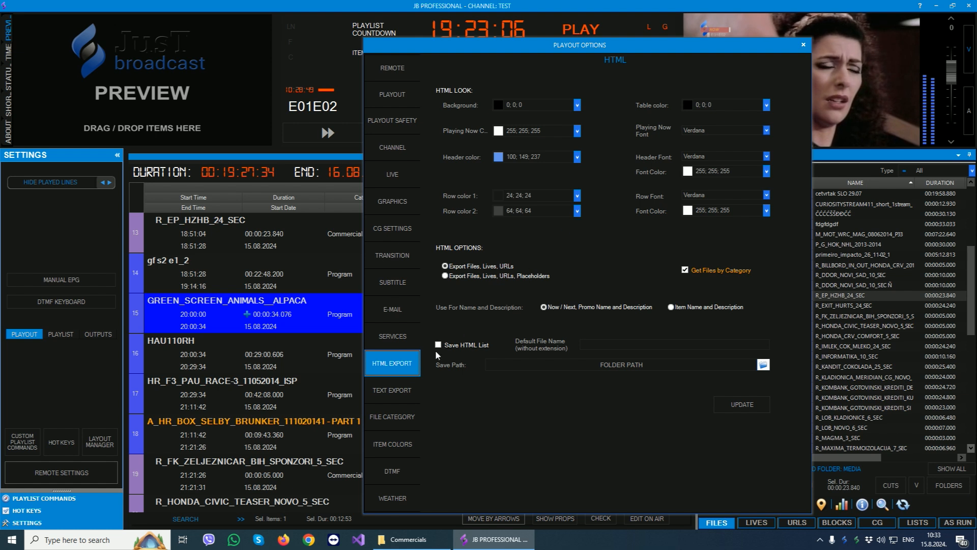
{"action": "left_click", "coordinate": [391, 390]}
{"action": "left_click", "coordinate": [393, 418]}
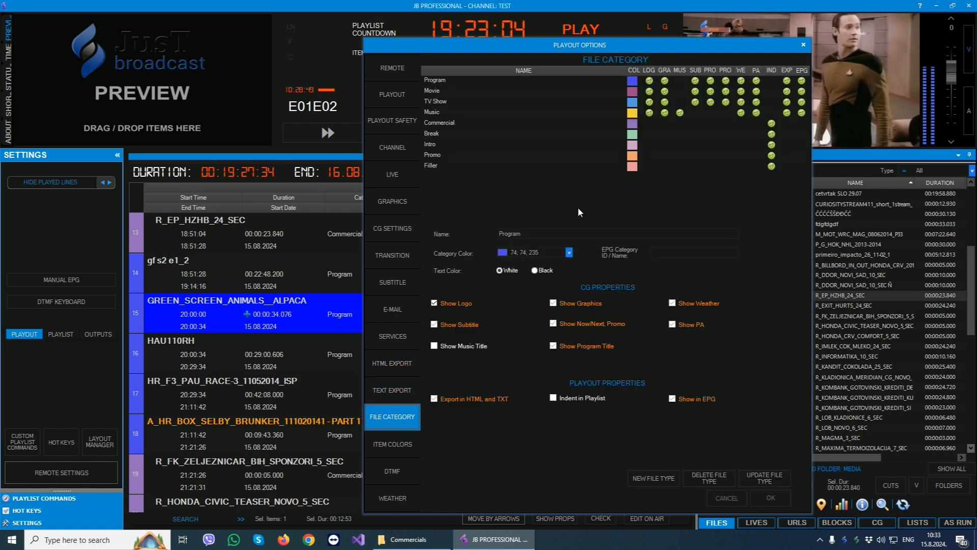
{"action": "left_click", "coordinate": [387, 448]}
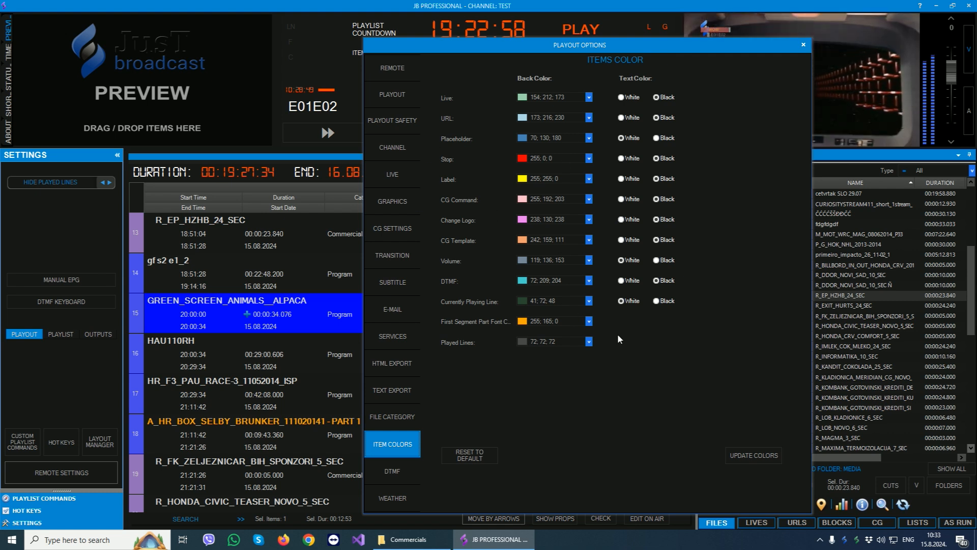
- Examine the DTMF and weather options, close the playout options, and return to the playlist commands
{"action": "left_click", "coordinate": [383, 474]}
{"action": "left_click", "coordinate": [685, 503]}
{"action": "left_click", "coordinate": [547, 504]}
{"action": "left_click", "coordinate": [392, 497]}
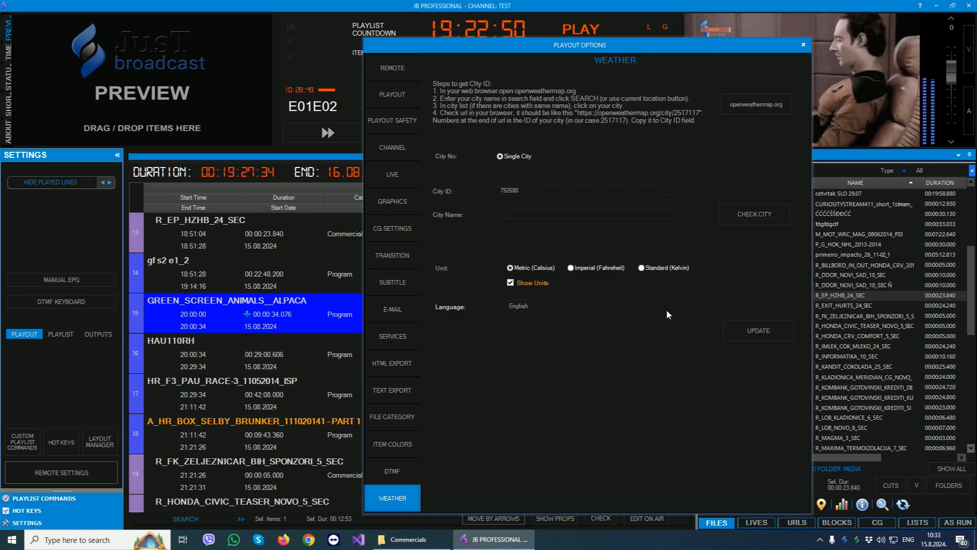
{"action": "left_click", "coordinate": [808, 46]}
{"action": "left_click", "coordinate": [60, 498]}
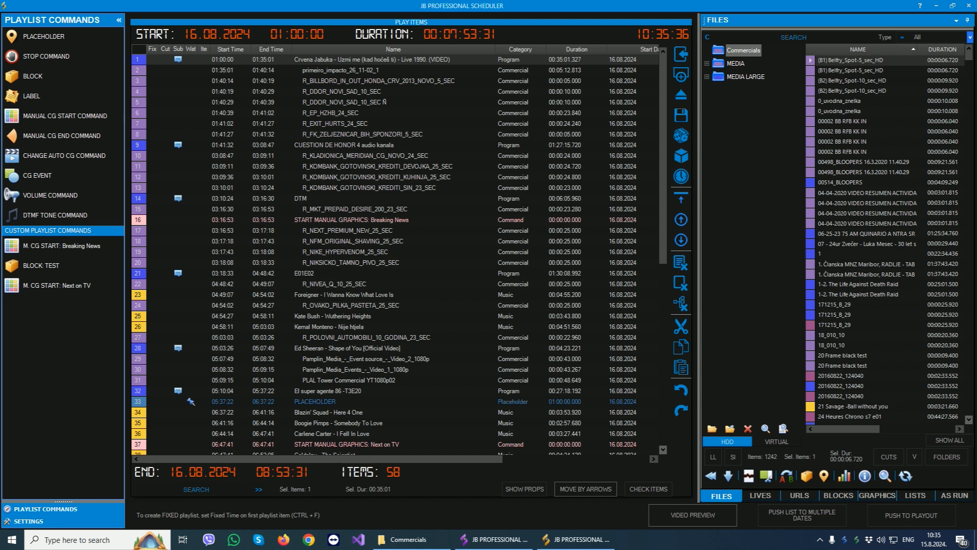
- Switch to JB Professional Scheduler and select the R_MKT_PREPAID_DESIRE_200_23_SEC commercial in its playlist
{"action": "left_click", "coordinate": [432, 210]}
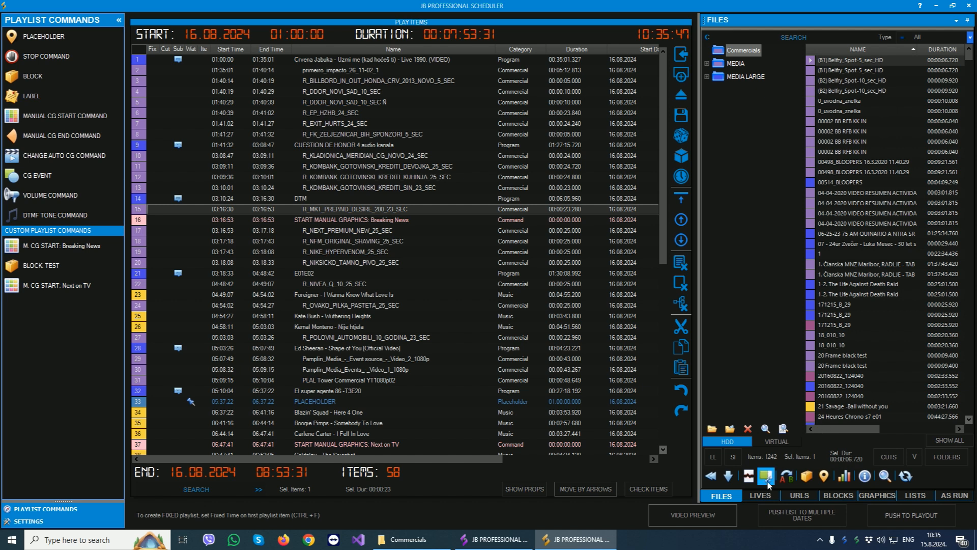
- Examine the Scheduler's Lives, URLs, Blocks, Graphics, Lists and As Run modules, and return to the file library
{"action": "left_click", "coordinate": [762, 496]}
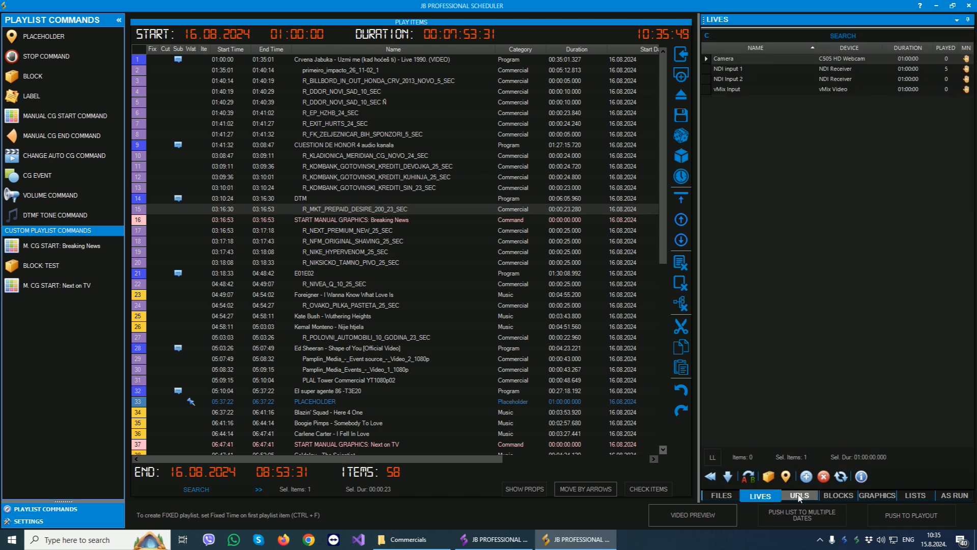
{"action": "left_click", "coordinate": [799, 496]}
{"action": "left_click", "coordinate": [838, 495]}
{"action": "left_click", "coordinate": [877, 496]}
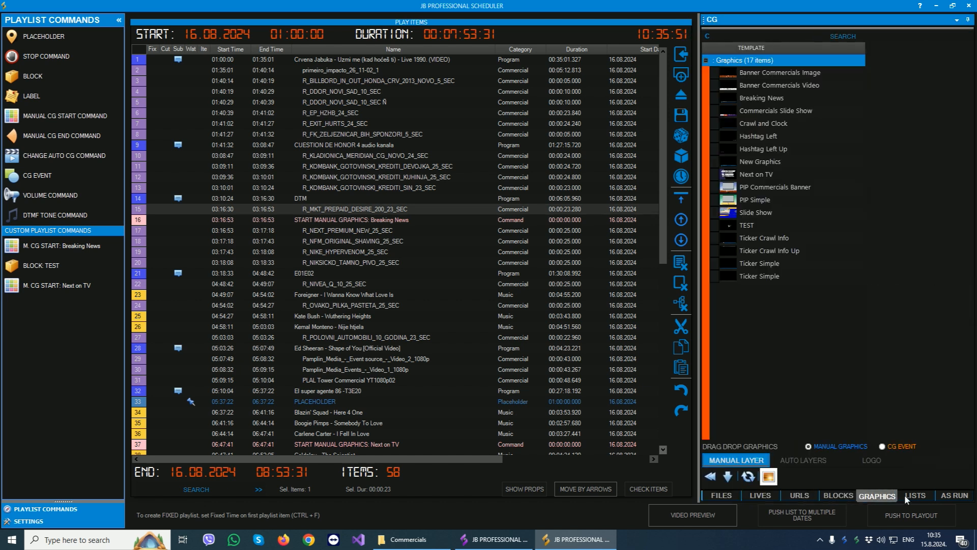
{"action": "left_click", "coordinate": [915, 495]}
{"action": "left_click", "coordinate": [952, 496]}
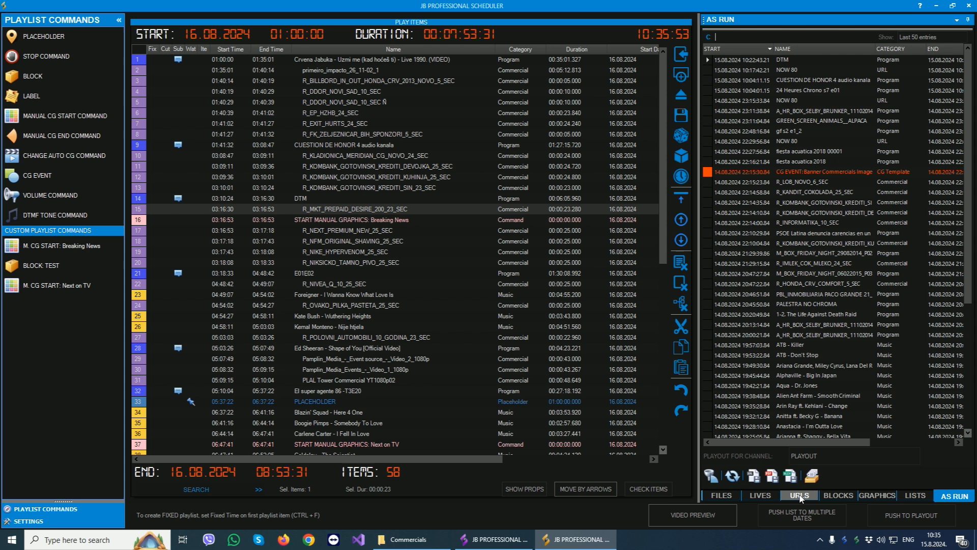
{"action": "left_click", "coordinate": [730, 498]}
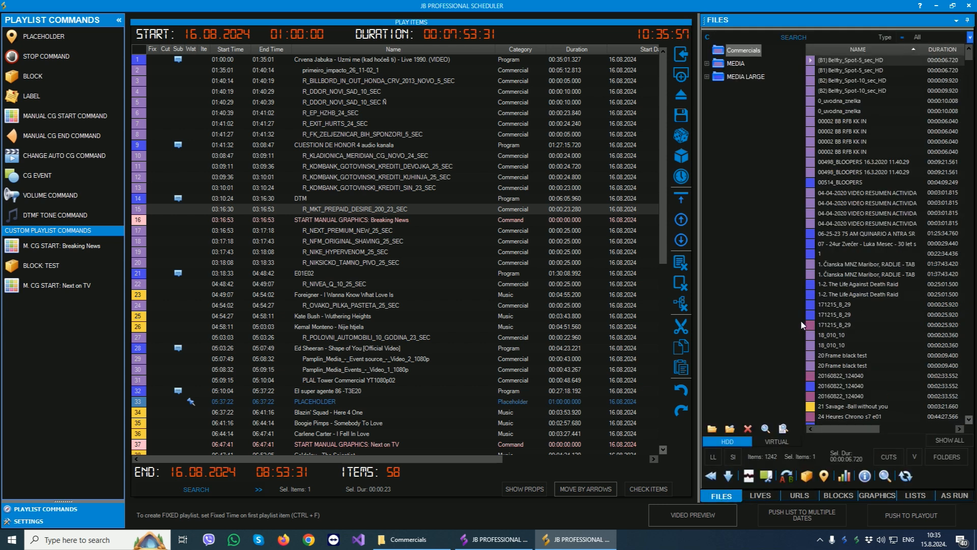
- Look over the Scheduler's playlist items and its playlist editing tools
{"action": "left_click", "coordinate": [414, 249]}
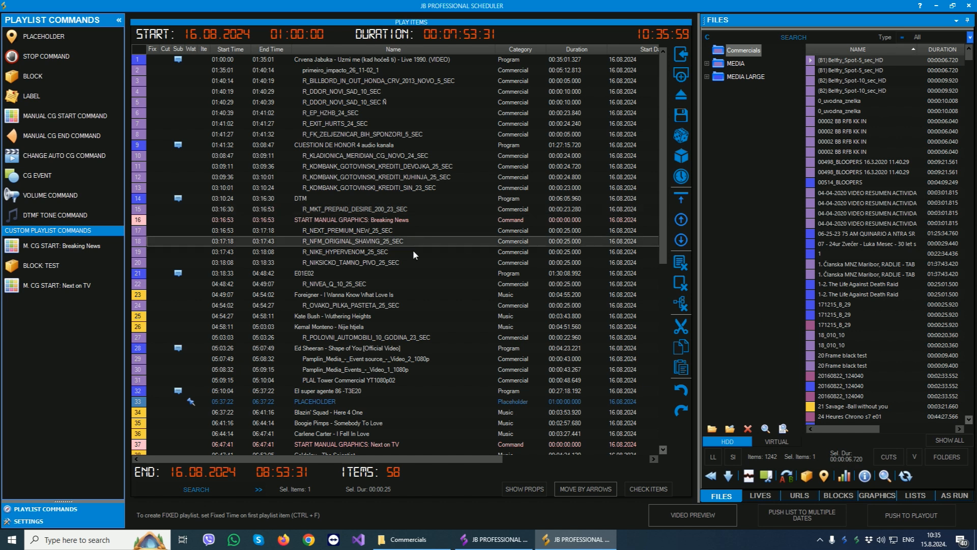
{"action": "scroll", "coordinate": [415, 296], "scroll_direction": "down", "scroll_amount": 6}
{"action": "scroll", "coordinate": [415, 295], "scroll_direction": "up", "scroll_amount": 6}
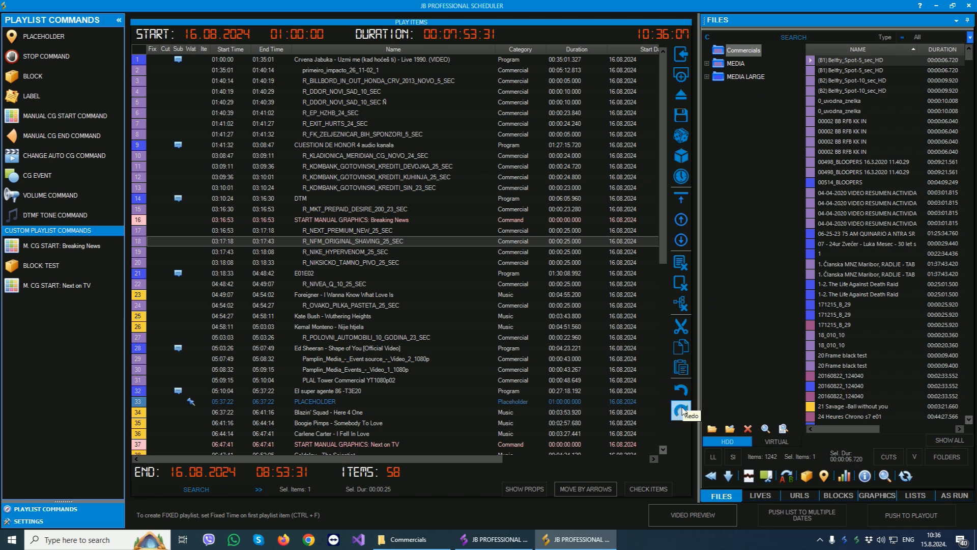
{"action": "left_click", "coordinate": [397, 284]}
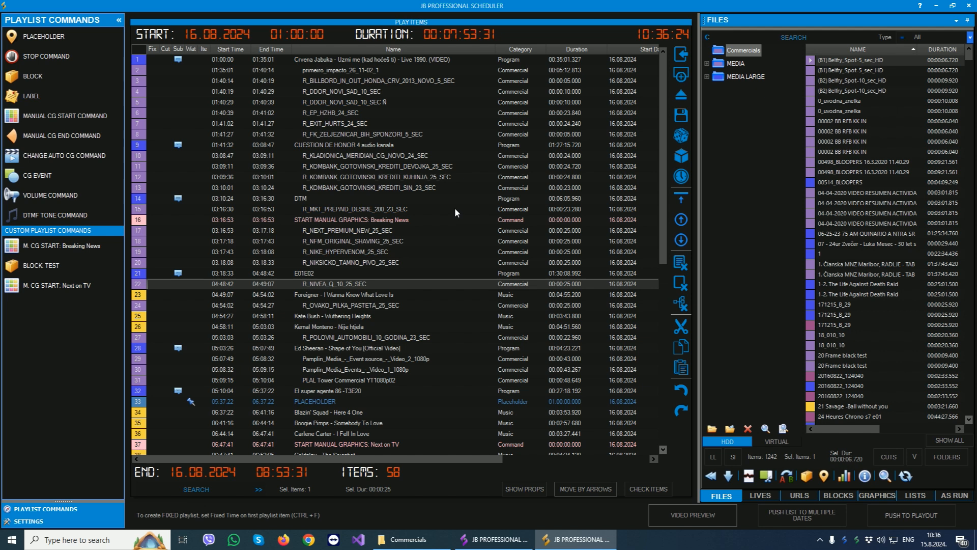
- Insert the 04-04-2020 VIDEO RESUMEN ACTIVIDADES EN GUAYAS file into the playlist before R_KOMBANK_GOTOVINSKI_KREDITI_KUHINJA_25_SEC
{"action": "left_click", "coordinate": [888, 233]}
{"action": "left_click", "coordinate": [868, 206]}
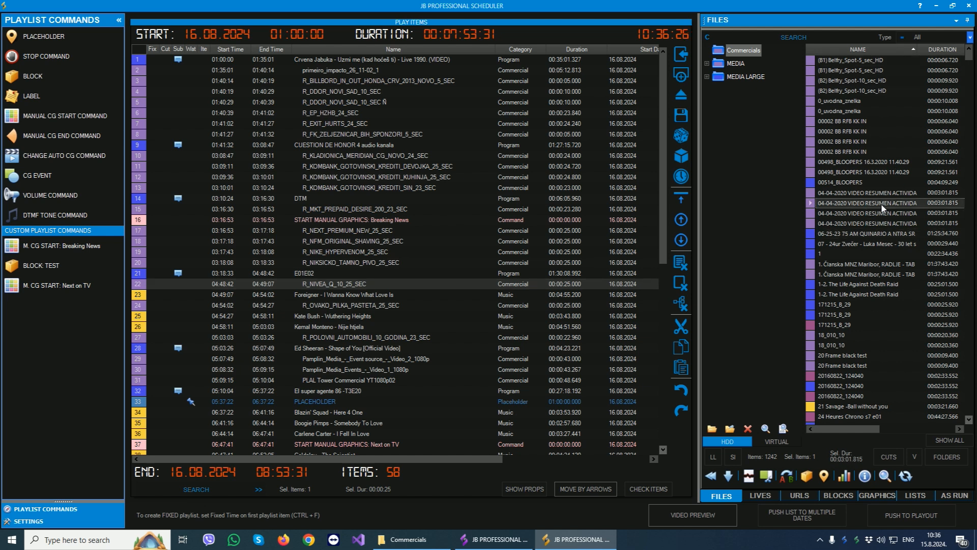
{"action": "left_click_drag", "start_coordinate": [883, 207], "coordinate": [461, 180]}
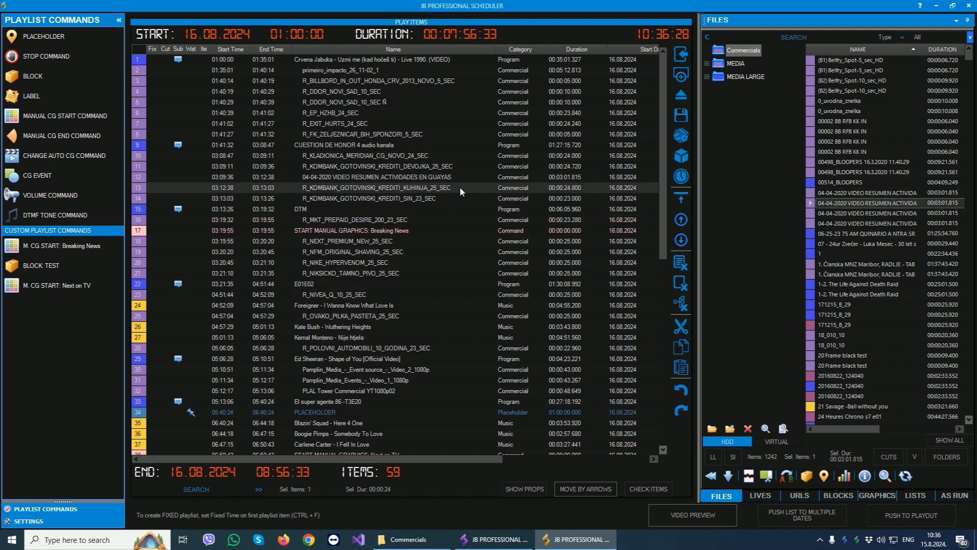
{"action": "scroll", "coordinate": [462, 162], "scroll_direction": "down", "scroll_amount": 5}
{"action": "scroll", "coordinate": [463, 163], "scroll_direction": "up", "scroll_amount": 5}
- Set the first playlist item's start time to 00:05:00, turn on Fixed Time and update the item
{"action": "left_click", "coordinate": [399, 61]}
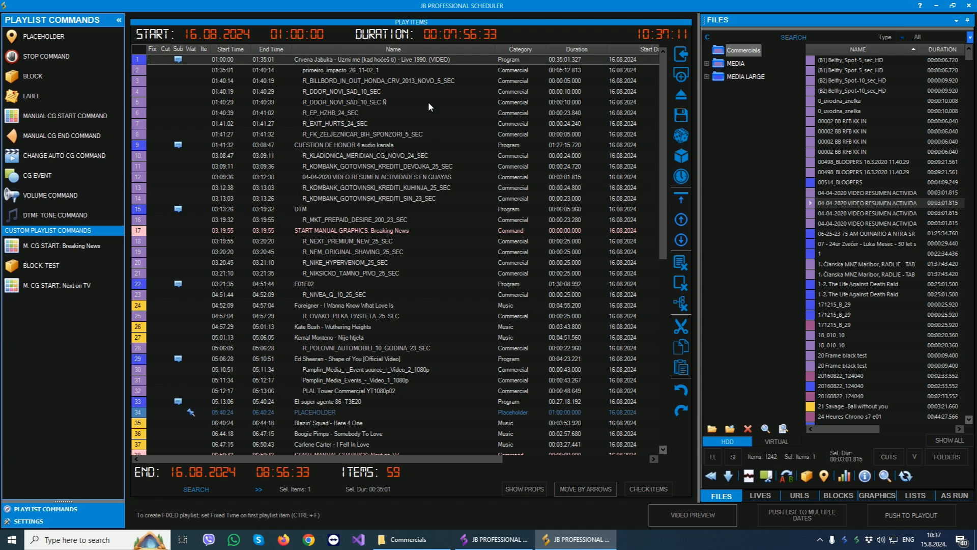
{"action": "double_click", "coordinate": [385, 60]}
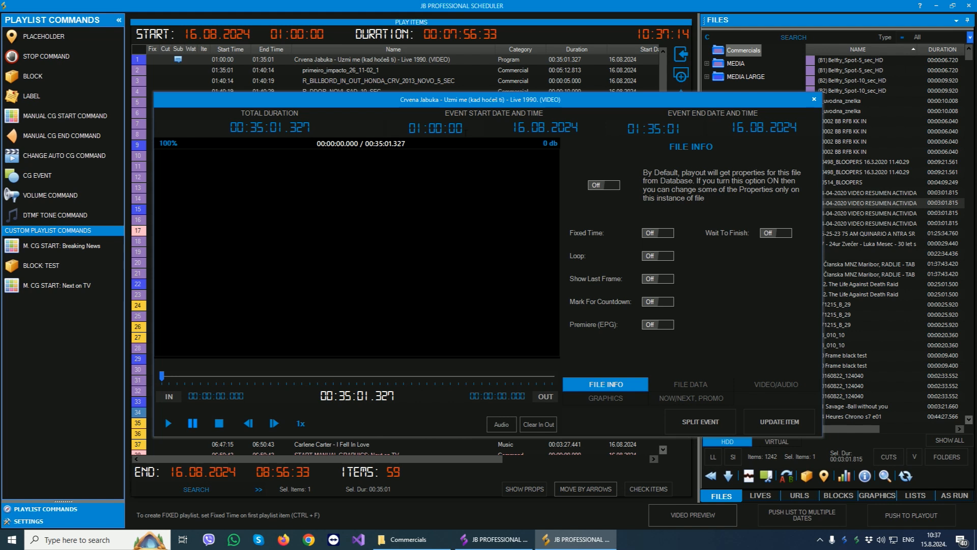
{"action": "double_click", "coordinate": [462, 128]}
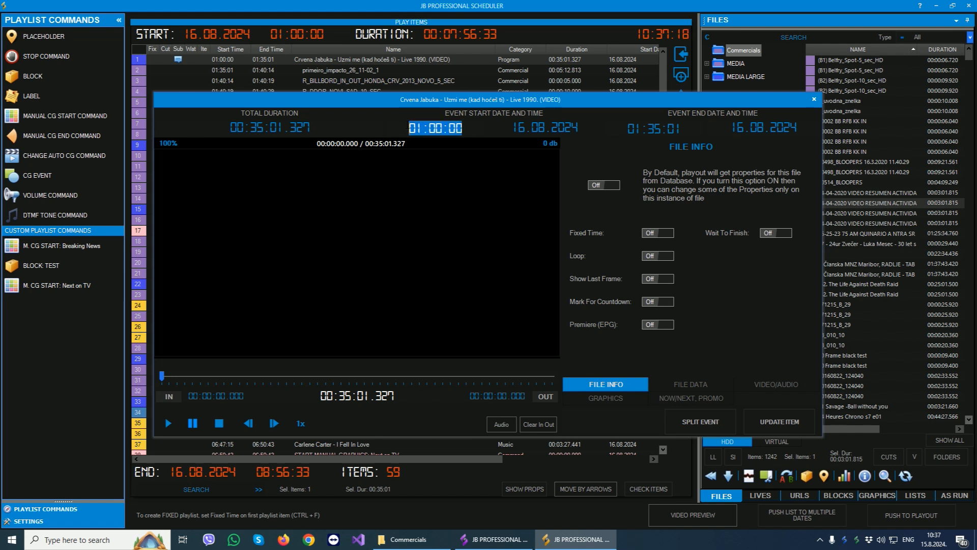
{"action": "type", "text": "00"}
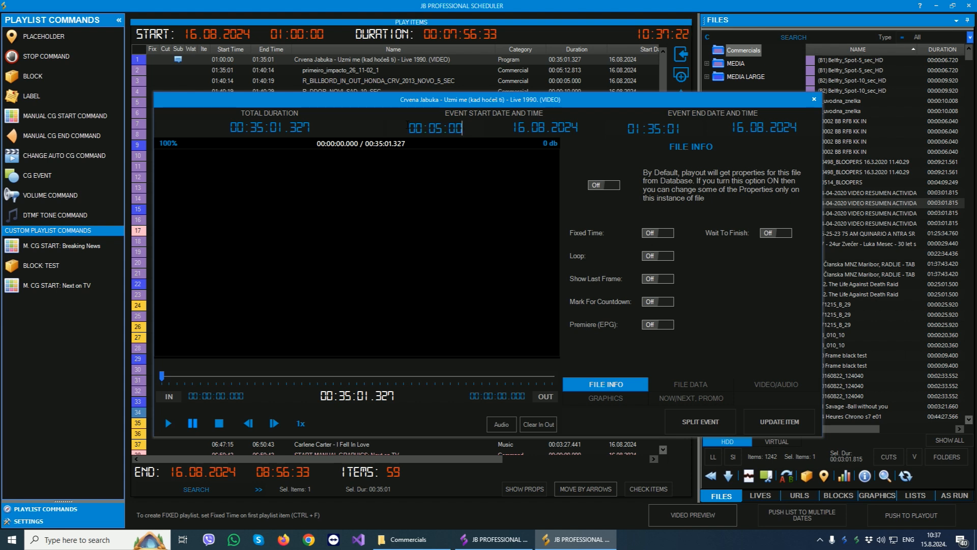
{"action": "left_click", "coordinate": [668, 232]}
{"action": "left_click", "coordinate": [774, 426]}
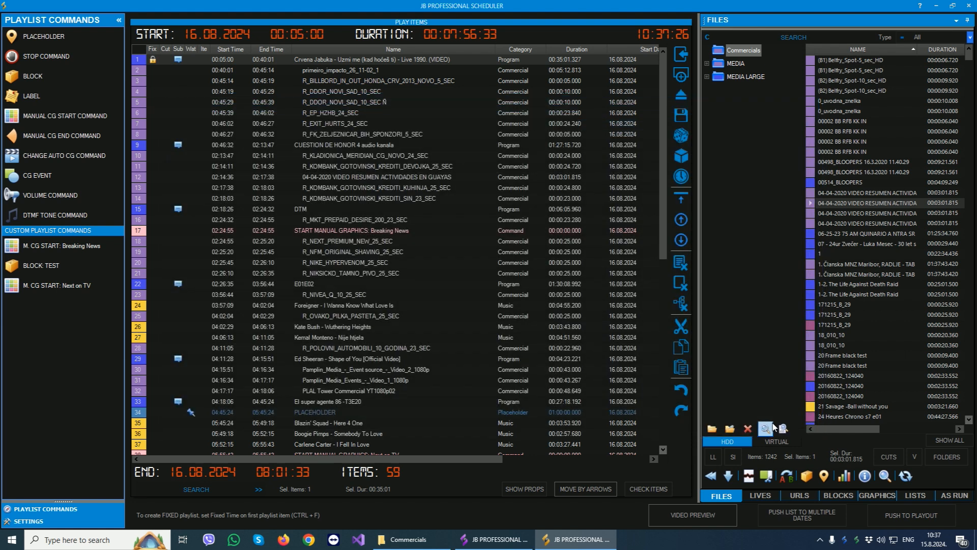
- Push the 16.08.2024 00:05:00 playlist to playout
{"action": "left_click", "coordinate": [417, 252]}
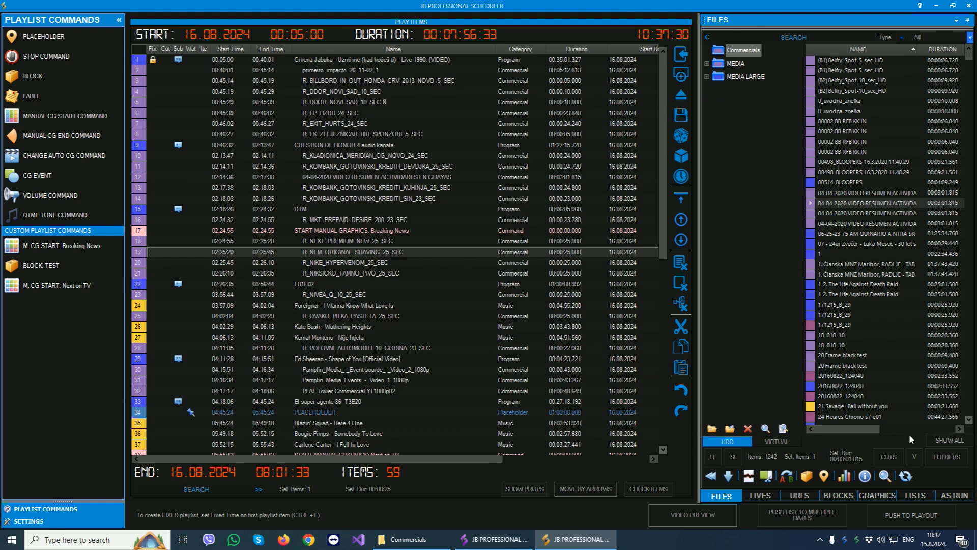
{"action": "left_click", "coordinate": [924, 515]}
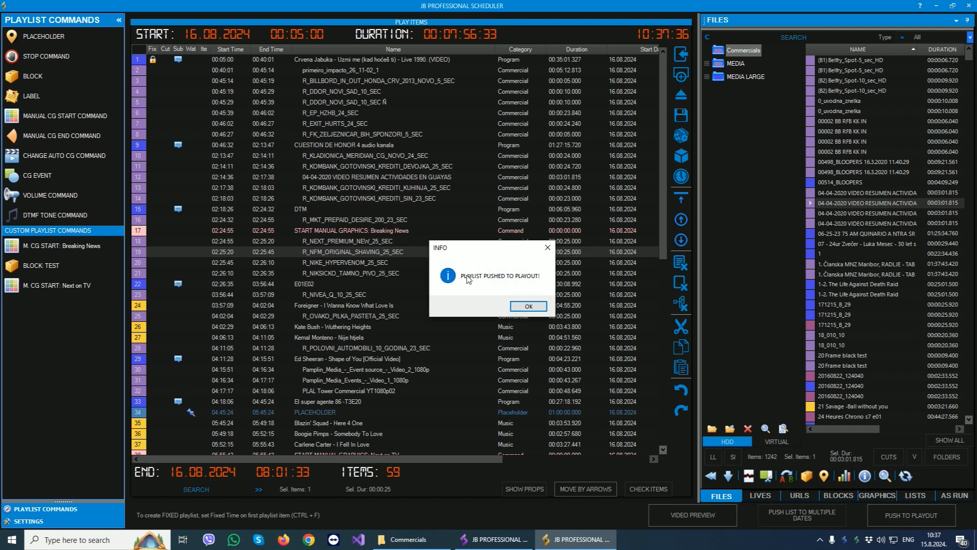
{"action": "left_click", "coordinate": [530, 306]}
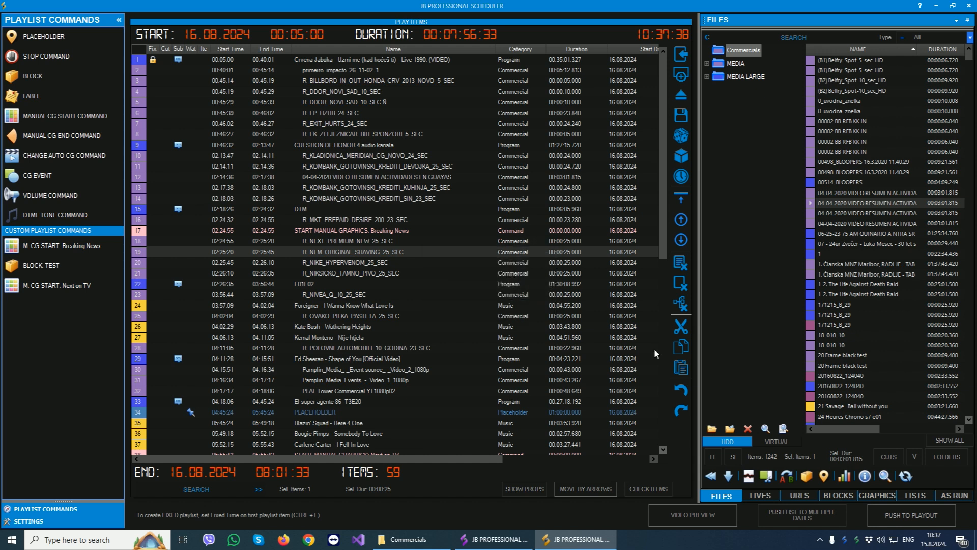
- Check the pushed lists in the Scheduler, then switch to the JB Professional playout and view its pushed lists
{"action": "left_click", "coordinate": [915, 497]}
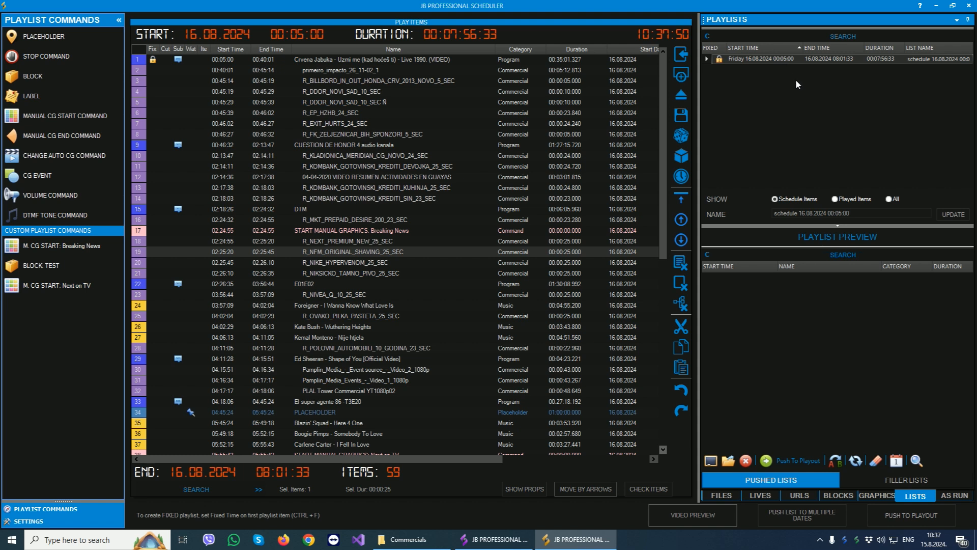
{"action": "left_click", "coordinate": [503, 542]}
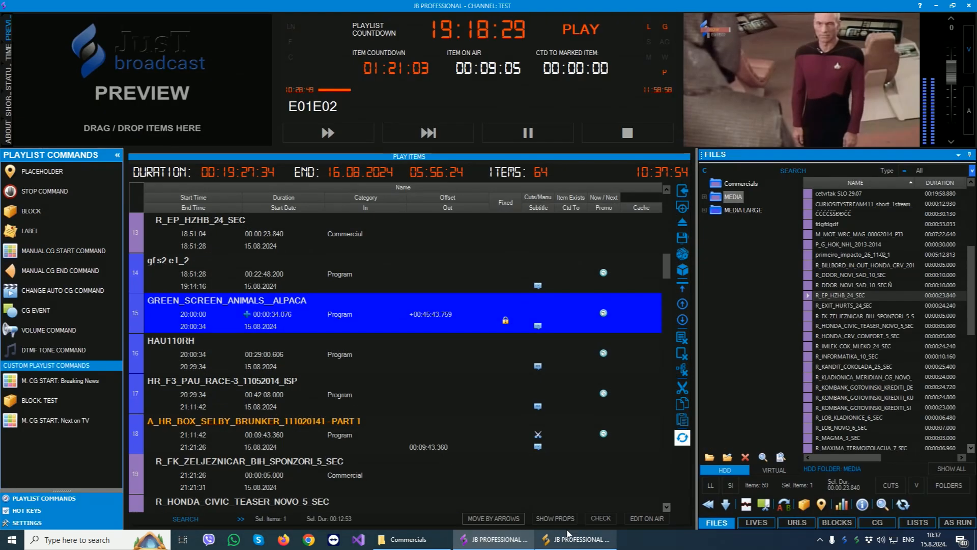
{"action": "left_click", "coordinate": [911, 524]}
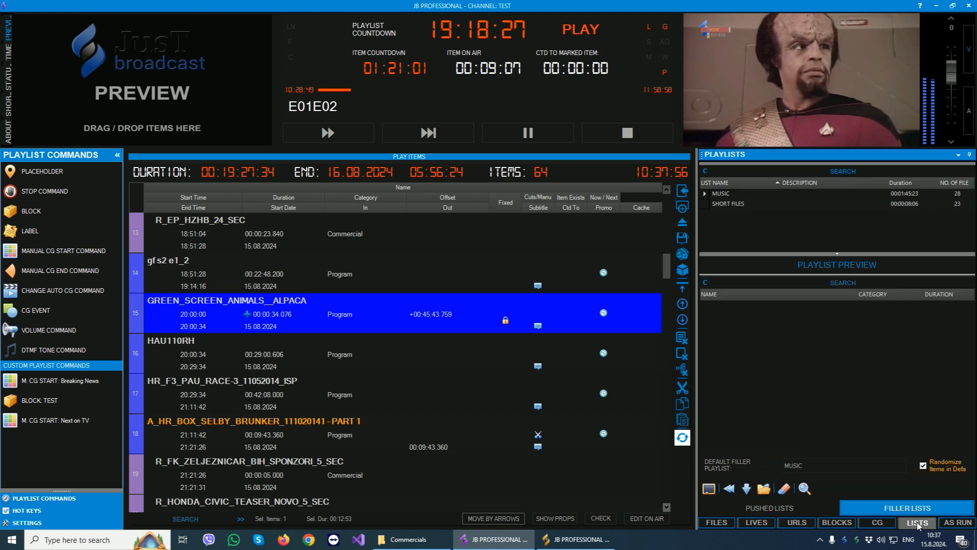
{"action": "left_click", "coordinate": [769, 507]}
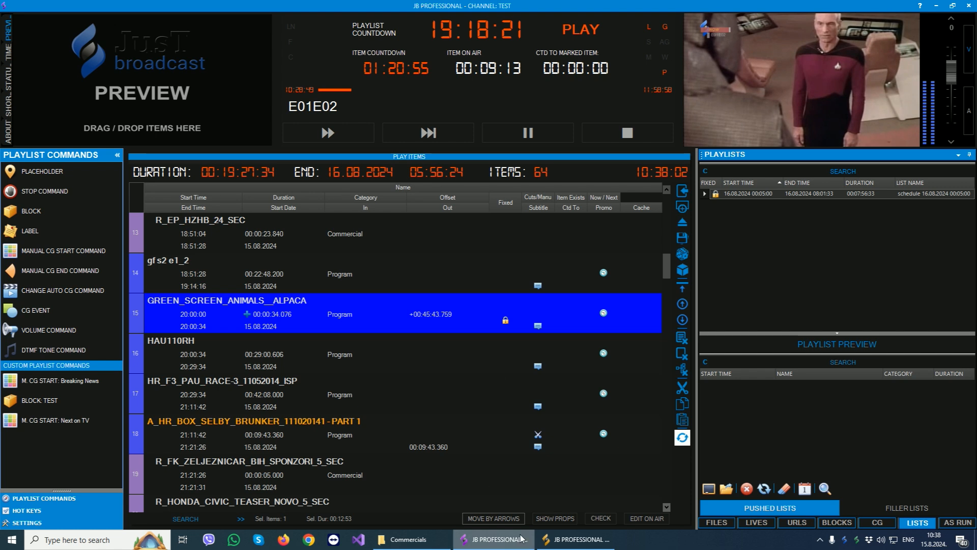
- Switch back to JB Professional Scheduler and delete all items from the playlist
{"action": "left_click", "coordinate": [578, 539]}
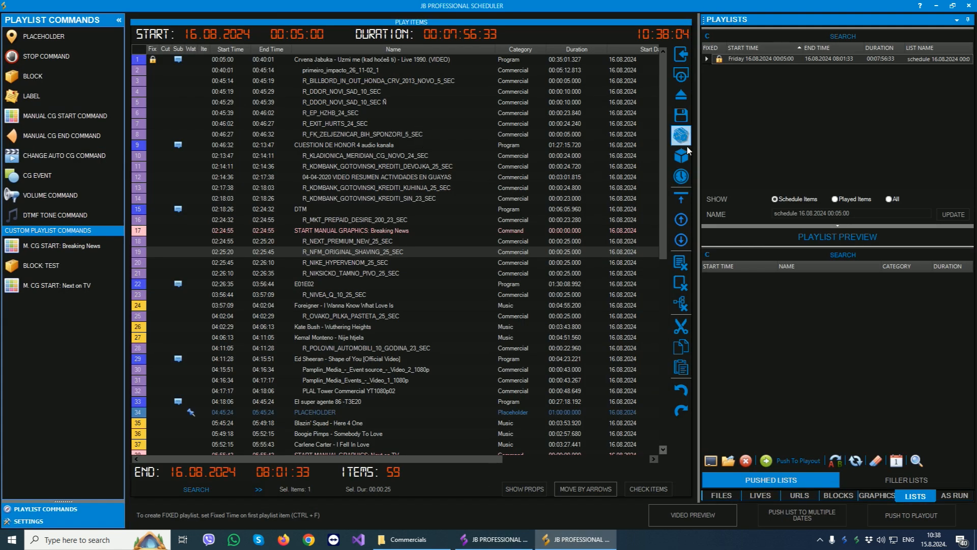
{"action": "left_click", "coordinate": [681, 283]}
{"action": "left_click", "coordinate": [490, 307]}
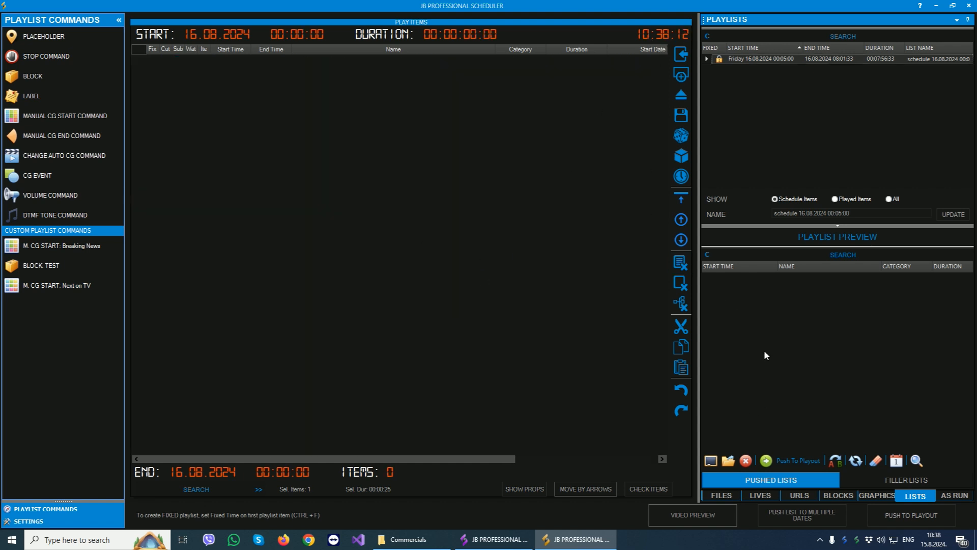
- Add the 15 library files from 0_uvodna_znelka to 1 to the empty playlist, starting on 15.08.2024 at 10:40:00
{"action": "left_click", "coordinate": [719, 495]}
{"action": "left_click_drag", "start_coordinate": [811, 114], "coordinate": [809, 256]}
{"action": "left_click_drag", "start_coordinate": [842, 209], "coordinate": [496, 226]}
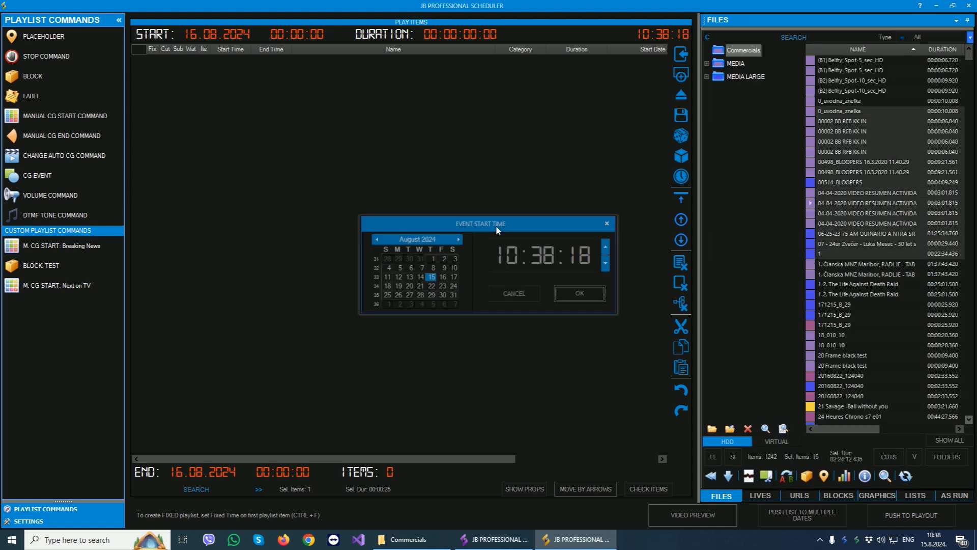
{"action": "left_click", "coordinate": [592, 255]}
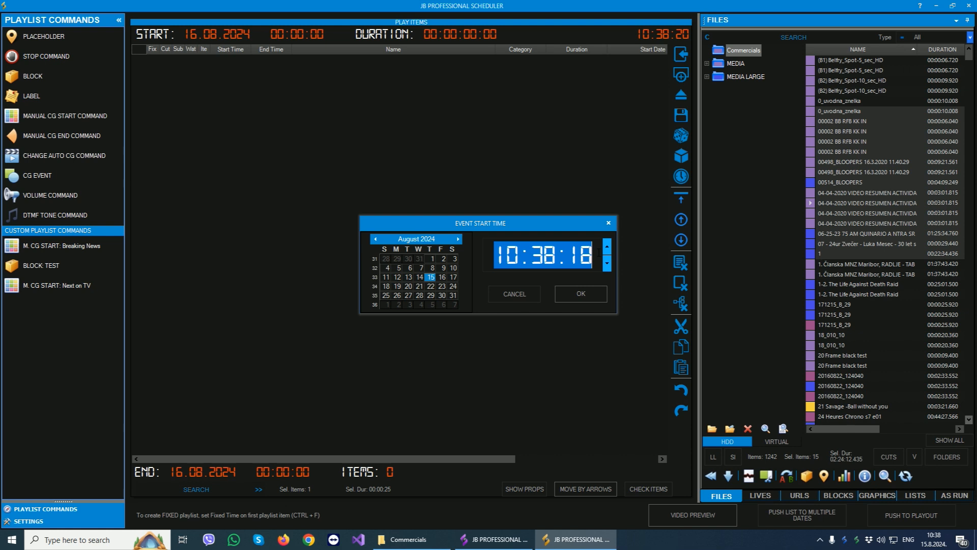
{"action": "type", "text": "10:40:00"}
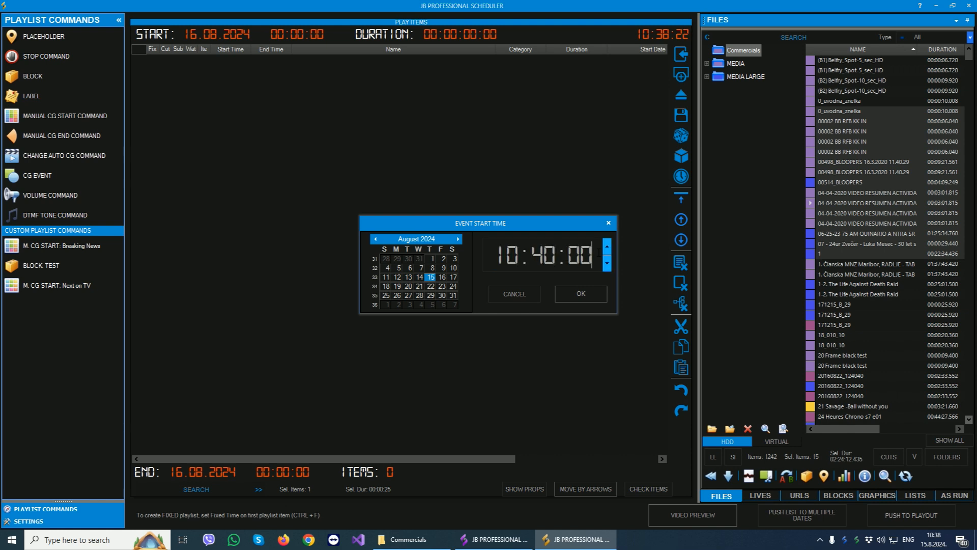
{"action": "left_click", "coordinate": [578, 294]}
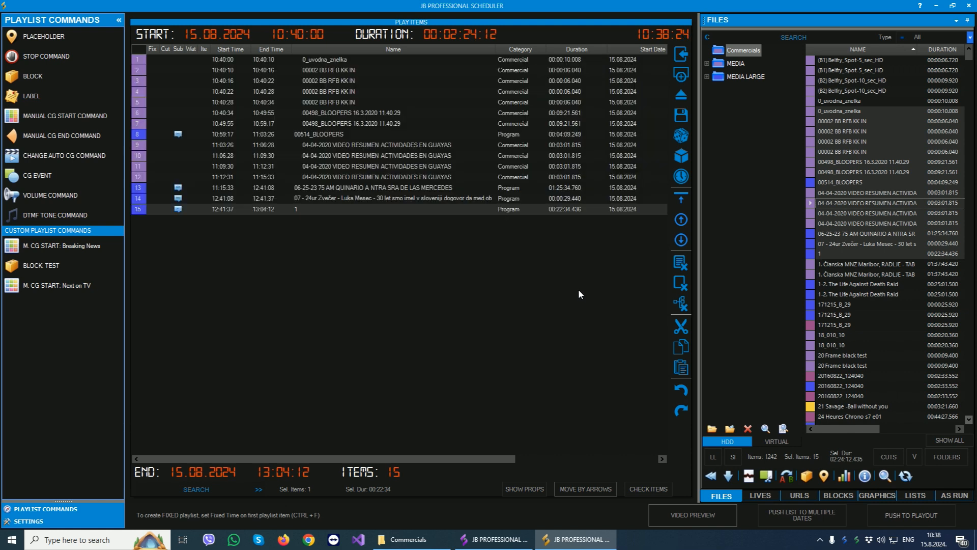
- Turn on Fixed Time for the first item, 0_uvodna_znelka, and push the playlist to playout
{"action": "double_click", "coordinate": [254, 60]}
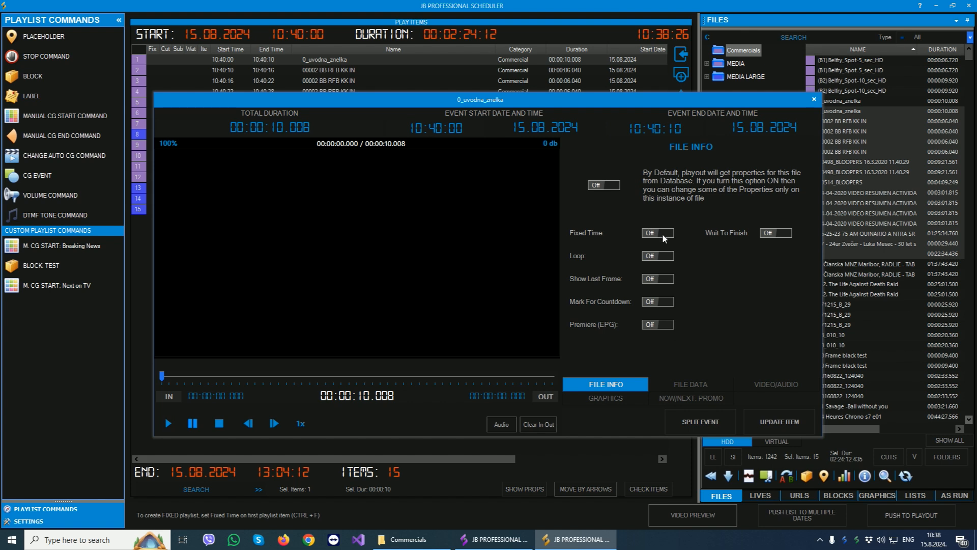
{"action": "left_click", "coordinate": [789, 429]}
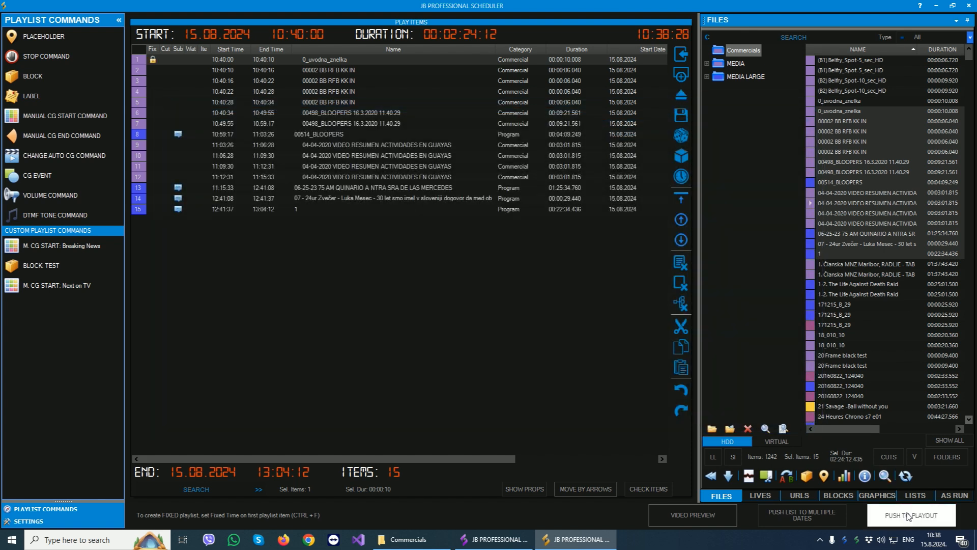
{"action": "left_click", "coordinate": [909, 516]}
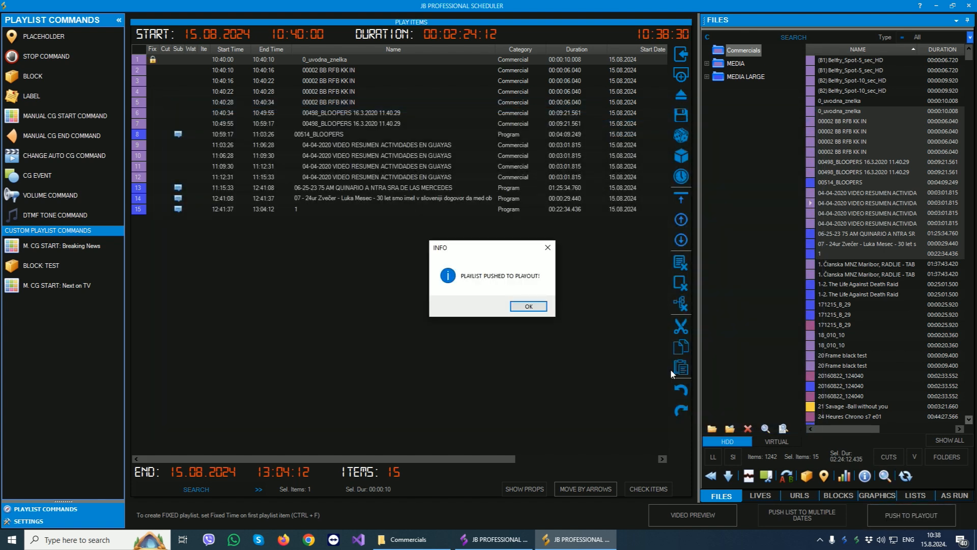
{"action": "left_click", "coordinate": [528, 306]}
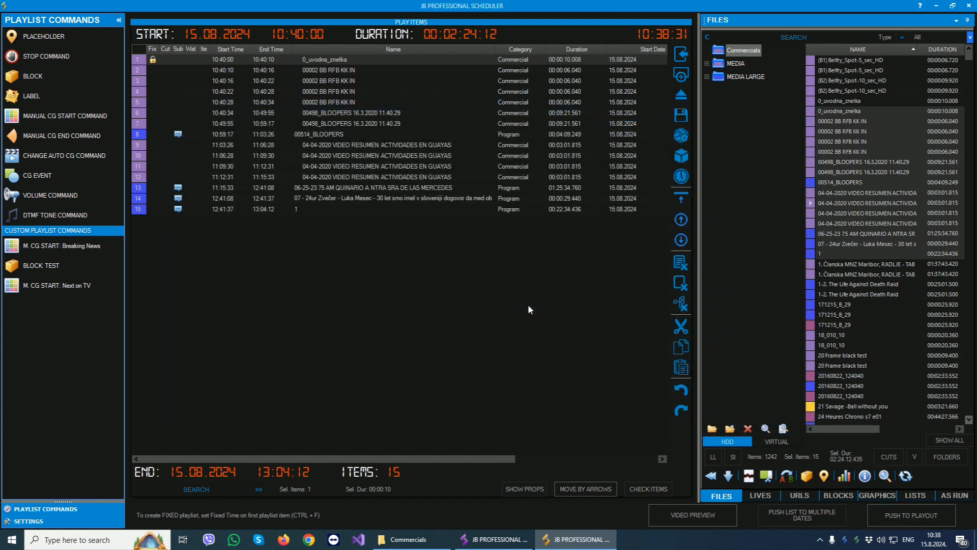
- Switch to the JB Professional playout and check the pushed list for 15.08.2024 10:40:00
{"action": "left_click", "coordinate": [496, 539]}
{"action": "left_click", "coordinate": [782, 194]}
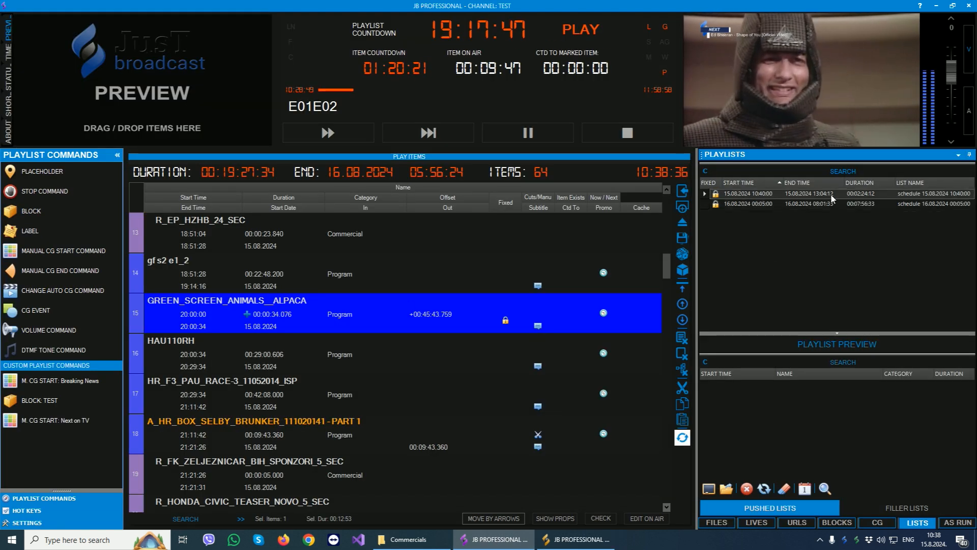
- Set the playlist size to Normal in the remote settings and update the remote
{"action": "left_click", "coordinate": [27, 523]}
{"action": "left_click", "coordinate": [66, 472]}
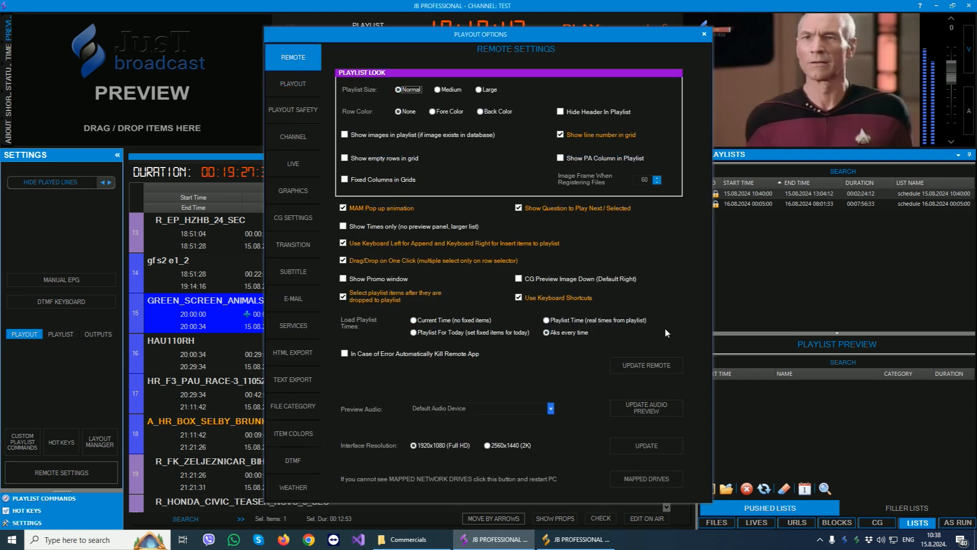
{"action": "left_click", "coordinate": [648, 368]}
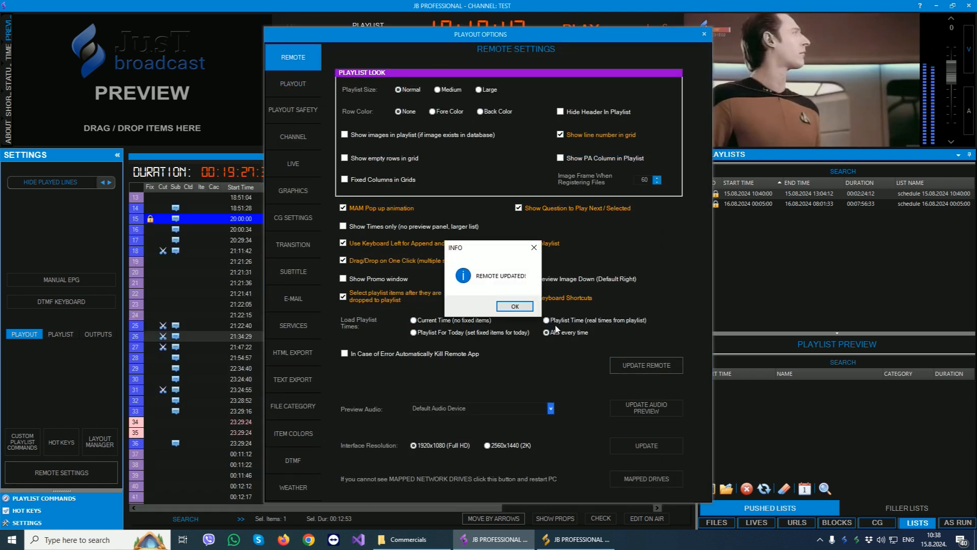
{"action": "left_click", "coordinate": [514, 306]}
- Examine the Pushed List Load Time in the playout safety options, close the options and look through the playout playlist
{"action": "left_click", "coordinate": [315, 111]}
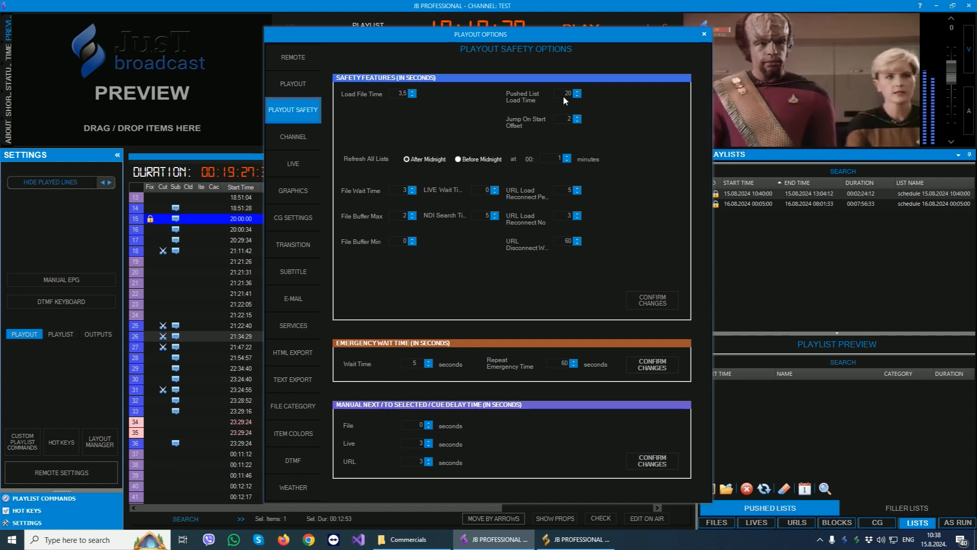
{"action": "left_click_drag", "start_coordinate": [557, 93], "coordinate": [585, 98]}
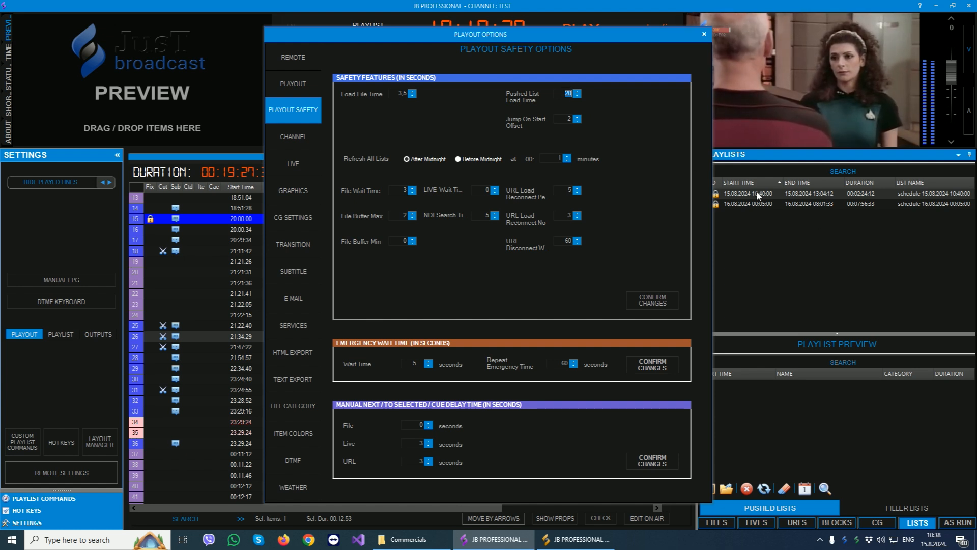
{"action": "left_click", "coordinate": [704, 34]}
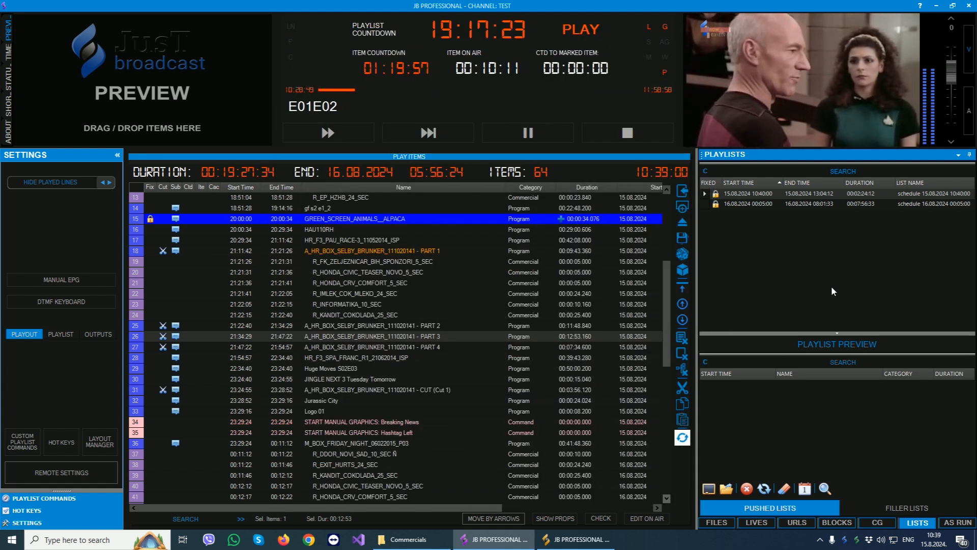
{"action": "left_click", "coordinate": [482, 303]}
{"action": "scroll", "coordinate": [501, 345], "scroll_direction": "up", "scroll_amount": 4}
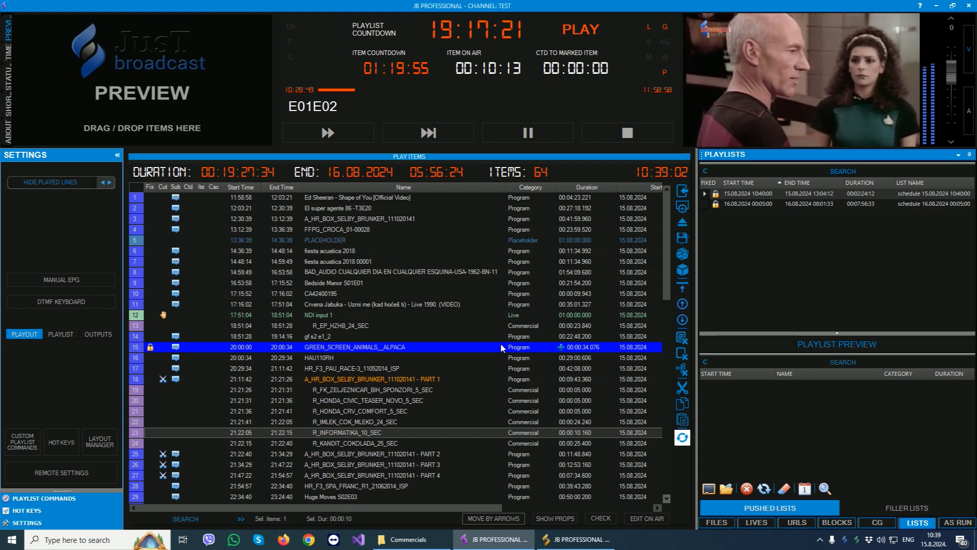
{"action": "scroll", "coordinate": [500, 343], "scroll_direction": "down", "scroll_amount": 6}
{"action": "scroll", "coordinate": [500, 343], "scroll_direction": "up", "scroll_amount": 6}
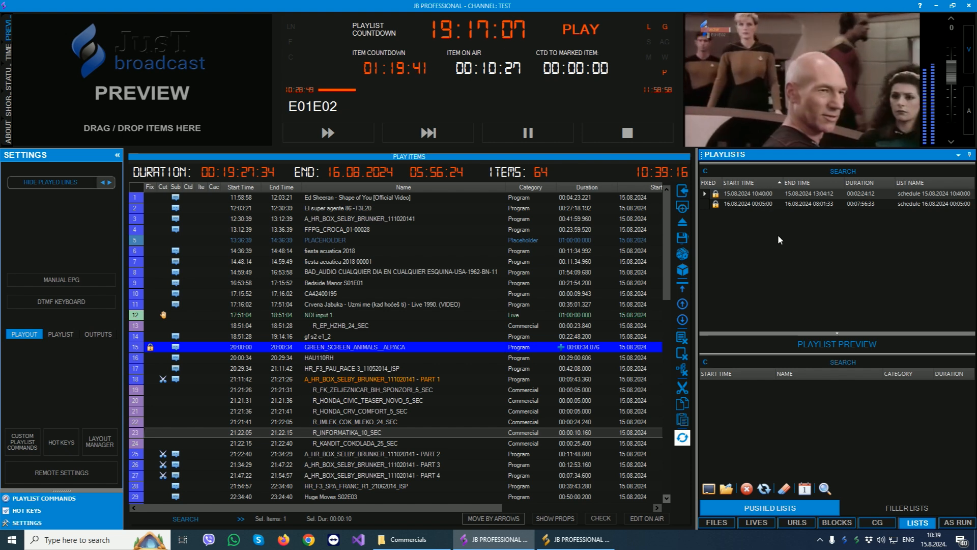
- Switch to the Scheduler, review the Fixed Time setting of the first item, 0_uvodna_znelka, and return to the playout
{"action": "left_click", "coordinate": [575, 539]}
{"action": "double_click", "coordinate": [321, 62]}
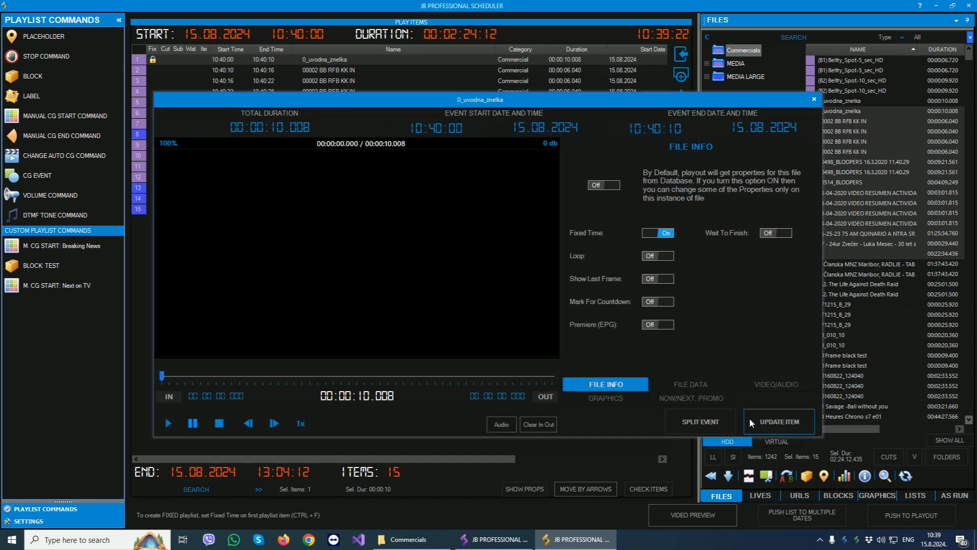
{"action": "left_click", "coordinate": [814, 100]}
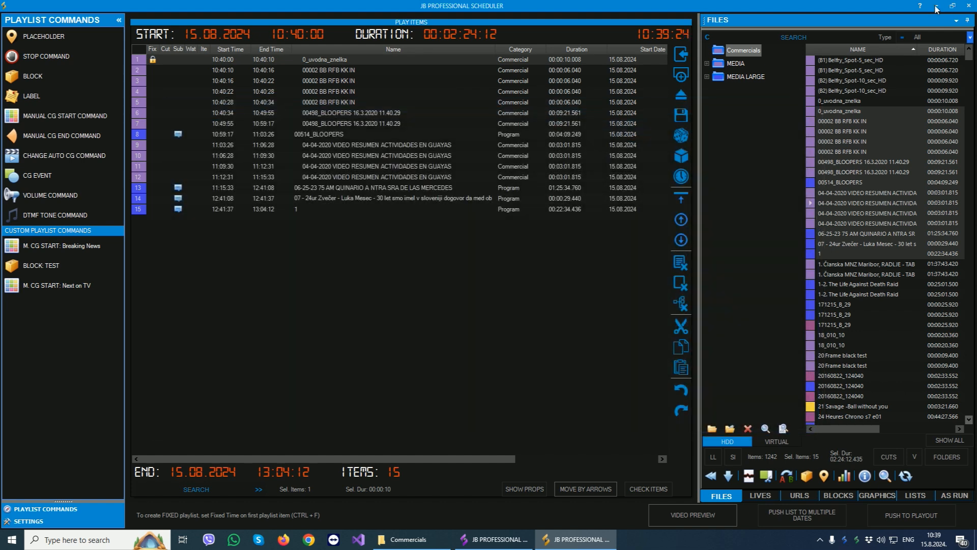
{"action": "left_click", "coordinate": [936, 5]}
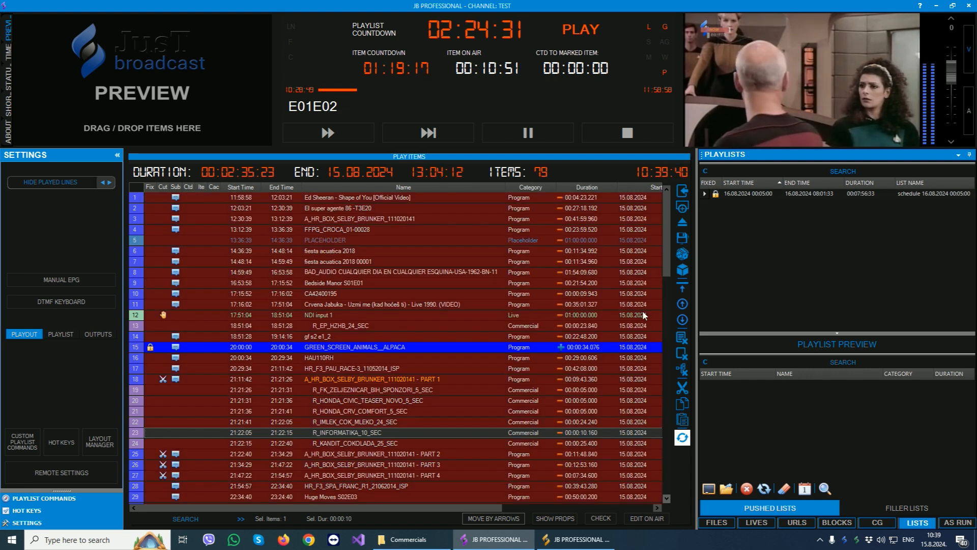
- Look through the playout playlist to examine how the pushed 10:40:00 list loads and which items are marked for removal
{"action": "left_click", "coordinate": [421, 272]}
{"action": "scroll", "coordinate": [447, 286], "scroll_direction": "down", "scroll_amount": 12}
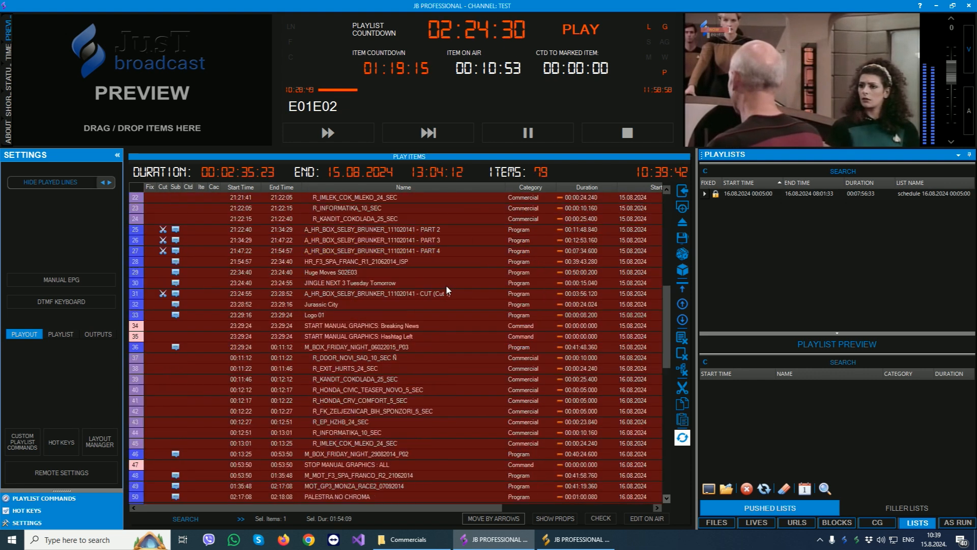
{"action": "scroll", "coordinate": [446, 290], "scroll_direction": "down", "scroll_amount": 4}
{"action": "left_click", "coordinate": [311, 368]}
{"action": "scroll", "coordinate": [377, 390], "scroll_direction": "down", "scroll_amount": 1}
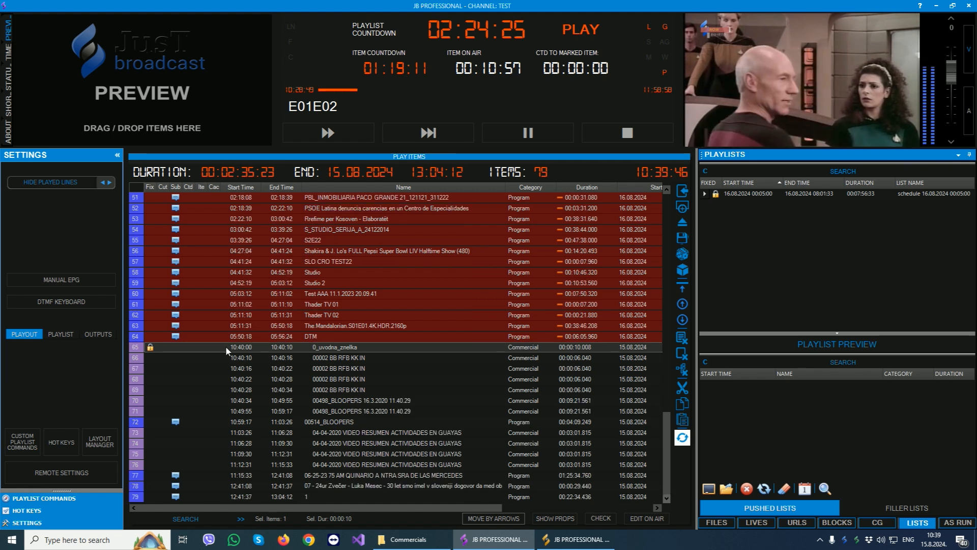
{"action": "scroll", "coordinate": [451, 372], "scroll_direction": "up", "scroll_amount": 15}
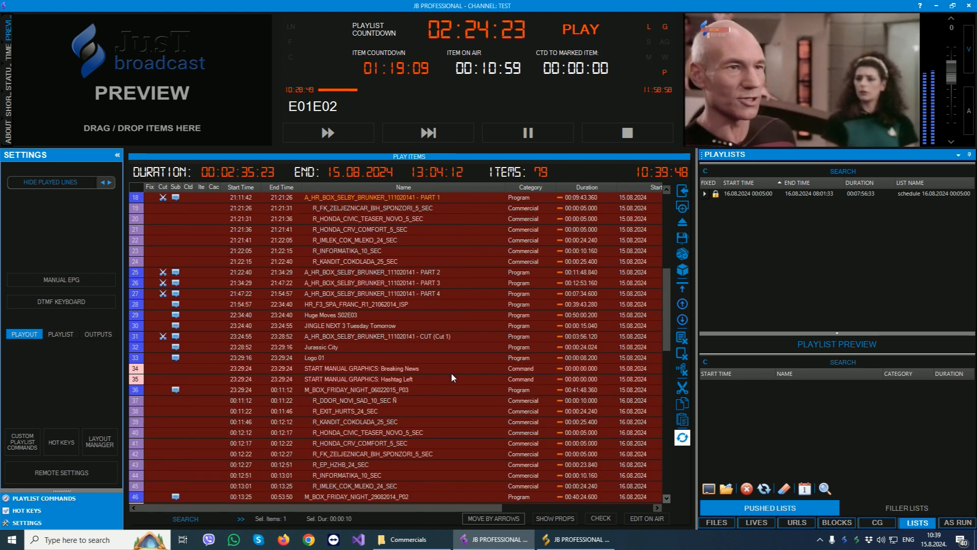
{"action": "scroll", "coordinate": [377, 232], "scroll_direction": "up", "scroll_amount": 2}
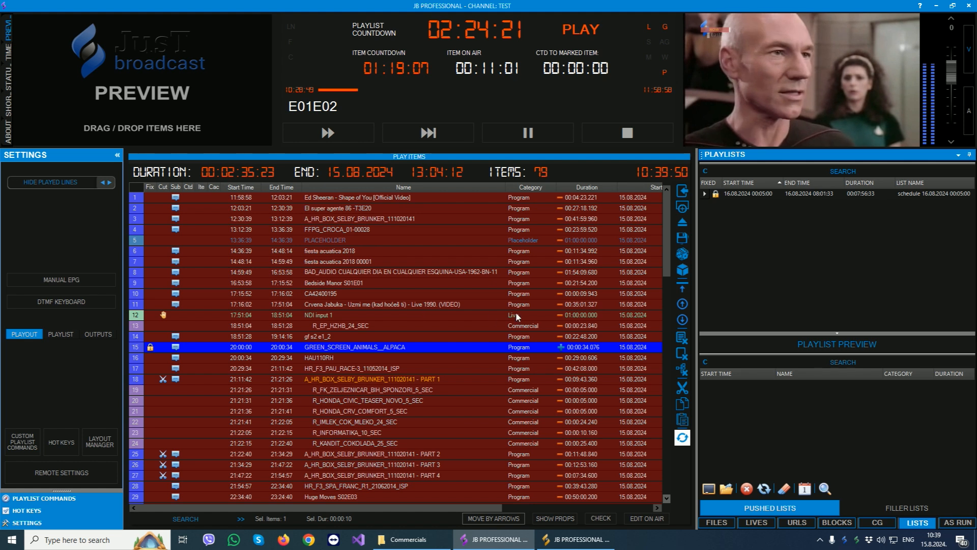
{"action": "scroll", "coordinate": [515, 315], "scroll_direction": "down", "scroll_amount": 17}
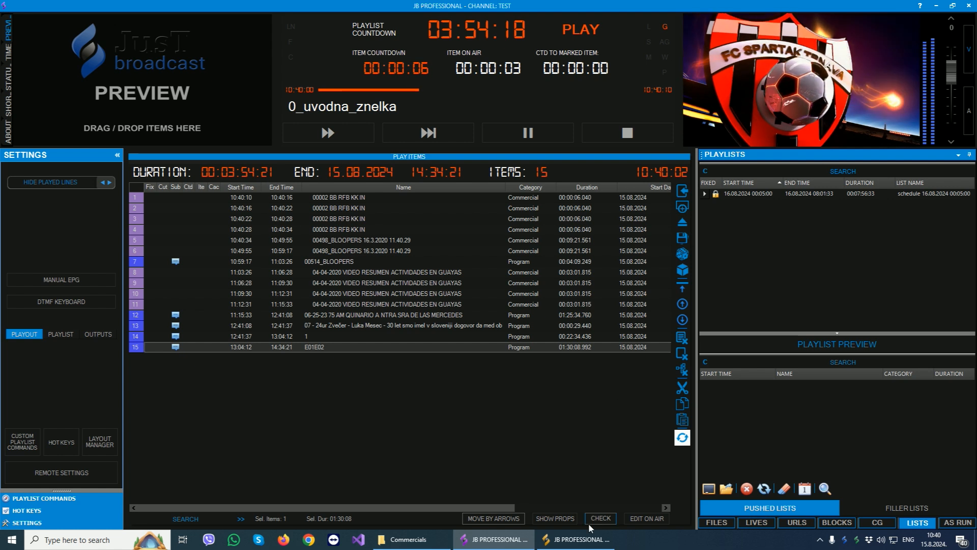
- Switch to the Scheduler and try picking several October and November 2024 dates for pushing the list, leaving the calendar without confirming
{"action": "left_click", "coordinate": [580, 539]}
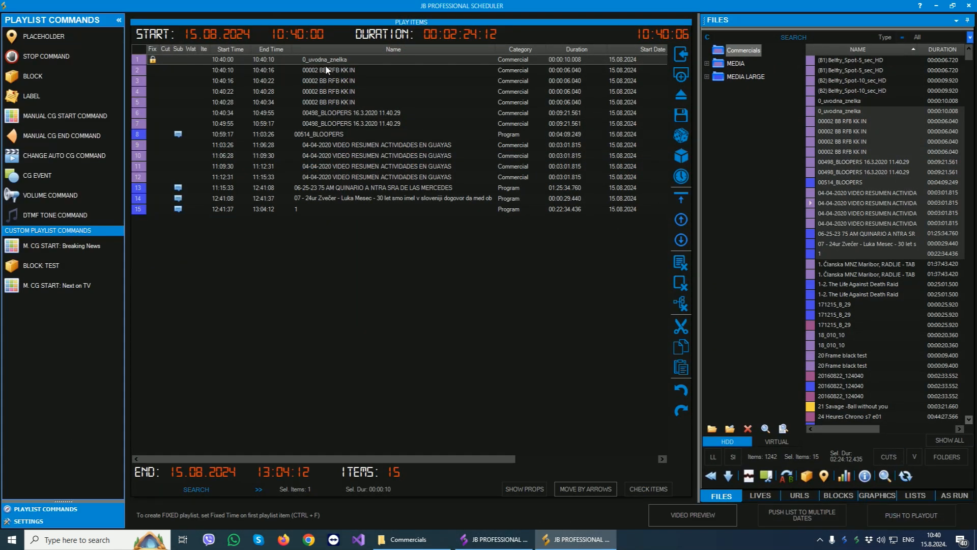
{"action": "left_click", "coordinate": [788, 514]}
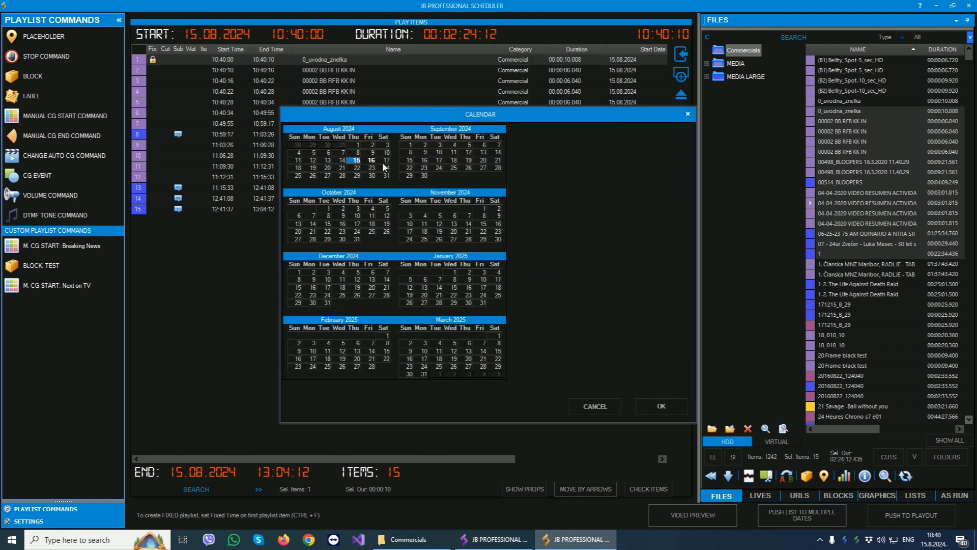
{"action": "left_click", "coordinate": [342, 175]}
{"action": "left_click", "coordinate": [388, 175]}
{"action": "left_click", "coordinate": [358, 236]}
{"action": "left_click", "coordinate": [326, 233], "text": "ctrl"}
{"action": "left_click", "coordinate": [353, 224], "text": "ctrl"}
{"action": "left_click", "coordinate": [382, 224], "text": "ctrl"}
{"action": "left_click", "coordinate": [414, 232], "text": "ctrl"}
{"action": "left_click", "coordinate": [468, 231], "text": "ctrl"}
{"action": "left_click", "coordinate": [483, 238], "text": "ctrl"}
{"action": "left_click", "coordinate": [468, 239], "text": "ctrl"}
{"action": "left_click", "coordinate": [424, 223], "text": "ctrl"}
{"action": "left_click", "coordinate": [469, 216], "text": "ctrl"}
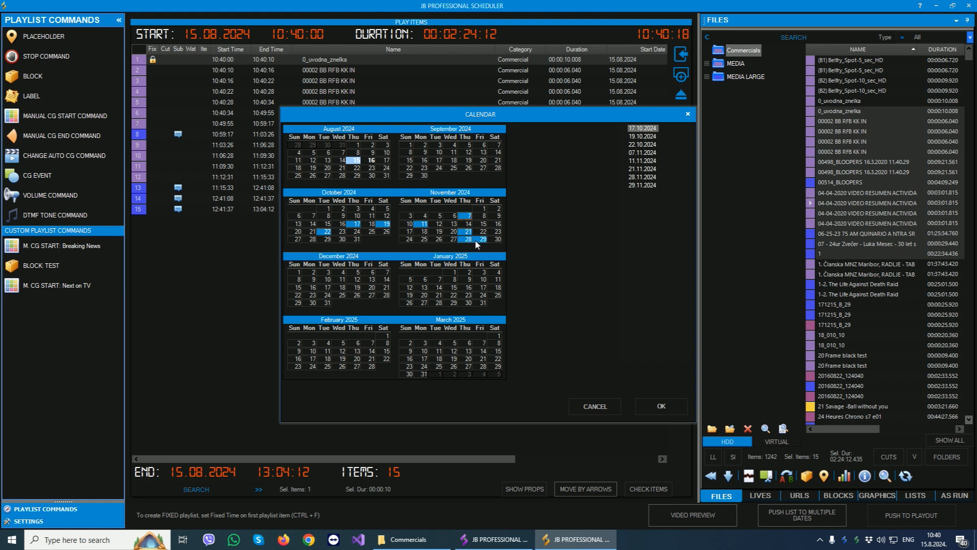
{"action": "left_click", "coordinate": [687, 114]}
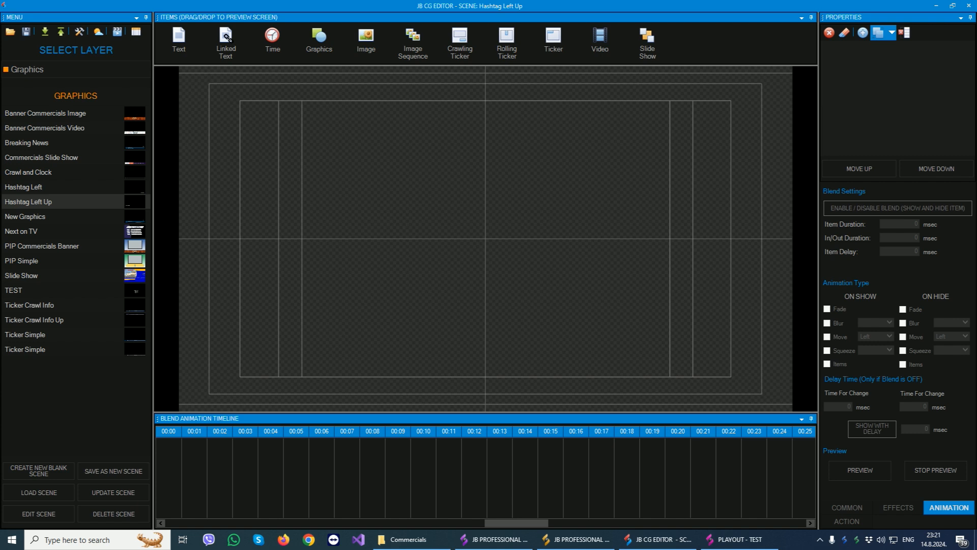
- View the CG Editor's layer choices, add a text item in the canvas's upper-left area, and view the time item types without adding one
{"action": "left_click", "coordinate": [126, 69]}
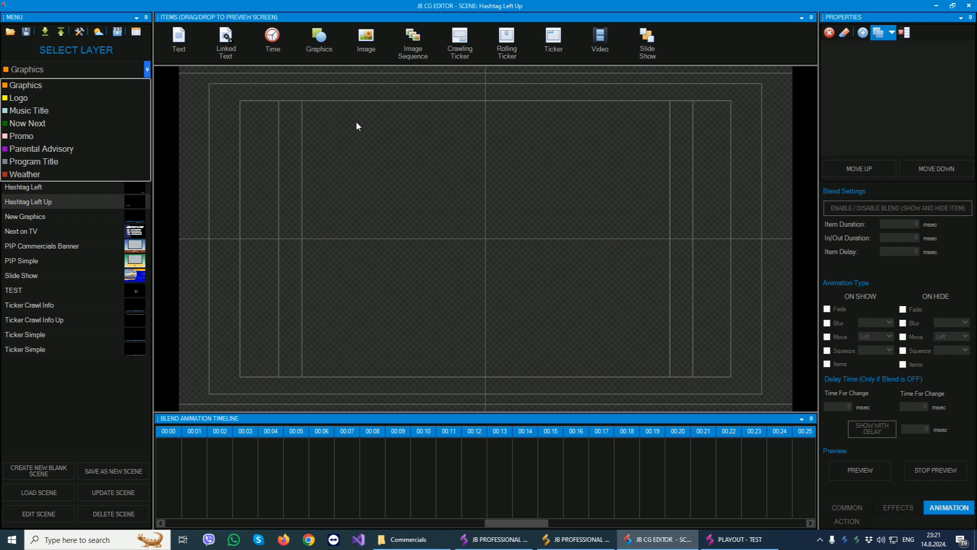
{"action": "left_click", "coordinate": [334, 139]}
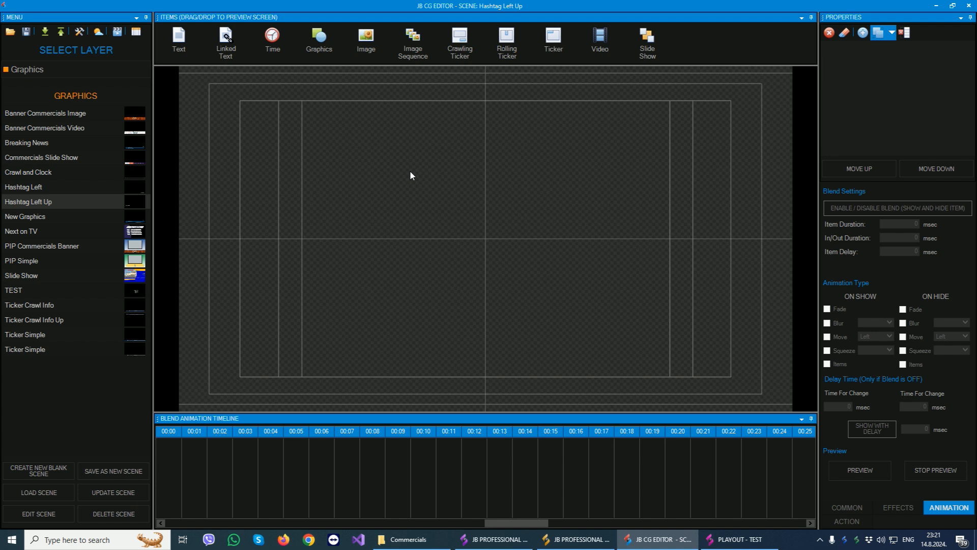
{"action": "left_click_drag", "start_coordinate": [184, 43], "coordinate": [265, 162]}
{"action": "left_click_drag", "start_coordinate": [230, 53], "coordinate": [229, 49]}
{"action": "left_click_drag", "start_coordinate": [288, 99], "coordinate": [231, 53]}
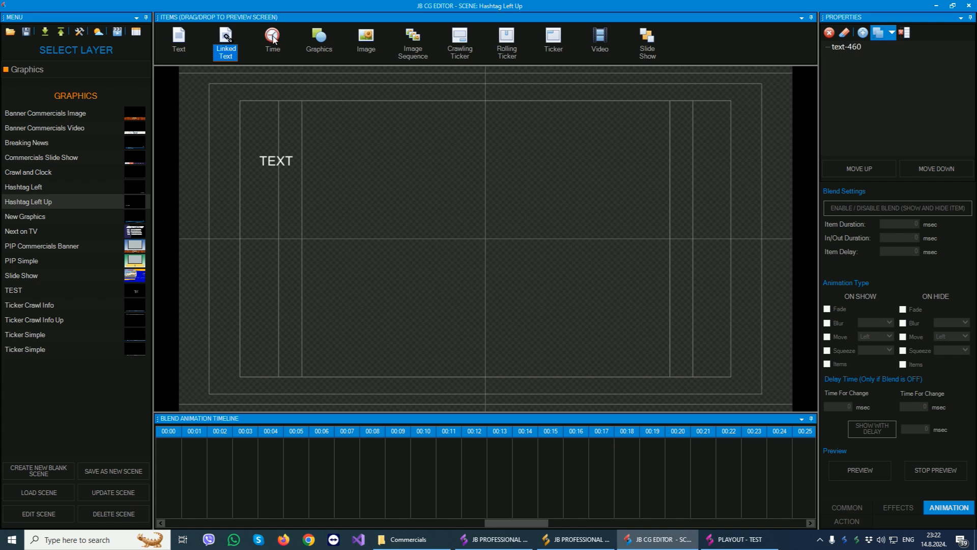
{"action": "left_click_drag", "start_coordinate": [272, 36], "coordinate": [376, 142]}
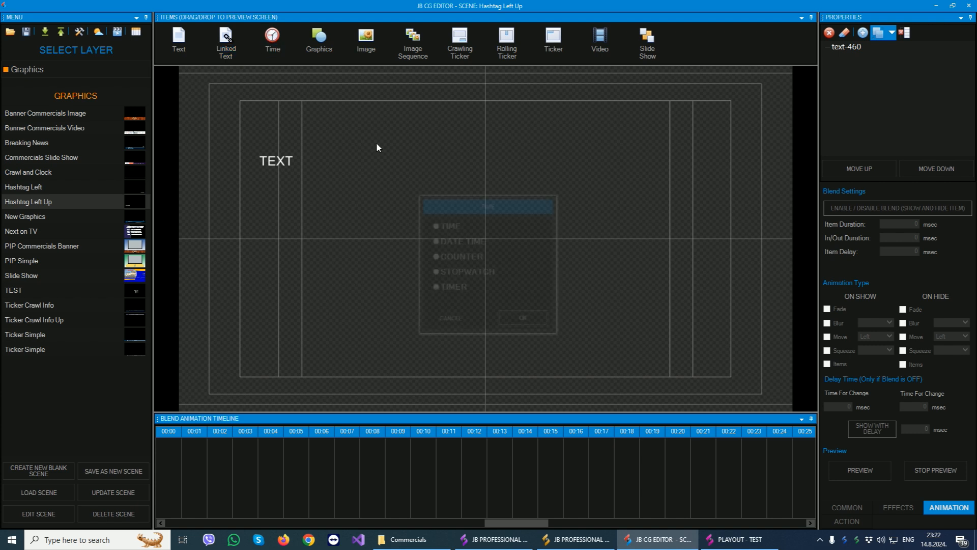
{"action": "left_click", "coordinate": [453, 319]}
- Add a Graphics shape to the upper-right area of the scene canvas
{"action": "left_click_drag", "start_coordinate": [319, 37], "coordinate": [415, 168]}
{"action": "left_click_drag", "start_coordinate": [548, 123], "coordinate": [548, 122]}
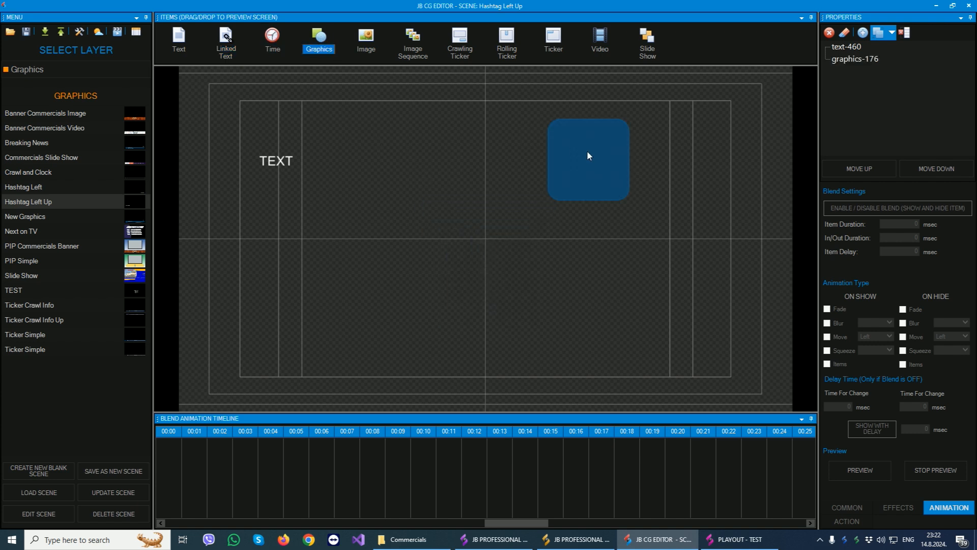
{"action": "left_click", "coordinate": [366, 40]}
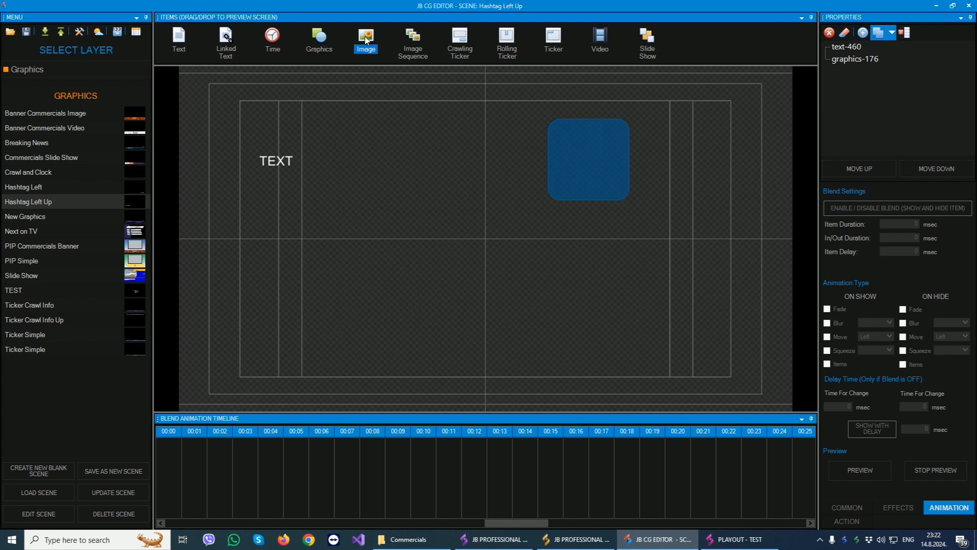
{"action": "left_click", "coordinate": [415, 53]}
- Add a Crawling Ticker left of centre, a Rolling Ticker at the lower right and a Ticker at the lower centre of the canvas
{"action": "left_click_drag", "start_coordinate": [454, 50], "coordinate": [293, 251]}
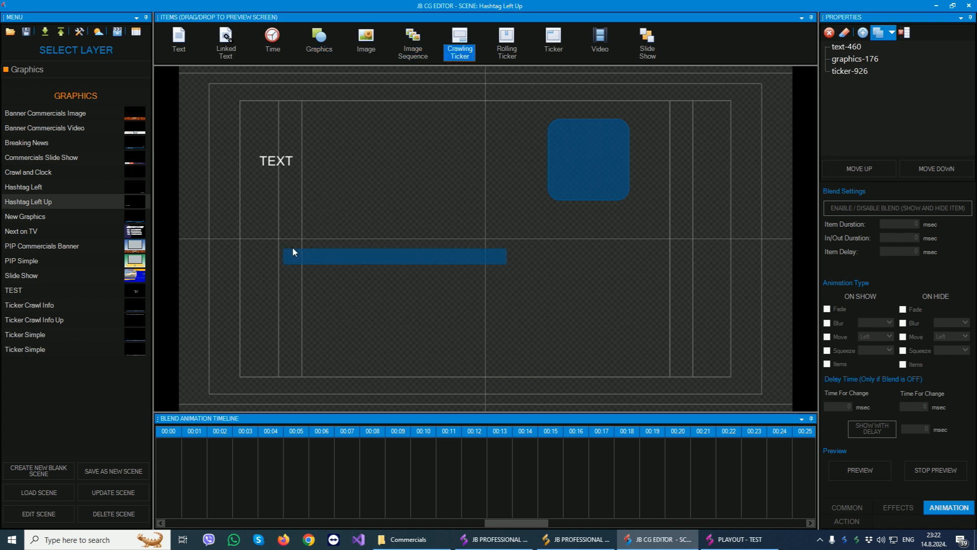
{"action": "left_click", "coordinate": [362, 258]}
{"action": "left_click", "coordinate": [507, 43]}
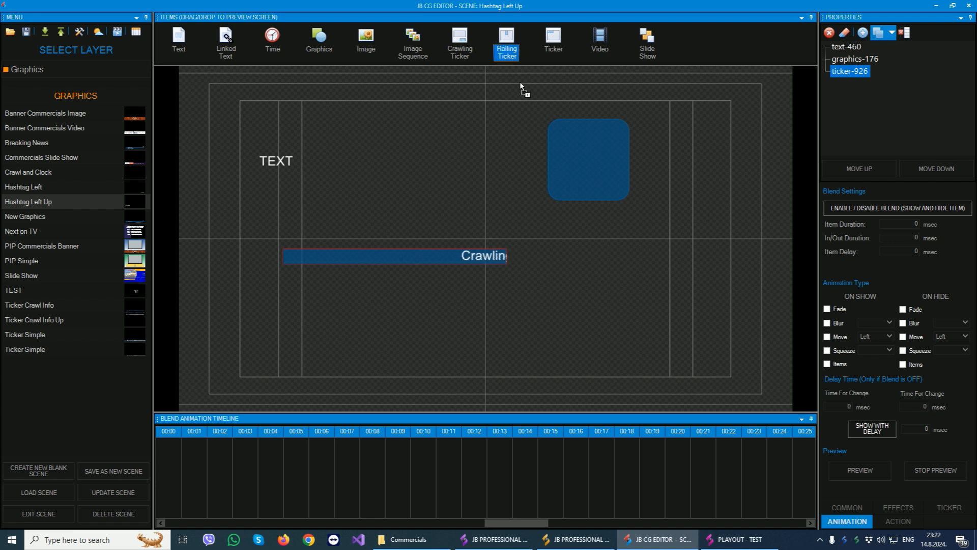
{"action": "left_click_drag", "start_coordinate": [507, 44], "coordinate": [584, 298]}
{"action": "left_click_drag", "start_coordinate": [554, 44], "coordinate": [402, 338]}
{"action": "left_click_drag", "start_coordinate": [615, 53], "coordinate": [646, 51]}
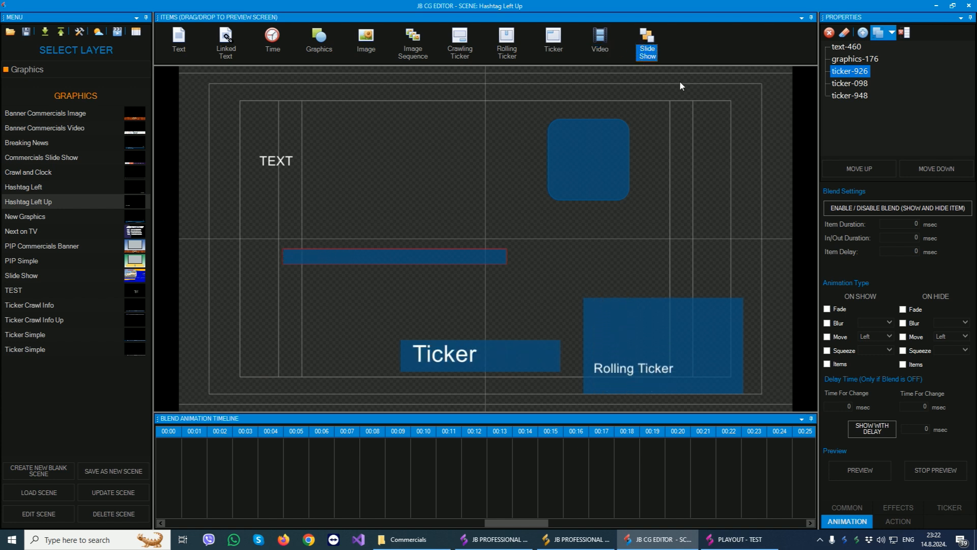
- Step through the scene's items in the item list and delete the text item
{"action": "left_click", "coordinate": [846, 45]}
{"action": "key", "text": "Down"}
{"action": "key", "text": "Down"}
{"action": "key", "text": "Down"}
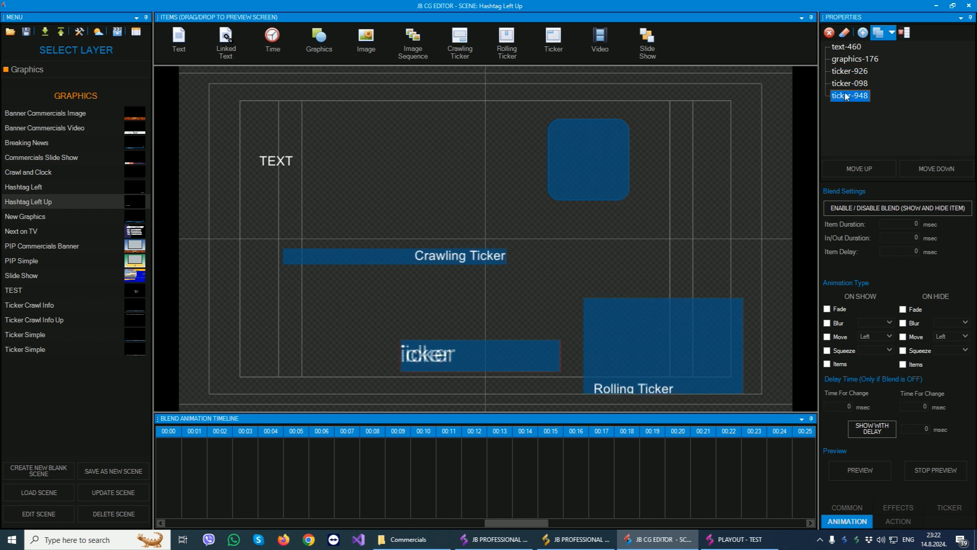
{"action": "left_click", "coordinate": [846, 47]}
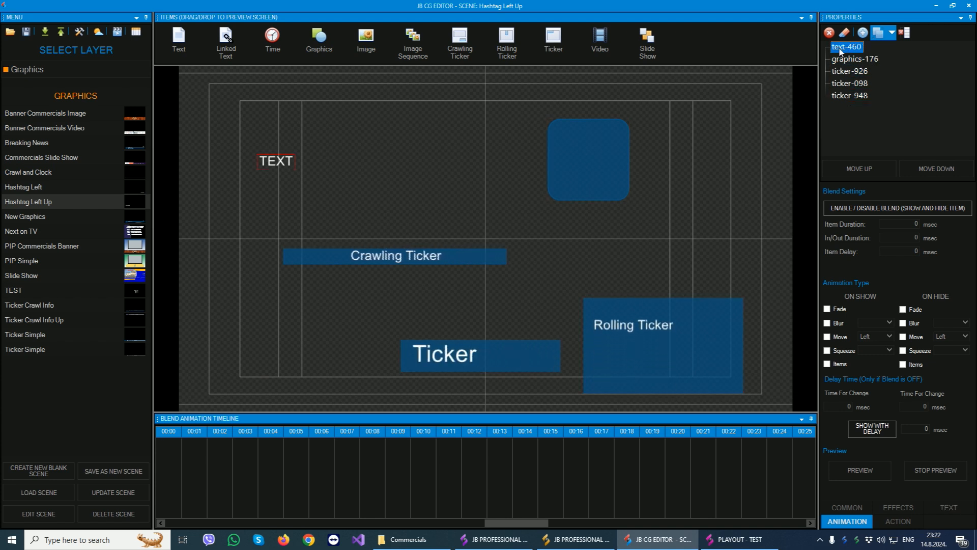
{"action": "left_click", "coordinate": [833, 34]}
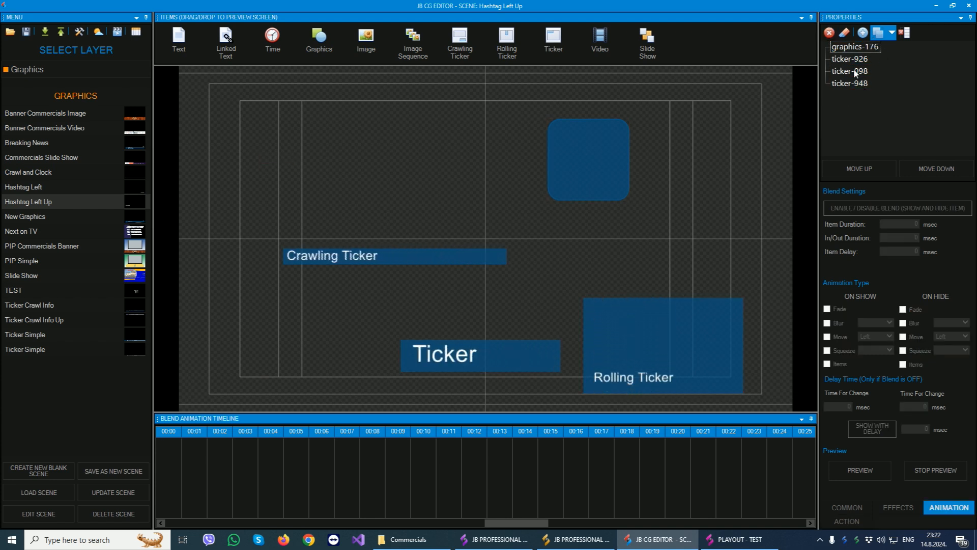
- Reorder the scene's items so that the crawling ticker sits directly below the rolling ticker in the item list
{"action": "left_click", "coordinate": [858, 170]}
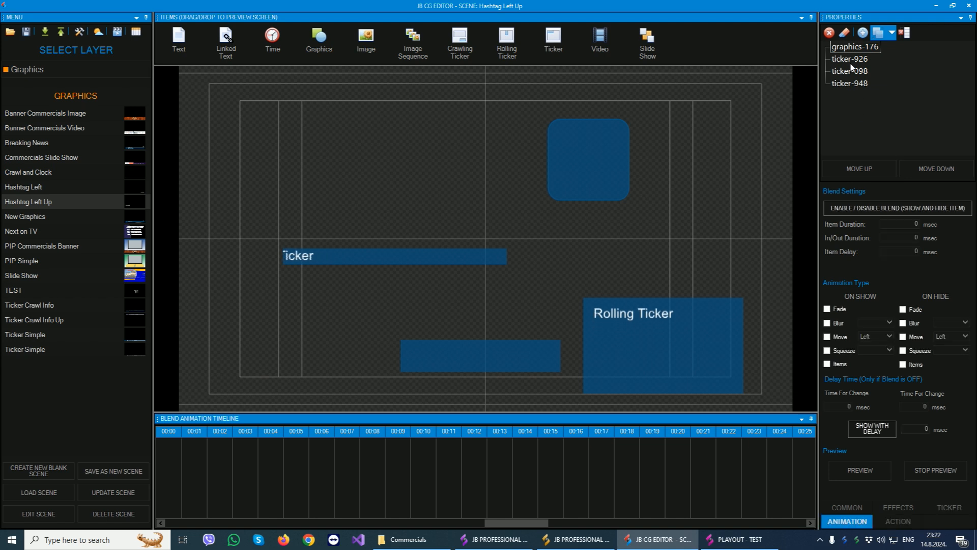
{"action": "left_click", "coordinate": [858, 170]}
{"action": "left_click", "coordinate": [936, 169]}
{"action": "left_click", "coordinate": [936, 169]}
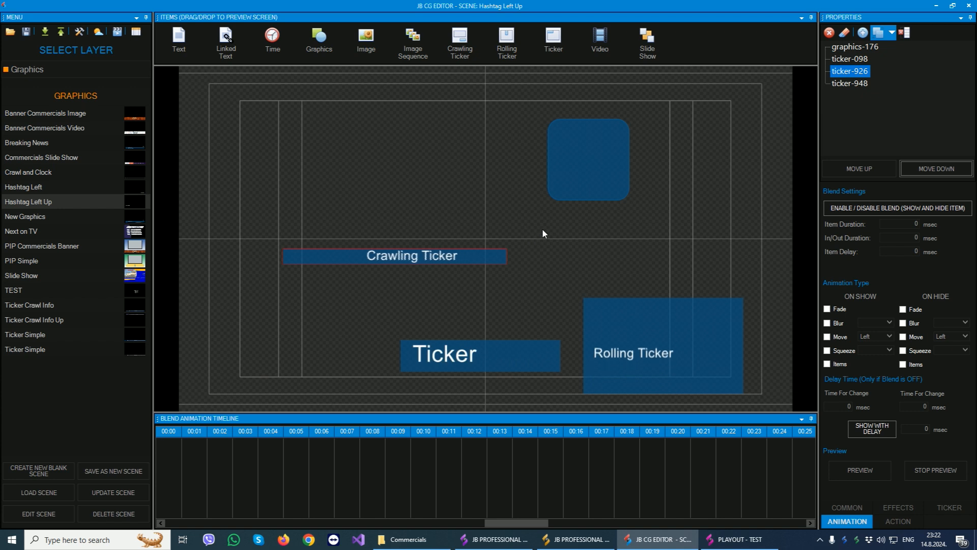
- Resize the rounded graphics shape to about 521 by 363 and move it to about horizontal position 714, vertical position 90
{"action": "left_click", "coordinate": [579, 158]}
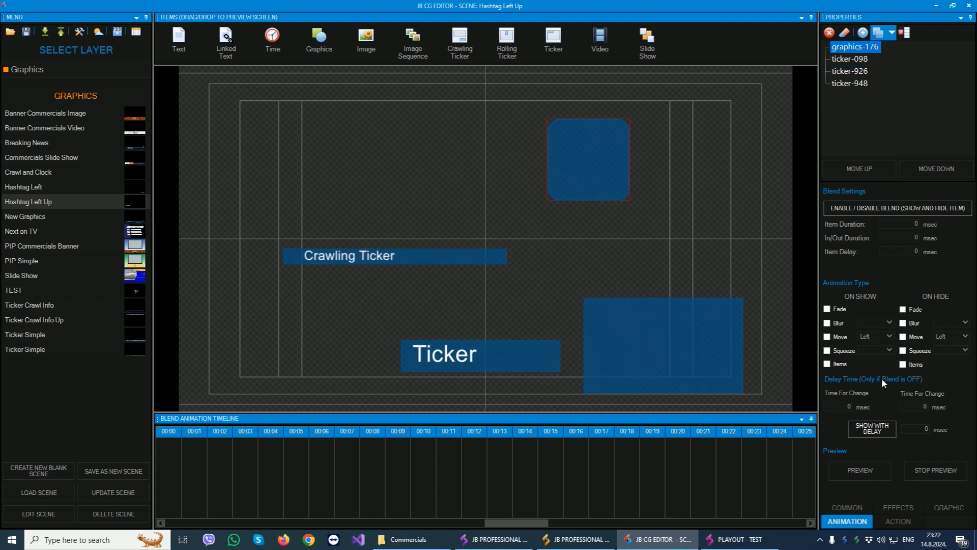
{"action": "left_click", "coordinate": [847, 508]}
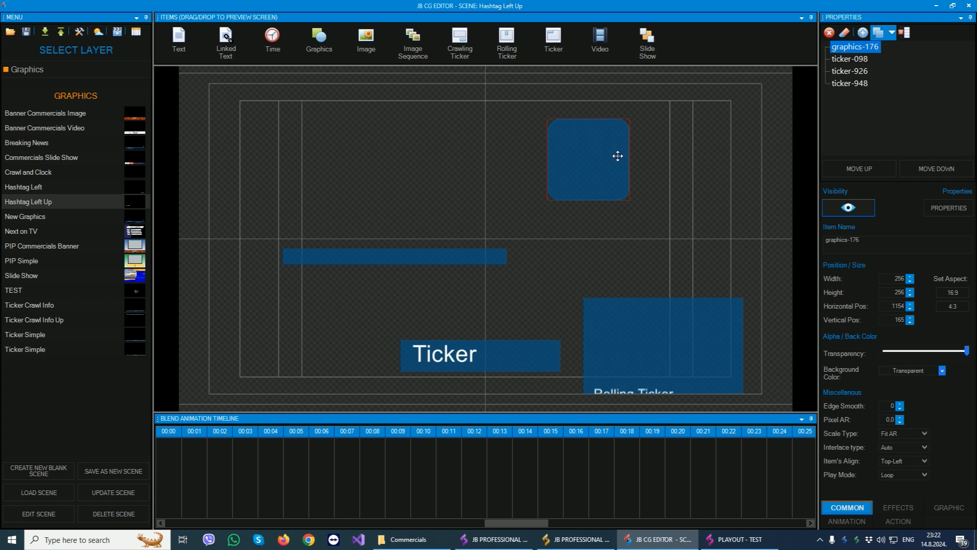
{"action": "left_click_drag", "start_coordinate": [631, 168], "coordinate": [713, 168]}
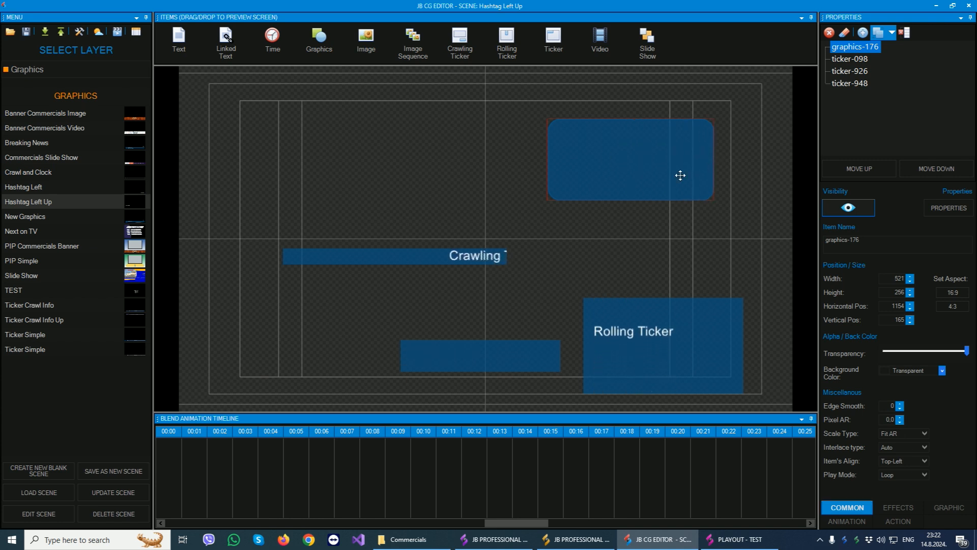
{"action": "left_click_drag", "start_coordinate": [653, 199], "coordinate": [653, 234]}
{"action": "left_click_drag", "start_coordinate": [626, 192], "coordinate": [502, 160]}
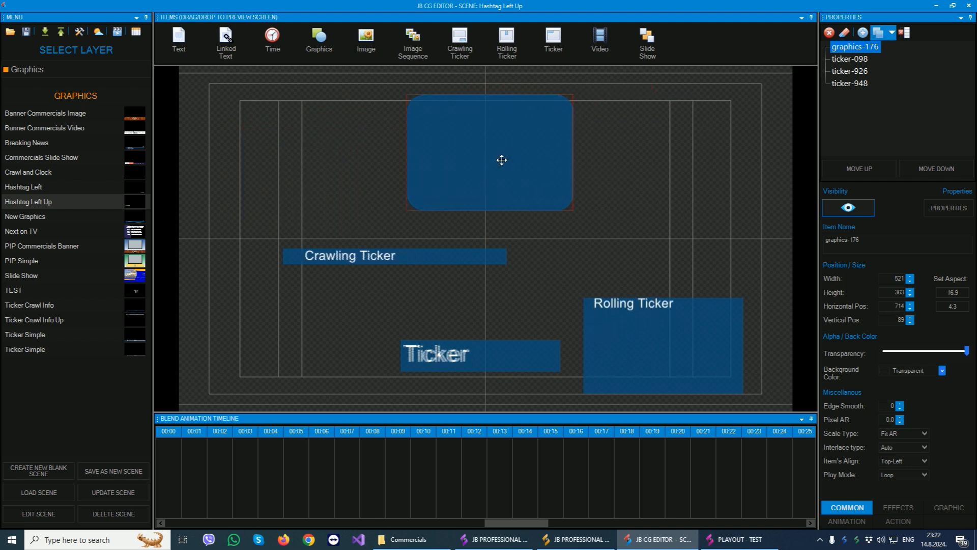
{"action": "left_click", "coordinate": [910, 277]}
{"action": "left_click", "coordinate": [911, 277]}
{"action": "left_click", "coordinate": [910, 281]}
{"action": "left_click", "coordinate": [911, 281]}
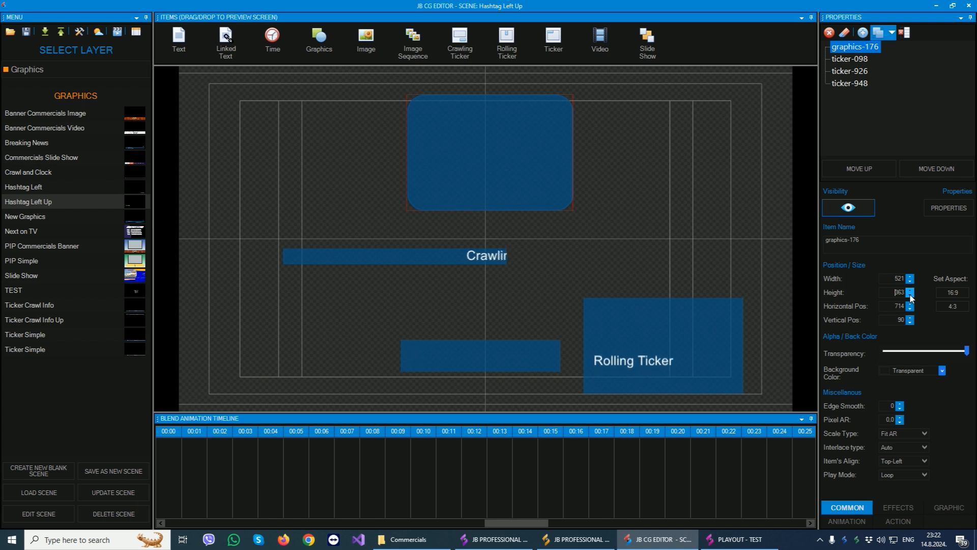
- Fill the rounded graphics shape with red #CF000F and set its shape type to Block 2
{"action": "left_click", "coordinate": [896, 507]}
{"action": "left_click", "coordinate": [851, 263]}
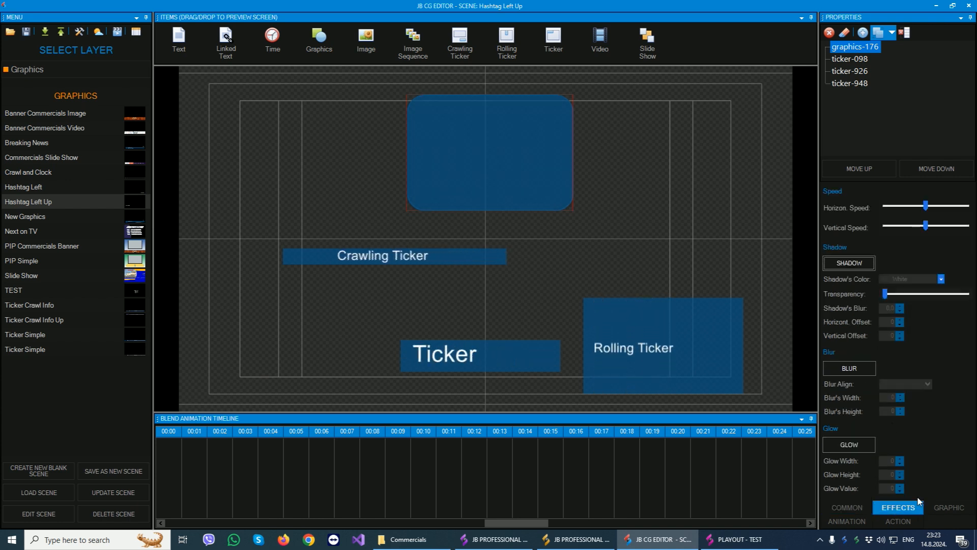
{"action": "left_click", "coordinate": [950, 507]}
{"action": "left_click", "coordinate": [890, 285]}
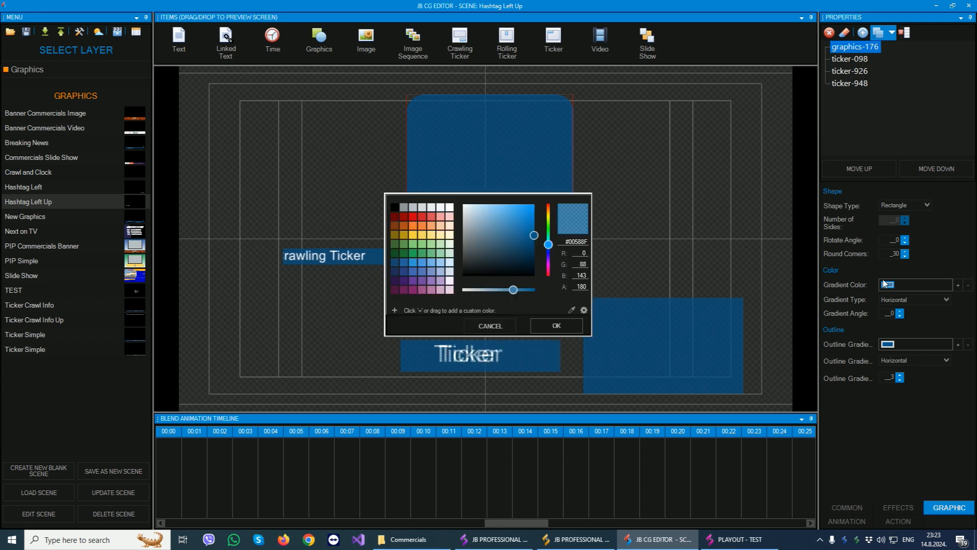
{"action": "left_click", "coordinate": [413, 216]}
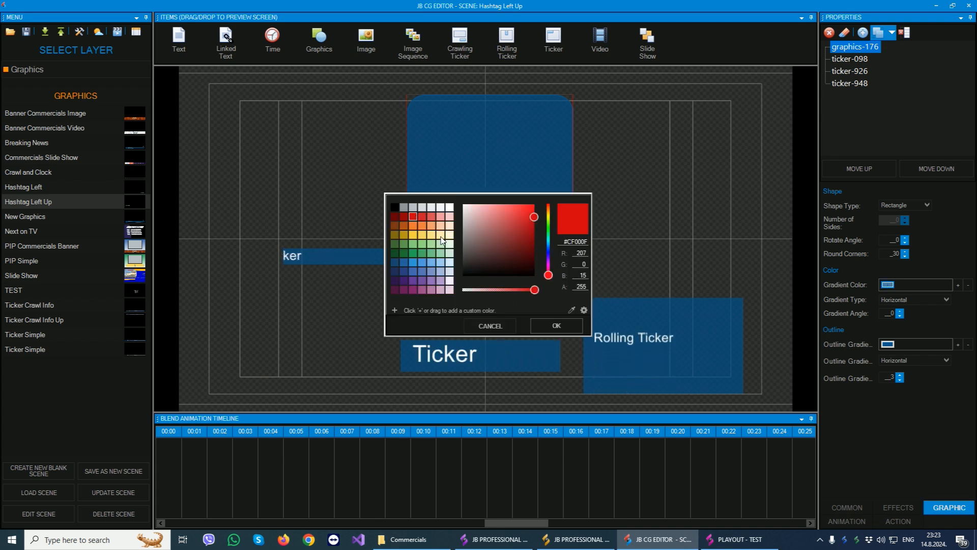
{"action": "left_click", "coordinate": [558, 325]}
{"action": "left_click", "coordinate": [927, 206]}
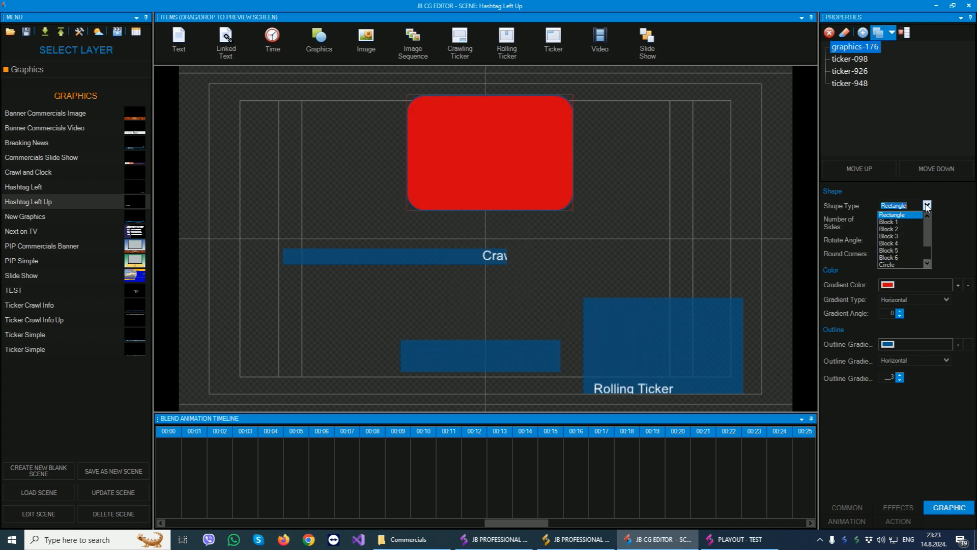
{"action": "left_click", "coordinate": [890, 229]}
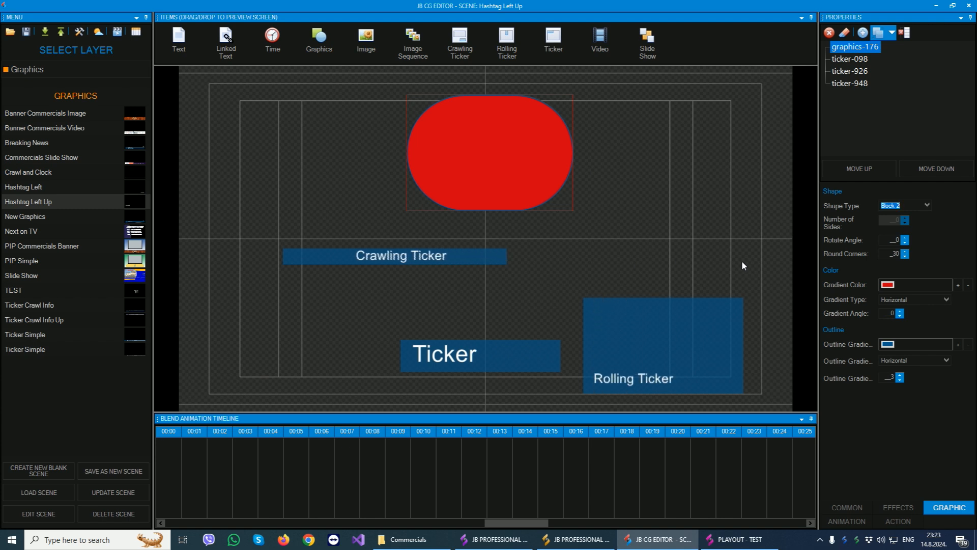
- Move the red shape to about horizontal position 636, vertical position 101, and look through its animation, alignment and common settings
{"action": "left_click", "coordinate": [836, 521]}
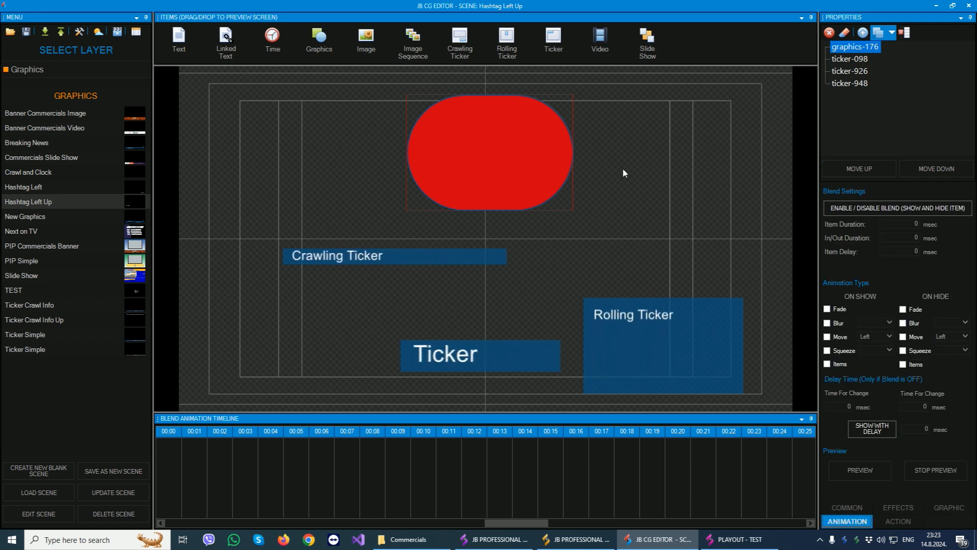
{"action": "mouse_move", "coordinate": [484, 148]}
{"action": "left_mouse_down"}
{"action": "mouse_move", "coordinate": [255, 163]}
{"action": "mouse_move", "coordinate": [725, 160]}
{"action": "mouse_move", "coordinate": [447, 148]}
{"action": "mouse_move", "coordinate": [466, 156]}
{"action": "left_mouse_up"}
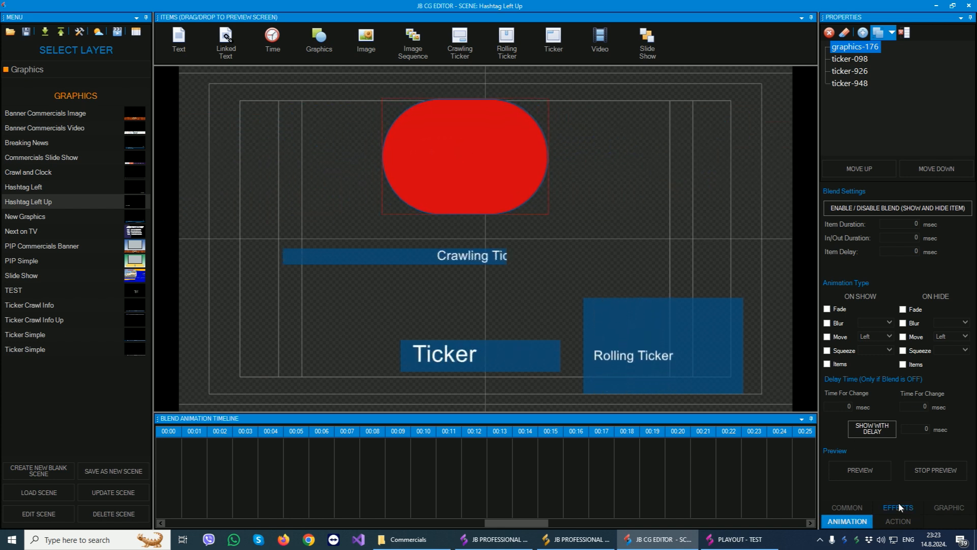
{"action": "left_click", "coordinate": [898, 521]}
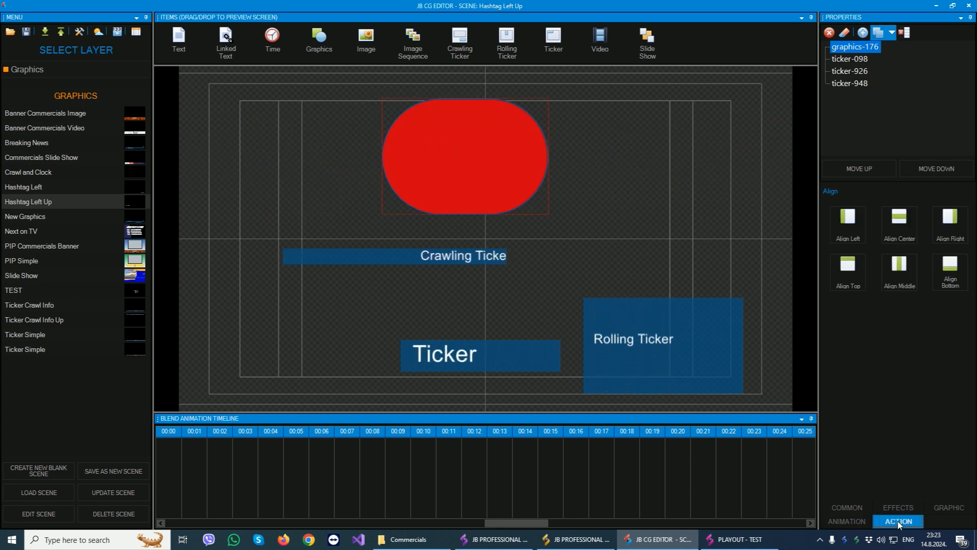
{"action": "left_click", "coordinate": [848, 504]}
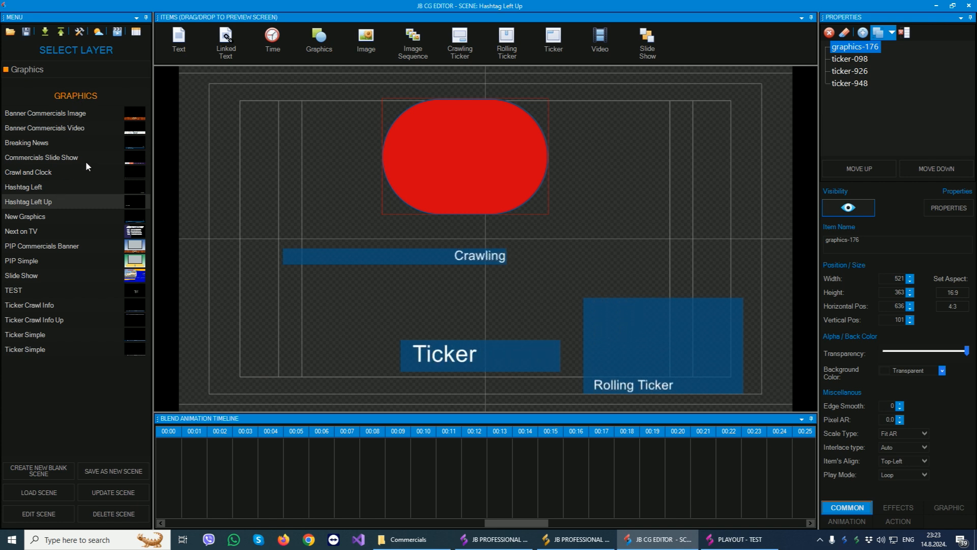
- View the Graphics scenes Breaking News, Commercials Slide Show, Hashtag Left, Next on TV and Ticker Crawl Info one after another
{"action": "left_click", "coordinate": [38, 145]}
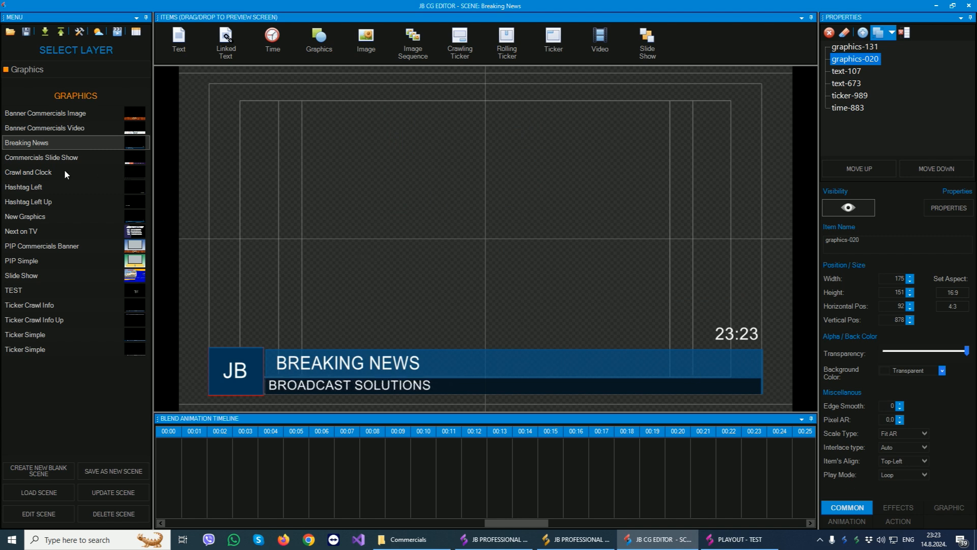
{"action": "left_click", "coordinate": [34, 159]}
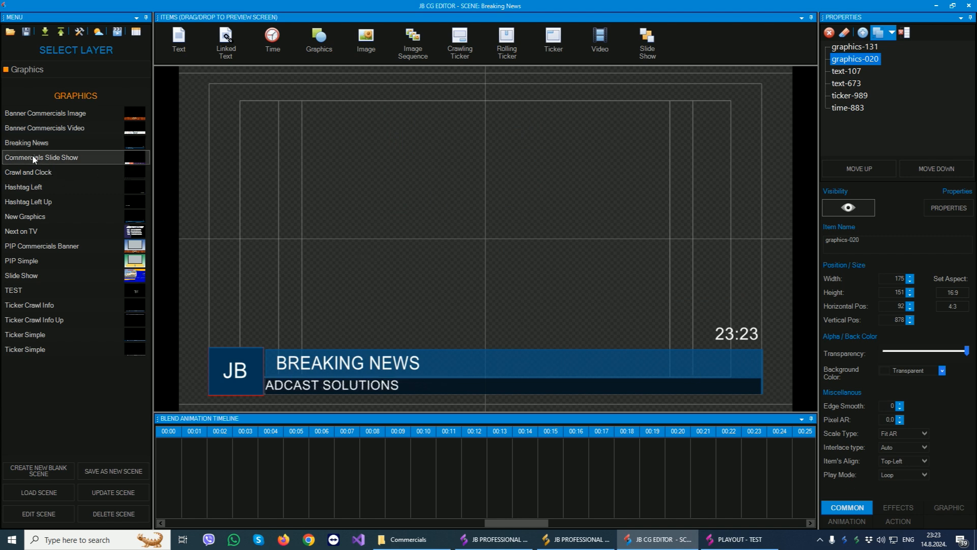
{"action": "left_click", "coordinate": [408, 385]}
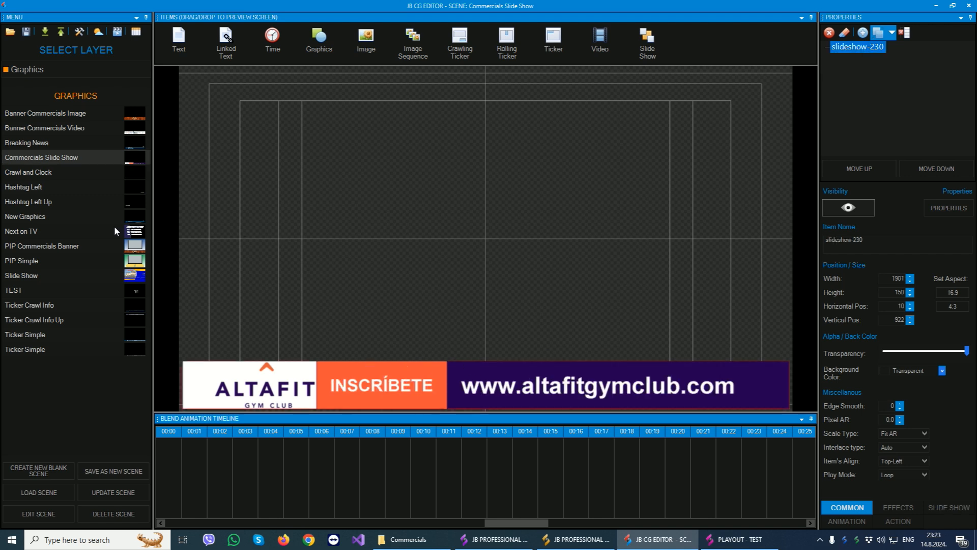
{"action": "left_click", "coordinate": [15, 188]}
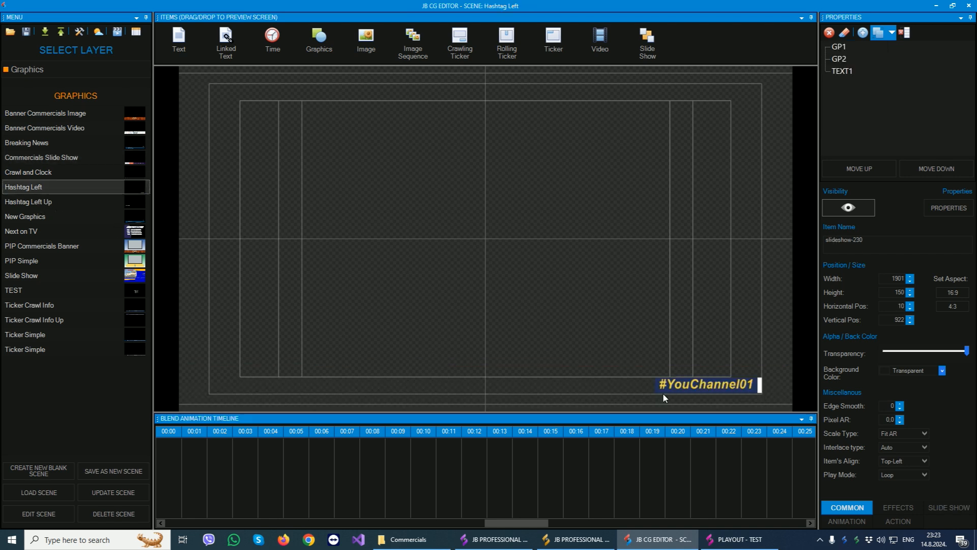
{"action": "left_click", "coordinate": [25, 231]}
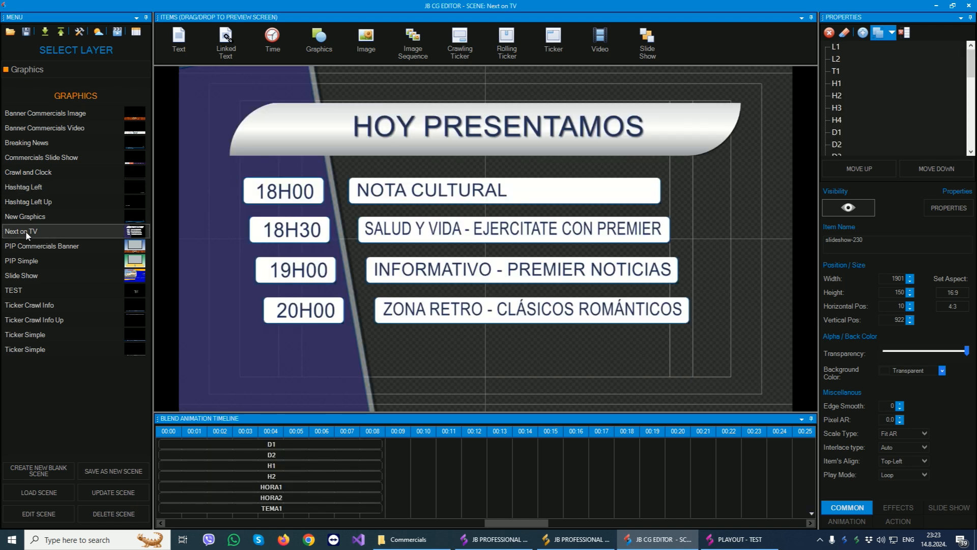
{"action": "left_click", "coordinate": [32, 308]}
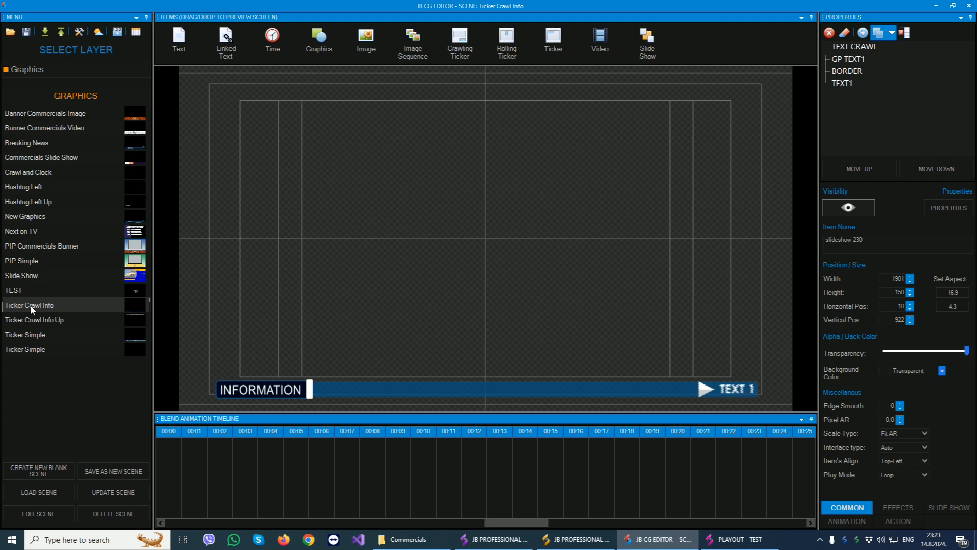
- Load the Music Title Brush scene from the Music Title layer and inspect its title and artist text items
{"action": "left_click", "coordinate": [35, 70]}
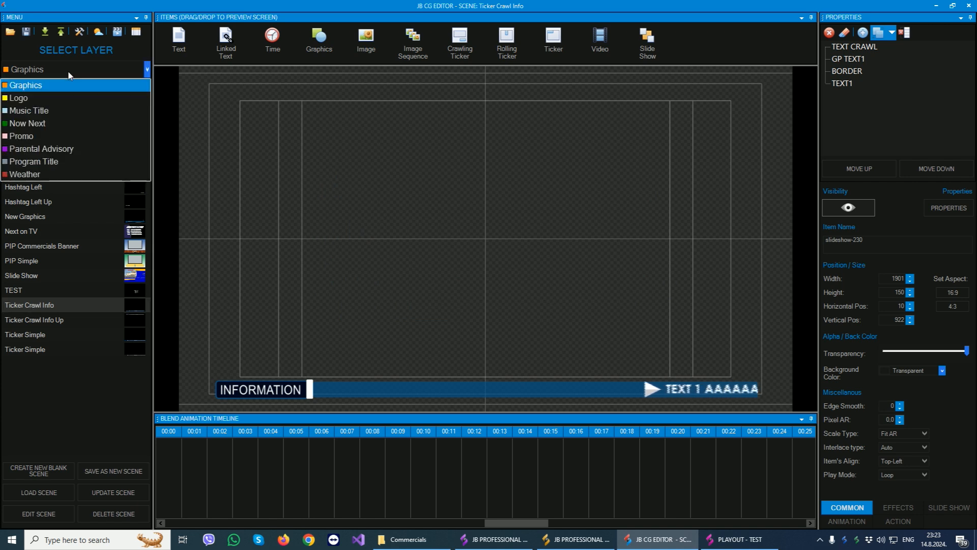
{"action": "left_click", "coordinate": [33, 111]}
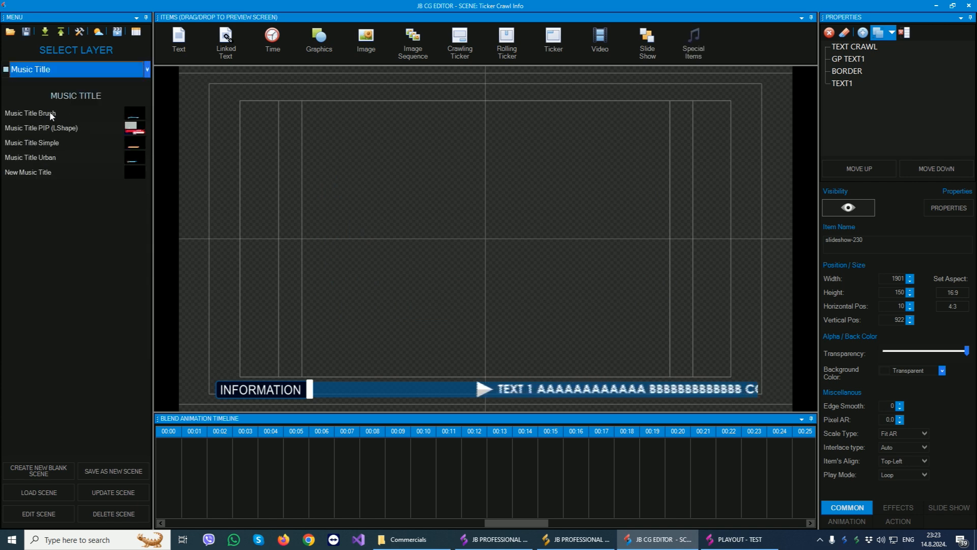
{"action": "left_click", "coordinate": [50, 113]}
{"action": "left_click", "coordinate": [320, 347]}
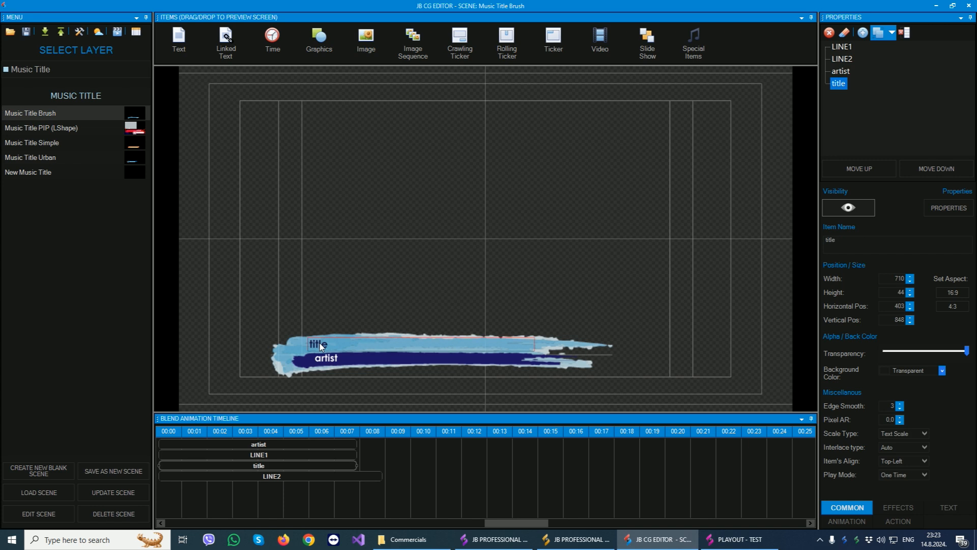
{"action": "left_click", "coordinate": [324, 363]}
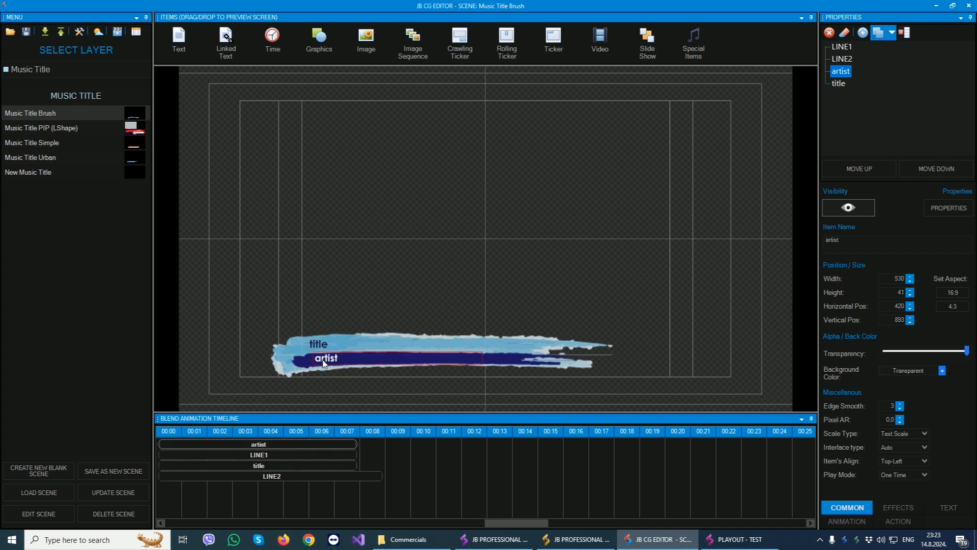
{"action": "left_click", "coordinate": [324, 350]}
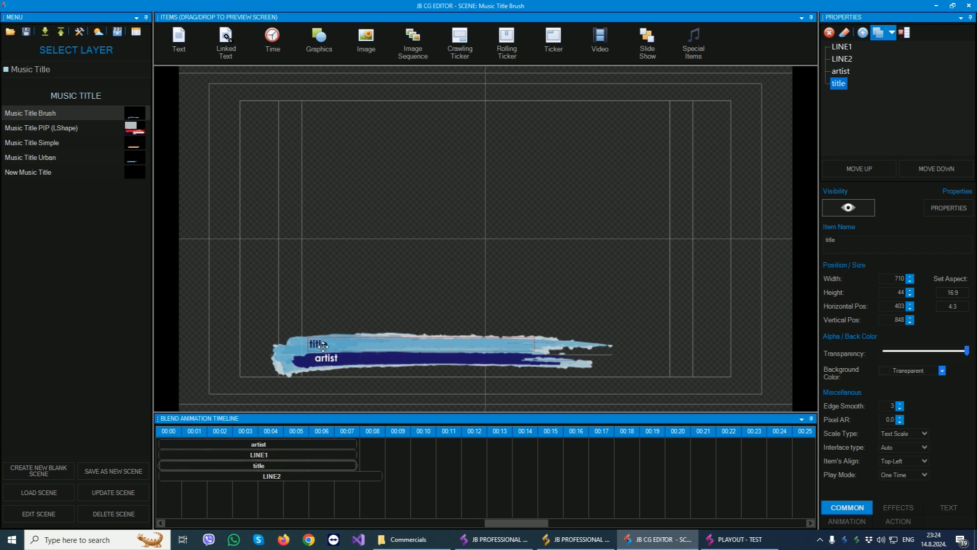
{"action": "left_click", "coordinate": [324, 362]}
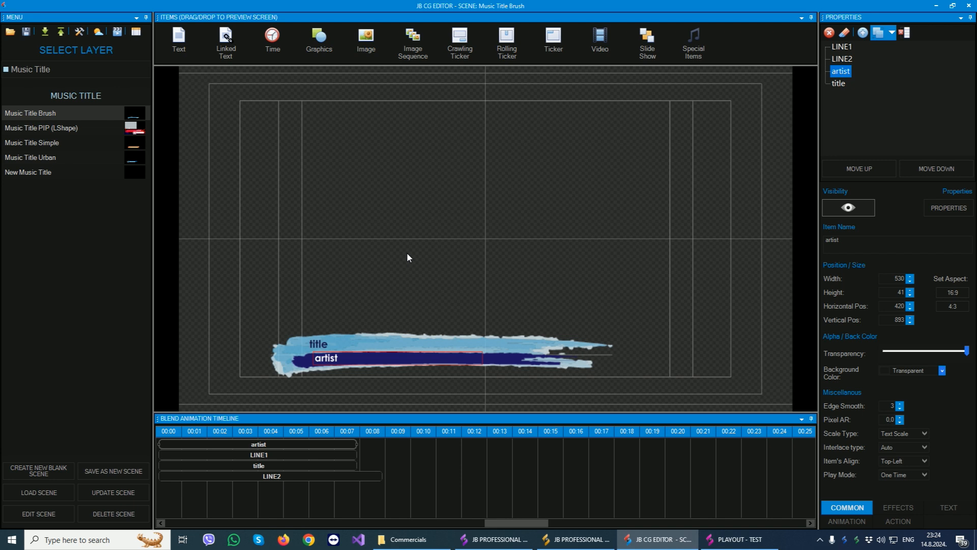
- Open the artist item's animation settings and preview the scene's show and hide animation
{"action": "left_click", "coordinate": [845, 521]}
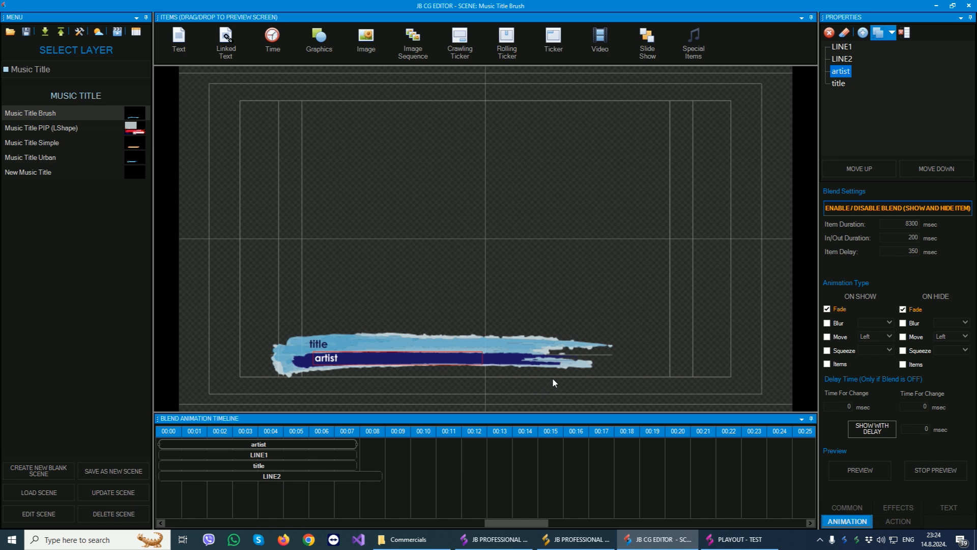
{"action": "left_click", "coordinate": [857, 468]}
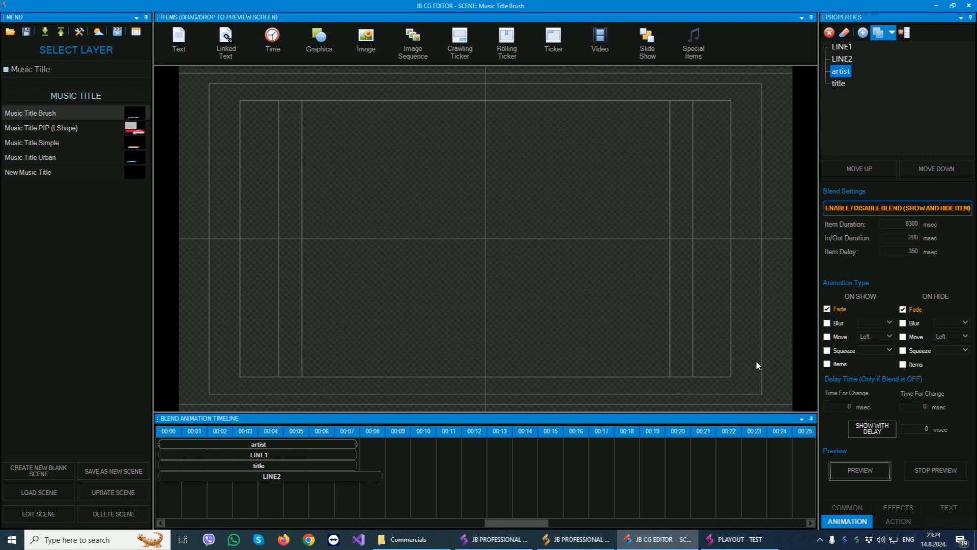
{"action": "left_click", "coordinate": [867, 471]}
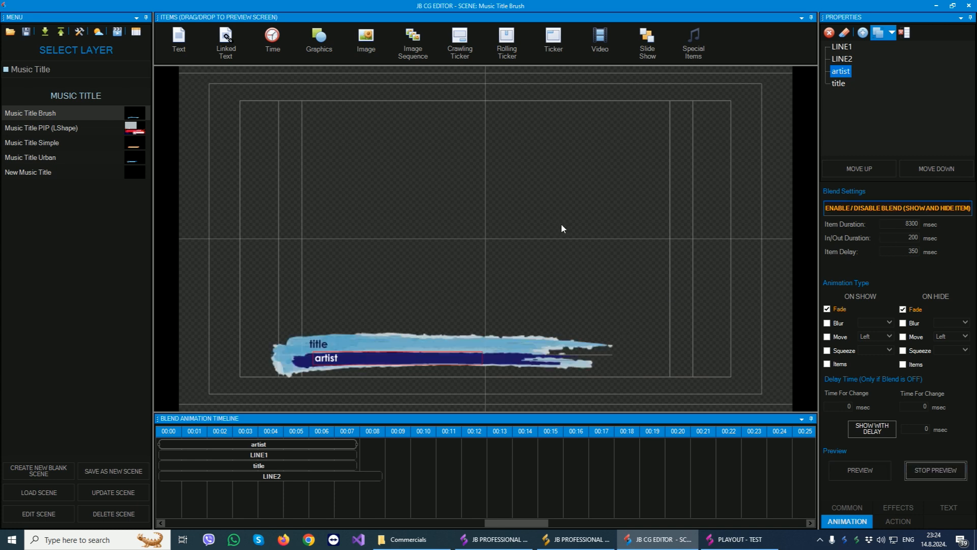
- Switch to the Now Next layer and load the New Now Next scene
{"action": "left_click", "coordinate": [97, 71]}
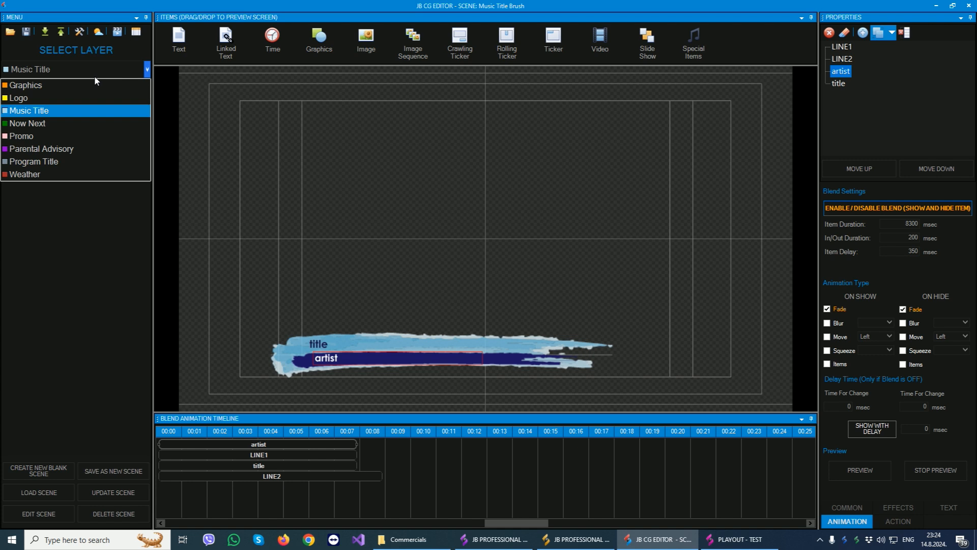
{"action": "left_click", "coordinate": [49, 122]}
{"action": "double_click", "coordinate": [36, 114]}
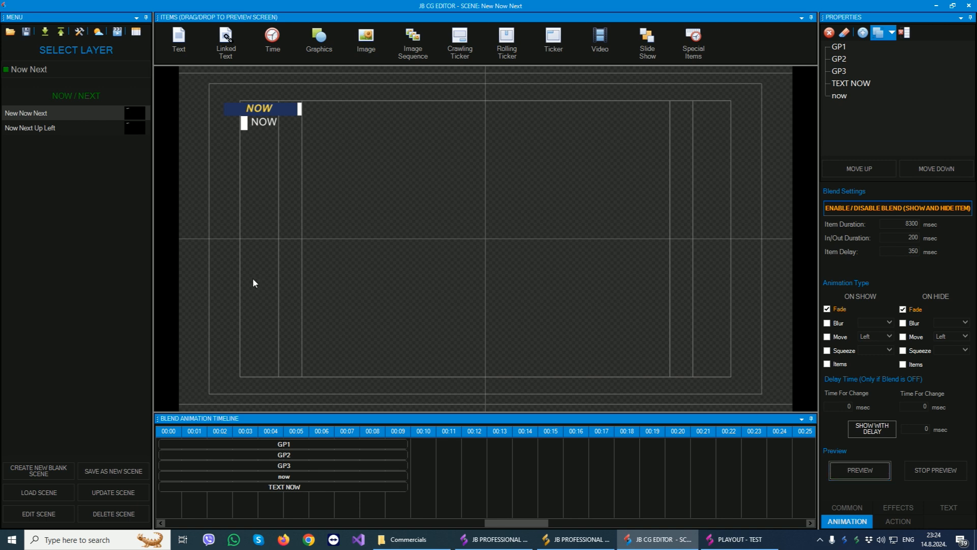
- Load the Weather Simple scene from the Weather layer and view the weather test data settings
{"action": "left_click", "coordinate": [58, 70]}
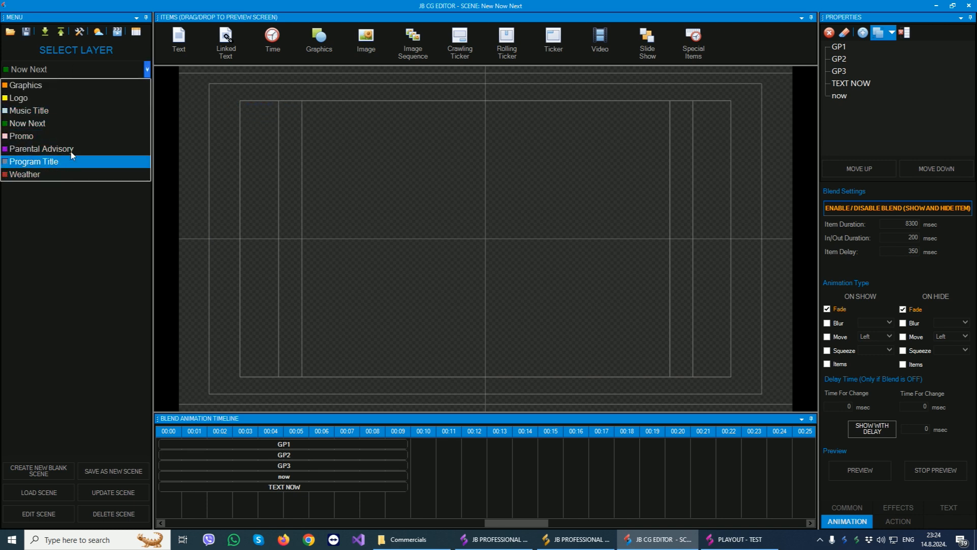
{"action": "left_click", "coordinate": [41, 175]}
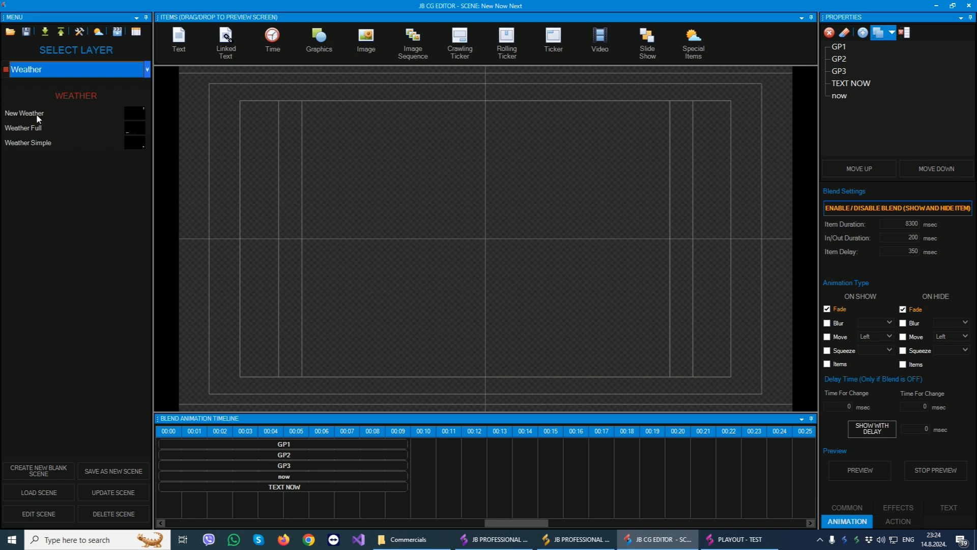
{"action": "left_click", "coordinate": [22, 144]}
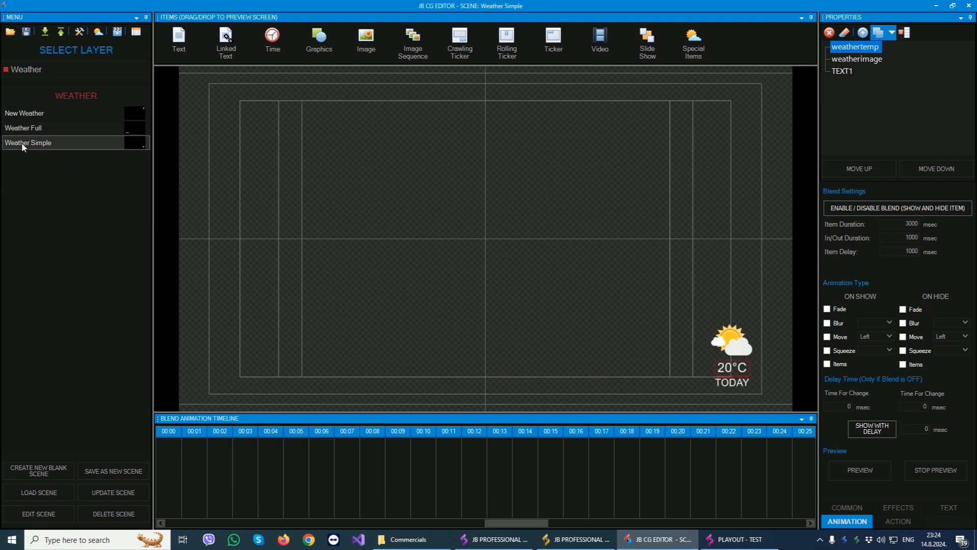
{"action": "left_click", "coordinate": [99, 33]}
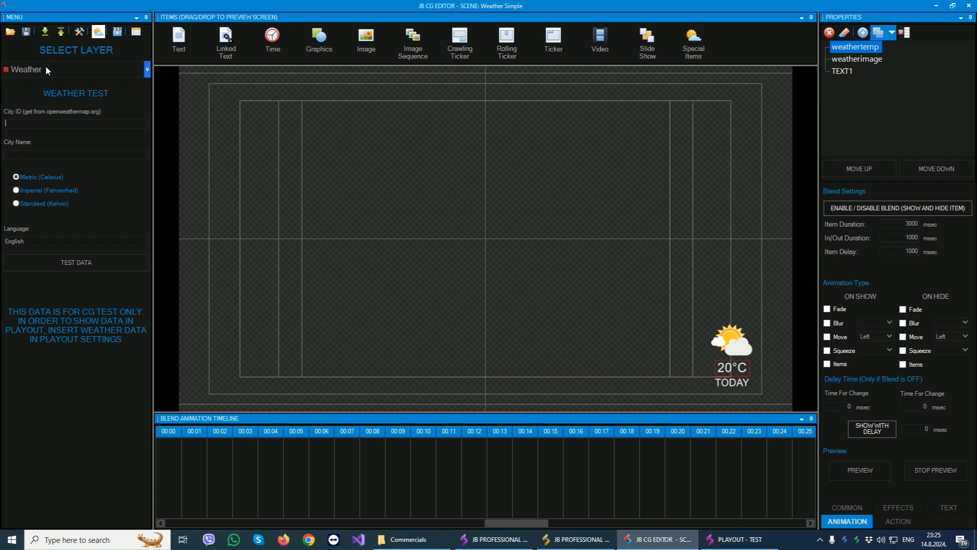
{"action": "left_click", "coordinate": [102, 32]}
- Return to the Graphics layer and show video behind the scene in the preview
{"action": "left_click", "coordinate": [71, 69]}
{"action": "left_click", "coordinate": [38, 81]}
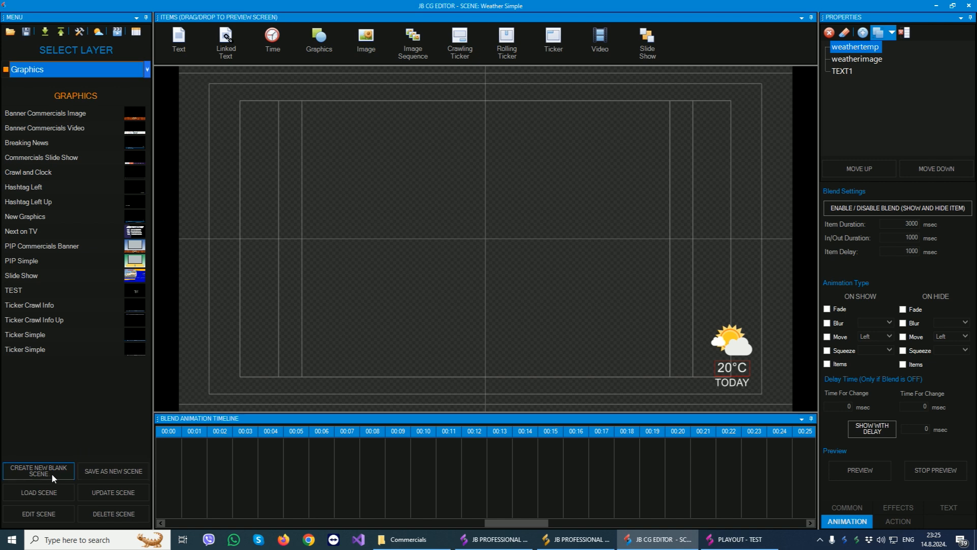
{"action": "left_click", "coordinate": [117, 32]}
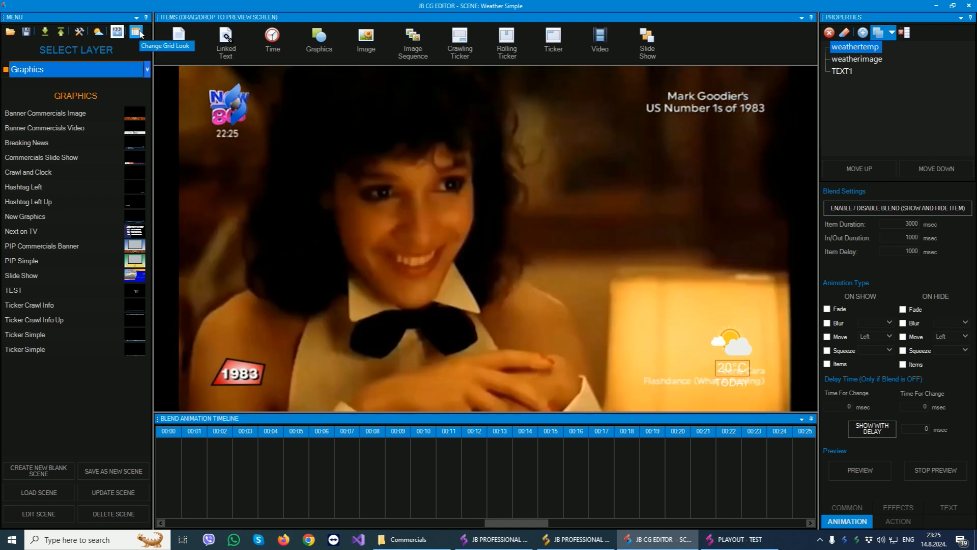
- Change the scene list to large thumbnails and browse the Graphics scenes from end to end
{"action": "left_click", "coordinate": [136, 32]}
{"action": "scroll", "coordinate": [117, 183], "scroll_direction": "down", "scroll_amount": 5}
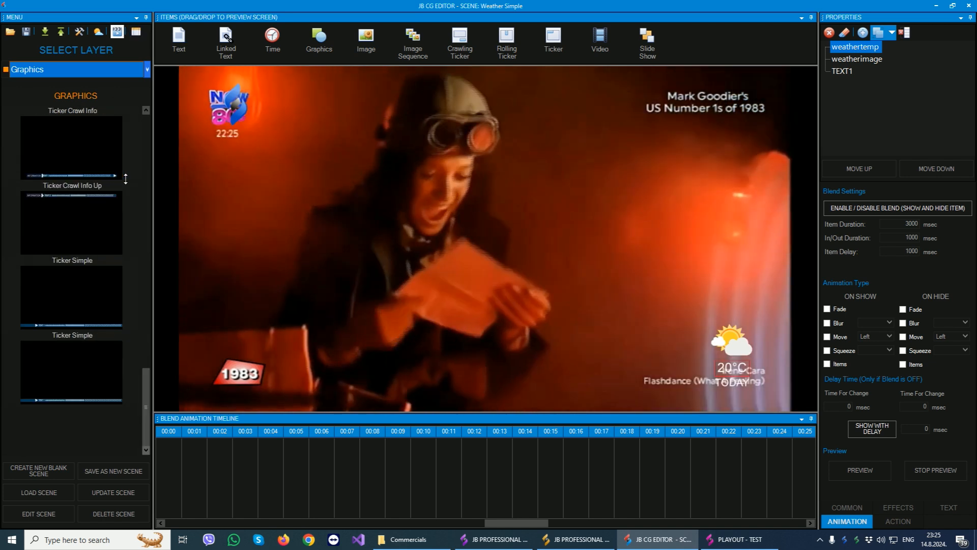
{"action": "scroll", "coordinate": [101, 153], "scroll_direction": "up", "scroll_amount": 5}
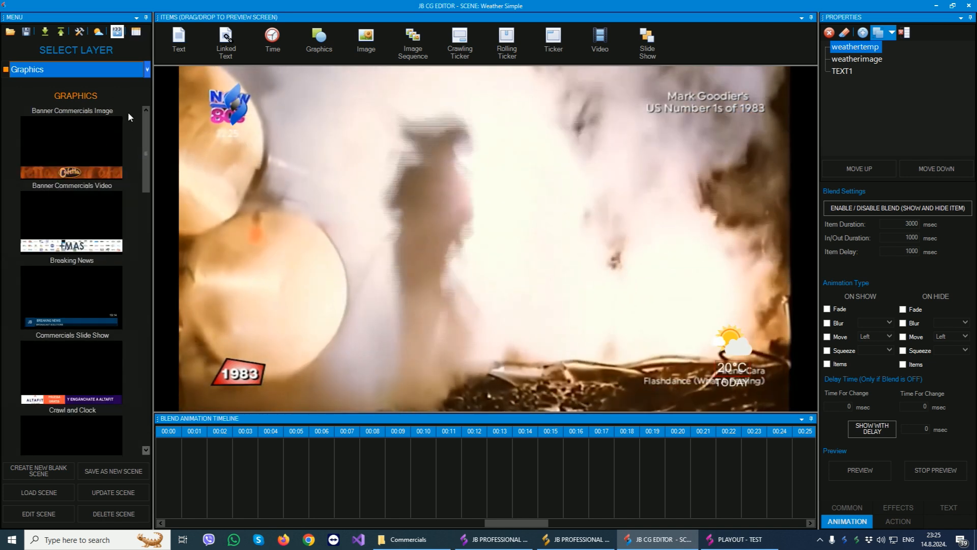
{"action": "scroll", "coordinate": [108, 187], "scroll_direction": "down", "scroll_amount": 5}
{"action": "scroll", "coordinate": [106, 190], "scroll_direction": "up", "scroll_amount": 5}
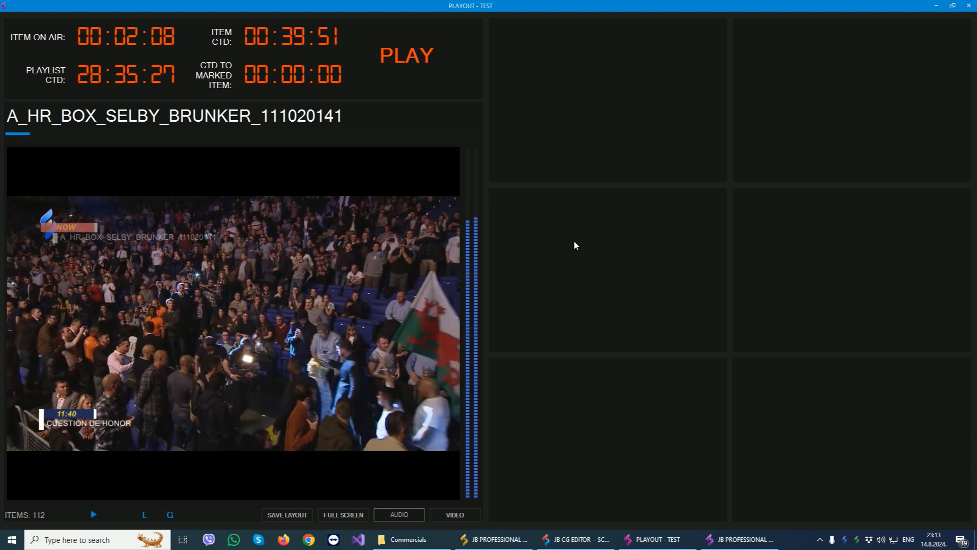
- Add a Live panel to the first empty multiview cell, load NDI input 1 into it and allow its firewall access
{"action": "right_click", "coordinate": [554, 52]}
{"action": "left_click", "coordinate": [659, 219]}
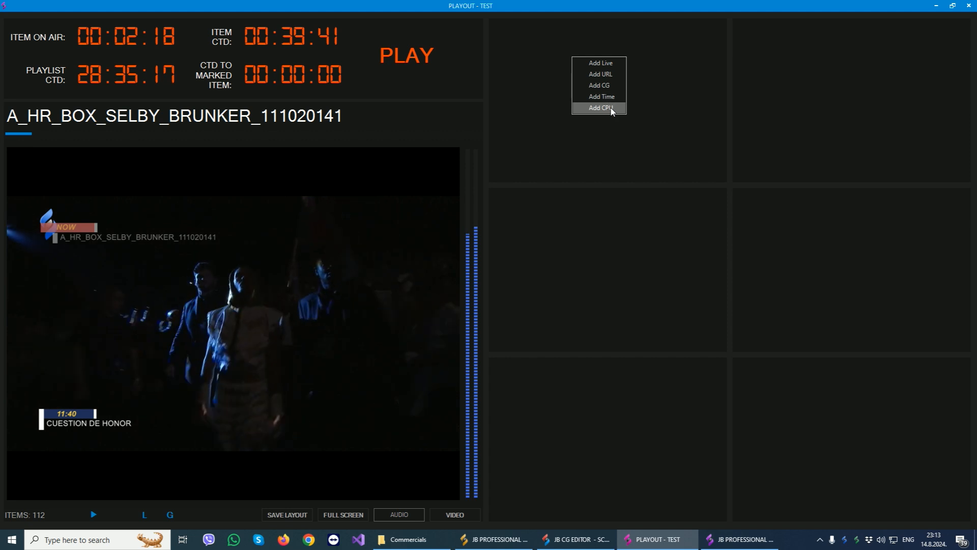
{"action": "left_click", "coordinate": [605, 64]}
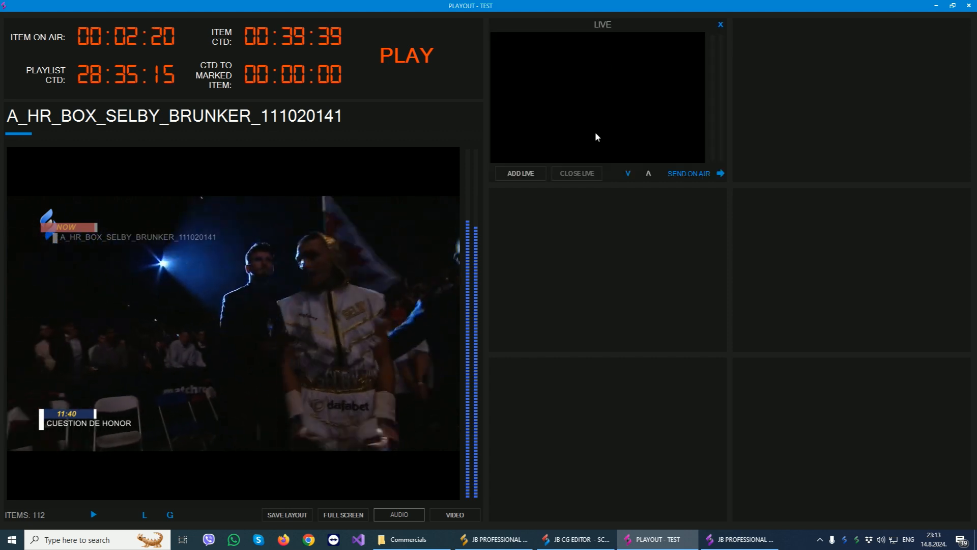
{"action": "left_click", "coordinate": [522, 174]}
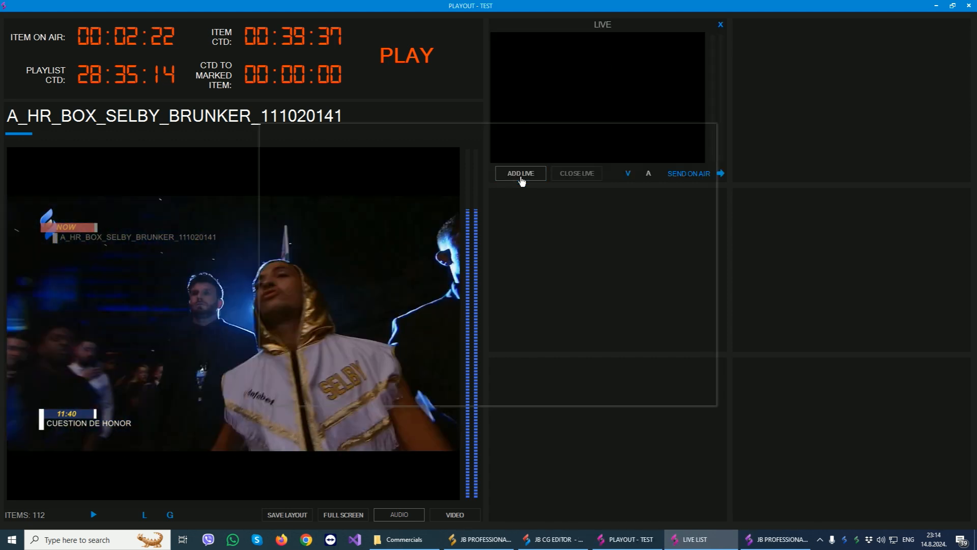
{"action": "left_click", "coordinate": [306, 187]}
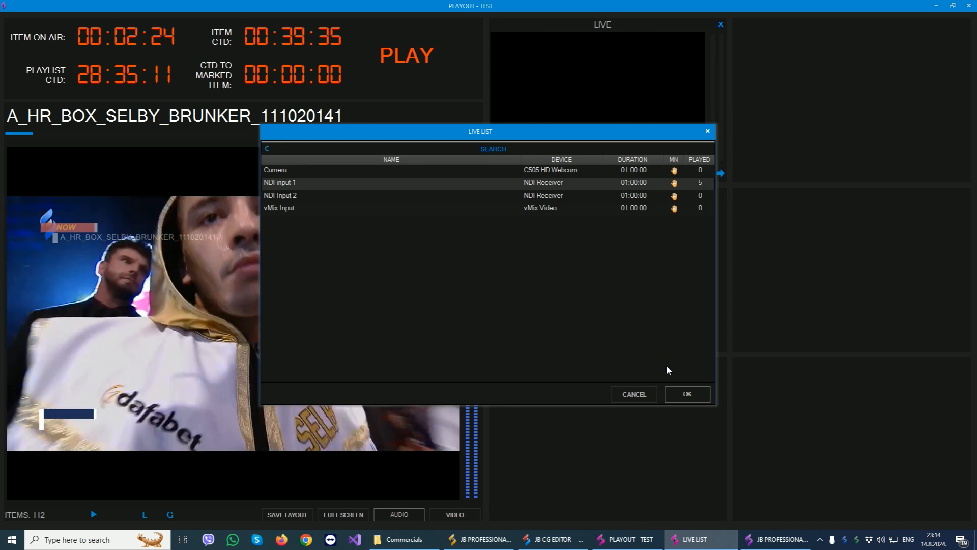
{"action": "left_click", "coordinate": [691, 398]}
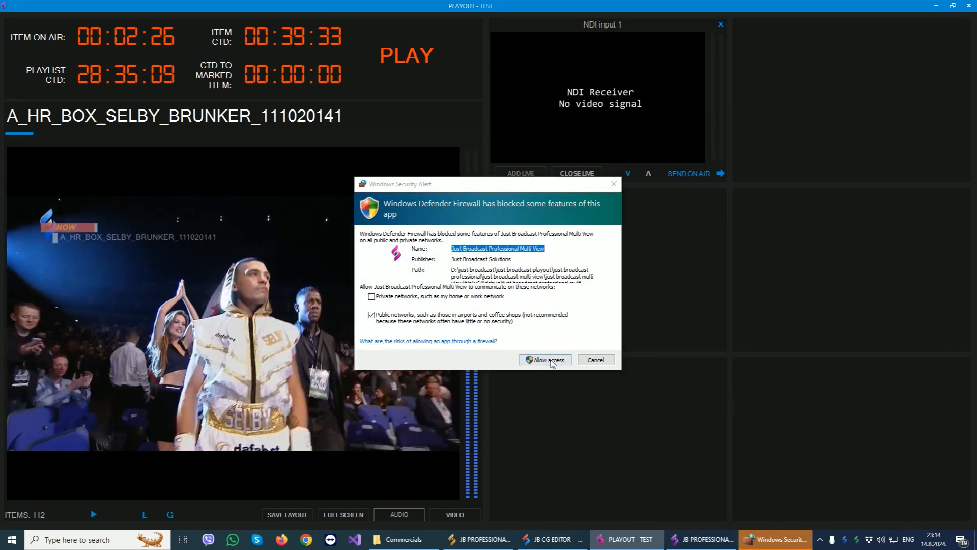
{"action": "left_click", "coordinate": [545, 359]}
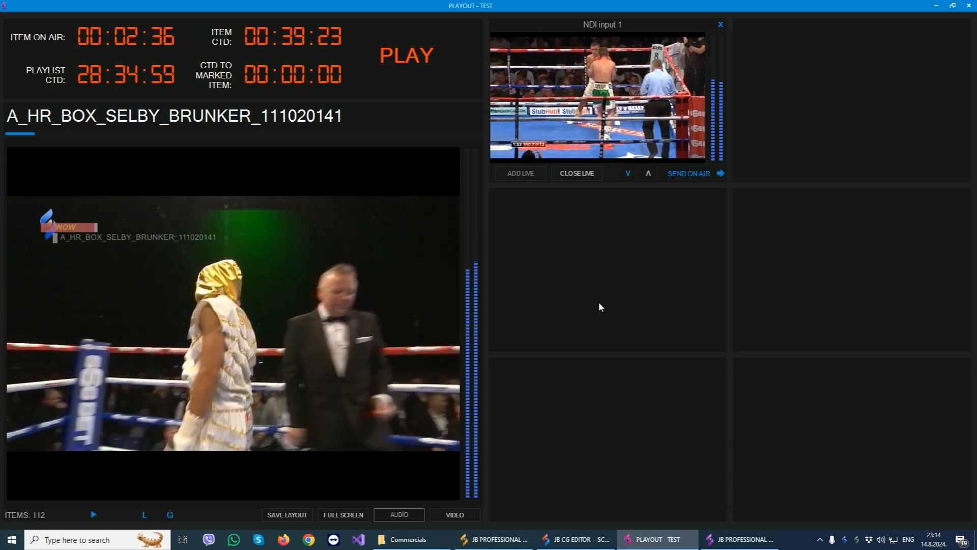
- Add a URL panel to the empty cell beside NDI input 1 and load the NOW 80 stream
{"action": "right_click", "coordinate": [784, 73]}
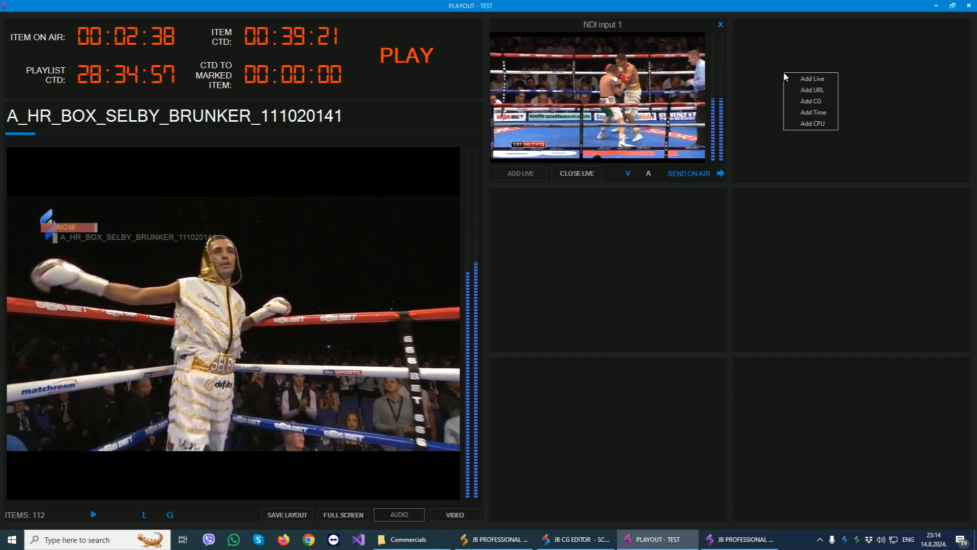
{"action": "left_click", "coordinate": [825, 90]}
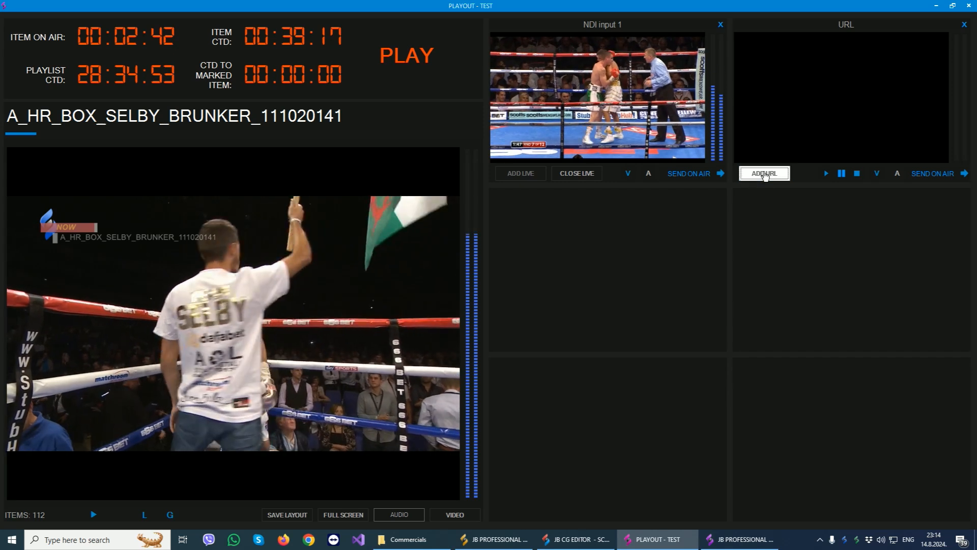
{"action": "left_click", "coordinate": [765, 173]}
{"action": "left_click", "coordinate": [277, 220]}
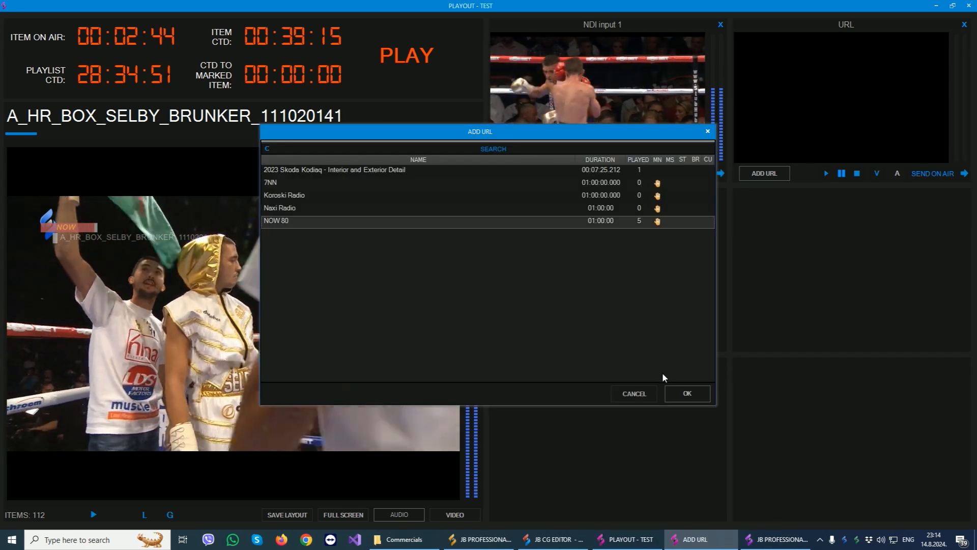
{"action": "left_click", "coordinate": [689, 391]}
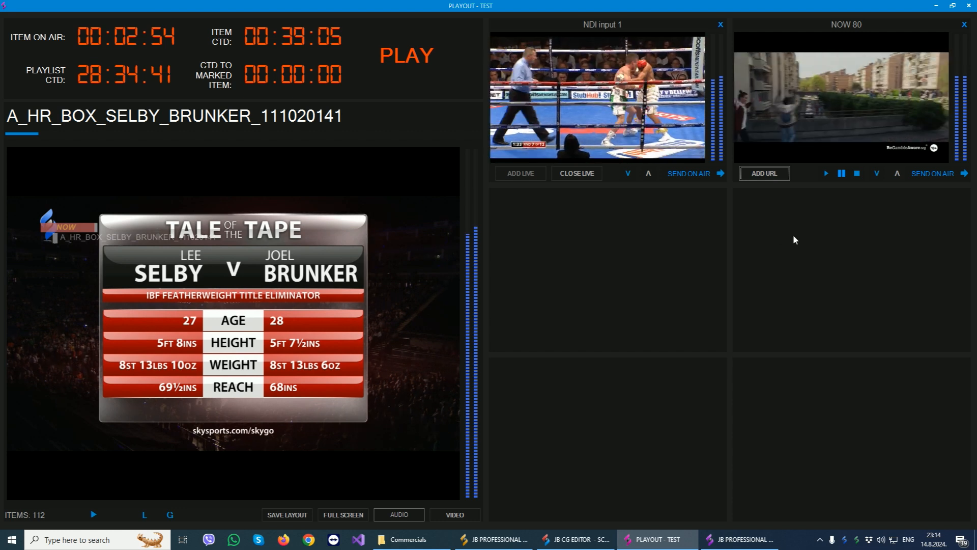
- Add a CG panel to the cell below NDI input 1 and look through its scene list
{"action": "right_click", "coordinate": [548, 222]}
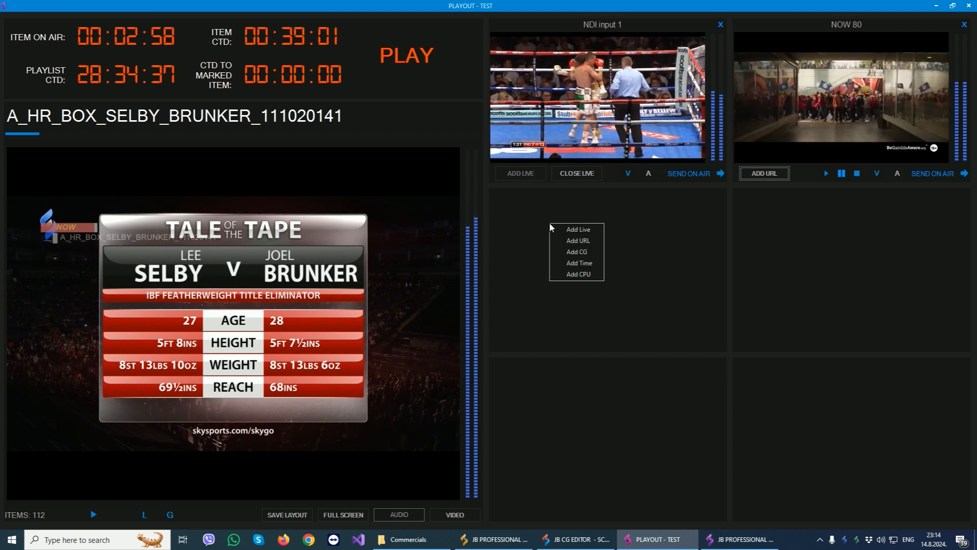
{"action": "left_click", "coordinate": [565, 251]}
{"action": "left_click", "coordinate": [582, 230]}
{"action": "scroll", "coordinate": [593, 265], "scroll_direction": "down", "scroll_amount": 2}
{"action": "scroll", "coordinate": [600, 294], "scroll_direction": "up", "scroll_amount": 2}
- Add a Time panel below NOW 80 and a CPU panel below the CG list
{"action": "right_click", "coordinate": [824, 204]}
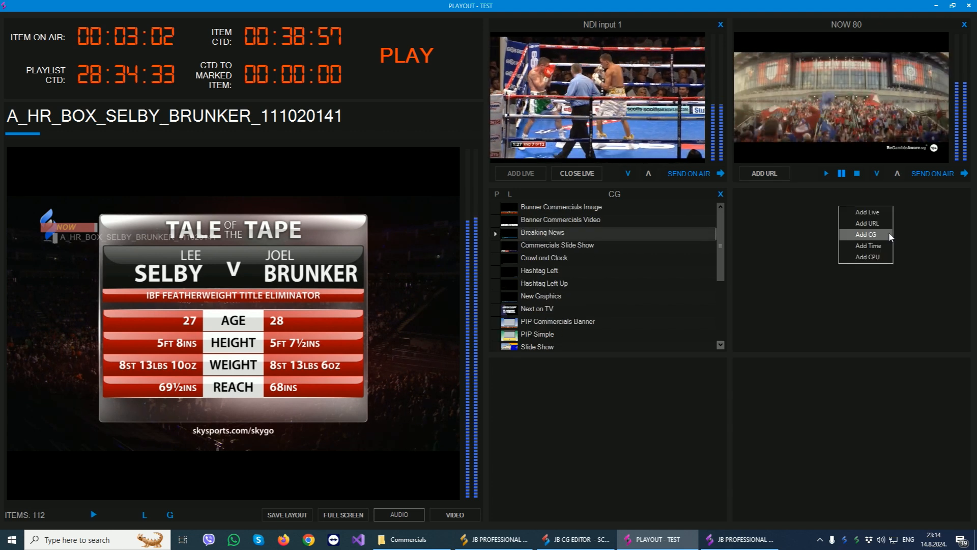
{"action": "left_click", "coordinate": [854, 244]}
{"action": "right_click", "coordinate": [589, 453]}
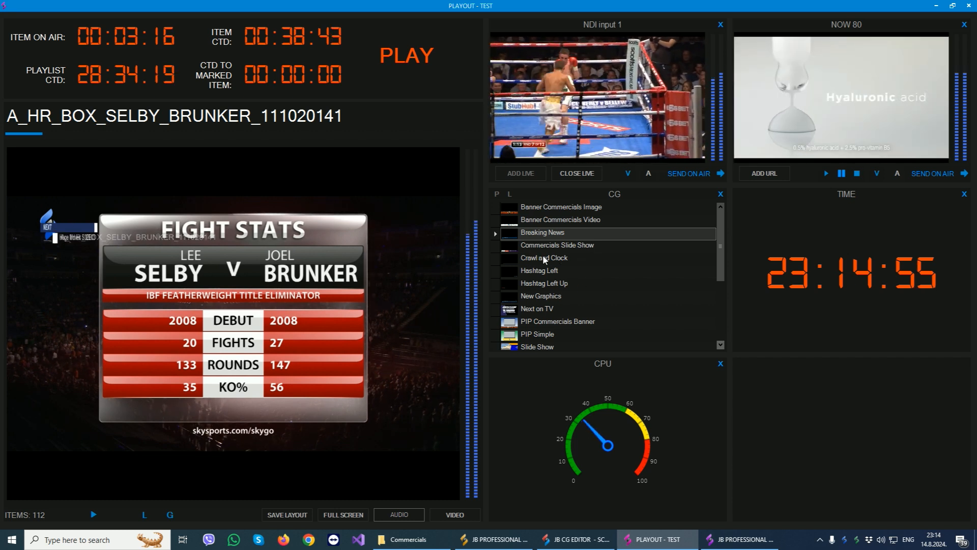
- Trigger the New Graphics scene from the CG list and select the Ticker Crawl Info scene
{"action": "left_click", "coordinate": [533, 295]}
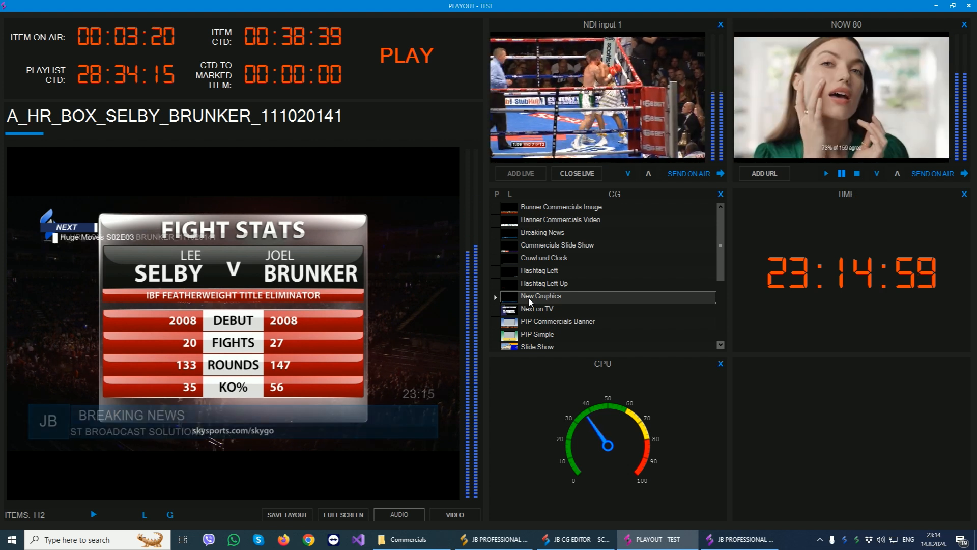
{"action": "scroll", "coordinate": [644, 264], "scroll_direction": "down", "scroll_amount": 1}
{"action": "scroll", "coordinate": [642, 260], "scroll_direction": "down", "scroll_amount": 1}
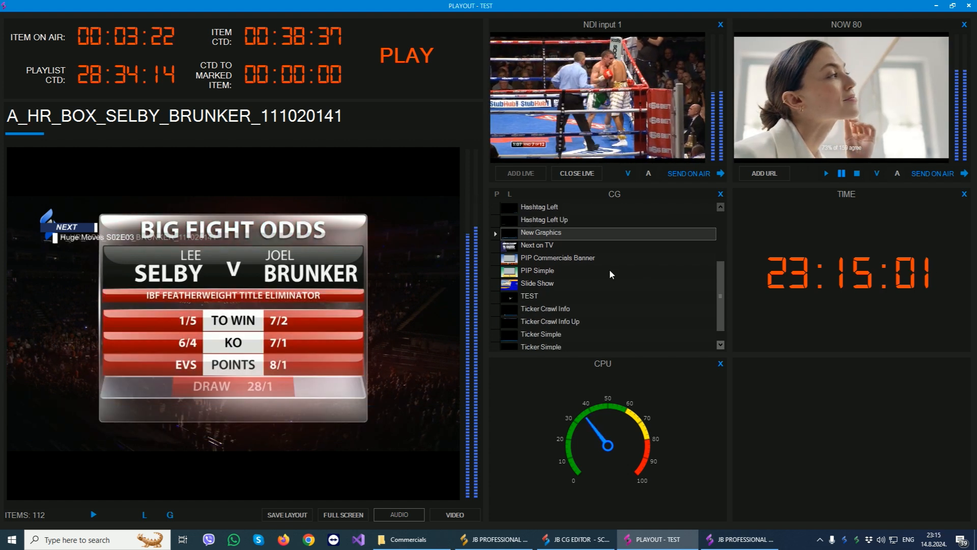
{"action": "left_click", "coordinate": [534, 307]}
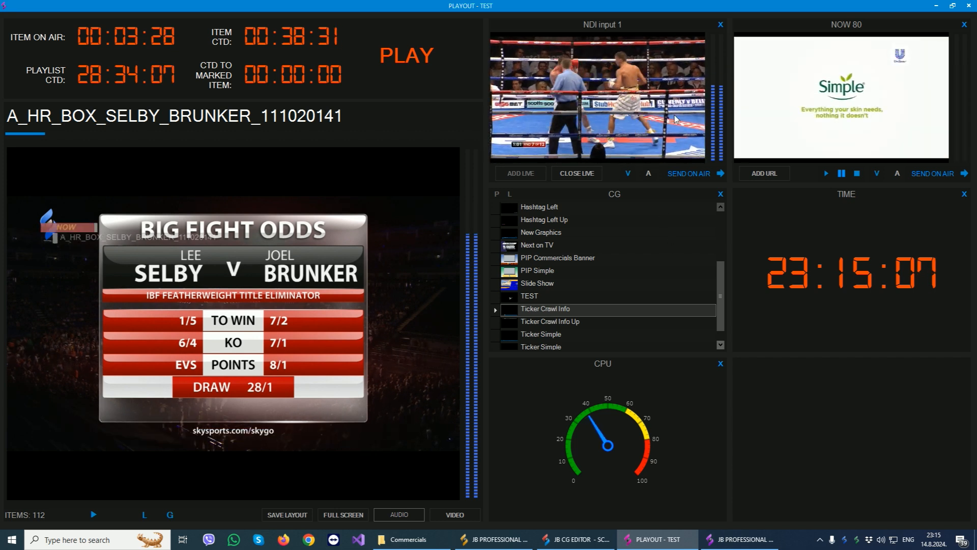
- Send NOW 80 on air with the option to continue the current item, and select the cut boxing item in the channel's playlist
{"action": "left_click", "coordinate": [937, 174]}
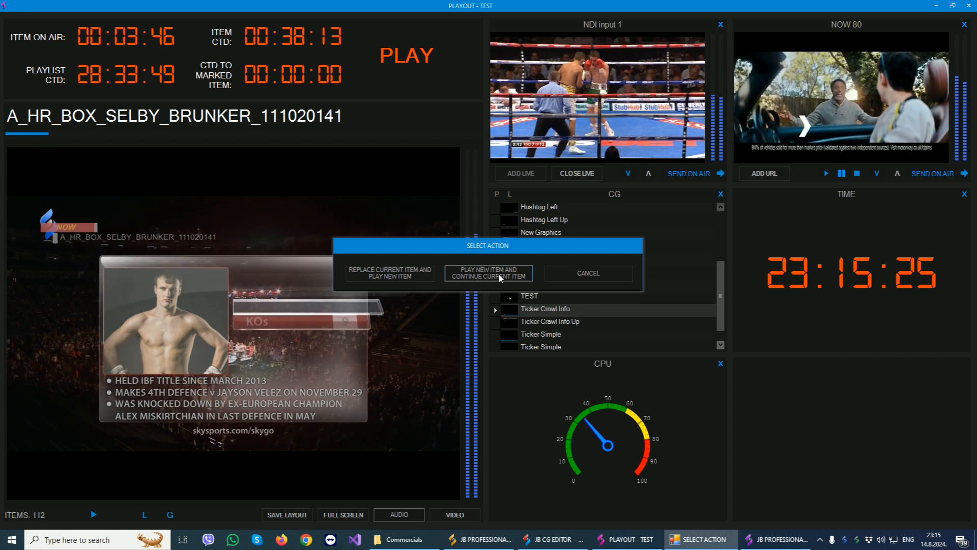
{"action": "left_click", "coordinate": [499, 273]}
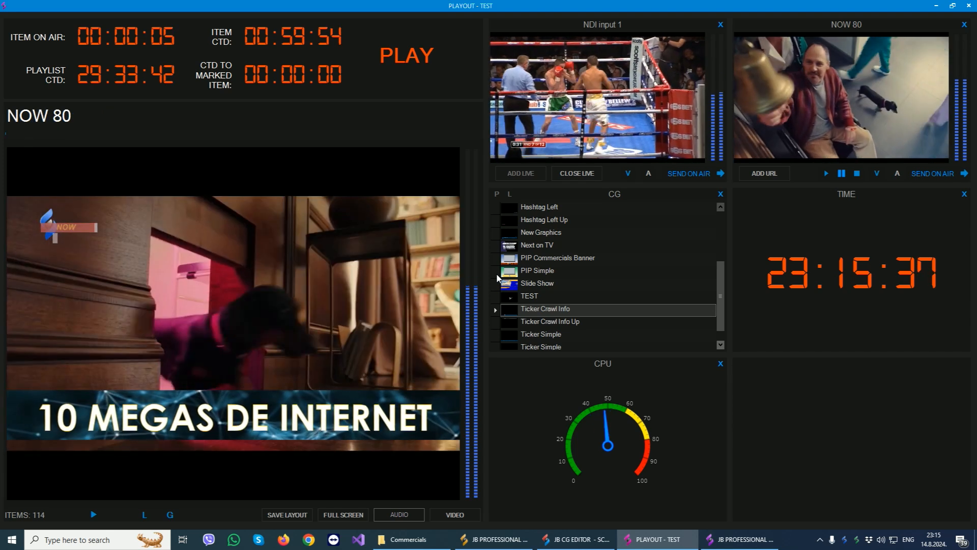
{"action": "left_click", "coordinate": [735, 543]}
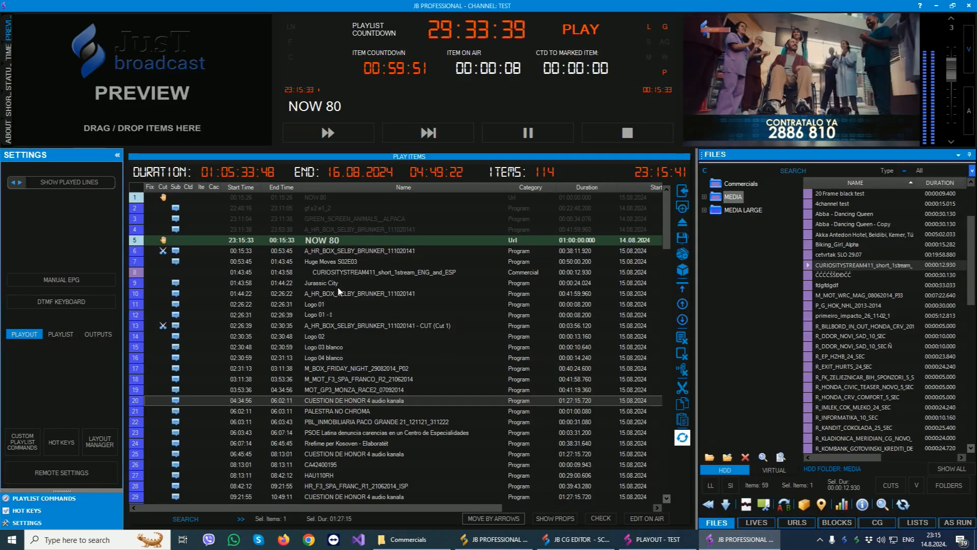
{"action": "left_click", "coordinate": [256, 249]}
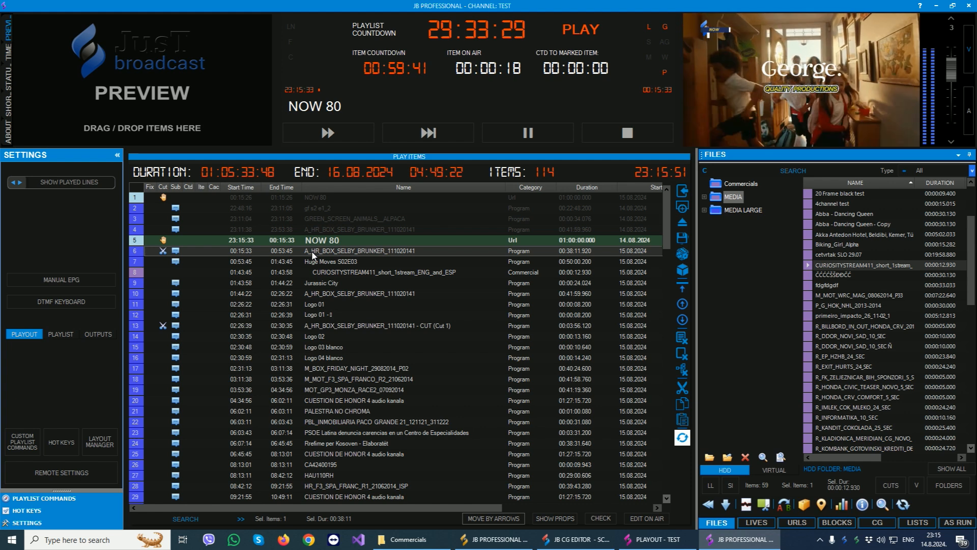
- Review the tray utility's settings for starting with Windows and reopening an inactive playout, and close them
{"action": "key", "text": "alt+Tab"}
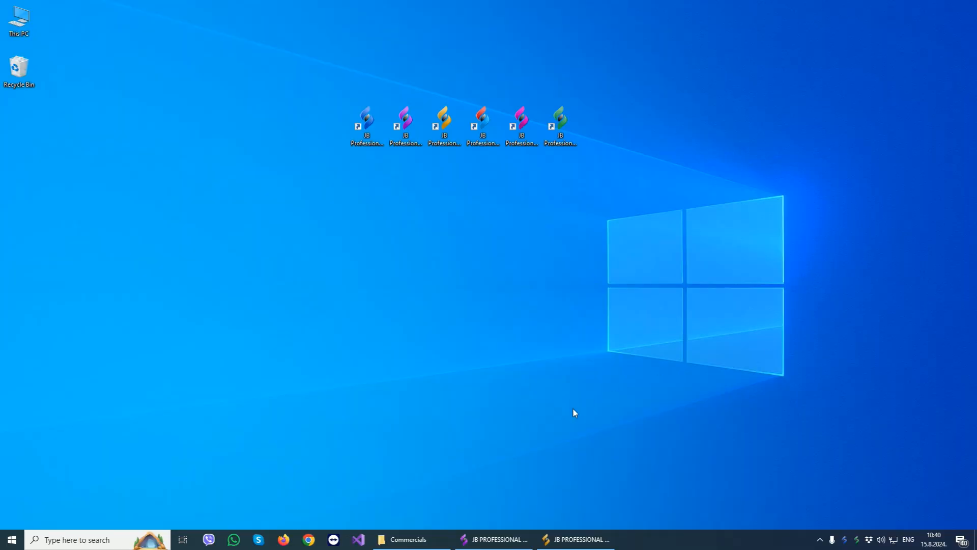
{"action": "left_click", "coordinate": [859, 542]}
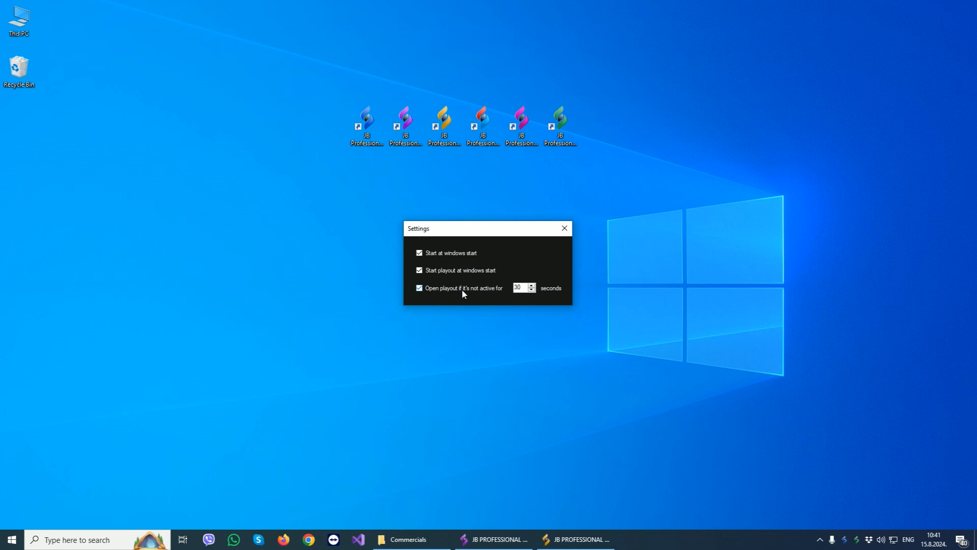
{"action": "left_click", "coordinate": [522, 289]}
{"action": "left_click", "coordinate": [564, 228]}
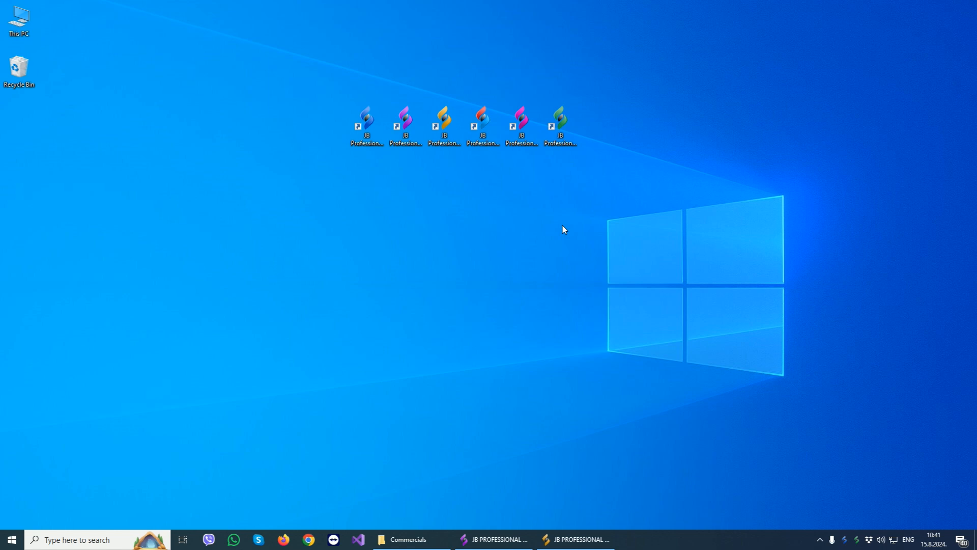